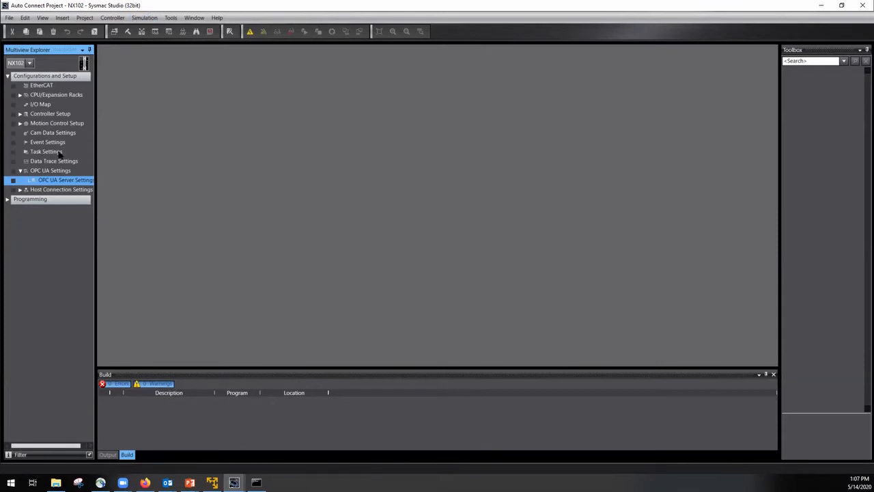
Step: Open the Global Variables table under Programming > Data and add a new variable row
{"action": "left_click", "coordinate": [7, 200]}
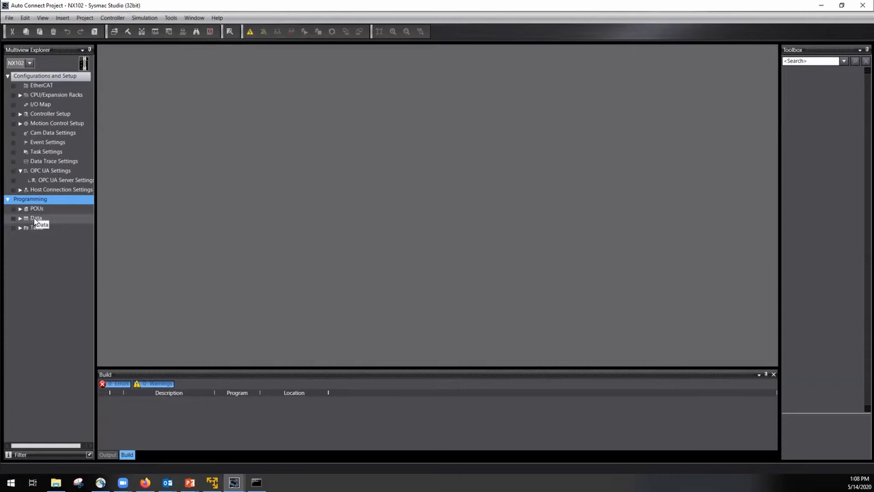
{"action": "left_click", "coordinate": [19, 218]}
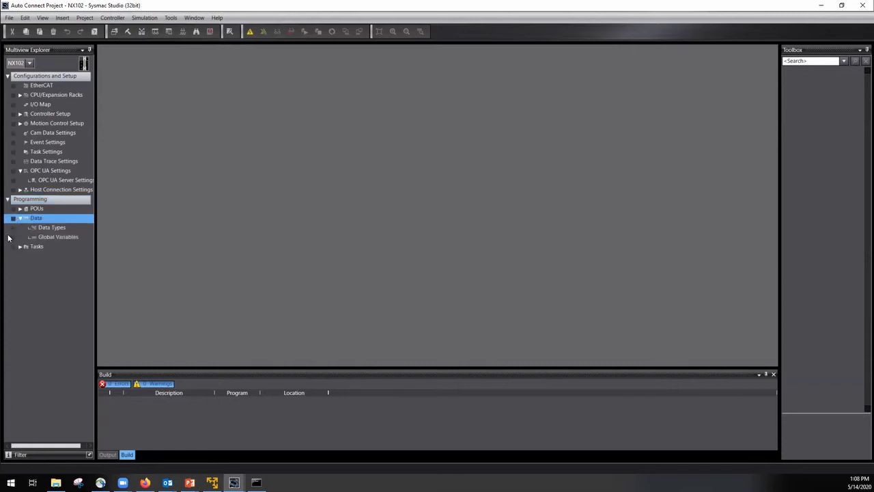
{"action": "double_click", "coordinate": [56, 237]}
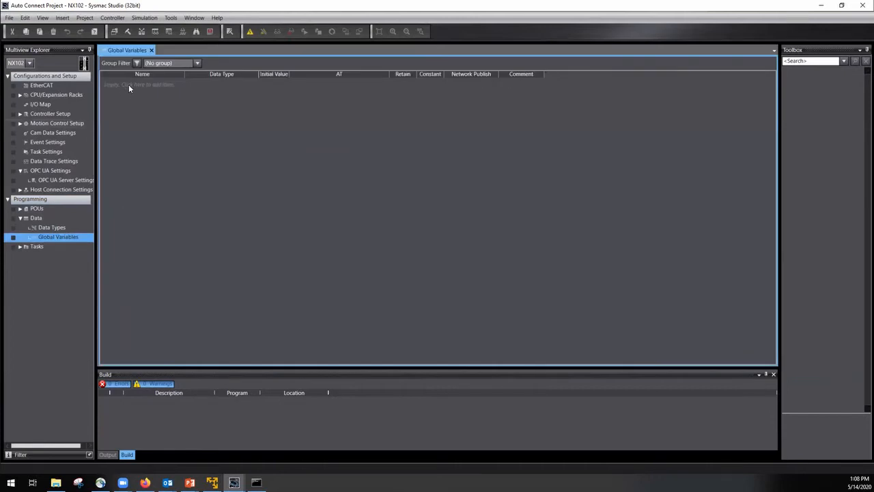
{"action": "left_click", "coordinate": [128, 84]}
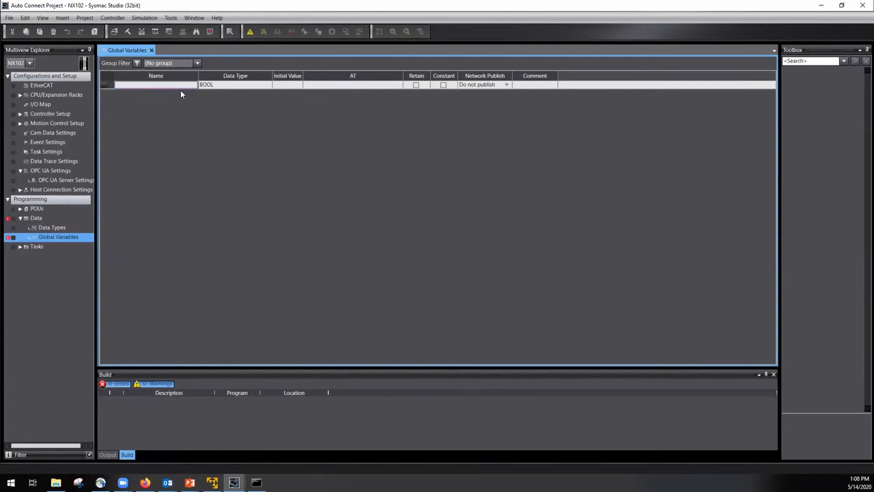
Step: Examine the Network Publish options available for the new variable without choosing one
{"action": "left_click", "coordinate": [497, 85]}
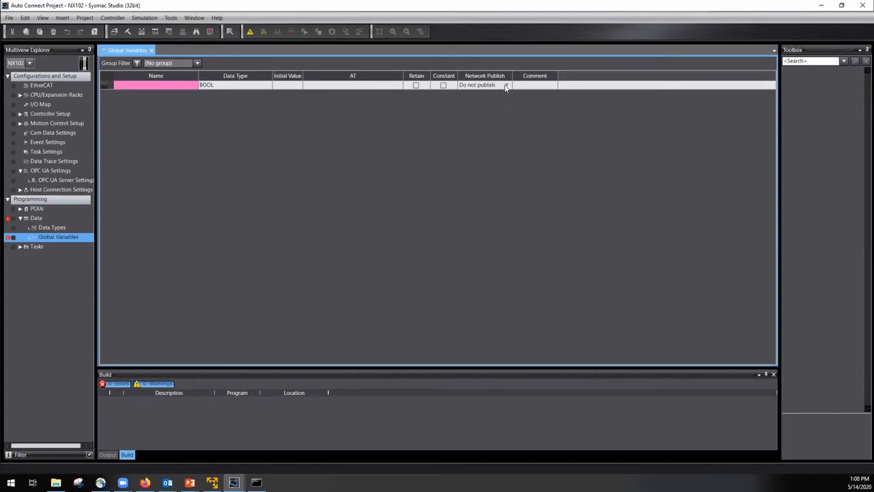
{"action": "left_click", "coordinate": [506, 86]}
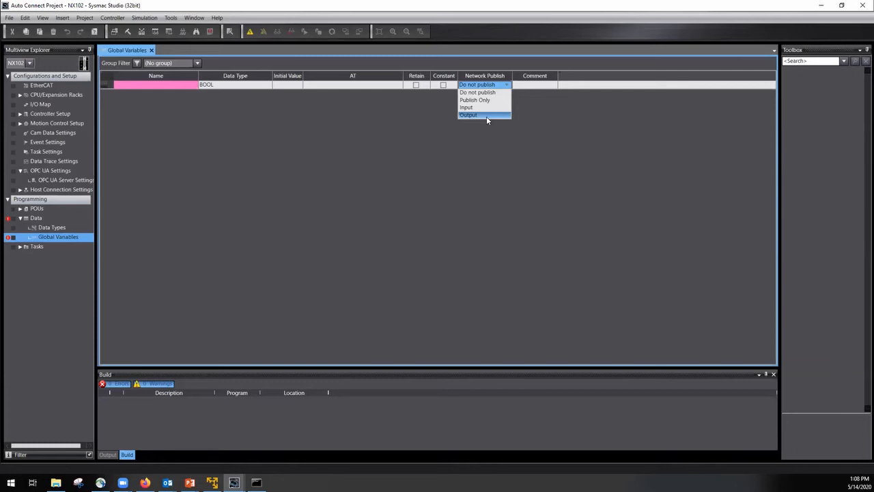
{"action": "left_click", "coordinate": [319, 132]}
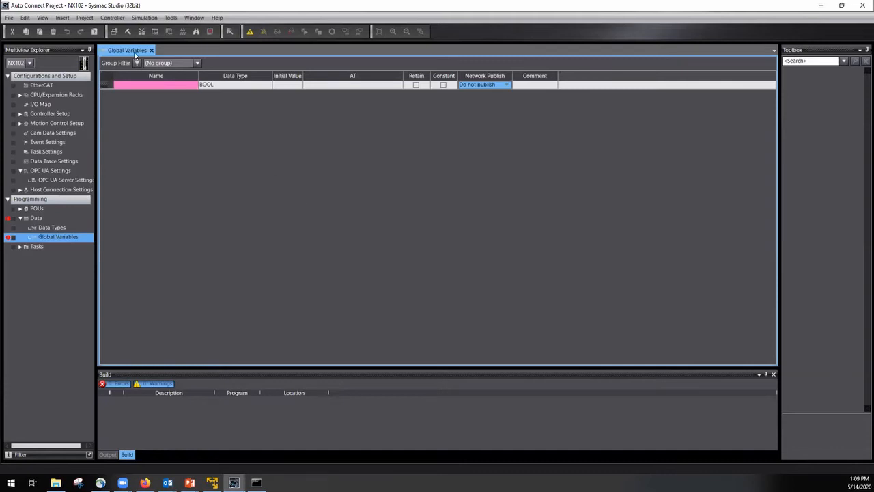
Step: Name the new variable Bool_From_AB and make it a 16-element BOOL array with BOOL[16]
{"action": "left_click", "coordinate": [133, 84]}
{"action": "right_click", "coordinate": [134, 83]}
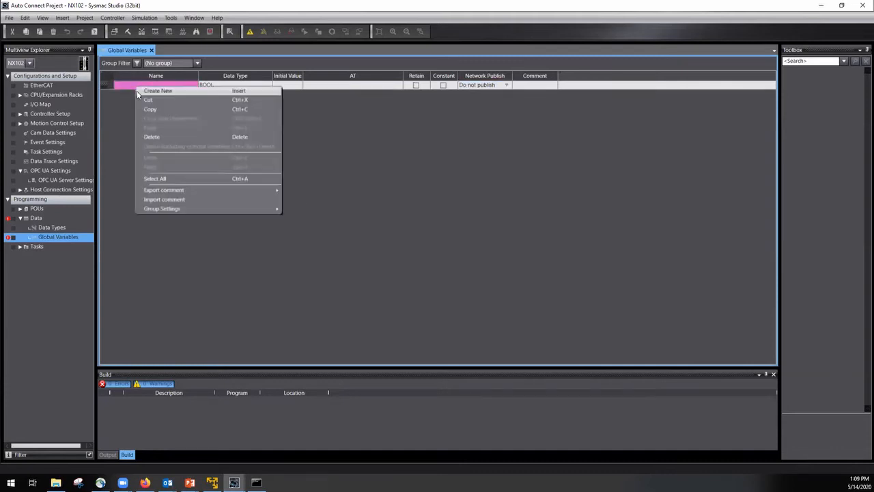
{"action": "left_click", "coordinate": [126, 84]}
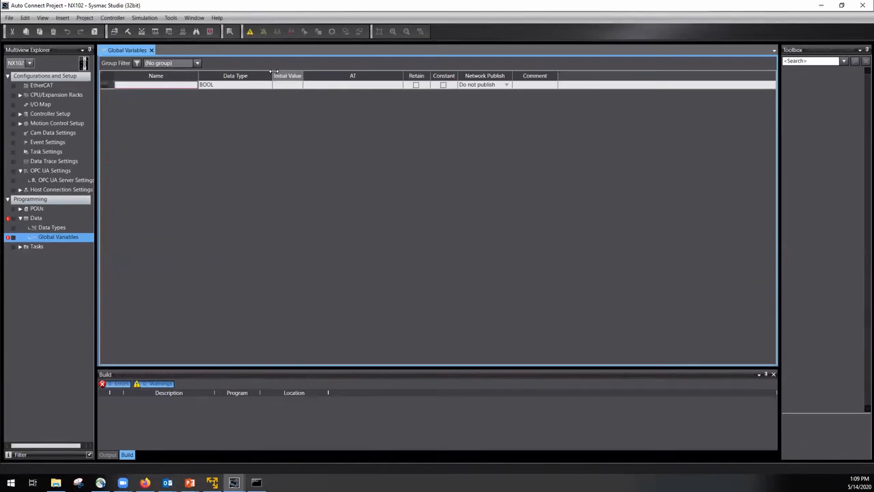
{"action": "type", "text": "Bool_From_AB"}
{"action": "left_click", "coordinate": [224, 84]}
{"action": "left_click", "coordinate": [224, 85]}
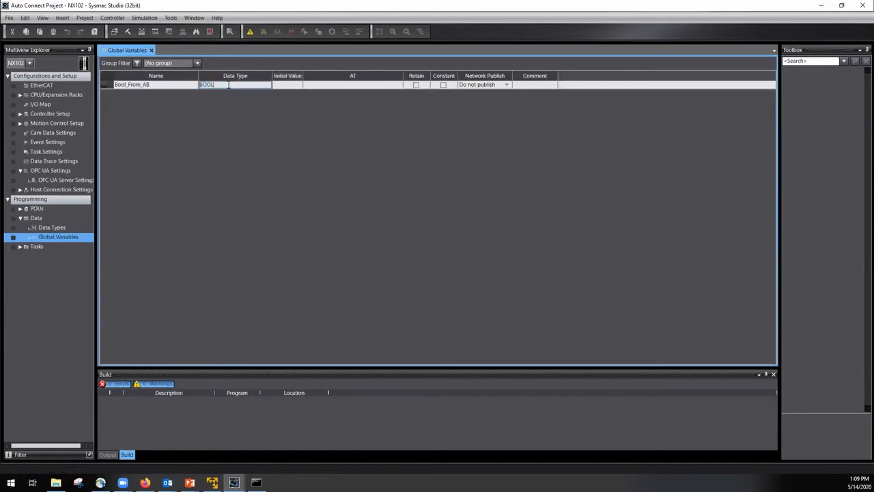
{"action": "type", "text": "[16]"}
{"action": "key", "text": "Return"}
Step: Duplicate the Bool_From_AB variable row twice
{"action": "left_click", "coordinate": [109, 86]}
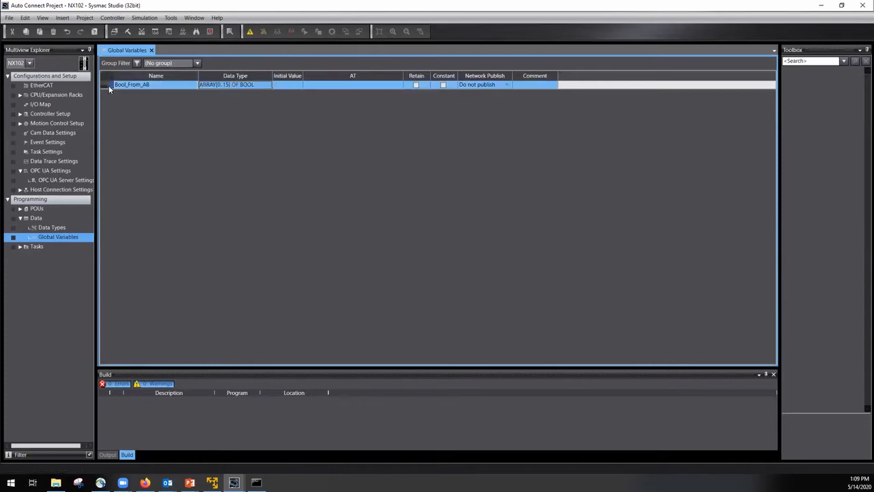
{"action": "key", "text": "ctrl+c"}
{"action": "key", "text": "ctrl+v"}
{"action": "key", "text": "ctrl+v"}
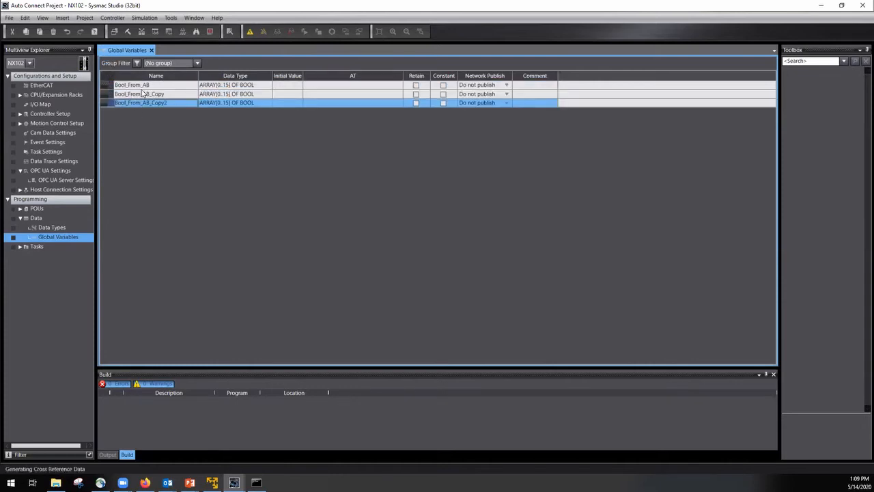
Step: Rename the first copy of Bool_From_AB to INT_From_AB
{"action": "left_click", "coordinate": [133, 95]}
{"action": "left_click", "coordinate": [128, 95]}
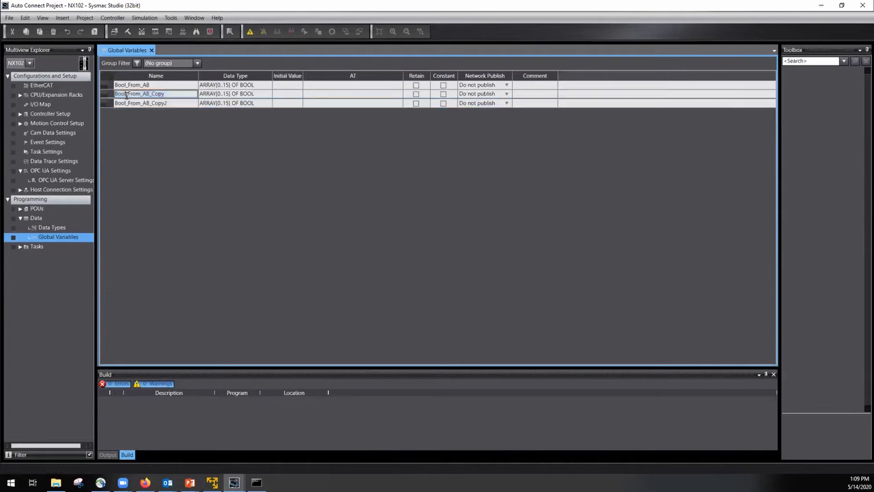
{"action": "key", "text": "BackSpace"}
{"action": "type", "text": "INT_"}
{"action": "key", "text": "shift+Left"}
{"action": "key", "text": "shift+Left"}
{"action": "key", "text": "shift+Left"}
{"action": "key", "text": "shift+Left"}
{"action": "key", "text": "shift+Left"}
{"action": "key", "text": "BackSpace"}
Step: Set the data type of INT_From_AB to a 10-element INT array
{"action": "left_click", "coordinate": [259, 96]}
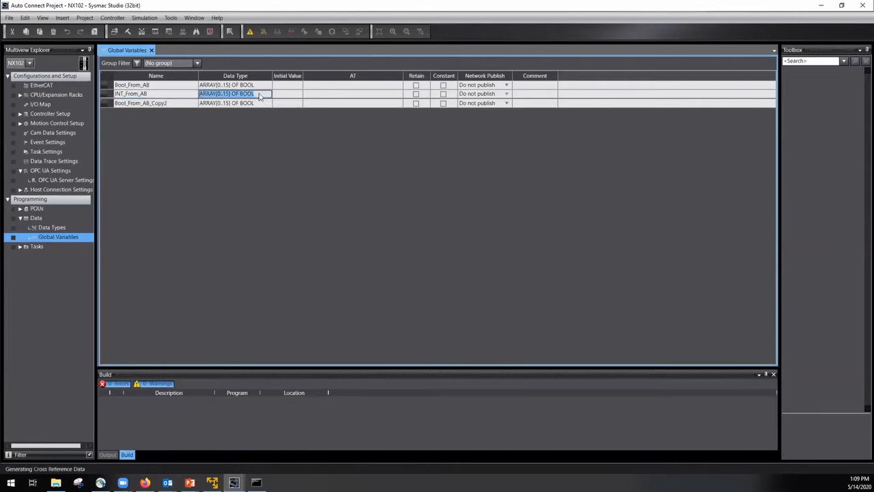
{"action": "type", "text": "INT[10"}
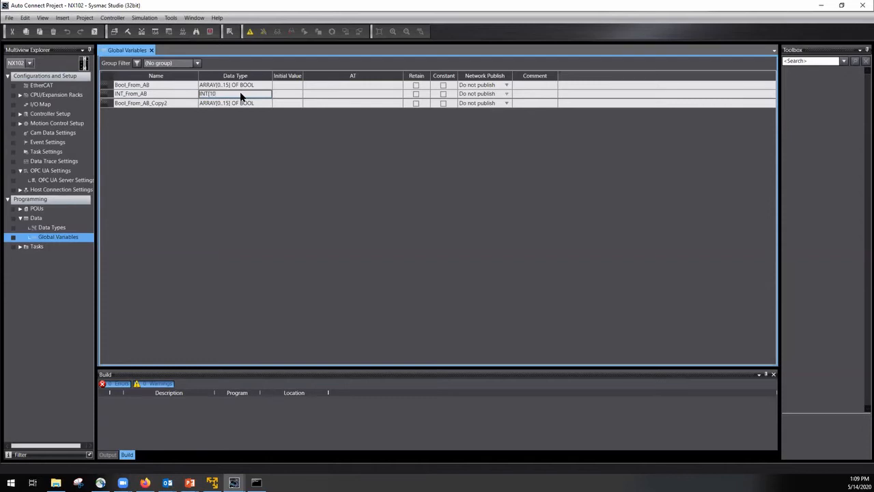
{"action": "key", "text": "Return"}
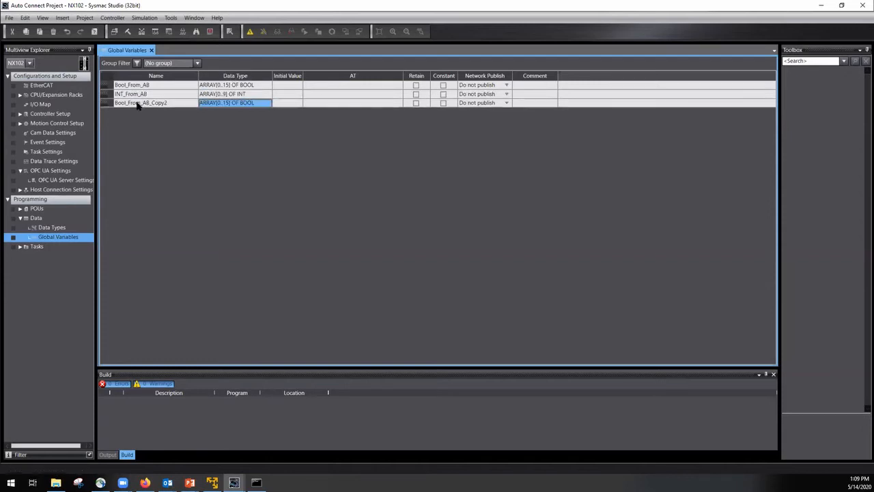
Step: Rename the remaining copy of Bool_From_AB to REAL_From_AB
{"action": "left_click", "coordinate": [162, 104]}
{"action": "left_click", "coordinate": [125, 102]}
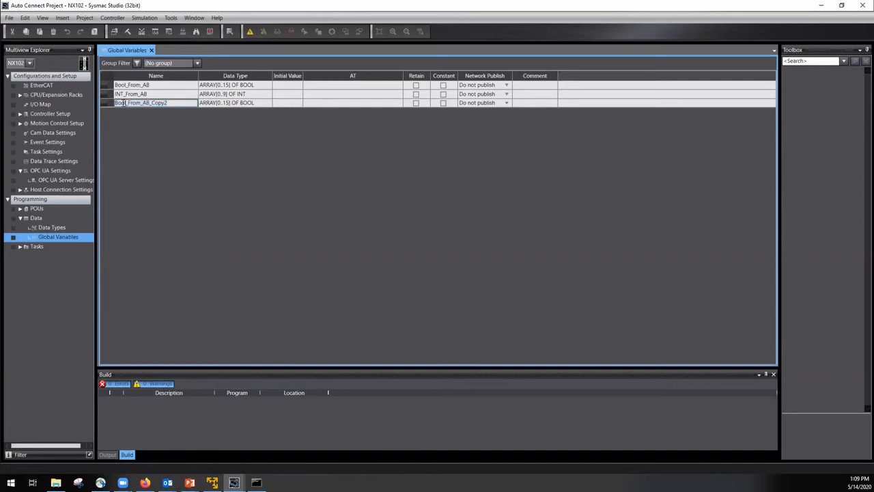
{"action": "type", "text": "REAL"}
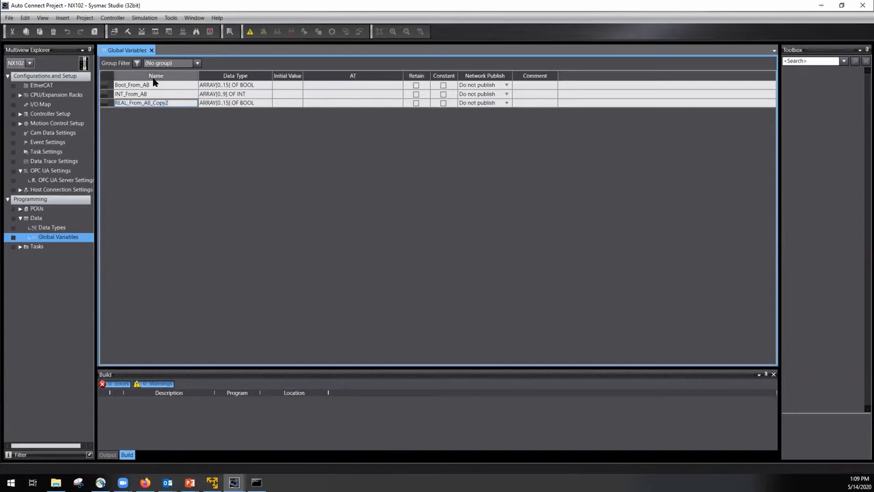
{"action": "key", "text": "Delete"}
{"action": "key", "text": "Delete"}
{"action": "key", "text": "Delete"}
{"action": "key", "text": "Delete"}
{"action": "key", "text": "Delete"}
{"action": "key", "text": "Delete"}
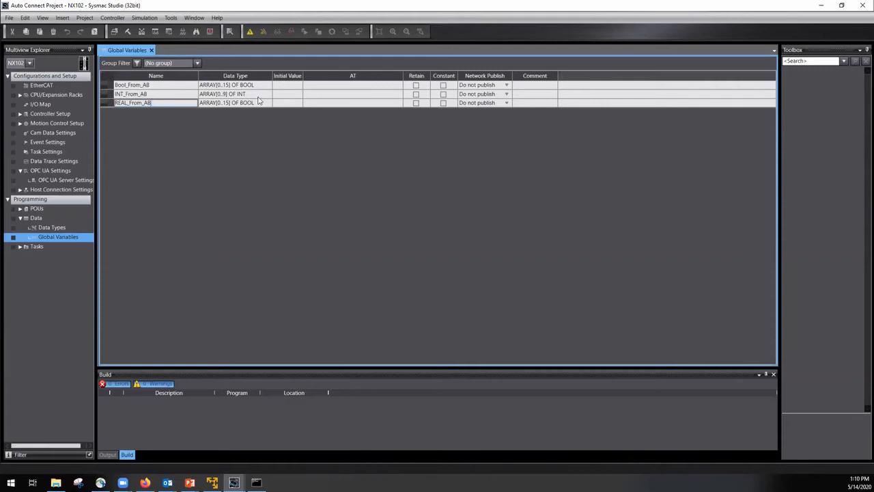
Step: Set the data type of REAL_From_AB to a 10-element Real array
{"action": "left_click", "coordinate": [253, 102]}
{"action": "type", "text": "Re"}
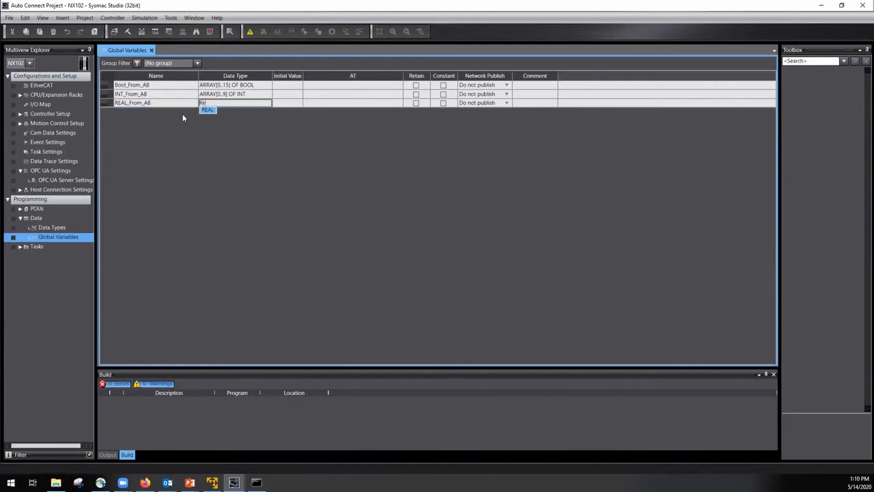
{"action": "type", "text": "al[10"}
{"action": "key", "text": "Return"}
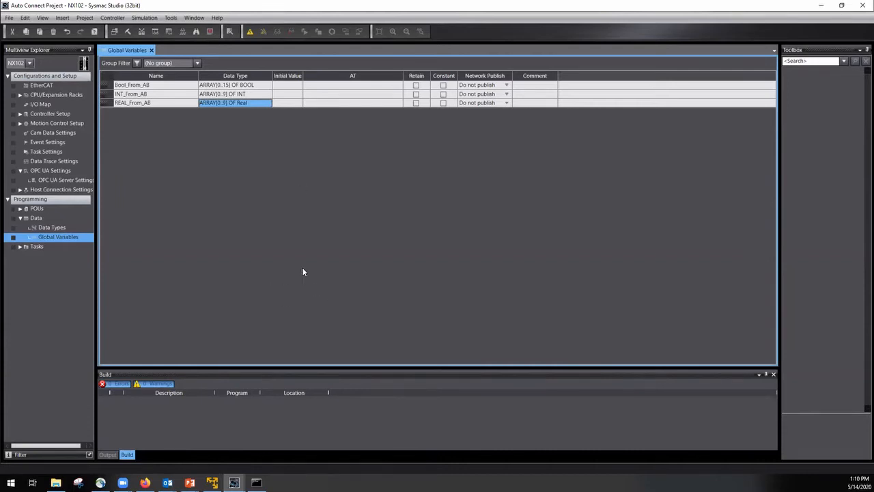
Step: Set Network Publish to Input for Bool_From_AB, INT_From_AB and REAL_From_AB
{"action": "left_click", "coordinate": [506, 84]}
{"action": "left_click", "coordinate": [505, 85]}
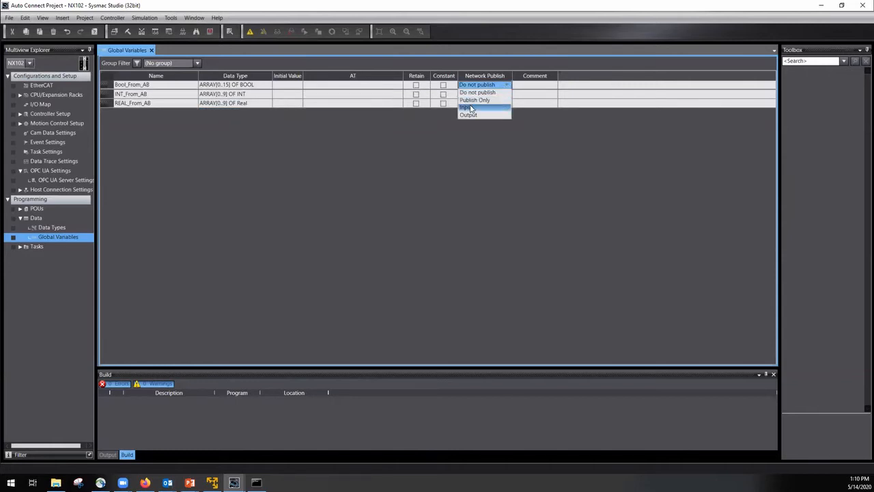
{"action": "left_click", "coordinate": [470, 108]}
{"action": "left_click", "coordinate": [497, 95]}
{"action": "left_click", "coordinate": [507, 95]}
{"action": "left_click", "coordinate": [492, 112]}
{"action": "left_click", "coordinate": [500, 104]}
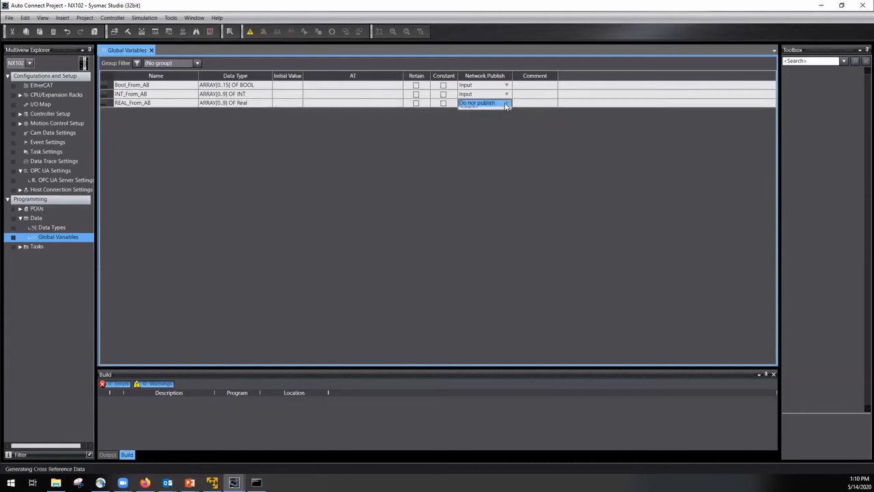
{"action": "left_click", "coordinate": [506, 103]}
{"action": "left_click", "coordinate": [469, 123]}
Step: Copy the Bool_From_AB variable and paste the duplicate below REAL_From_AB
{"action": "left_click", "coordinate": [107, 84]}
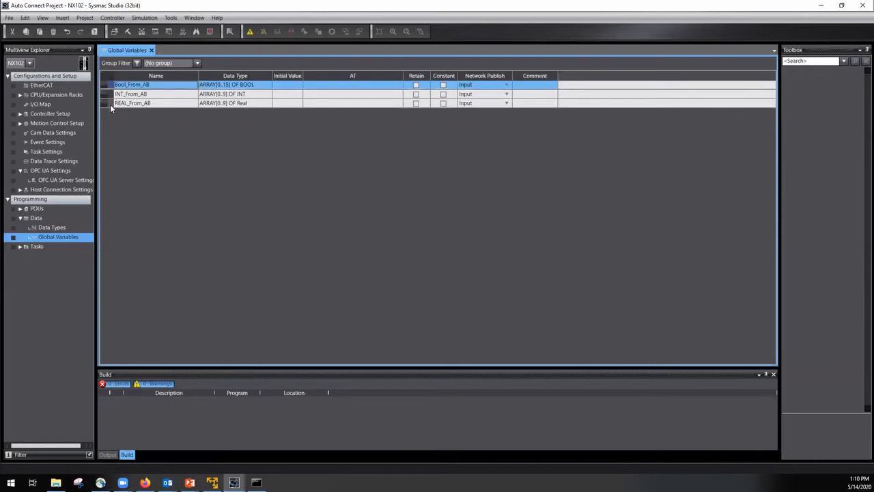
{"action": "left_click", "coordinate": [110, 104]}
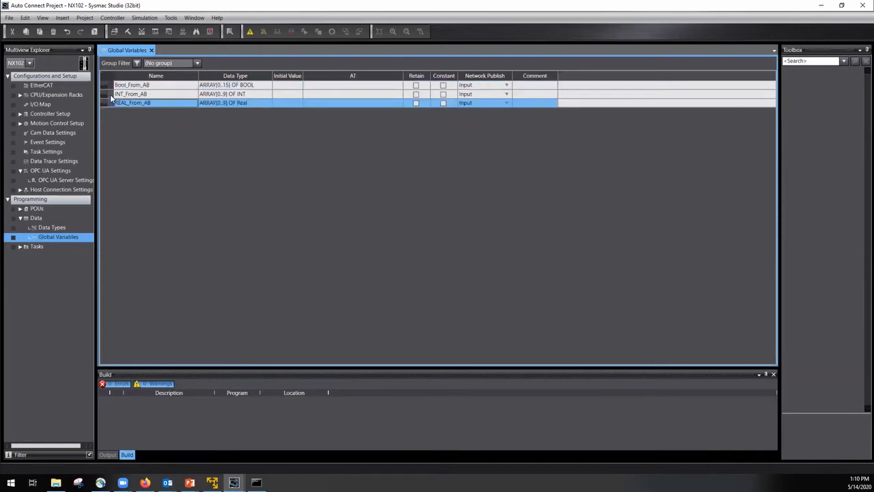
{"action": "left_click", "coordinate": [110, 86]}
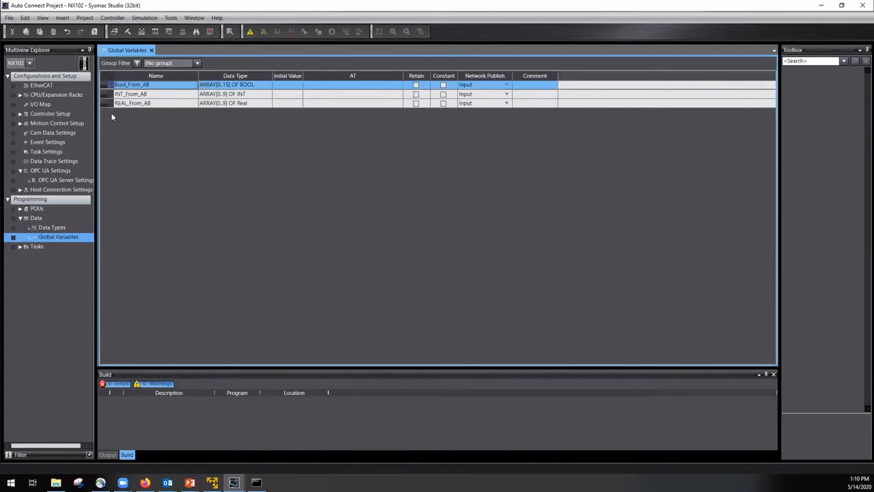
{"action": "left_click", "coordinate": [108, 104]}
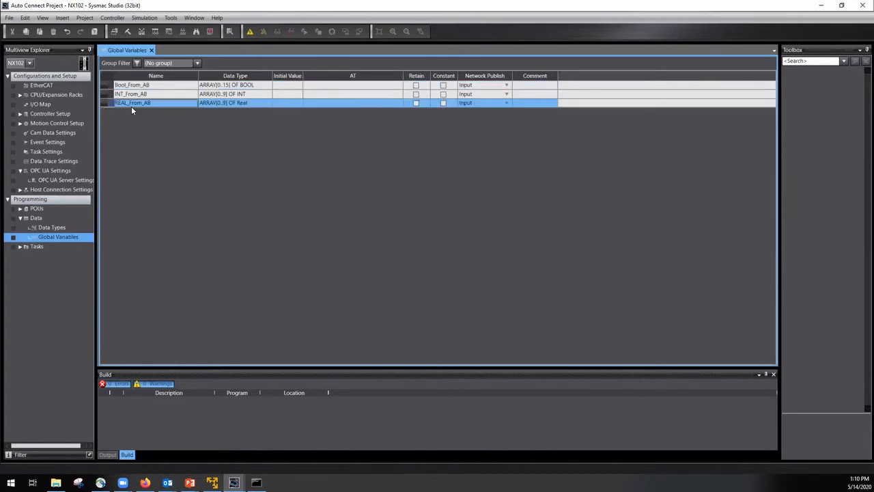
{"action": "left_click", "coordinate": [132, 106]}
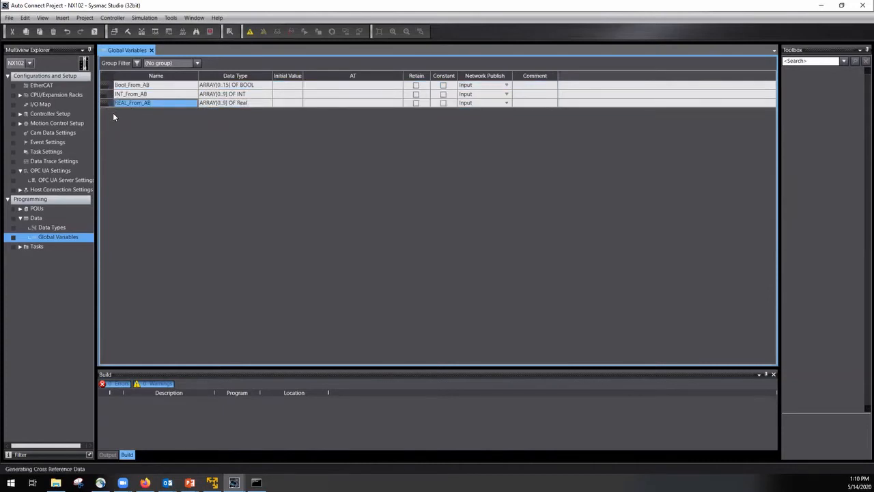
{"action": "key", "text": "ctrl+v"}
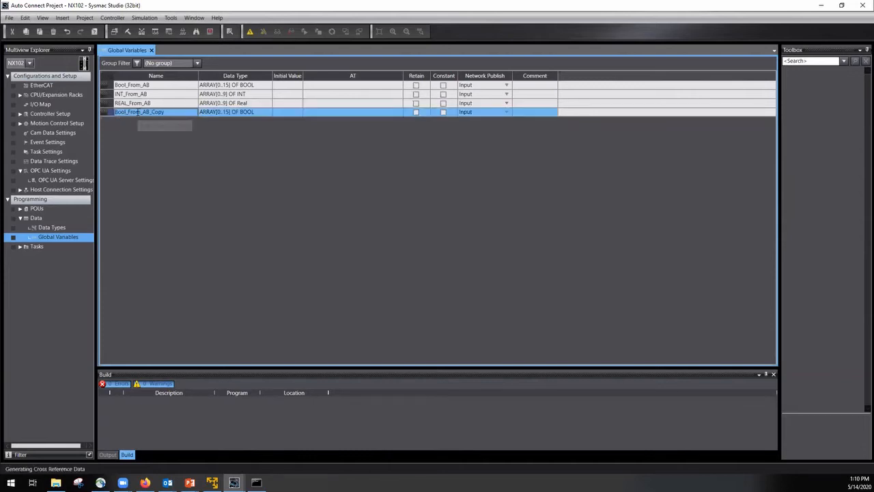
Step: Rename the pasted variable to Bool_To_AB and set its Network Publish to Output
{"action": "left_click", "coordinate": [138, 112]}
{"action": "left_click_drag", "start_coordinate": [127, 112], "coordinate": [140, 112]}
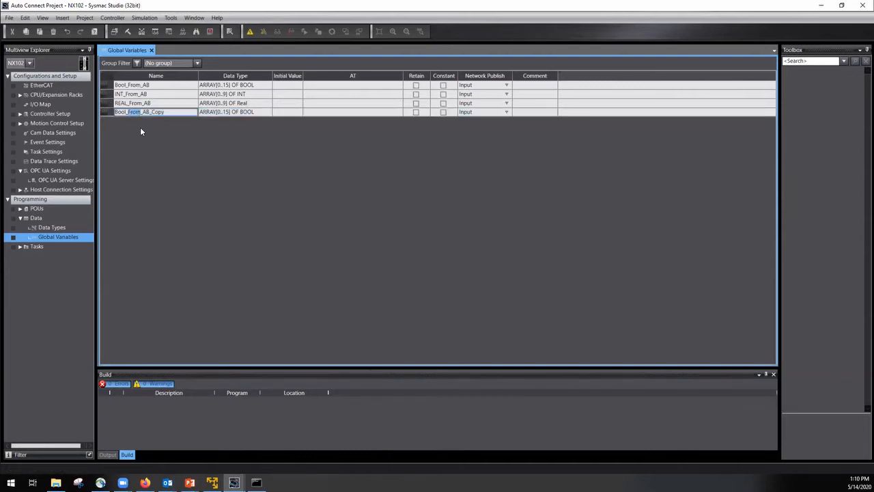
{"action": "type", "text": "To"}
{"action": "left_click", "coordinate": [495, 113]}
{"action": "left_click", "coordinate": [506, 112]}
{"action": "left_click", "coordinate": [468, 141]}
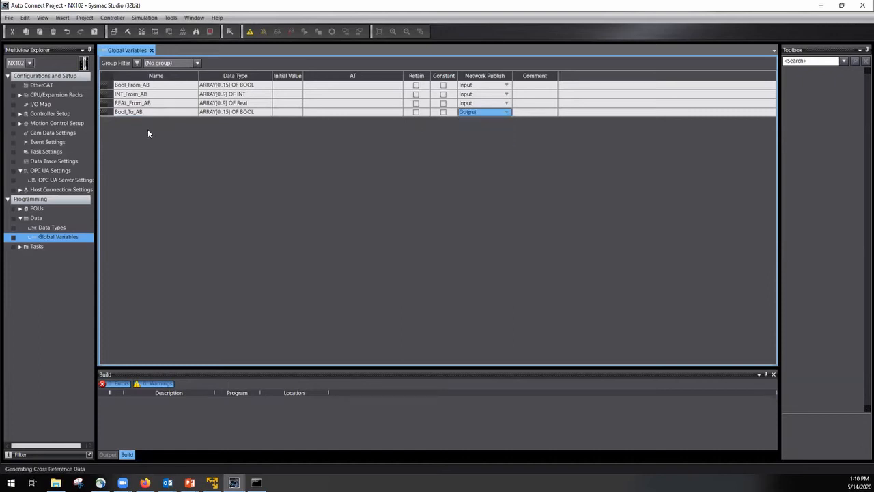
Step: Copy the INT_From_AB variable and paste the duplicate below Bool_To_AB
{"action": "left_click", "coordinate": [106, 94]}
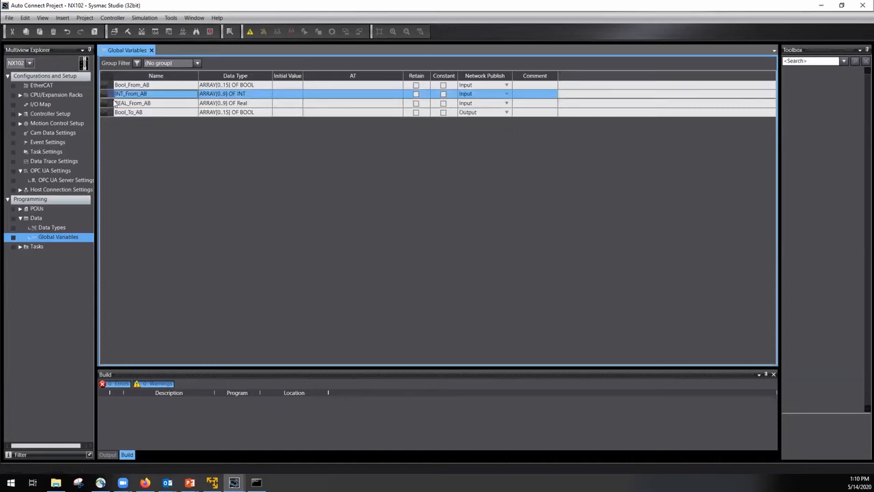
{"action": "left_click", "coordinate": [105, 114]}
{"action": "key", "text": "ctrl+v"}
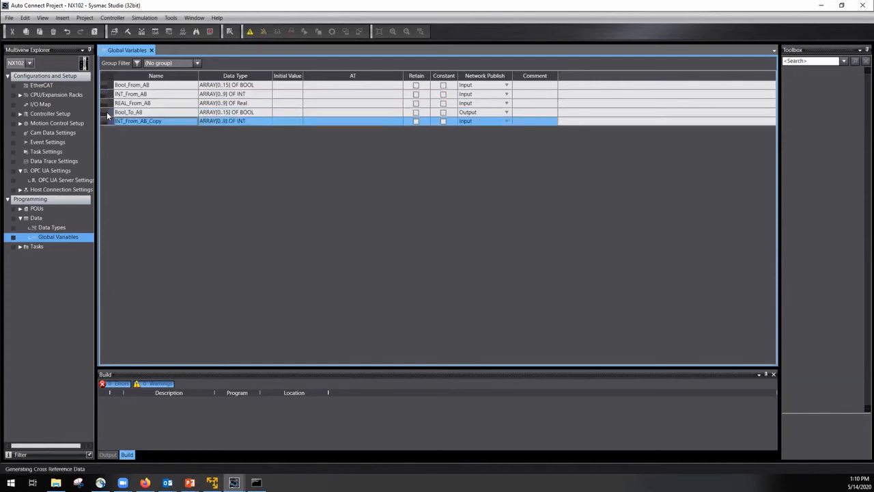
Step: Rename the duplicated INT variable to INT_To_AB
{"action": "left_click", "coordinate": [143, 121]}
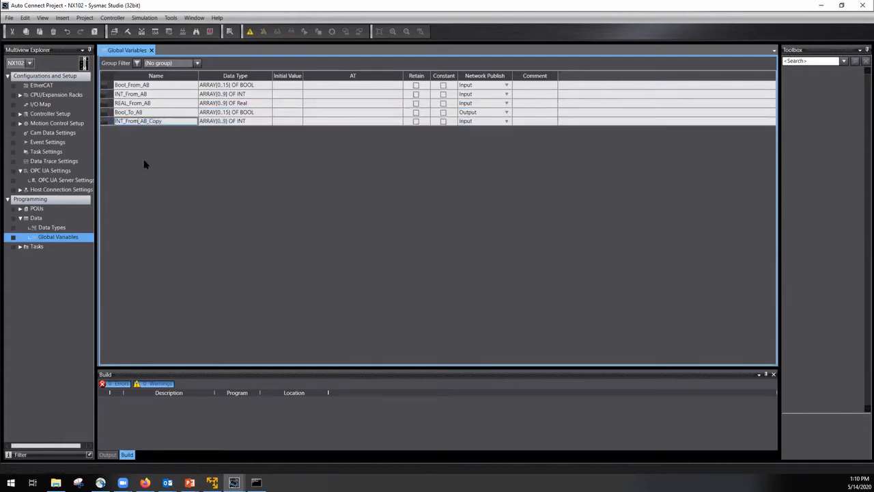
{"action": "key", "text": "BackSpace"}
{"action": "key", "text": "BackSpace"}
{"action": "key", "text": "BackSpace"}
{"action": "key", "text": "BackSpace"}
{"action": "key", "text": "BackSpace"}
{"action": "type", "text": "To"}
{"action": "left_click_drag", "start_coordinate": [142, 121], "coordinate": [168, 121]}
{"action": "key", "text": "BackSpace"}
{"action": "left_click", "coordinate": [152, 102]}
{"action": "left_click", "coordinate": [151, 103]}
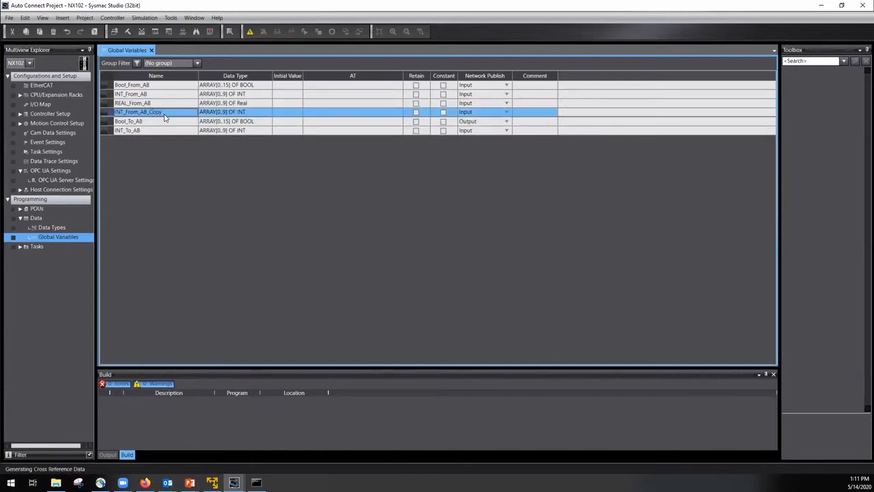
{"action": "key", "text": "Delete"}
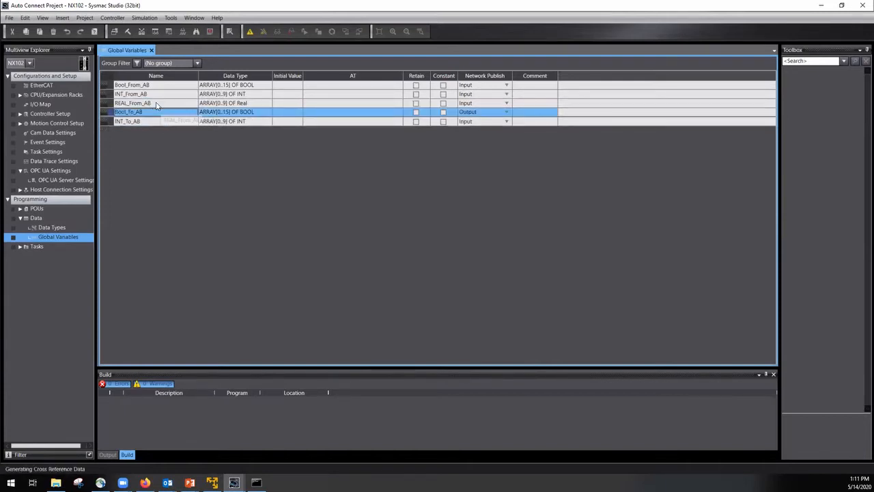
Step: Replace the name of the INT_To_AB variable with a copy of the REAL_From_AB name
{"action": "left_click", "coordinate": [157, 103]}
{"action": "left_click", "coordinate": [143, 124]}
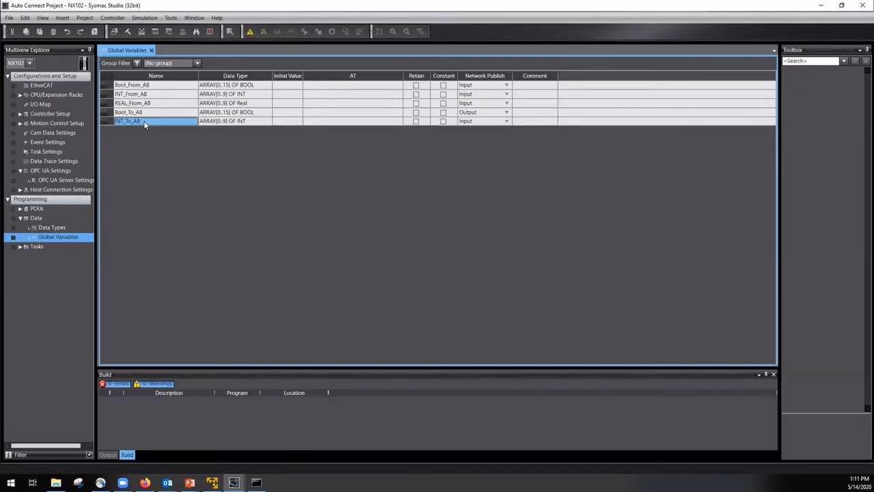
{"action": "type", "text": "REAL_From_AB1"}
{"action": "left_click", "coordinate": [144, 122]}
Step: Replace the REAL_From_AB1 name in the last row with a copy of the INT_From_AB name
{"action": "left_click", "coordinate": [143, 95]}
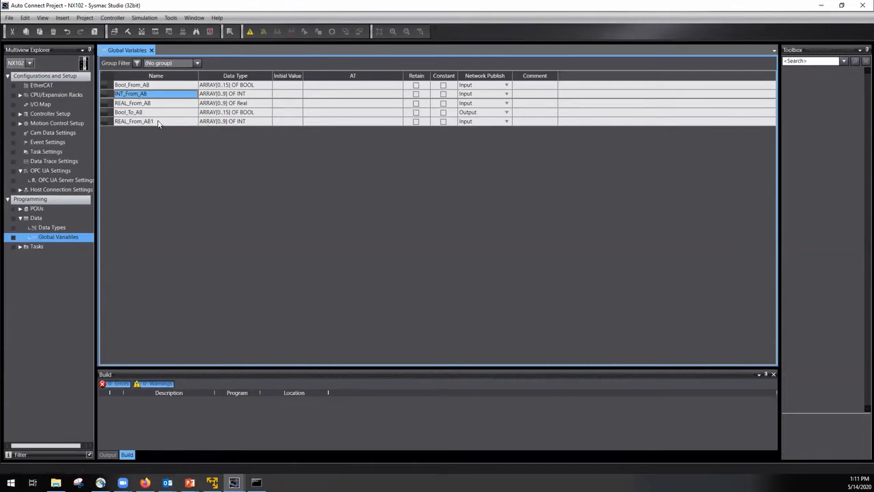
{"action": "left_click", "coordinate": [159, 115]}
{"action": "type", "text": "INT_From_AB1"}
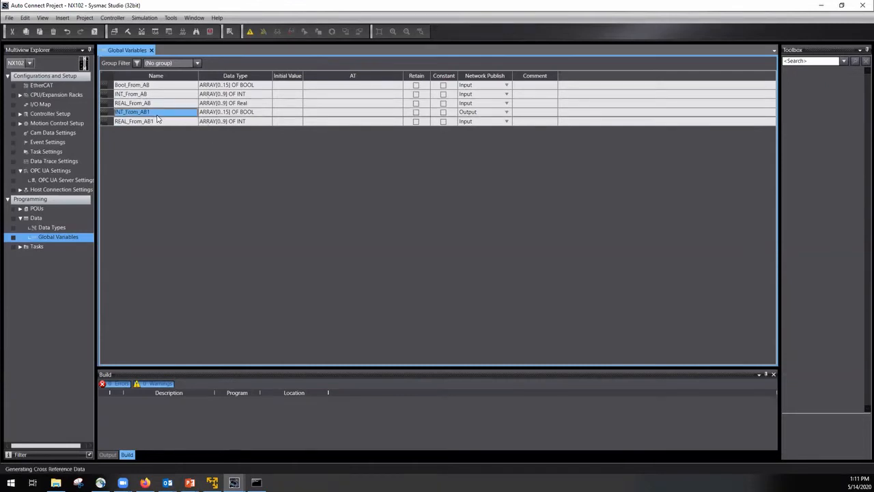
{"action": "key", "text": "ctrl+z"}
{"action": "left_click", "coordinate": [126, 123]}
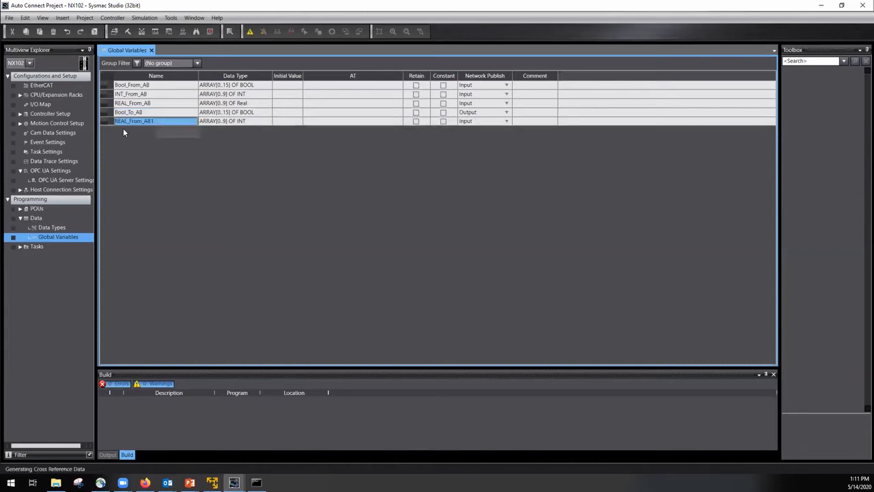
{"action": "type", "text": "INT_From_AB1"}
Step: Create a new variable below INT_From_AB1 and paste the copied REAL_From_AB name into it
{"action": "left_click", "coordinate": [110, 124]}
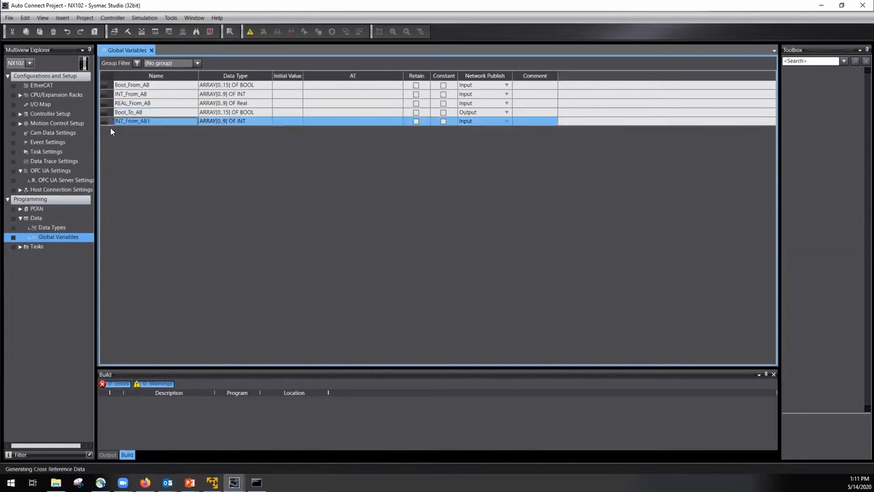
{"action": "right_click", "coordinate": [110, 127]}
{"action": "left_click", "coordinate": [112, 124]}
{"action": "right_click", "coordinate": [112, 124]}
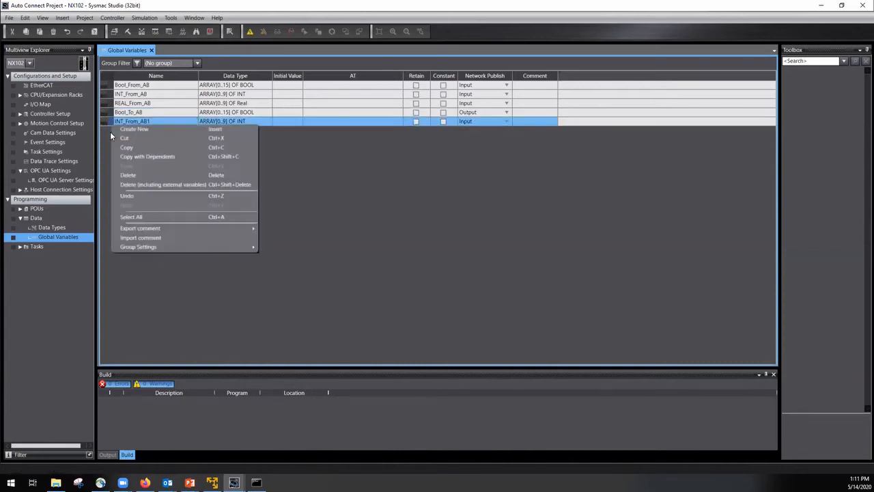
{"action": "left_click", "coordinate": [118, 133]}
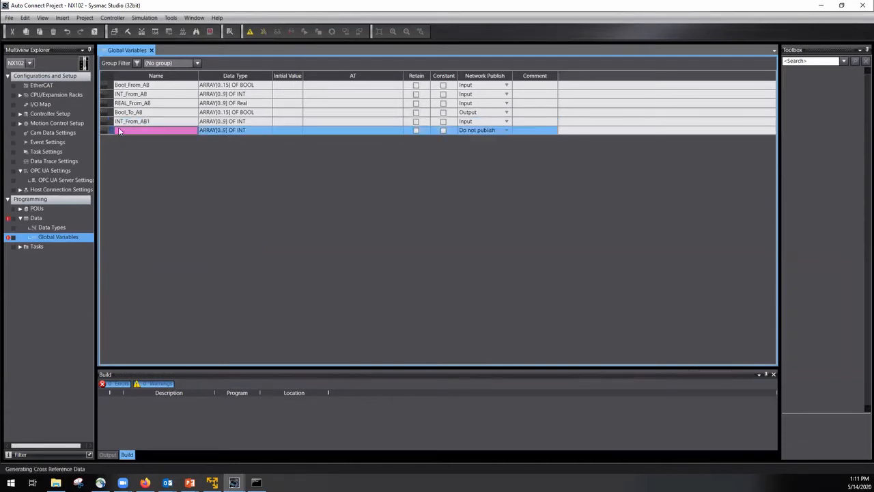
{"action": "left_click", "coordinate": [130, 103]}
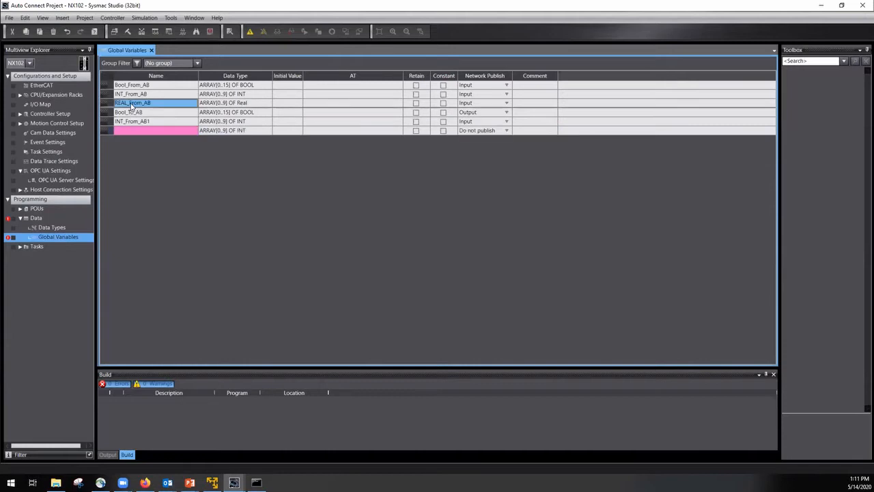
{"action": "left_click", "coordinate": [115, 132]}
{"action": "type", "text": "REAL_From_AB1"}
Step: Rename the new REAL_From_AB1 variable to REAL_To_AB
{"action": "left_click", "coordinate": [129, 131]}
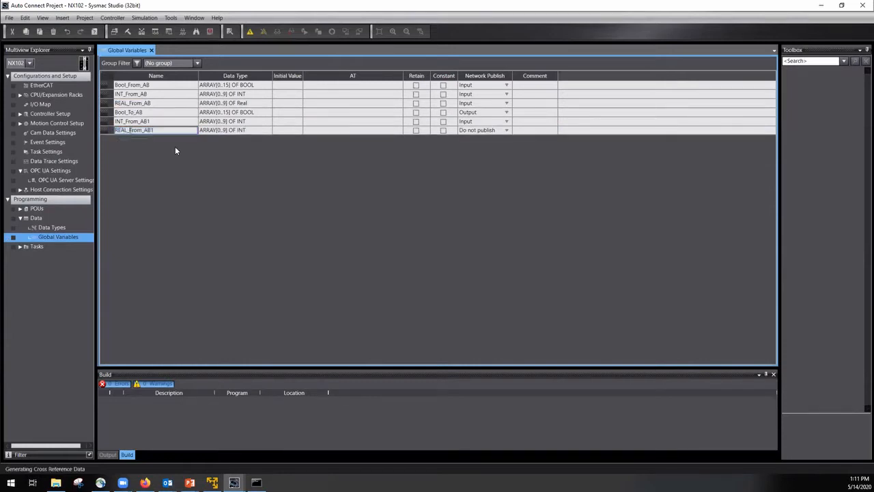
{"action": "key", "text": "Delete"}
{"action": "key", "text": "Delete"}
{"action": "key", "text": "Delete"}
{"action": "key", "text": "Delete"}
{"action": "key", "text": "Delete"}
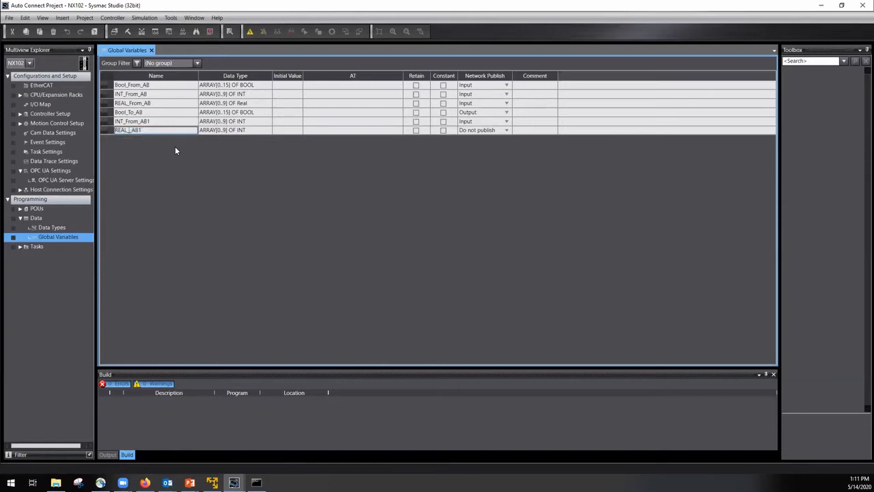
{"action": "type", "text": "To_"}
{"action": "key", "text": "Right"}
{"action": "key", "text": "Right"}
{"action": "key", "text": "Right"}
{"action": "key", "text": "BackSpace"}
Step: Set the data type of REAL_To_AB to a ten-element real array, ARRAY[0..9] OF real
{"action": "left_click", "coordinate": [251, 130]}
{"action": "type", "text": "real"}
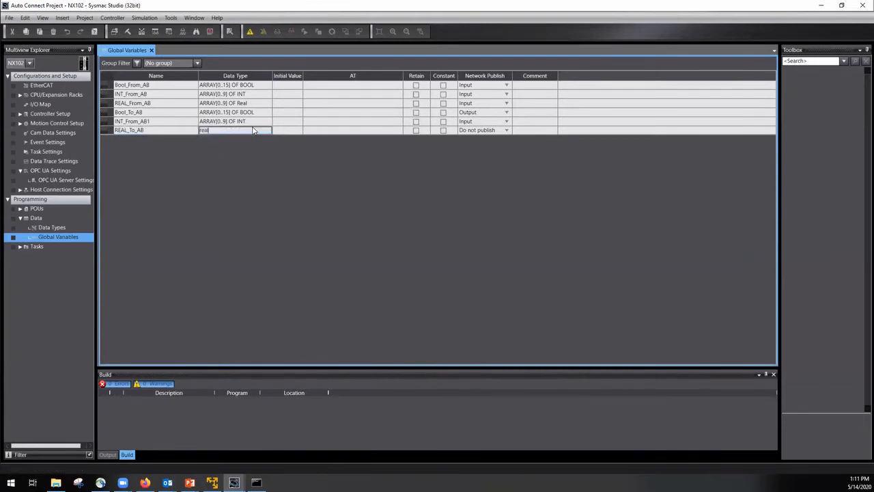
{"action": "type", "text": "[10"}
{"action": "key", "text": "Return"}
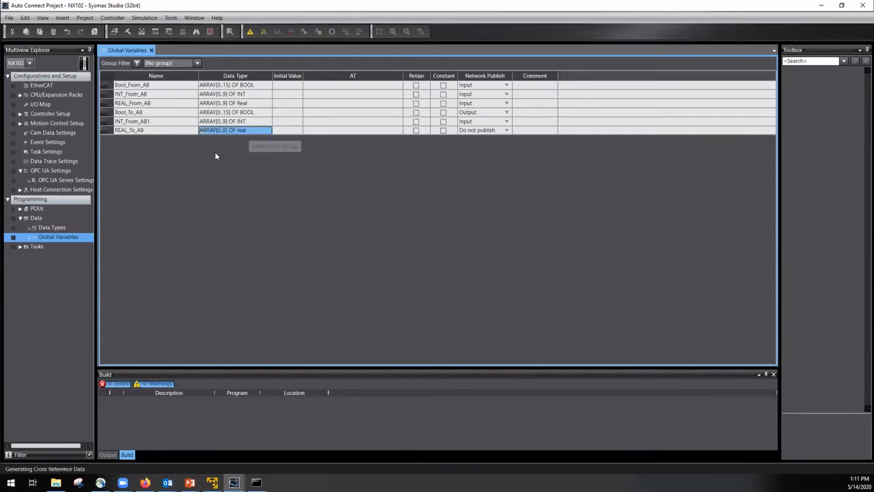
Step: Try to rename the INT_From_AB1 variable to INT_From_AB
{"action": "left_click", "coordinate": [165, 122]}
{"action": "left_click", "coordinate": [165, 121]}
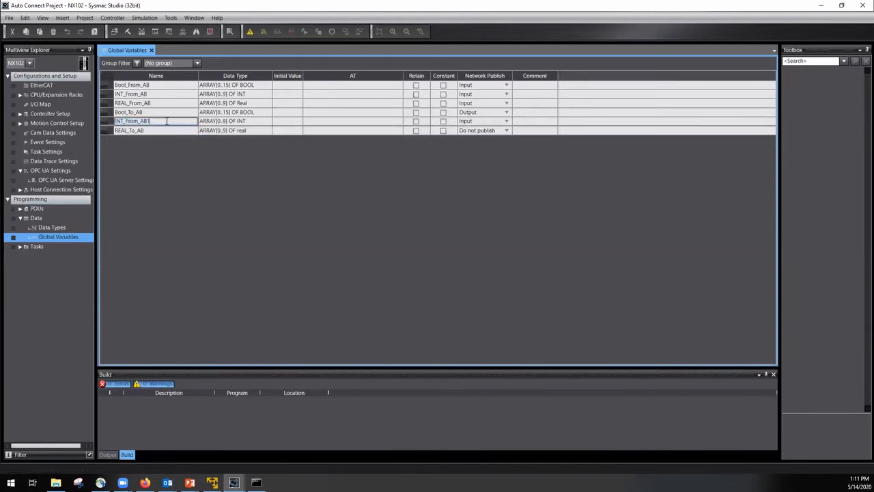
{"action": "key", "text": "Return"}
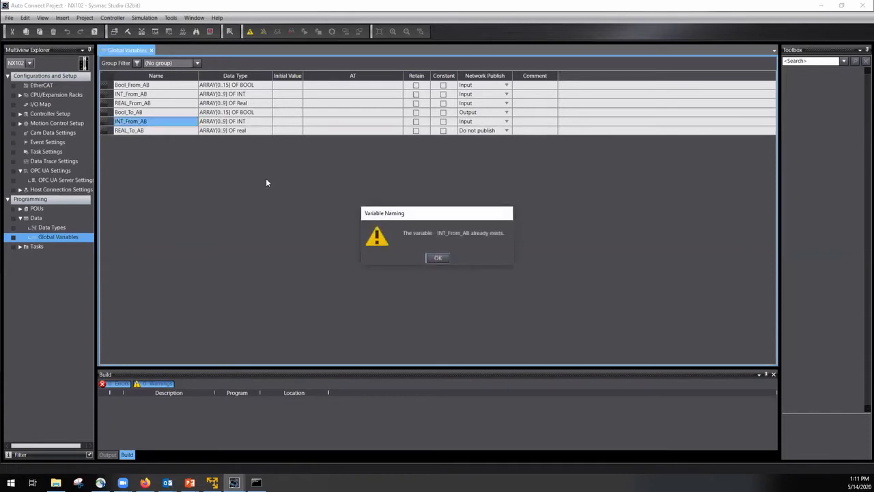
{"action": "left_click", "coordinate": [444, 257]}
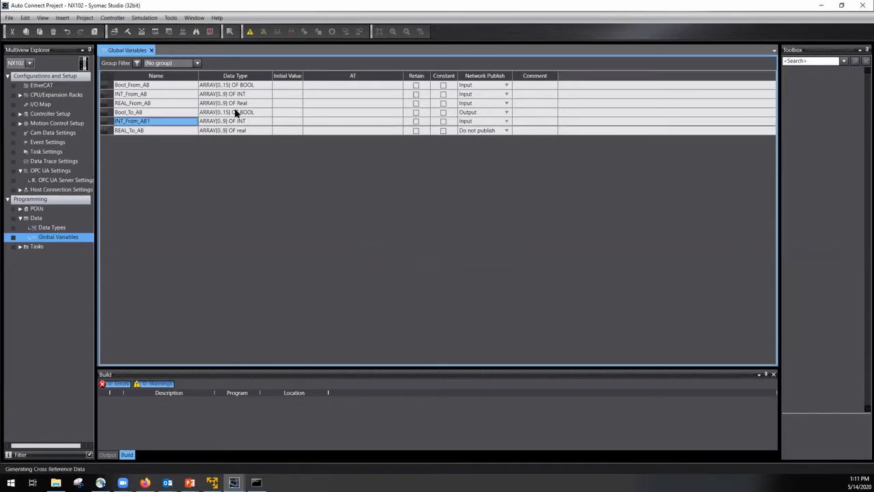
Step: Rename the INT_From_AB1 variable to INT_To_AB
{"action": "left_click", "coordinate": [141, 121]}
{"action": "left_click_drag", "start_coordinate": [139, 122], "coordinate": [125, 123]}
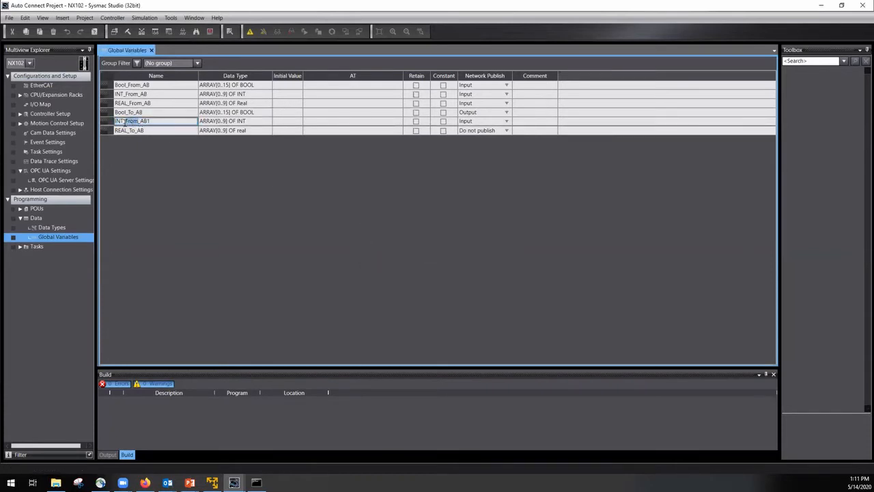
{"action": "type", "text": "To"}
Step: Set Network Publish to Output for both the INT_To_AB and REAL_To_AB variables
{"action": "left_click", "coordinate": [489, 122]}
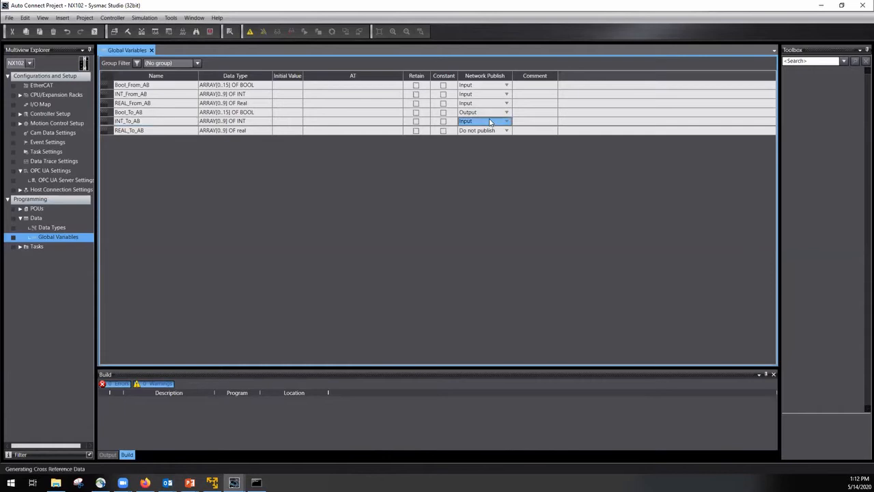
{"action": "left_click", "coordinate": [507, 121]}
{"action": "left_click", "coordinate": [466, 151]}
{"action": "left_click", "coordinate": [507, 130]}
{"action": "left_click", "coordinate": [471, 162]}
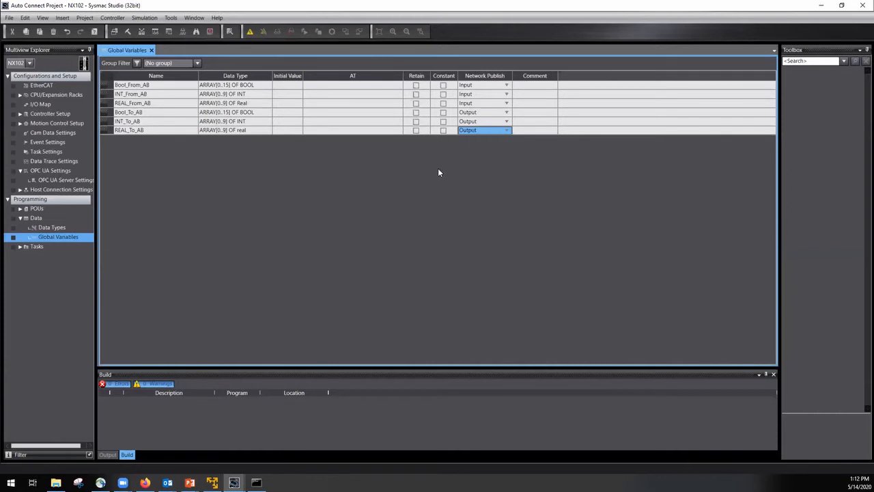
Step: Open the EtherNet/IP connection settings for the built-in EtherNet/IP Port 1 of the NX102
{"action": "left_click", "coordinate": [170, 19]}
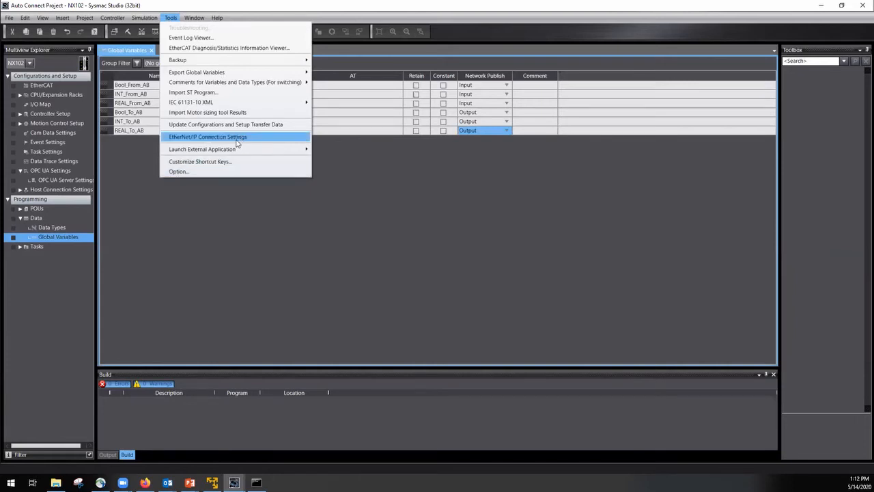
{"action": "left_click", "coordinate": [237, 137]}
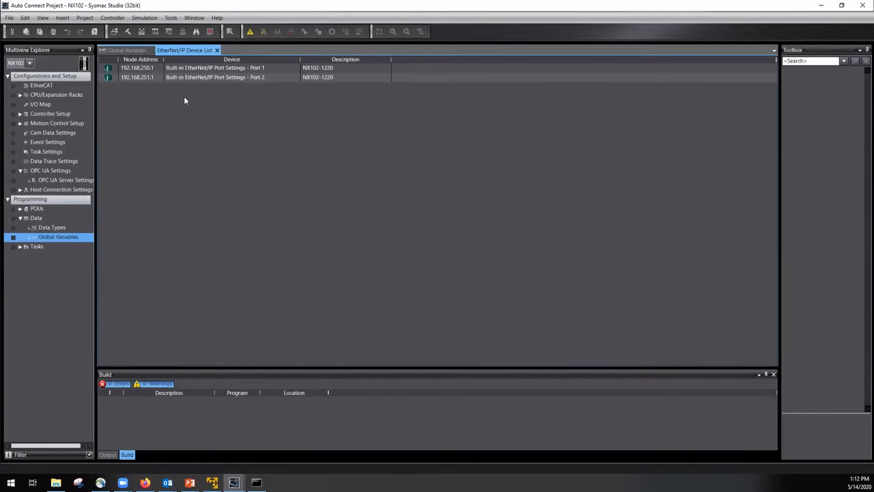
{"action": "left_click", "coordinate": [143, 77]}
{"action": "left_click", "coordinate": [142, 70]}
{"action": "left_click", "coordinate": [142, 77]}
{"action": "left_click", "coordinate": [142, 70]}
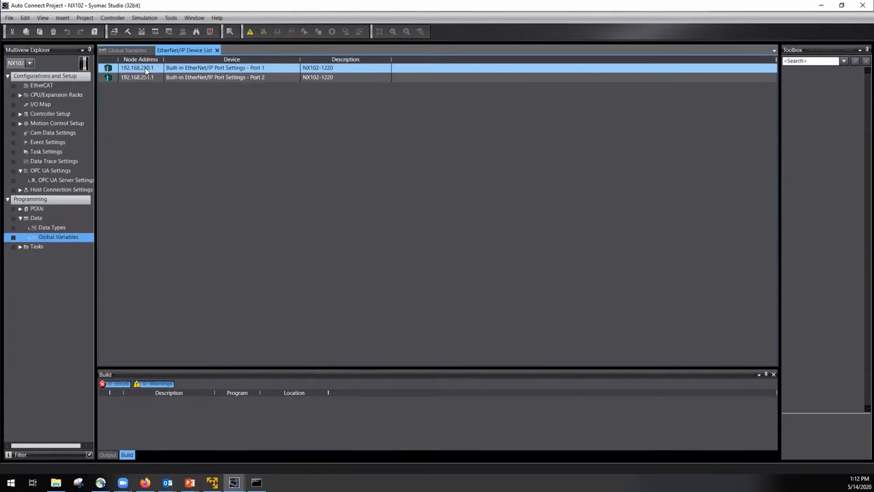
{"action": "double_click", "coordinate": [145, 70]}
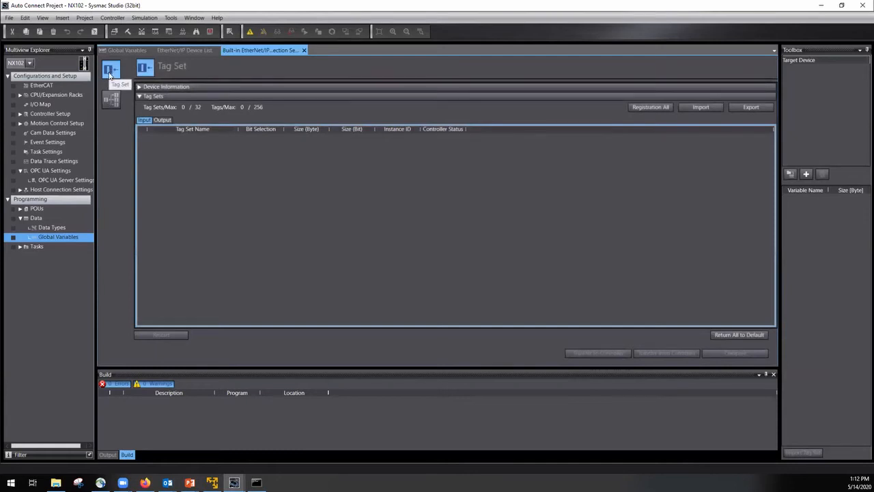
Step: Register all the published input and output variables as tag sets for Port 1
{"action": "left_click", "coordinate": [110, 101]}
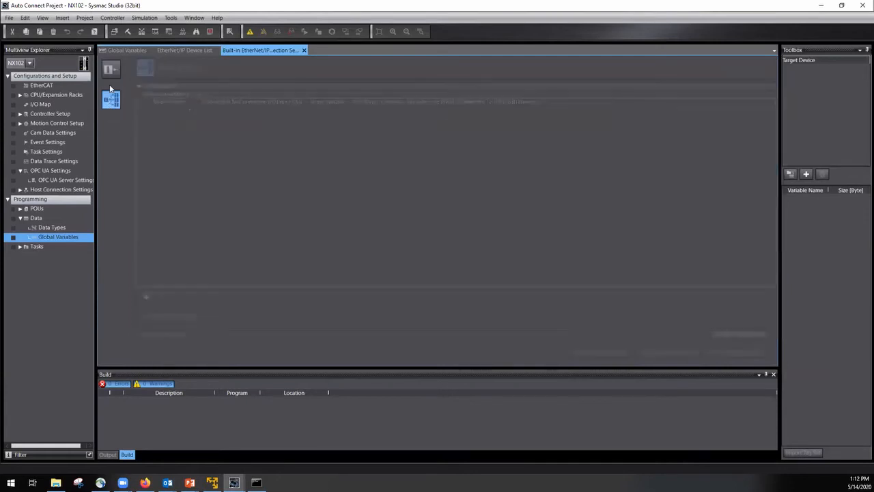
{"action": "left_click", "coordinate": [112, 73]}
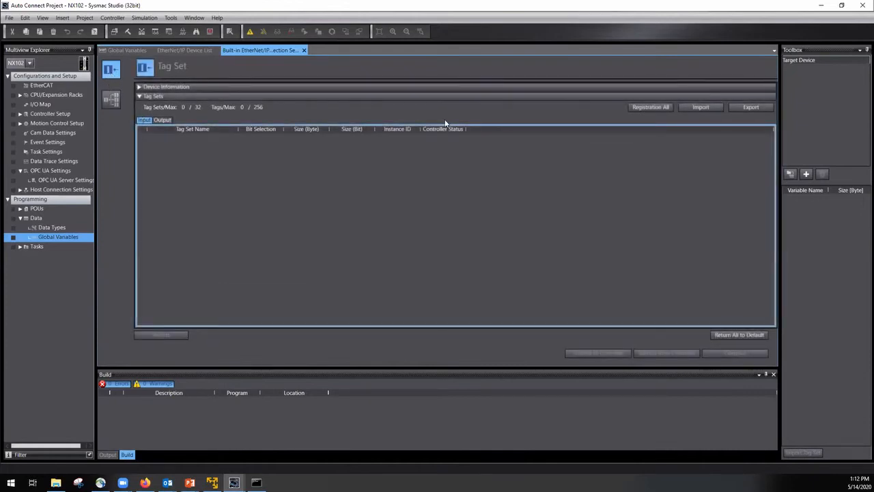
{"action": "left_click", "coordinate": [651, 108]}
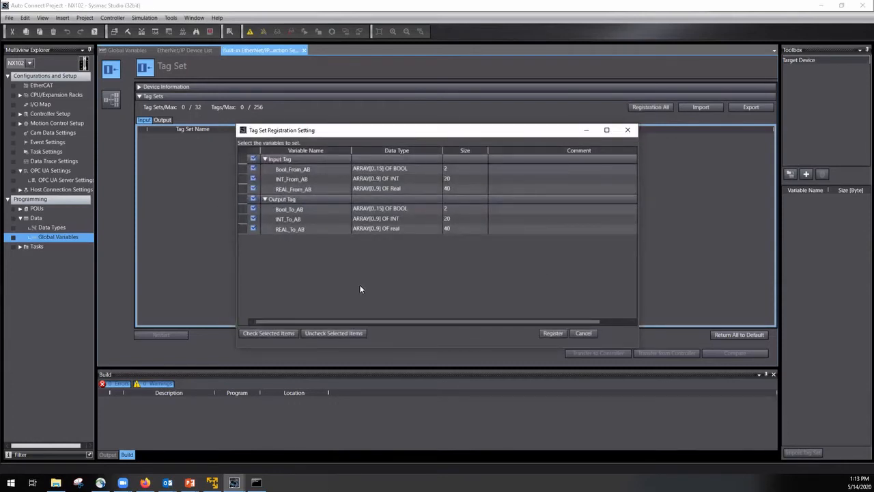
{"action": "left_click", "coordinate": [545, 333]}
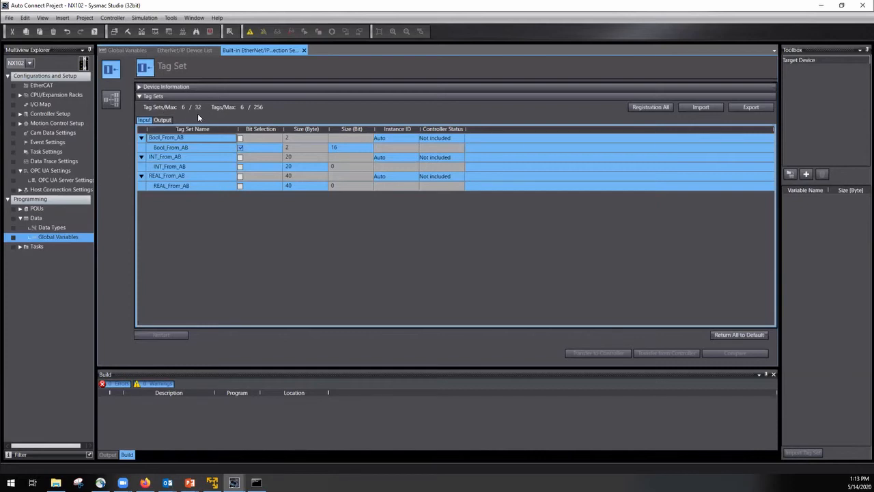
Step: Move the INT_From_AB and REAL_From_AB tags into the Bool_From_AB input tag set, below its Bool_From_AB tag
{"action": "left_click", "coordinate": [171, 166]}
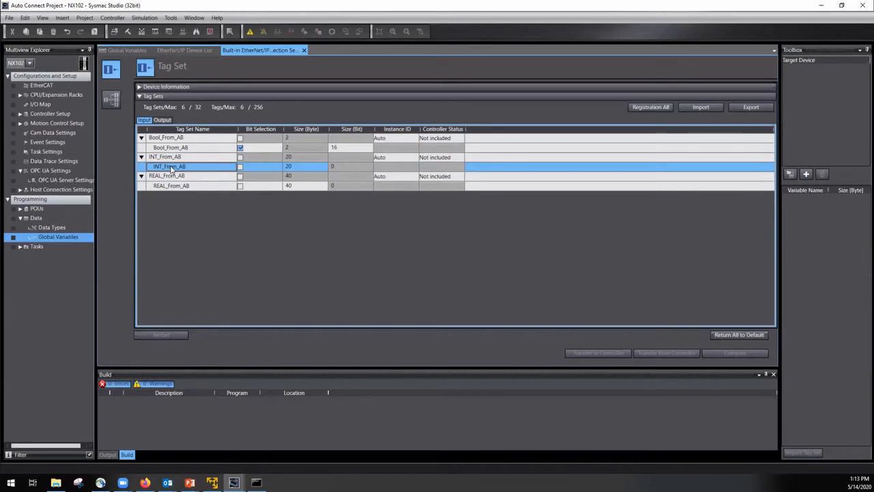
{"action": "left_click_drag", "start_coordinate": [171, 168], "coordinate": [166, 149]}
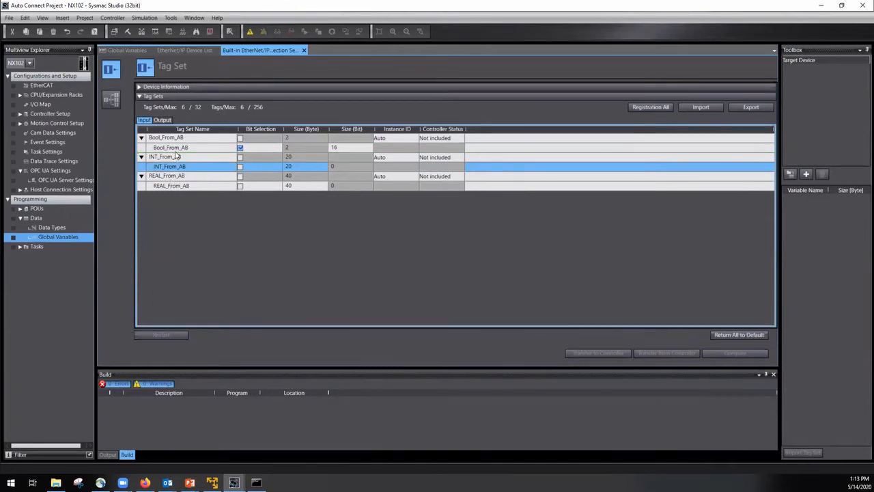
{"action": "left_click_drag", "start_coordinate": [167, 169], "coordinate": [161, 151]}
{"action": "left_click", "coordinate": [169, 177]}
{"action": "left_click", "coordinate": [159, 187]}
{"action": "left_click_drag", "start_coordinate": [155, 189], "coordinate": [168, 164]}
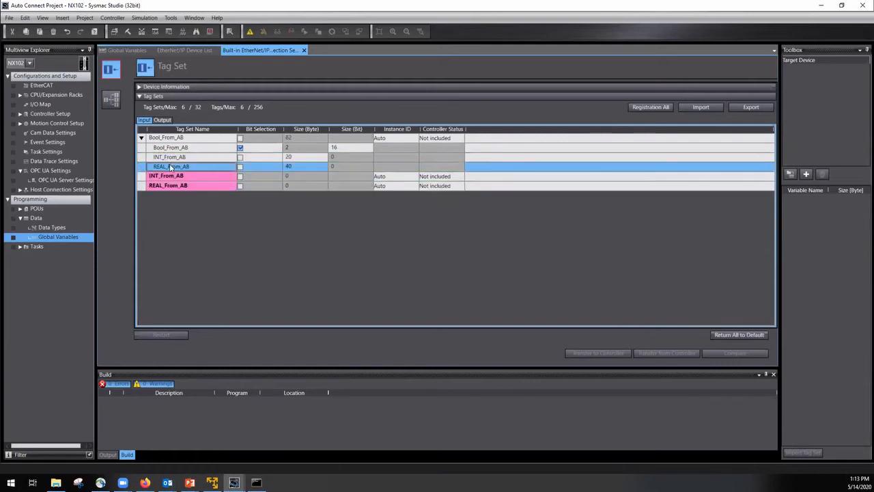
Step: Delete the emptied INT_From_AB and REAL_From_AB input tag sets
{"action": "left_click", "coordinate": [157, 176]}
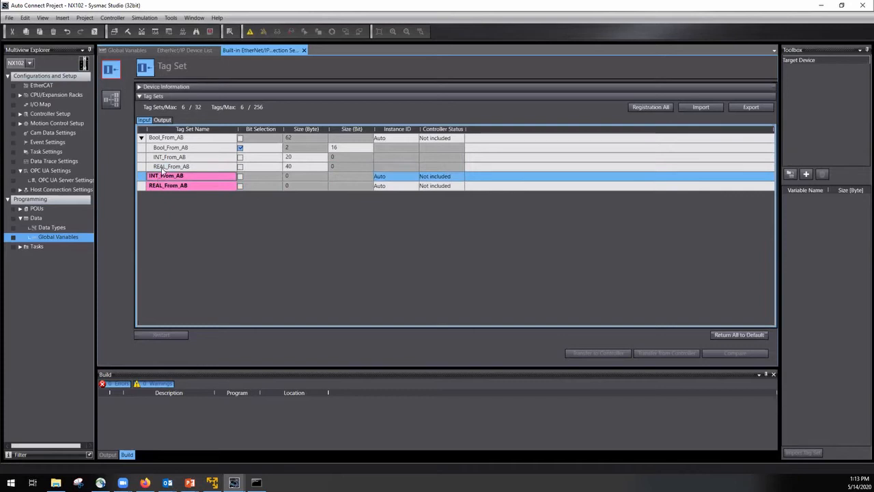
{"action": "key", "text": "Delete"}
{"action": "left_click", "coordinate": [169, 177]}
{"action": "key", "text": "Delete"}
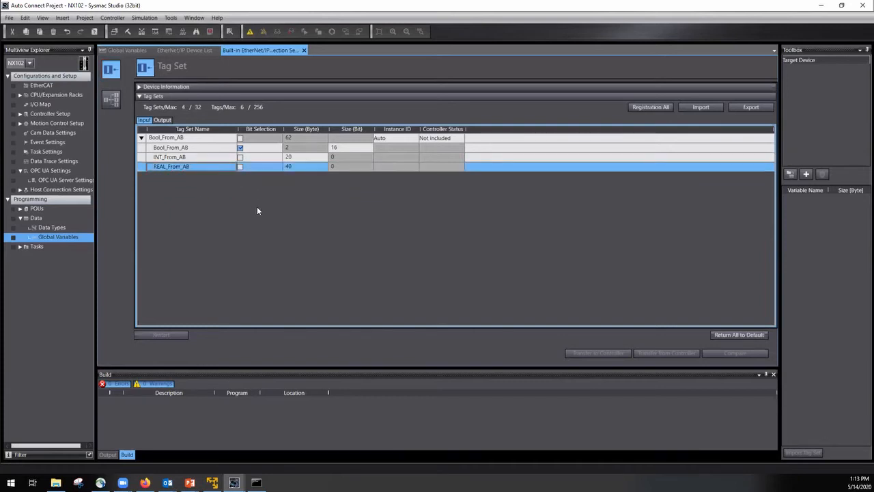
Step: Among the output tag sets, move the INT_To_AB tag into the Bool_To_AB tag set
{"action": "left_click", "coordinate": [164, 120]}
{"action": "left_click", "coordinate": [170, 168]}
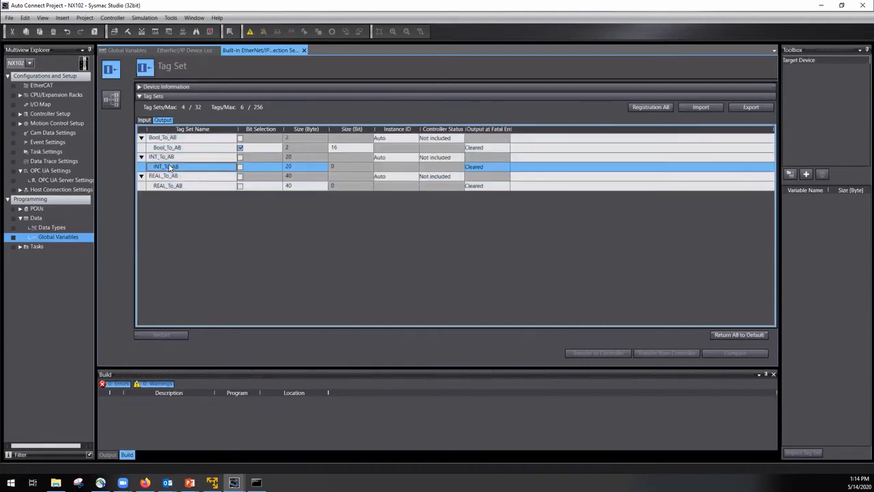
{"action": "left_click_drag", "start_coordinate": [181, 151], "coordinate": [183, 152]}
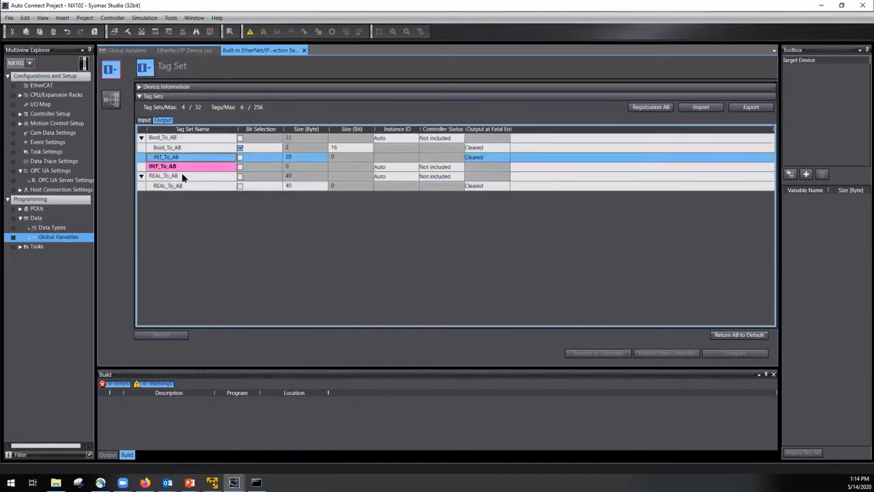
Step: Move the REAL_To_AB tag into the Bool_To_AB output tag set and delete the emptied INT_To_AB and REAL_To_AB tag sets
{"action": "left_click", "coordinate": [170, 187]}
{"action": "mouse_move", "coordinate": [169, 185]}
{"action": "left_mouse_down"}
{"action": "mouse_move", "coordinate": [172, 161]}
{"action": "mouse_move", "coordinate": [170, 175]}
{"action": "left_mouse_up"}
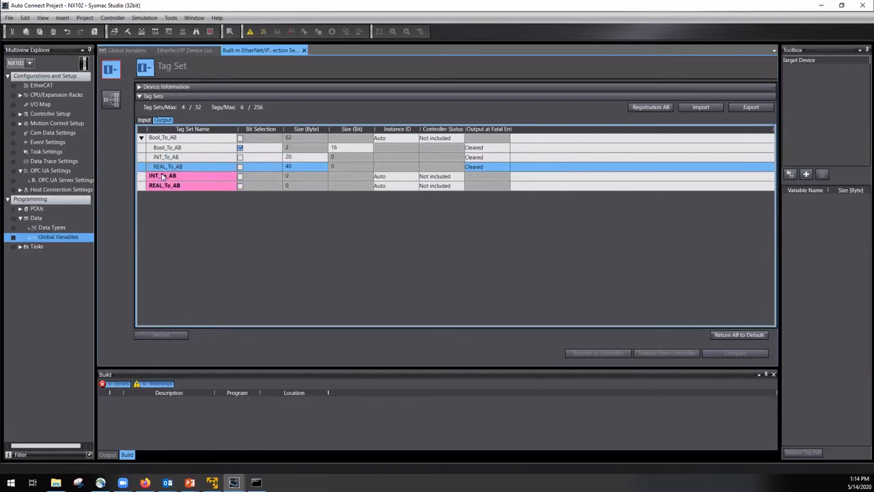
{"action": "left_click", "coordinate": [147, 178]}
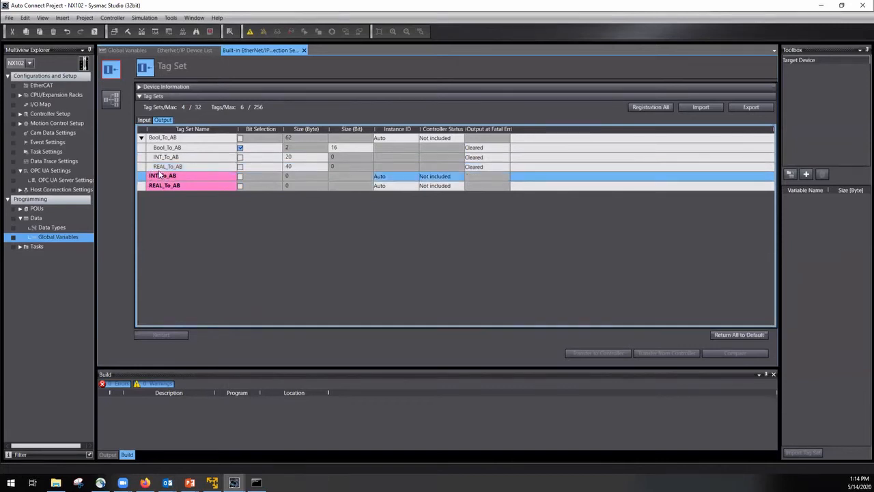
{"action": "right_click", "coordinate": [149, 176]}
{"action": "left_click", "coordinate": [170, 185]}
{"action": "key", "text": "Delete"}
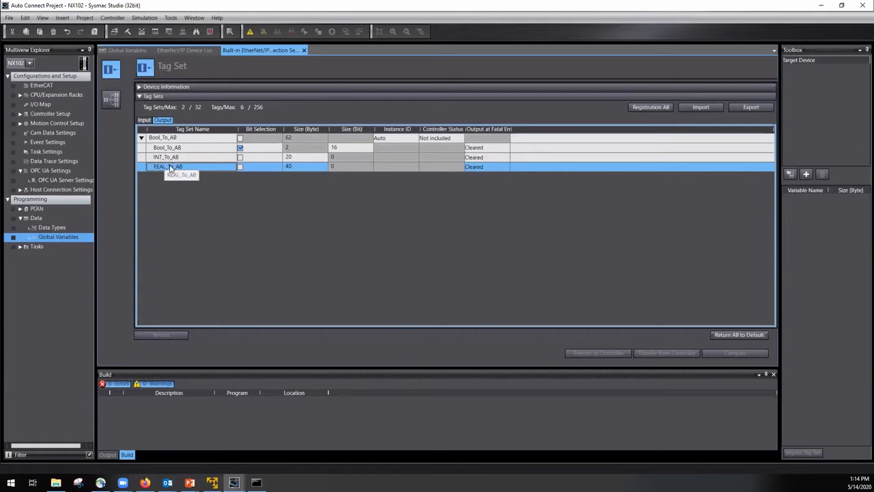
Step: Compare the byte sizes of the output and input tag sets, and set the Bool_From_AB input tag set's Instance ID to 100
{"action": "left_click", "coordinate": [294, 140]}
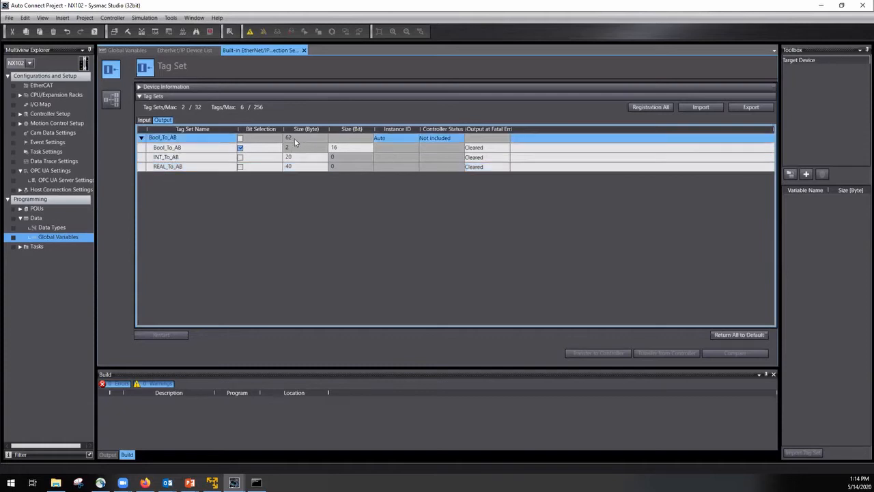
{"action": "left_click", "coordinate": [143, 119]}
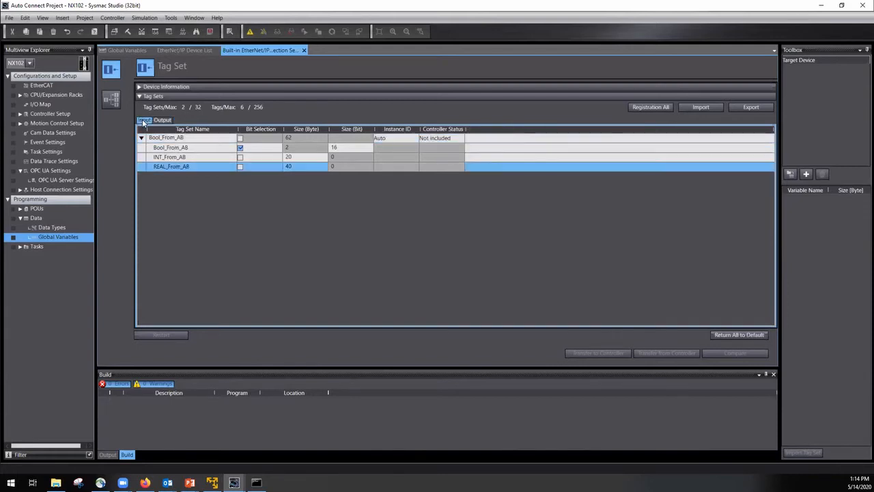
{"action": "left_click", "coordinate": [295, 139]}
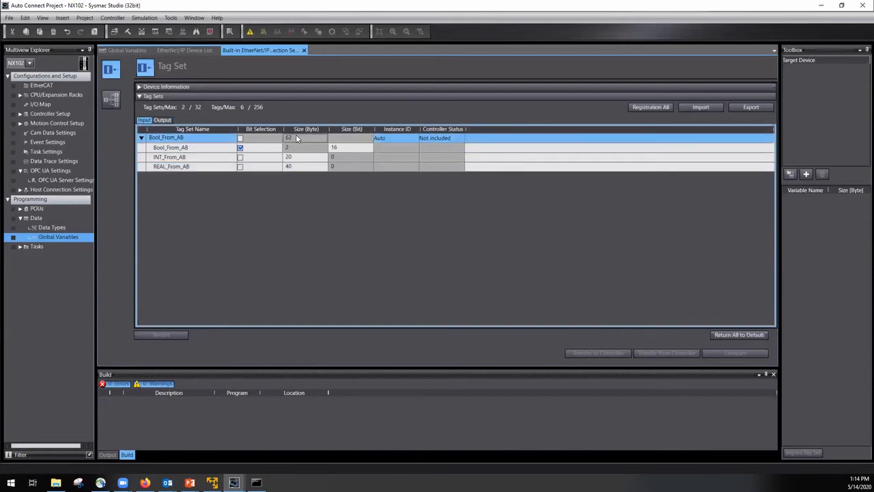
{"action": "left_click", "coordinate": [162, 120]}
{"action": "left_click", "coordinate": [145, 120]}
{"action": "left_click", "coordinate": [406, 139]}
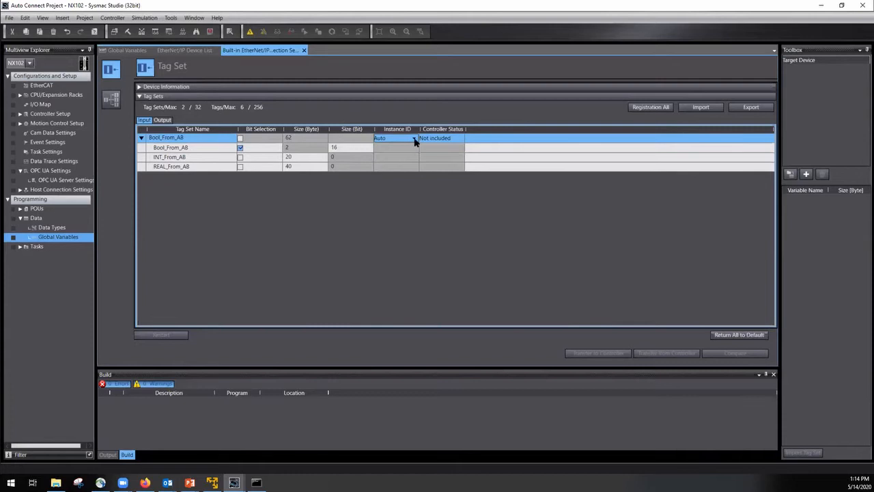
{"action": "left_click", "coordinate": [413, 139]}
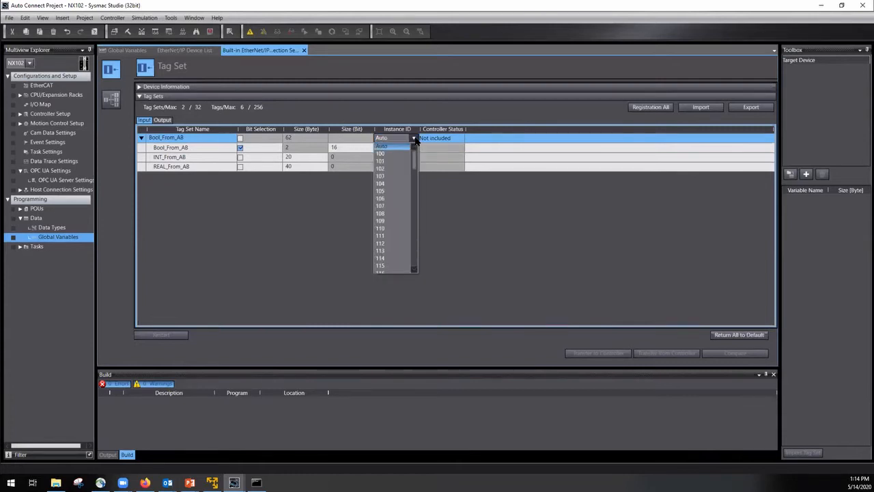
{"action": "left_click", "coordinate": [383, 153]}
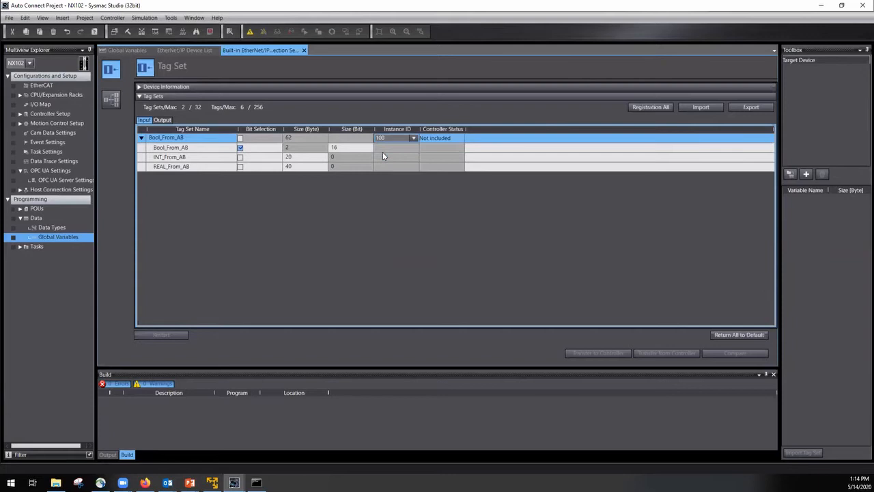
Step: Set the Instance ID of the Bool_To_AB output tag set to 110
{"action": "left_click", "coordinate": [162, 120]}
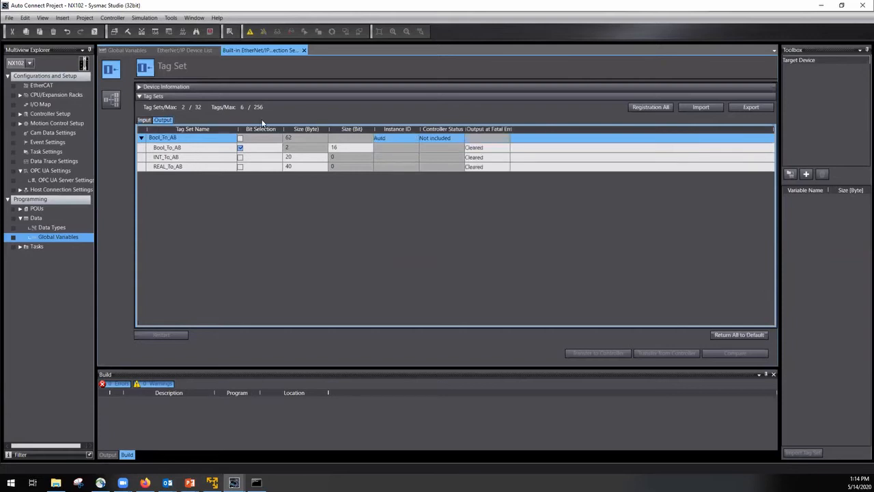
{"action": "left_click", "coordinate": [413, 138]}
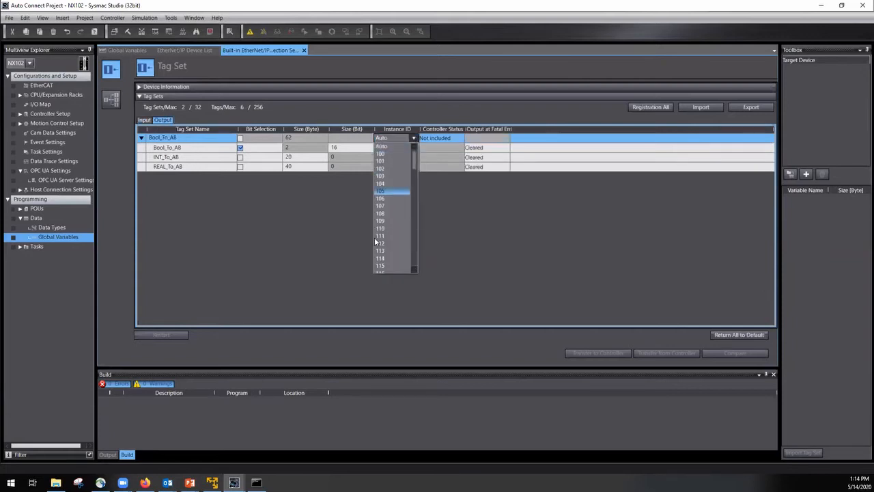
{"action": "left_click", "coordinate": [383, 228]}
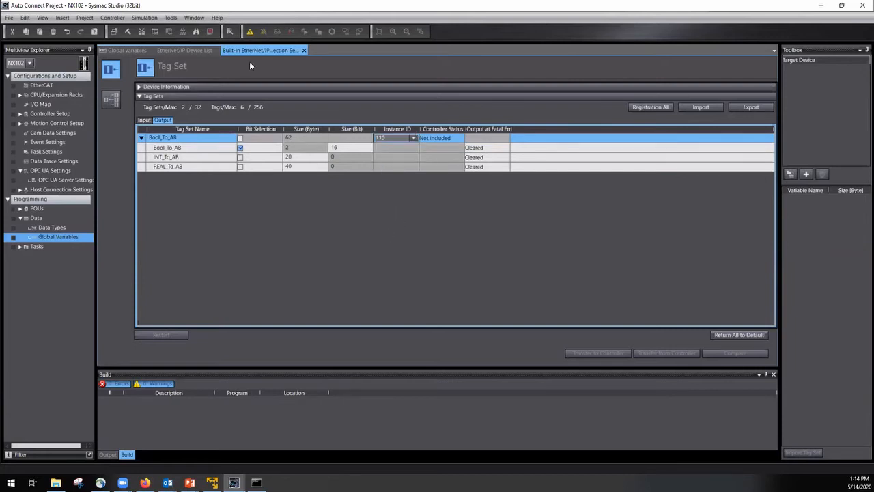
Step: Go online with the NX102 and transfer the tag set configuration to the controller
{"action": "left_click", "coordinate": [250, 32]}
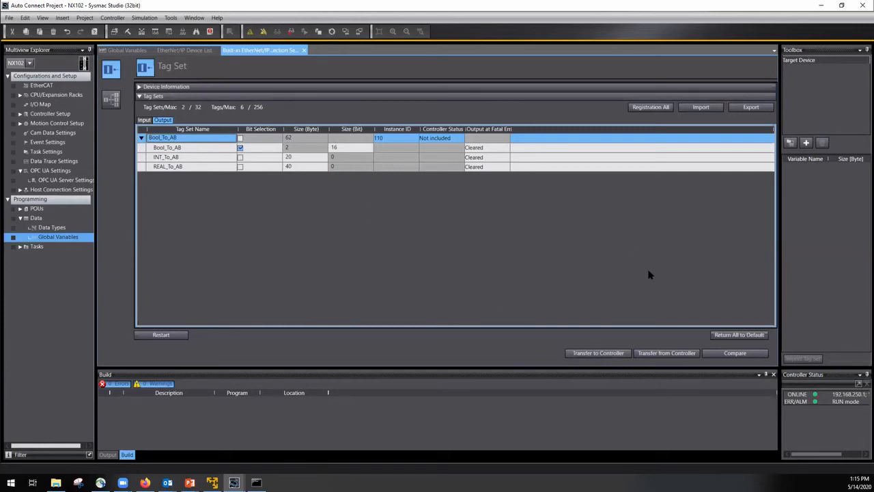
{"action": "left_click", "coordinate": [588, 353]}
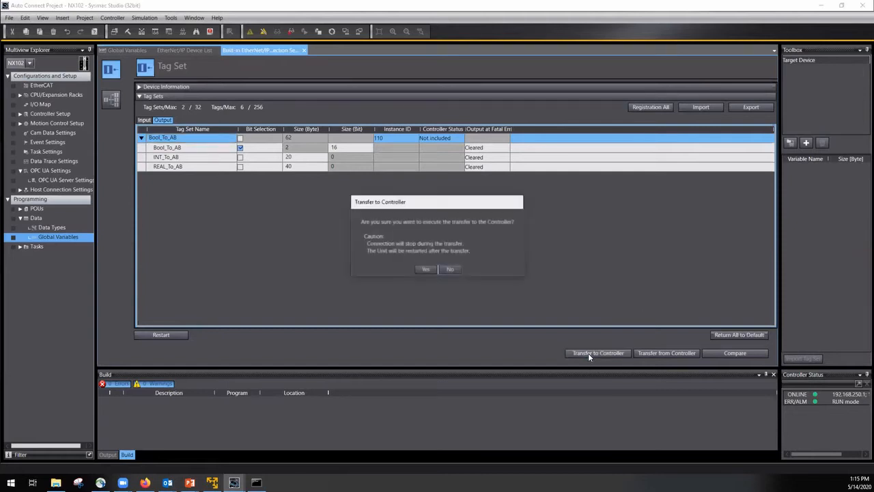
{"action": "left_click", "coordinate": [425, 270]}
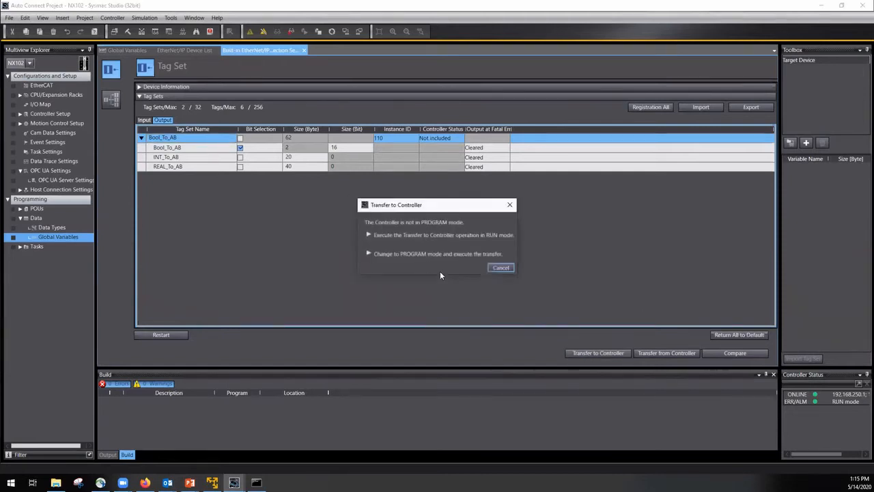
{"action": "left_click", "coordinate": [422, 243]}
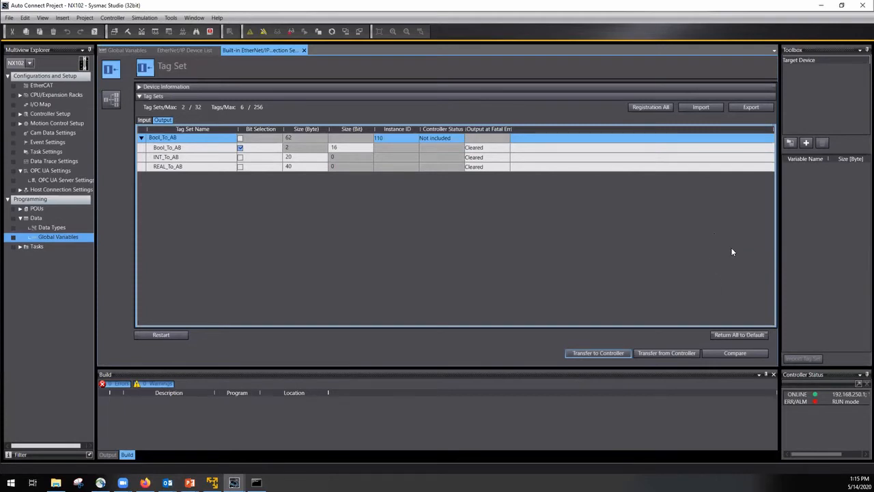
{"action": "left_click", "coordinate": [85, 19]}
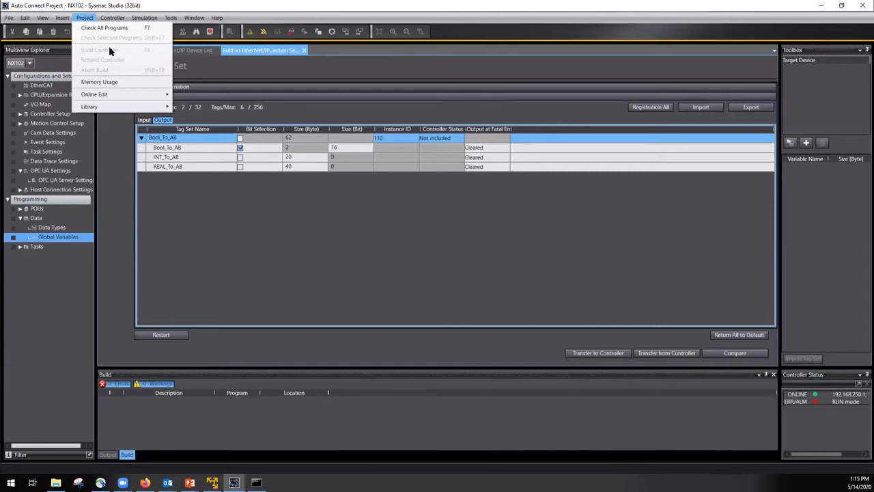
{"action": "mouse_move", "coordinate": [62, 18]}
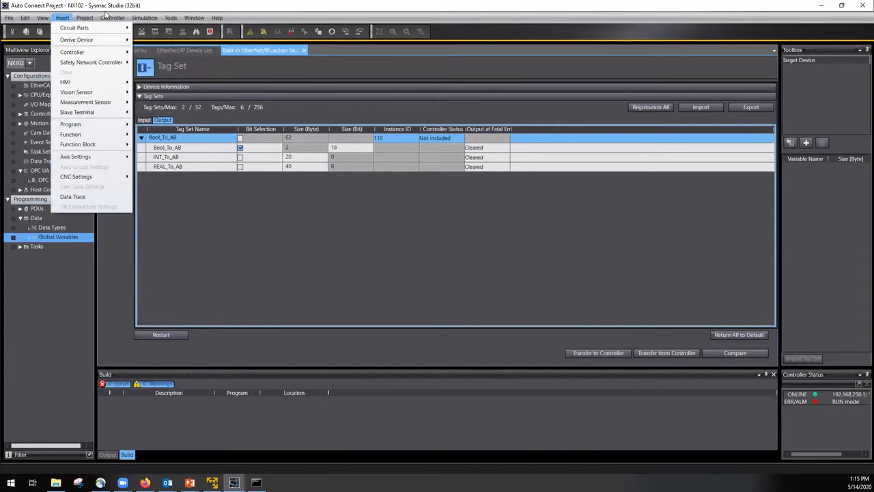
{"action": "mouse_move", "coordinate": [113, 18]}
{"action": "mouse_move", "coordinate": [217, 97]}
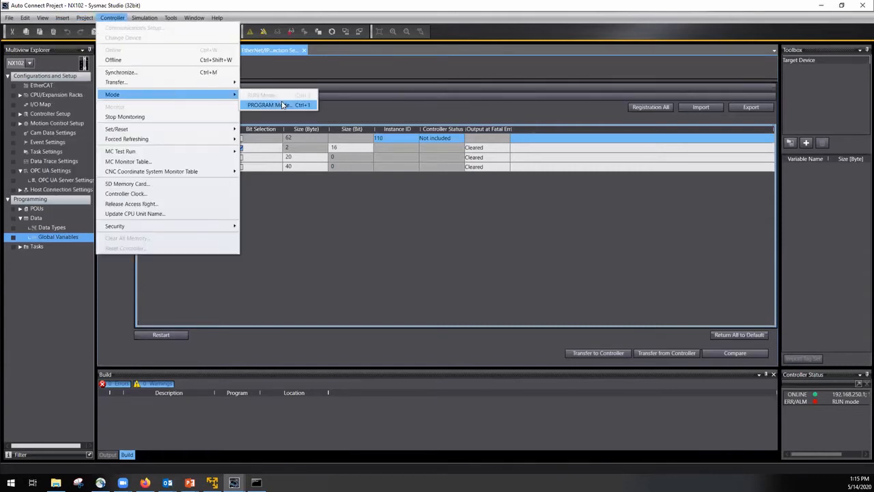
{"action": "left_click", "coordinate": [470, 257]}
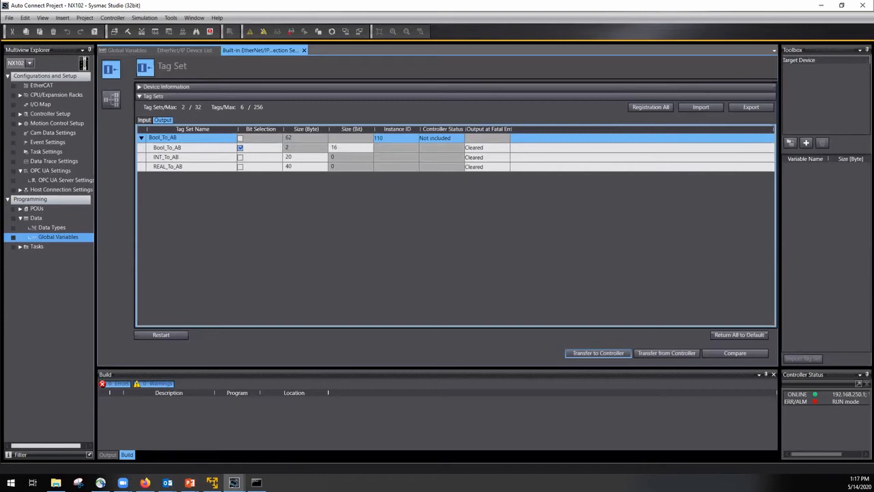
Step: Switch to the VMware Workstation Player window running Logix Designer and maximize it
{"action": "key", "text": "alt+Tab"}
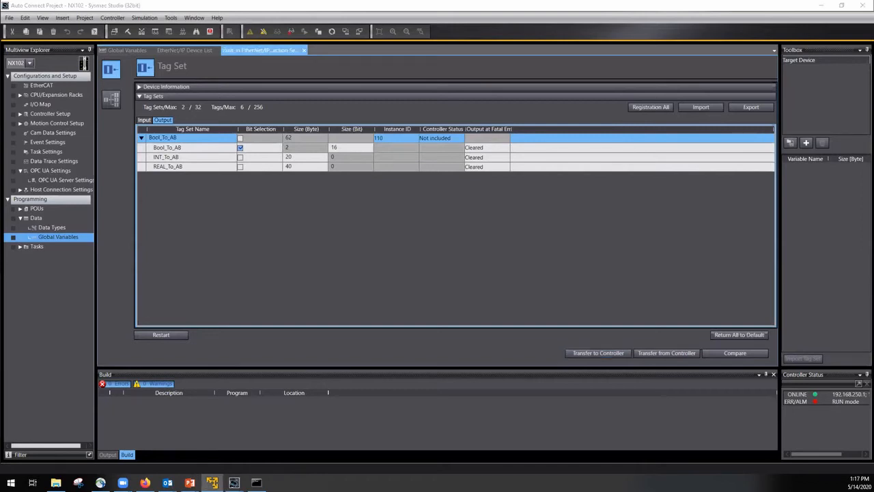
{"action": "left_click_drag", "start_coordinate": [0, 191], "coordinate": [81, 191]}
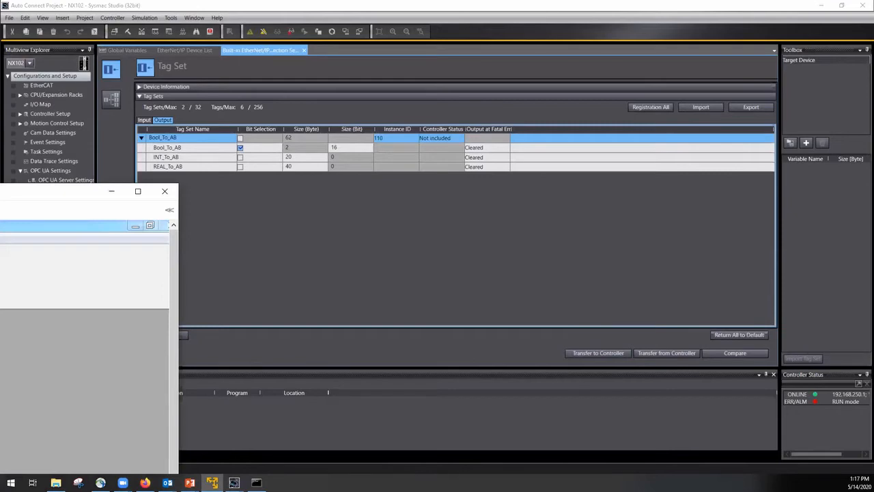
{"action": "left_click", "coordinate": [138, 192]}
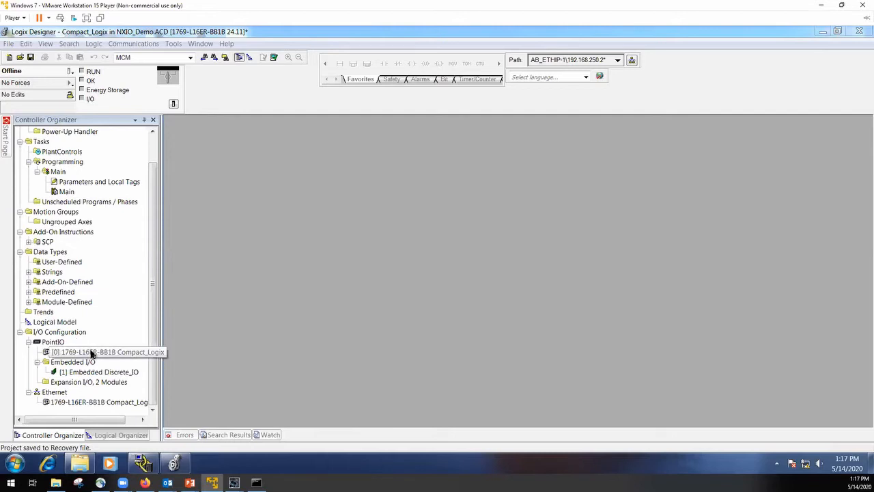
Step: Start adding a new module to the Ethernet network in the Compact_Logix project's I/O Configuration
{"action": "left_click_drag", "start_coordinate": [155, 332], "coordinate": [162, 417]}
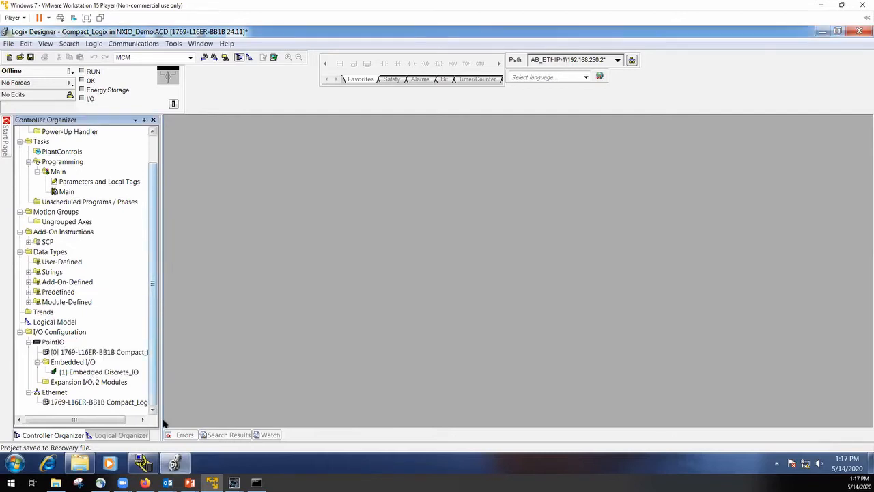
{"action": "left_click_drag", "start_coordinate": [109, 419], "coordinate": [117, 421]}
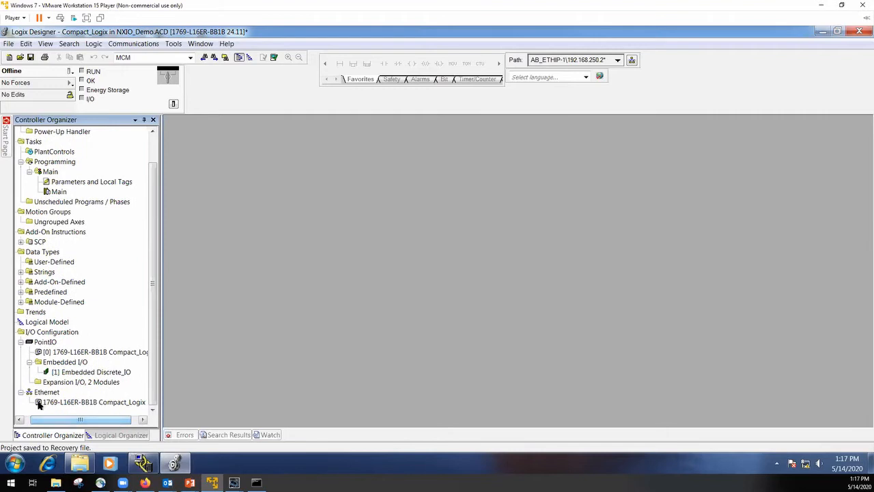
{"action": "left_click", "coordinate": [47, 392]}
{"action": "right_click", "coordinate": [48, 391]}
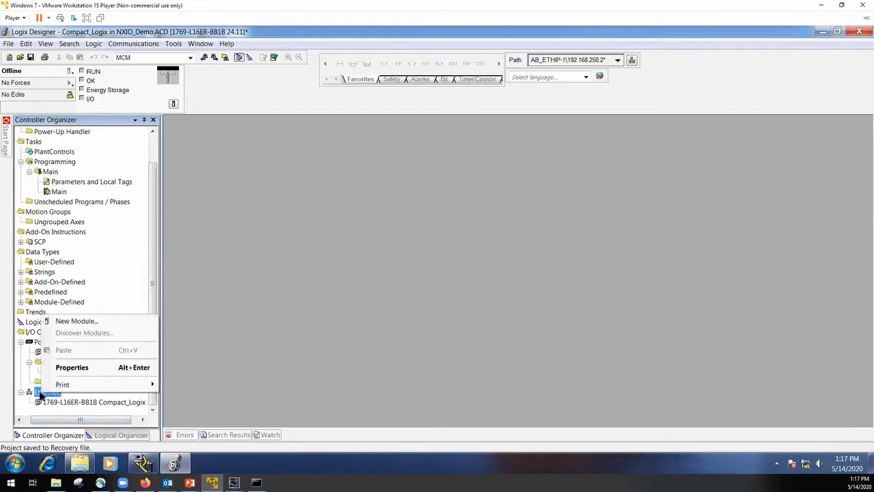
{"action": "left_click", "coordinate": [87, 322]}
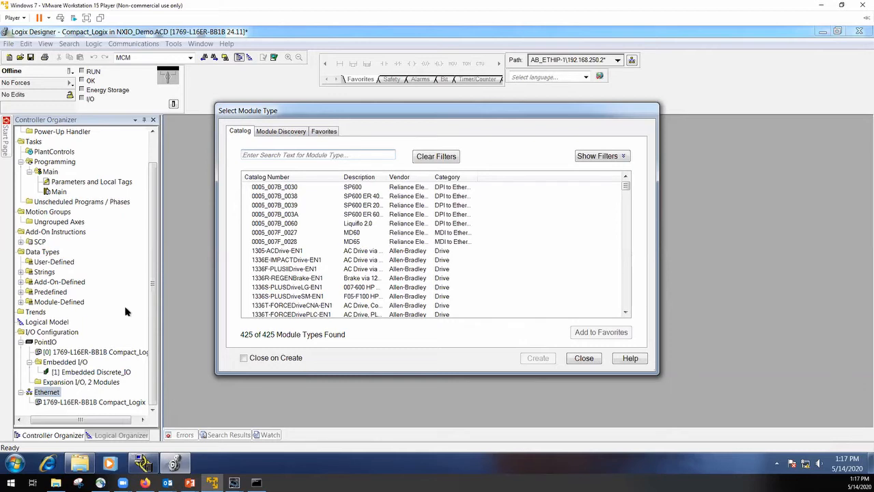
Step: Filter the module catalog by "gener" and create an ETHERNET-MODULE Generic Ethernet Module
{"action": "type", "text": "gener"}
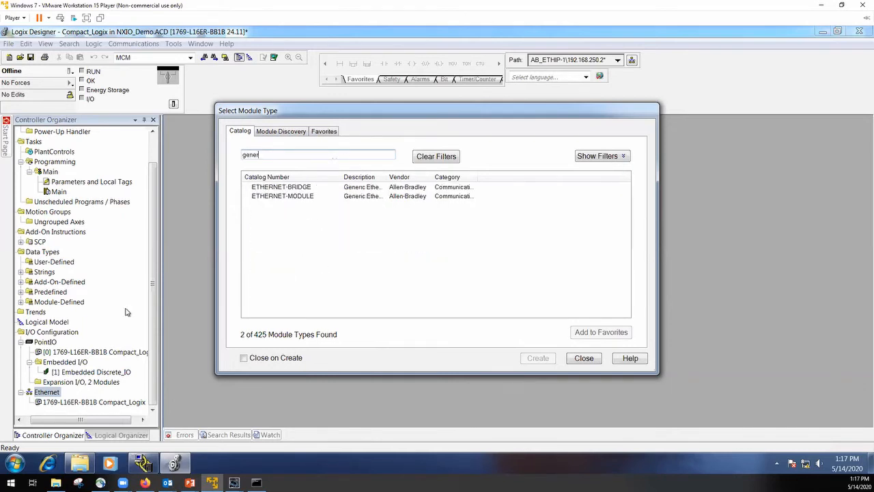
{"action": "mouse_move", "coordinate": [341, 177]}
{"action": "left_mouse_down"}
{"action": "mouse_move", "coordinate": [404, 177]}
{"action": "mouse_move", "coordinate": [353, 173]}
{"action": "left_mouse_up"}
{"action": "left_click_drag", "start_coordinate": [376, 179], "coordinate": [462, 175]}
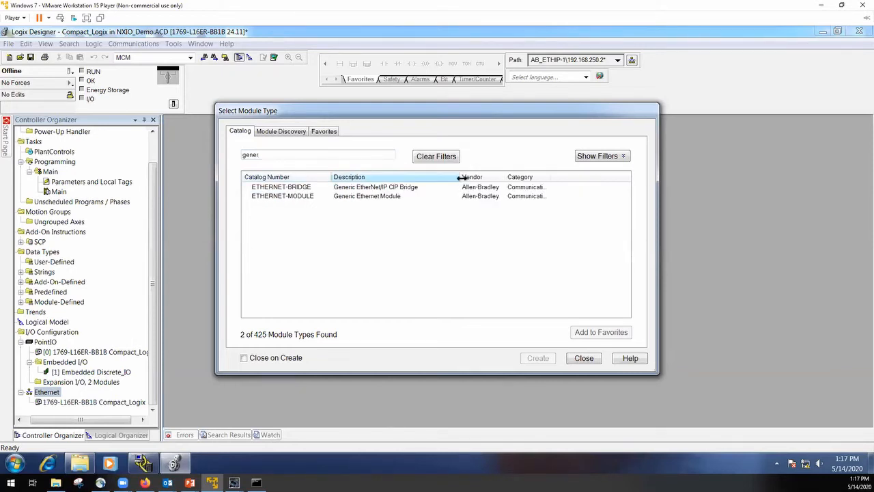
{"action": "left_click", "coordinate": [385, 196]}
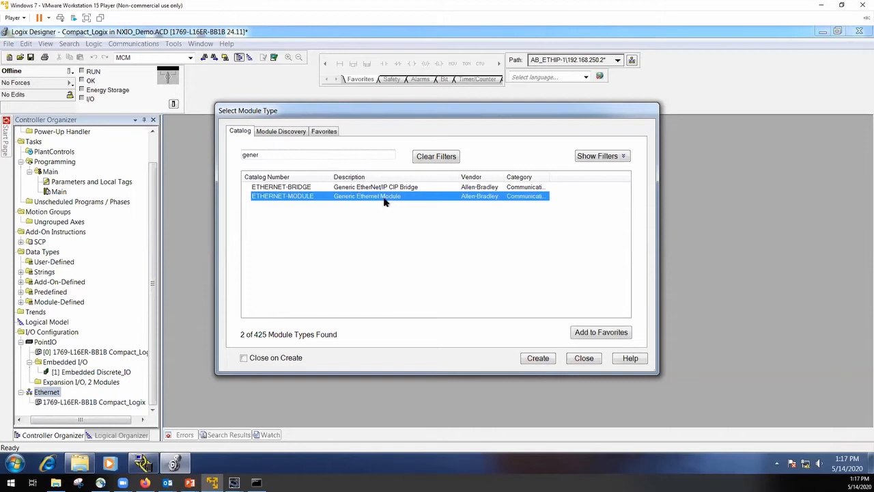
{"action": "left_click", "coordinate": [538, 359]}
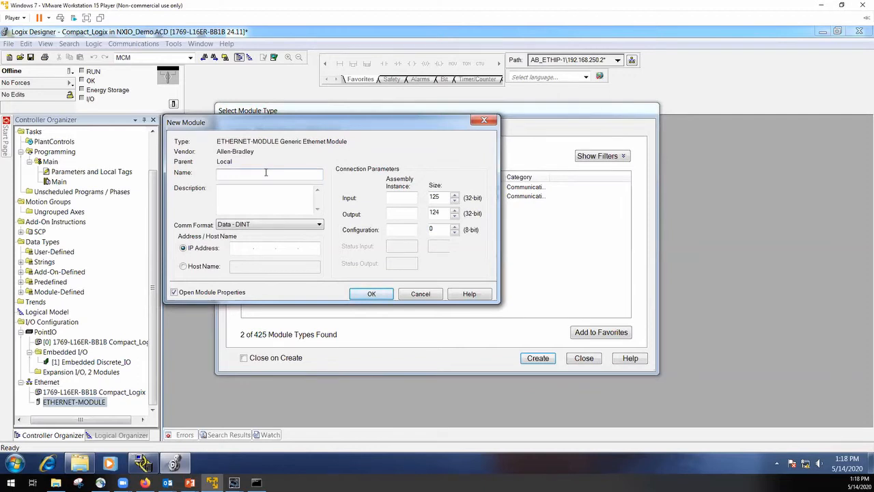
Step: Name the new module NX102 and set its IP address to 192.168.250.1
{"action": "type", "text": "NX102"}
{"action": "left_click", "coordinate": [243, 248]}
{"action": "type", "text": "192.168.250.1"}
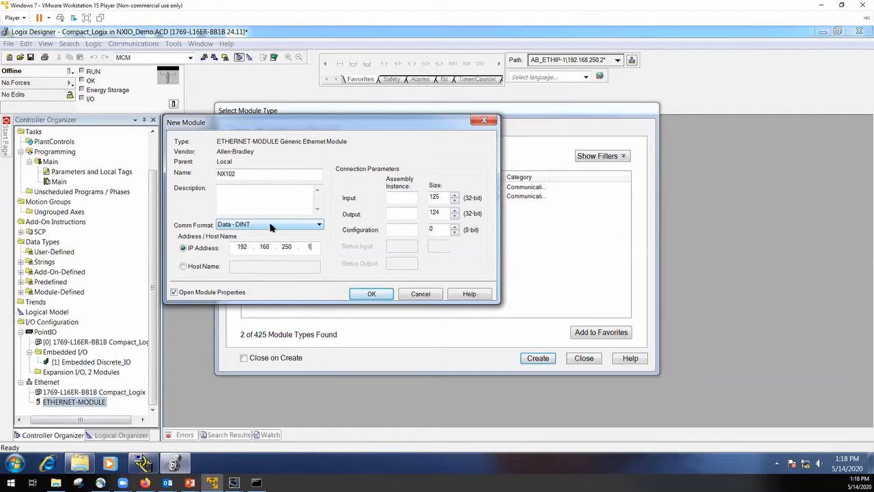
Step: Set the NX102 module's communication format to Data - INT
{"action": "left_click", "coordinate": [304, 228]}
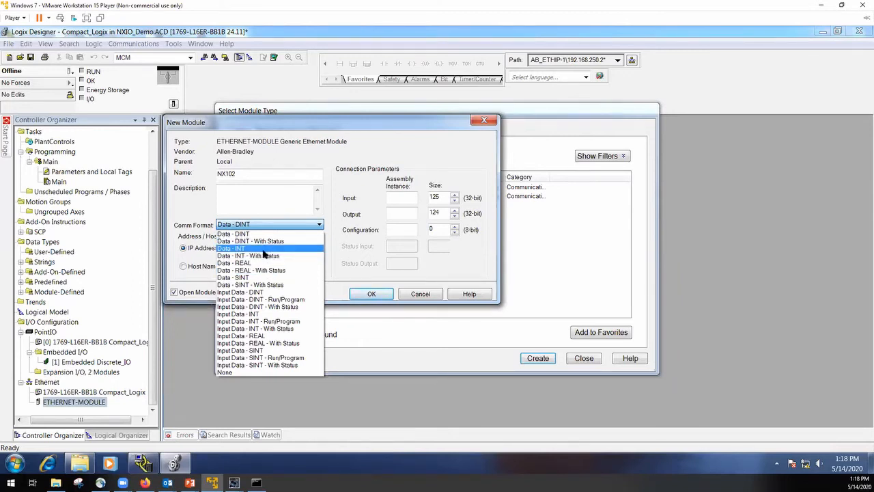
{"action": "mouse_move", "coordinate": [236, 482]}
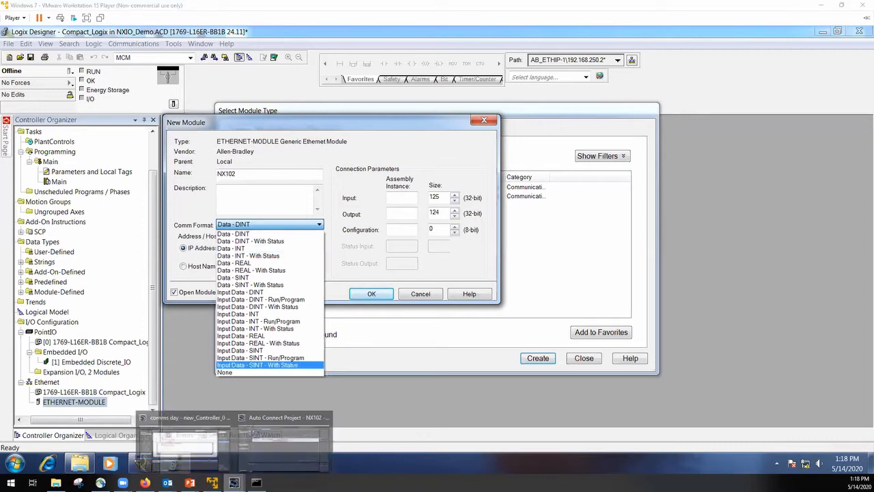
{"action": "mouse_move", "coordinate": [271, 443]}
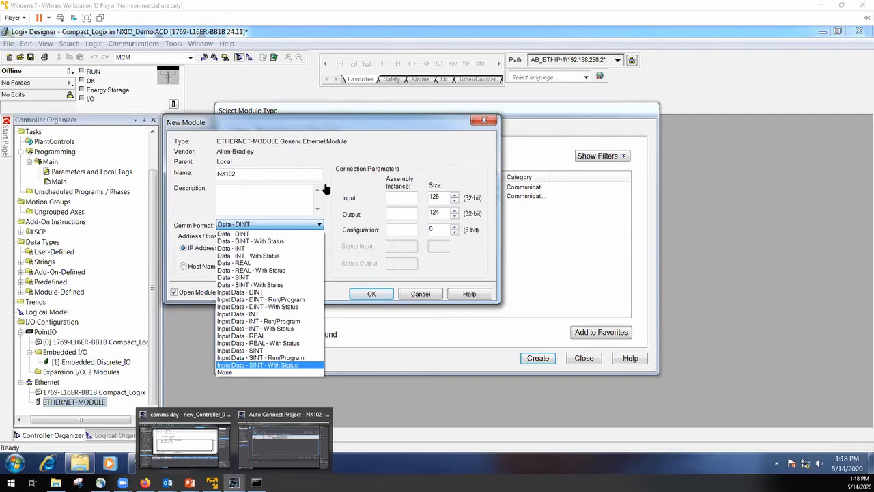
{"action": "left_click", "coordinate": [238, 250]}
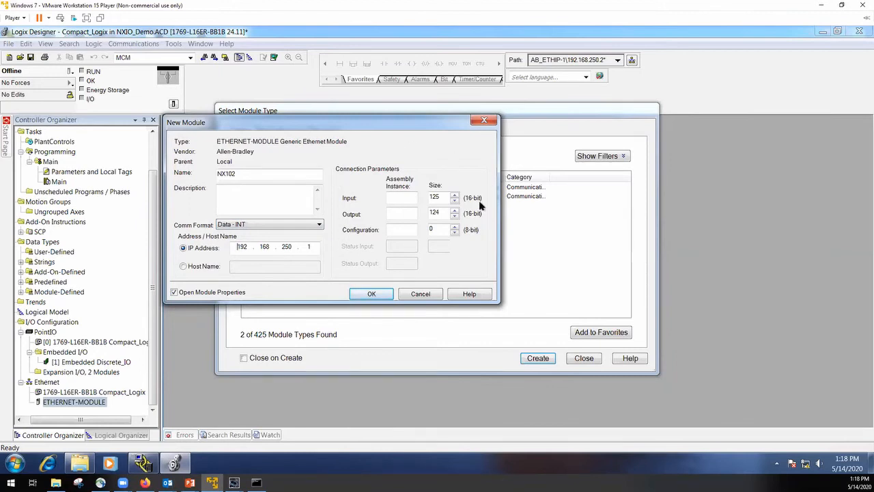
Step: Set the module's input assembly instance to 110 with a size of 31 words
{"action": "left_click", "coordinate": [406, 197]}
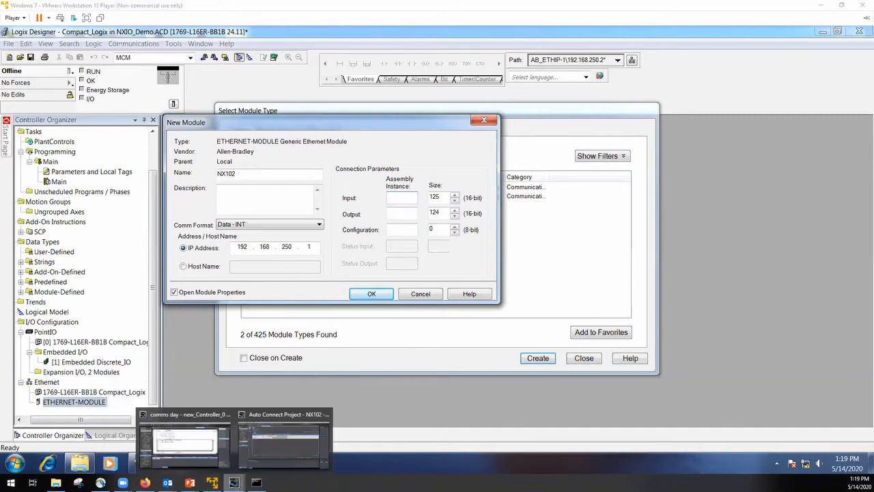
{"action": "left_click", "coordinate": [301, 438]}
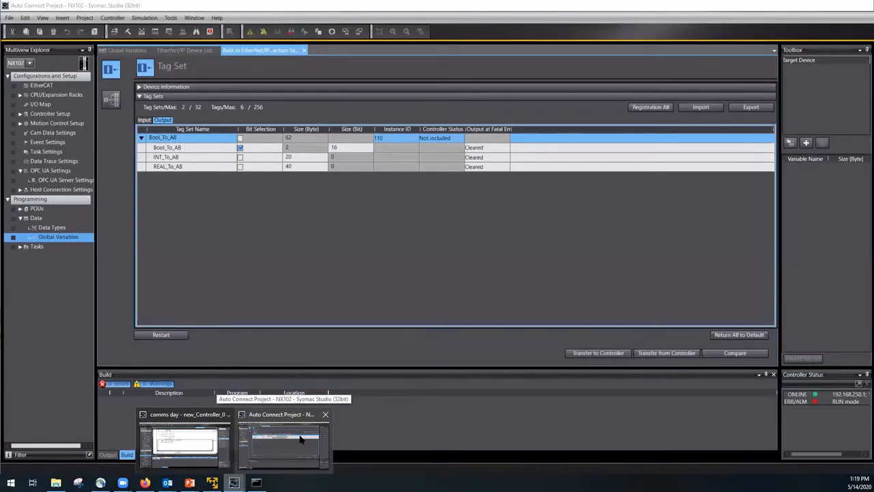
{"action": "left_click", "coordinate": [184, 441]}
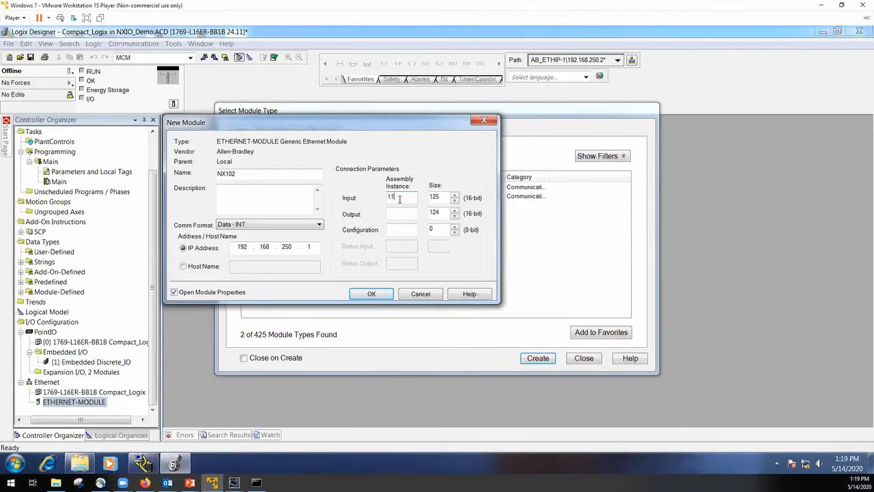
{"action": "double_click", "coordinate": [441, 196]}
{"action": "type", "text": "31"}
Step: Set output assembly instance 100 with size 31 and configuration instance 1, and finish creating the NX102 module with its default connection properties
{"action": "type", "text": "100"}
{"action": "key", "text": "Tab"}
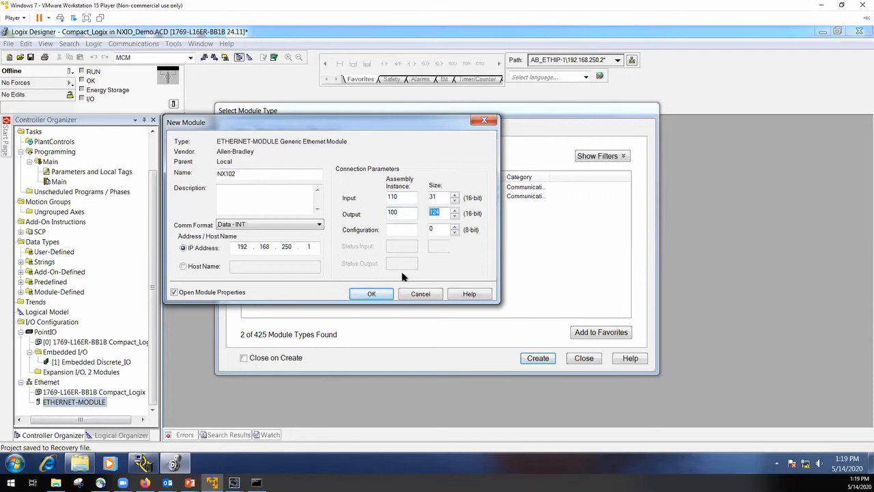
{"action": "type", "text": "311"}
{"action": "left_click", "coordinate": [445, 228]}
{"action": "left_click", "coordinate": [372, 294]}
{"action": "left_click", "coordinate": [600, 364]}
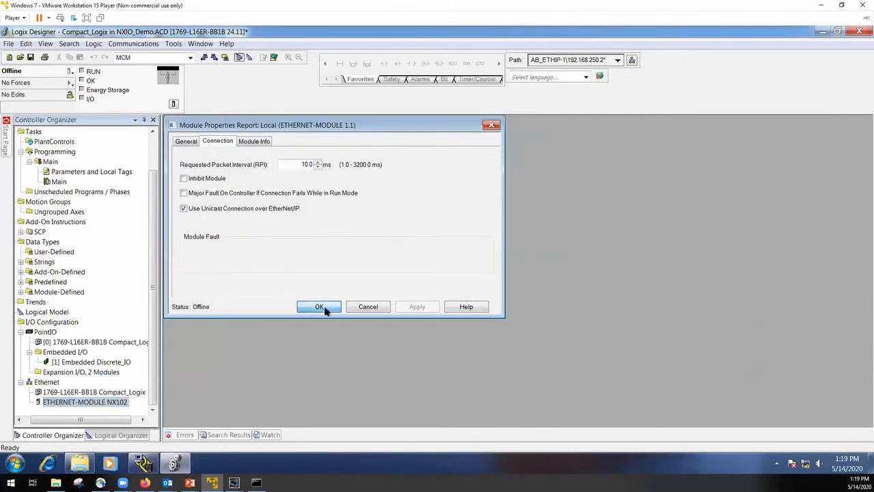
{"action": "left_click", "coordinate": [319, 307]}
Step: Download the Compact_Logix project to the controller and return it to Remote Run mode
{"action": "left_click", "coordinate": [70, 71]}
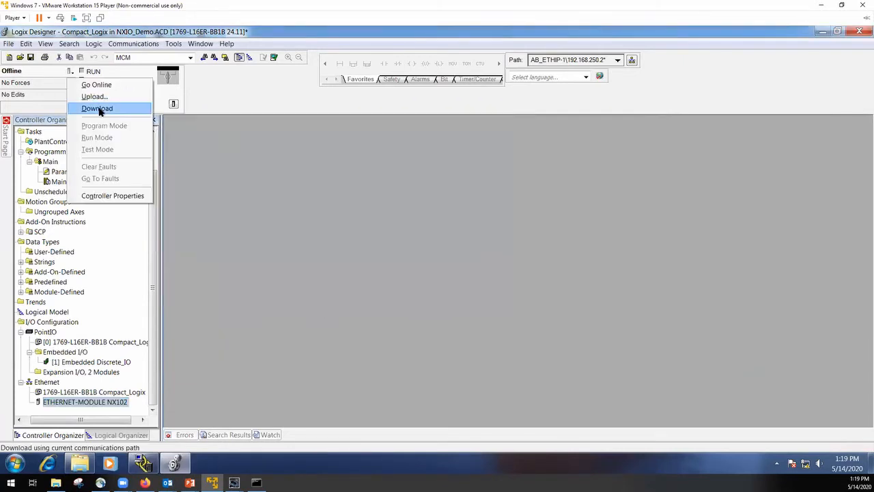
{"action": "left_click", "coordinate": [99, 110]}
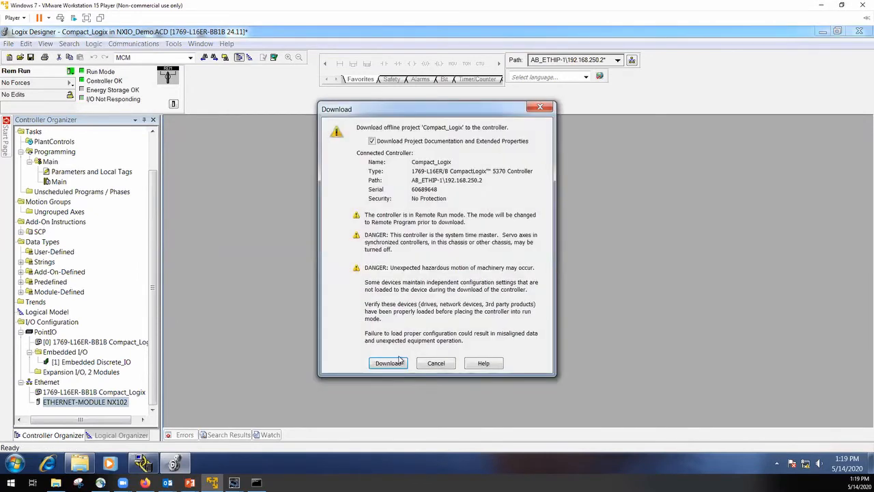
{"action": "left_click", "coordinate": [390, 363]}
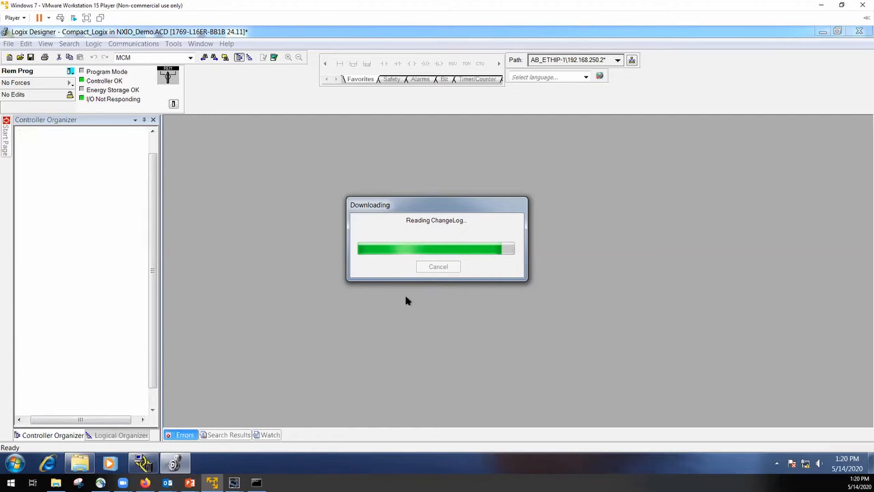
{"action": "left_click", "coordinate": [476, 269]}
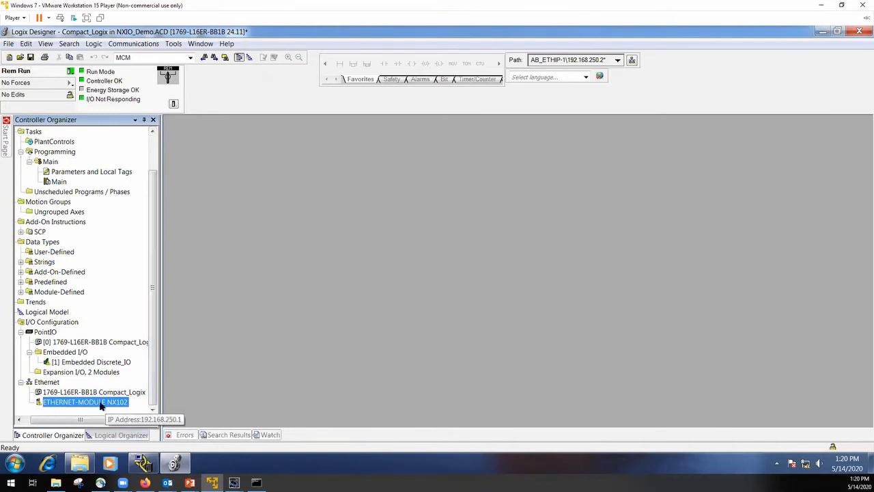
Step: Open the NX102 Ethernet module's properties and examine its connection status and module fault
{"action": "double_click", "coordinate": [101, 404]}
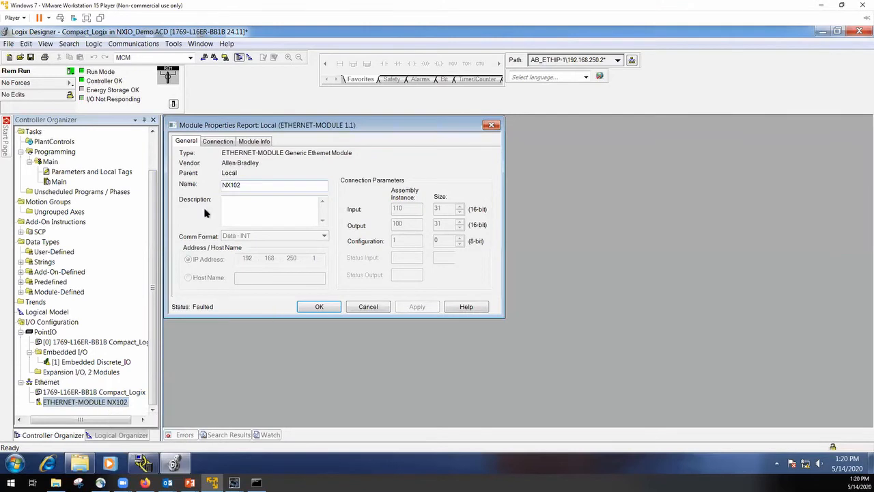
{"action": "left_click", "coordinate": [217, 141]}
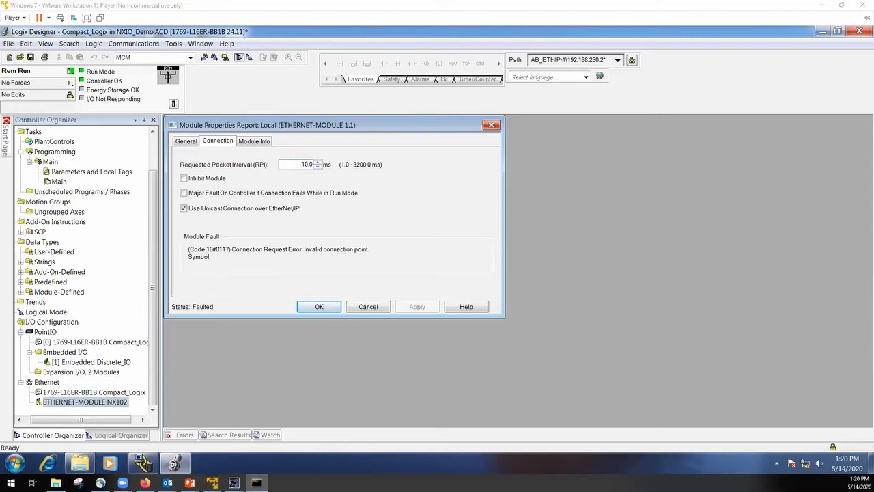
Step: Switch to the NX102 project in Sysmac Studio and transfer the EtherNet/IP tag sets to the controller in RUN mode
{"action": "left_click", "coordinate": [235, 483]}
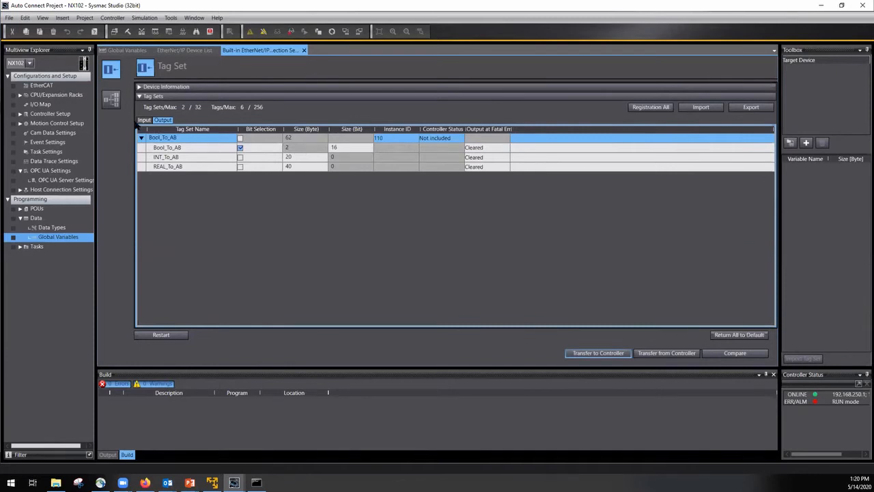
{"action": "left_click", "coordinate": [143, 120]}
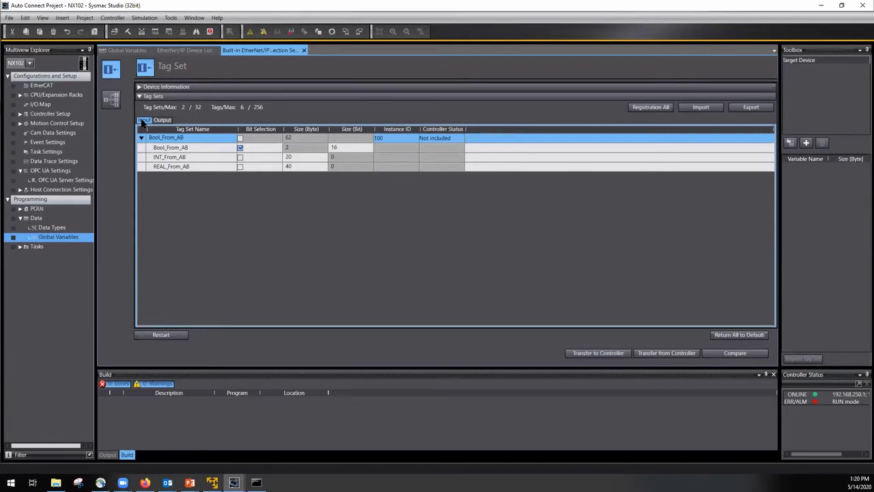
{"action": "left_click", "coordinate": [584, 353]}
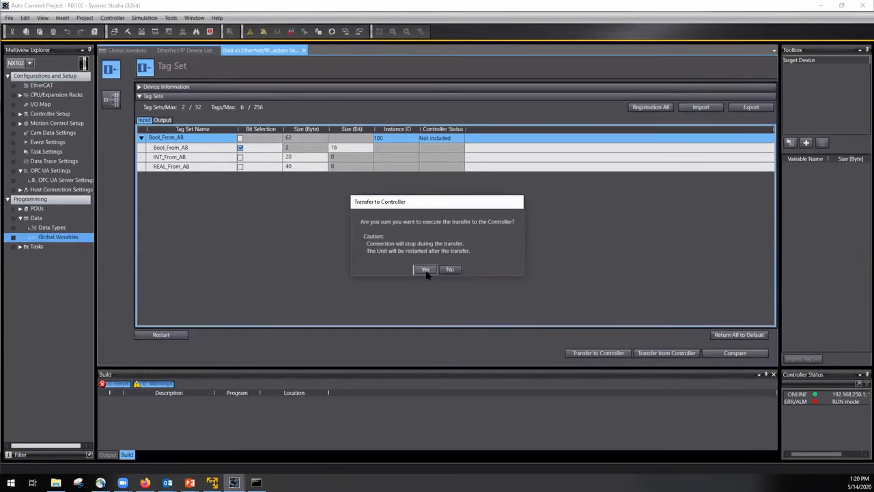
{"action": "left_click", "coordinate": [425, 270]}
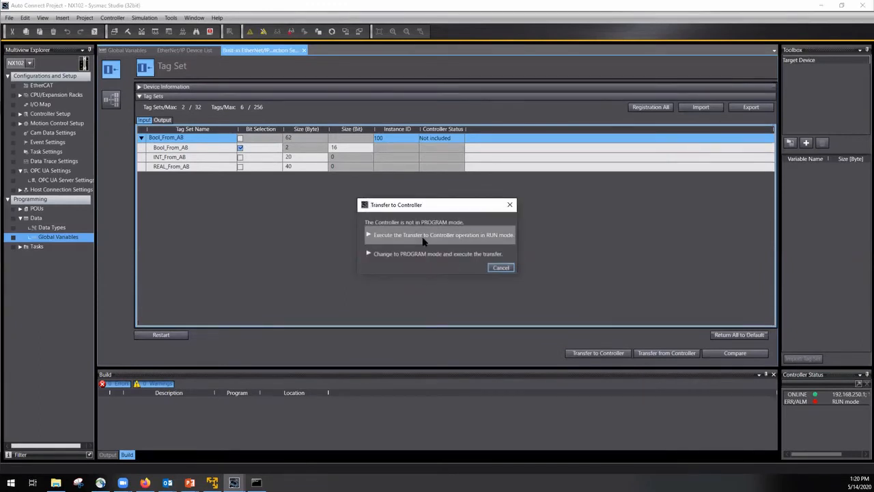
{"action": "left_click", "coordinate": [423, 237]}
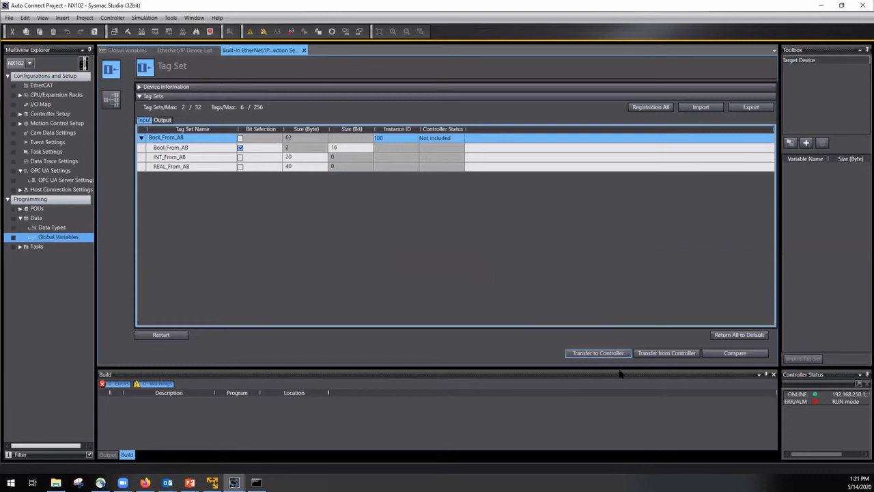
Step: Restart the NX102's built-in EtherNet/IP unit using the plain Restart type
{"action": "left_click", "coordinate": [146, 334]}
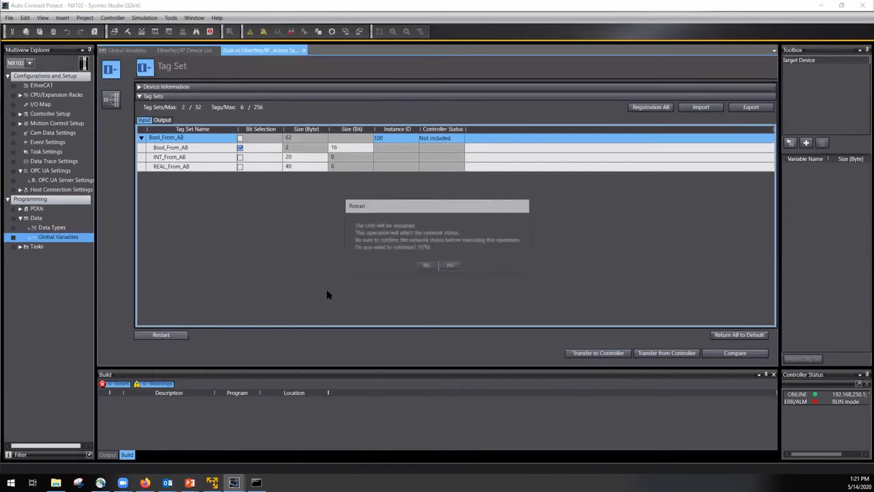
{"action": "left_click", "coordinate": [426, 266]}
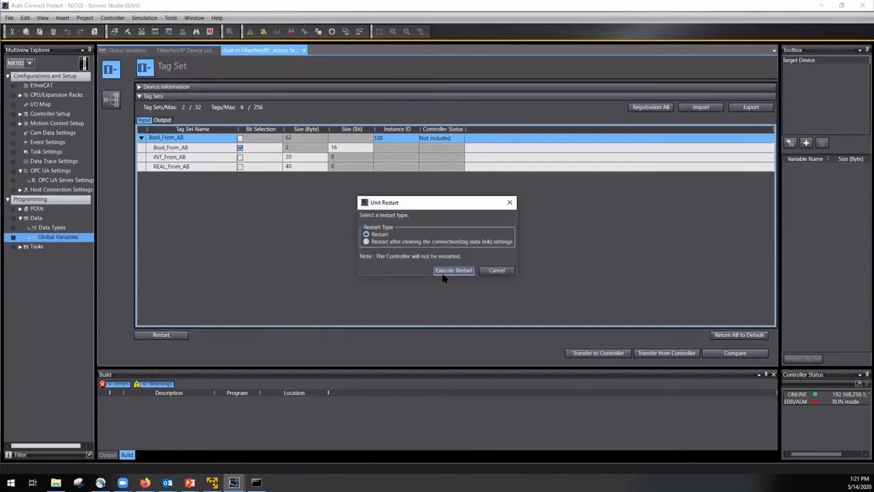
{"action": "left_click", "coordinate": [444, 271]}
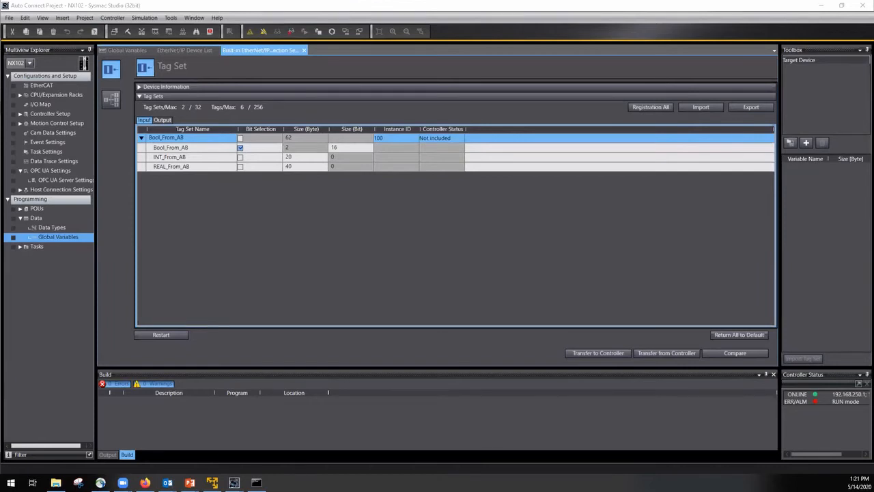
{"action": "left_click", "coordinate": [438, 254]}
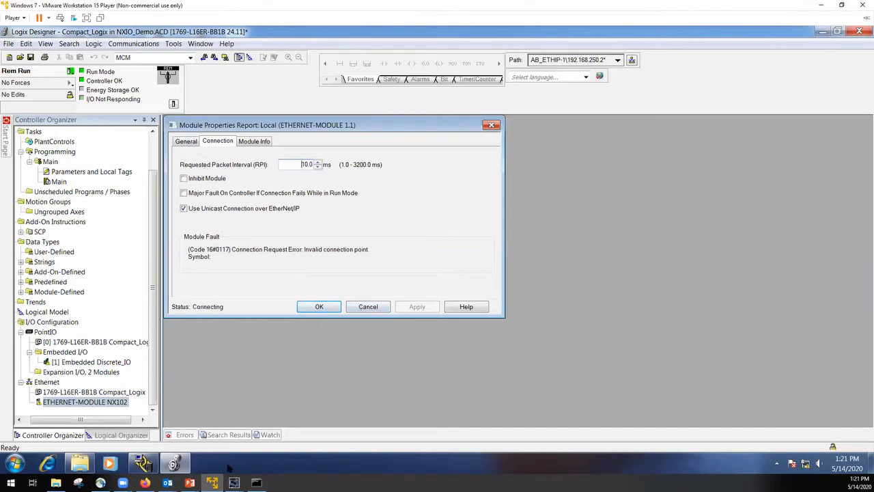
Step: Recheck the module's connection status, and review the NX102's input and output tag sets in Sysmac Studio
{"action": "mouse_move", "coordinate": [175, 464]}
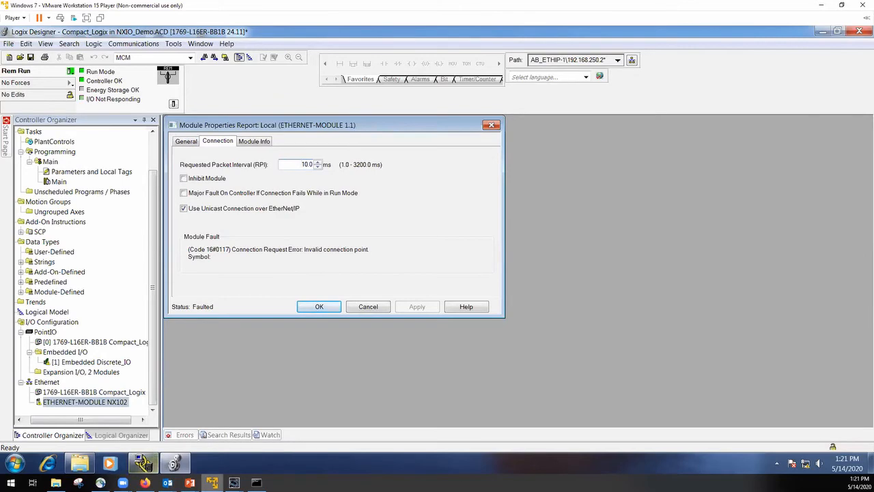
{"action": "mouse_move", "coordinate": [234, 482]}
{"action": "left_click", "coordinate": [291, 431]}
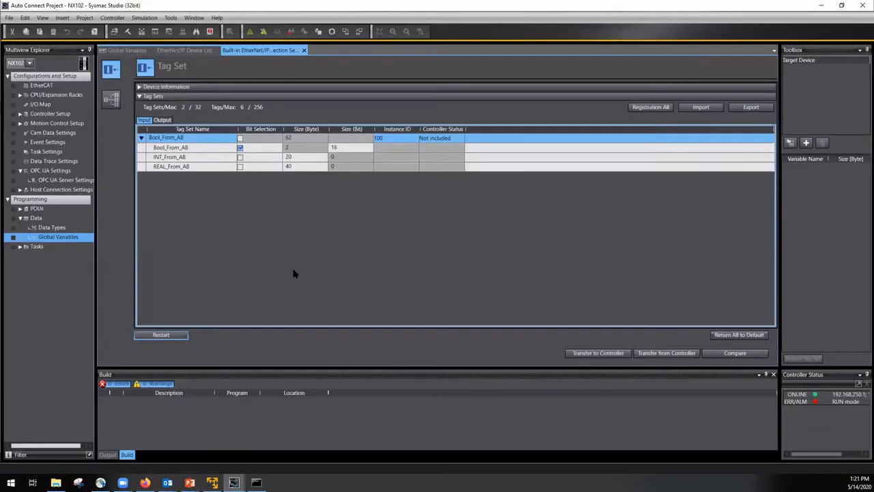
{"action": "left_click", "coordinate": [171, 148]}
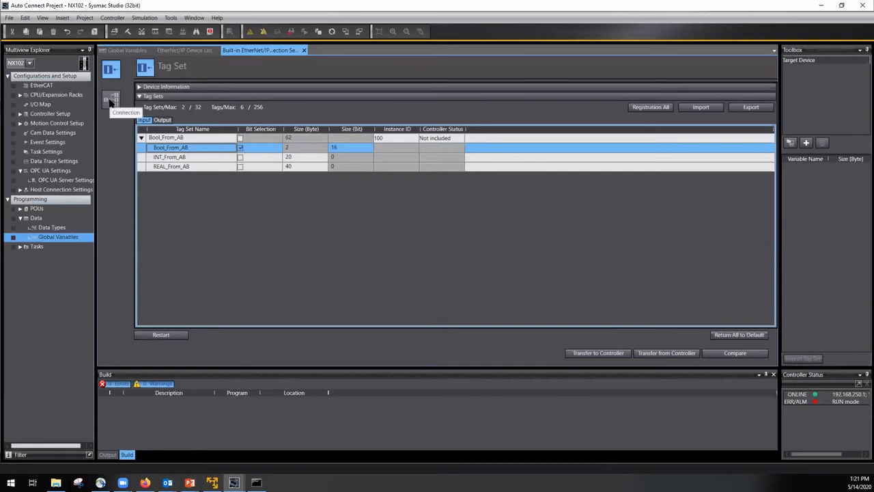
{"action": "left_click", "coordinate": [164, 119]}
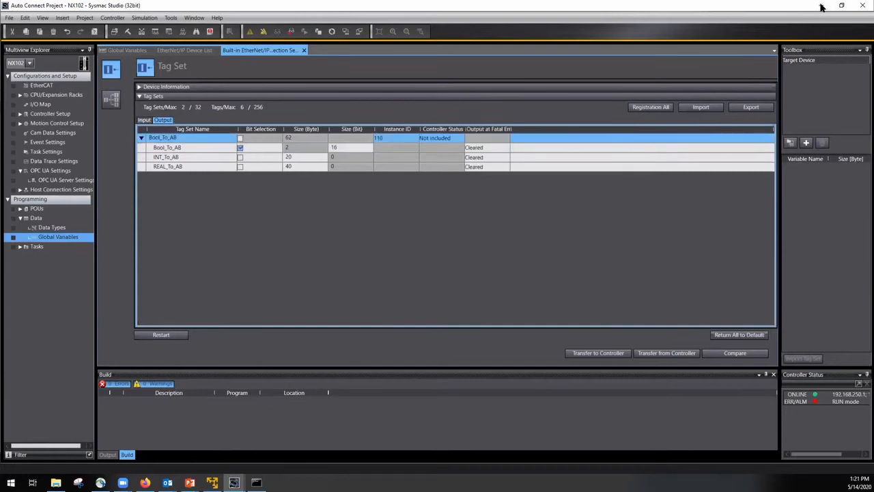
Step: Switch back to Logix Designer and examine the NX102 module's assembly instances, identification info and connection fault
{"action": "left_click", "coordinate": [213, 482]}
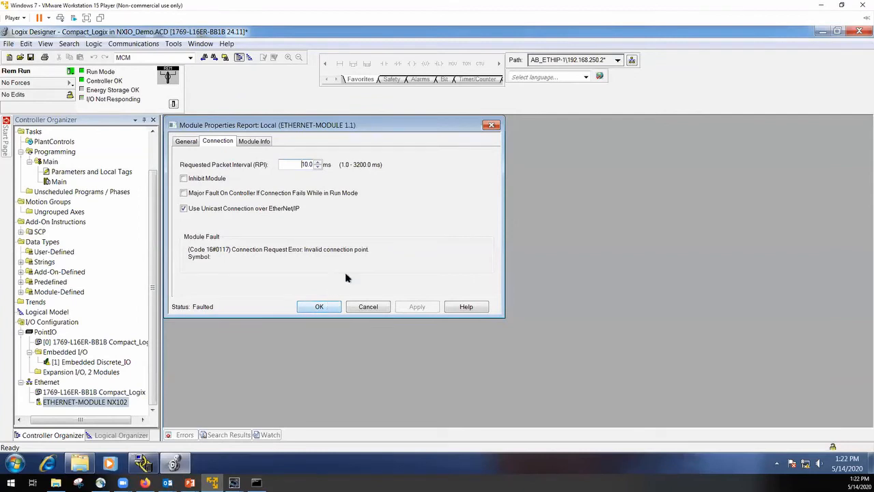
{"action": "left_click", "coordinate": [187, 141]}
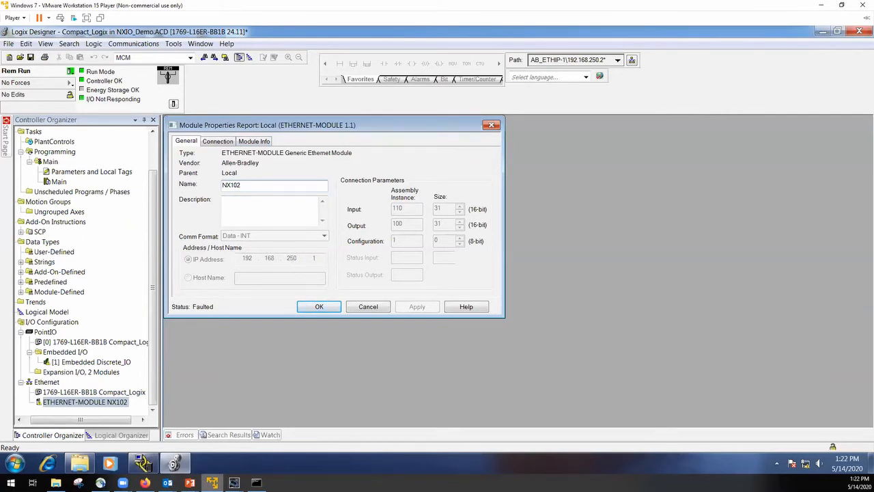
{"action": "mouse_move", "coordinate": [233, 477]}
{"action": "mouse_move", "coordinate": [279, 440]}
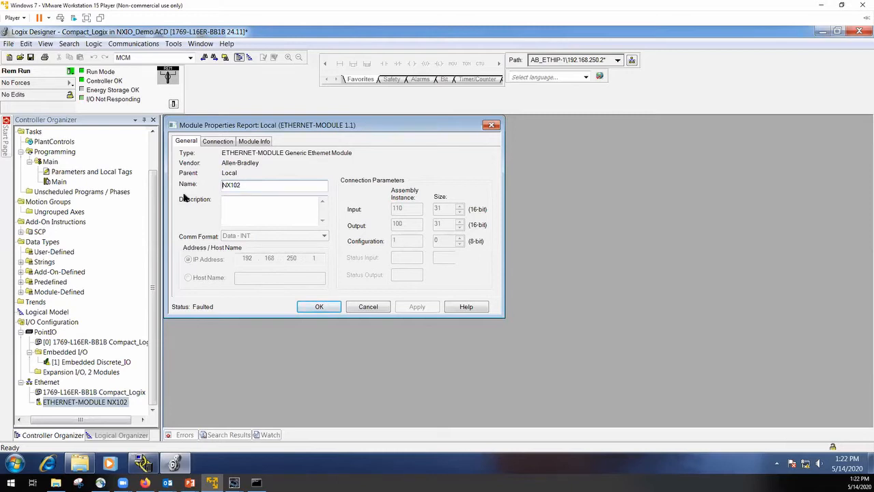
{"action": "left_click", "coordinate": [256, 141]}
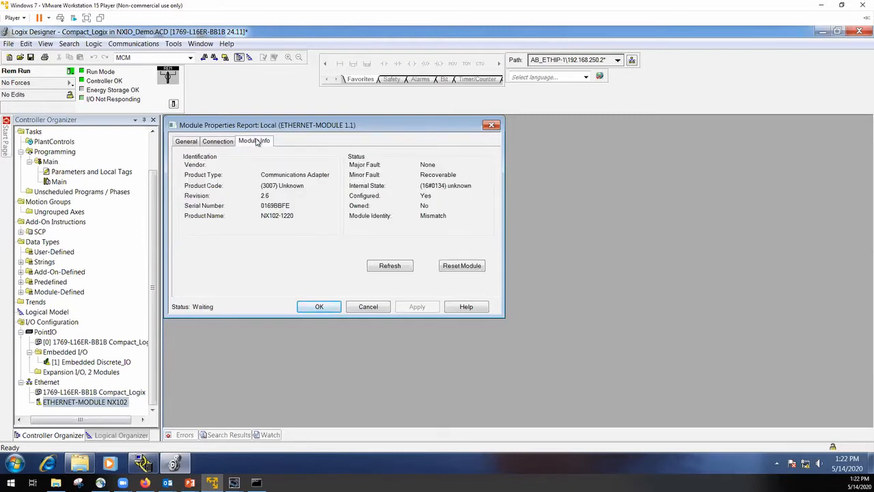
{"action": "left_click", "coordinate": [221, 143]}
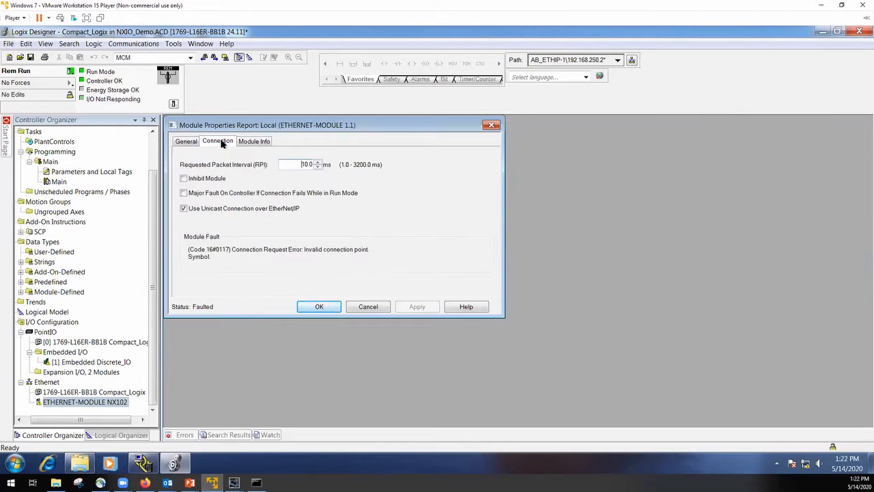
Step: Return to the NX102 module's general properties and take the CompactLogix project offline to allow editing
{"action": "left_click", "coordinate": [187, 142]}
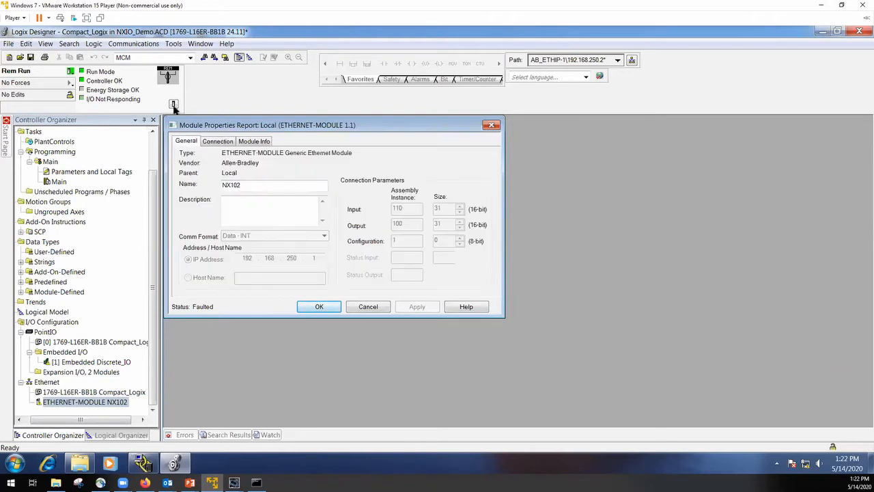
{"action": "left_click", "coordinate": [71, 71]}
{"action": "left_click", "coordinate": [84, 80]}
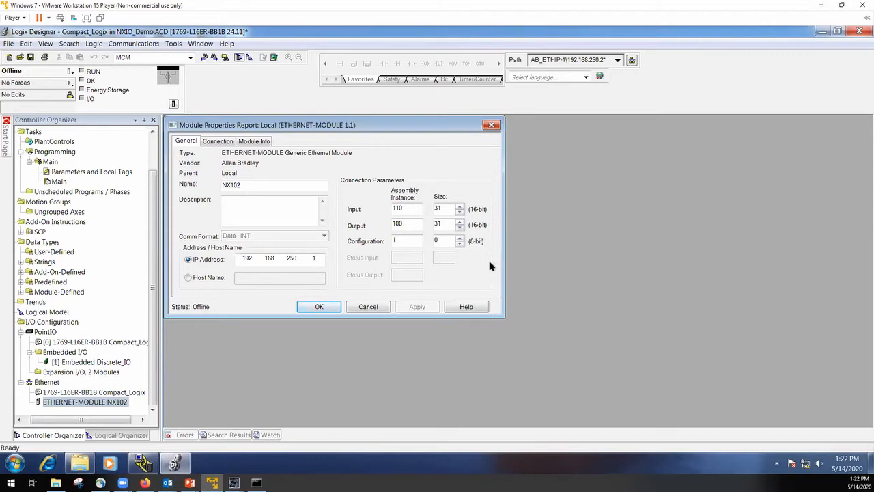
Step: Set the NX102 module's requested packet interval to 100.0 ms, review its other properties, and apply the change
{"action": "left_click", "coordinate": [224, 141]}
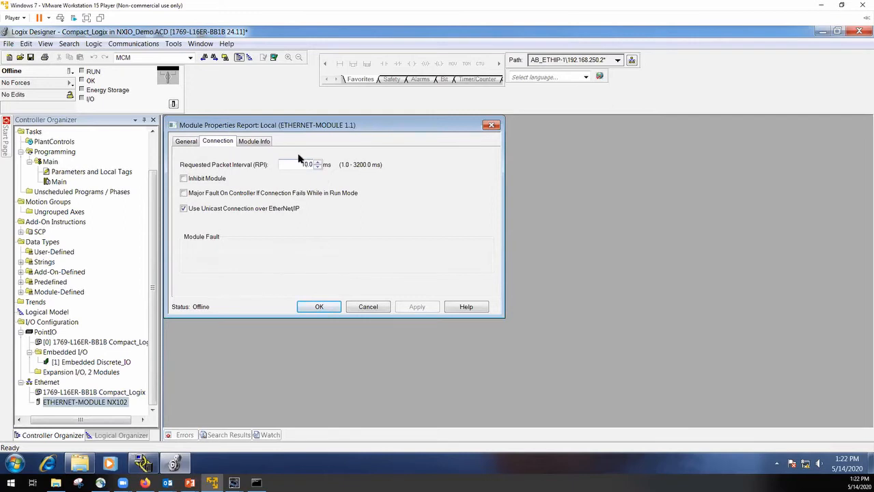
{"action": "type", "text": "0"}
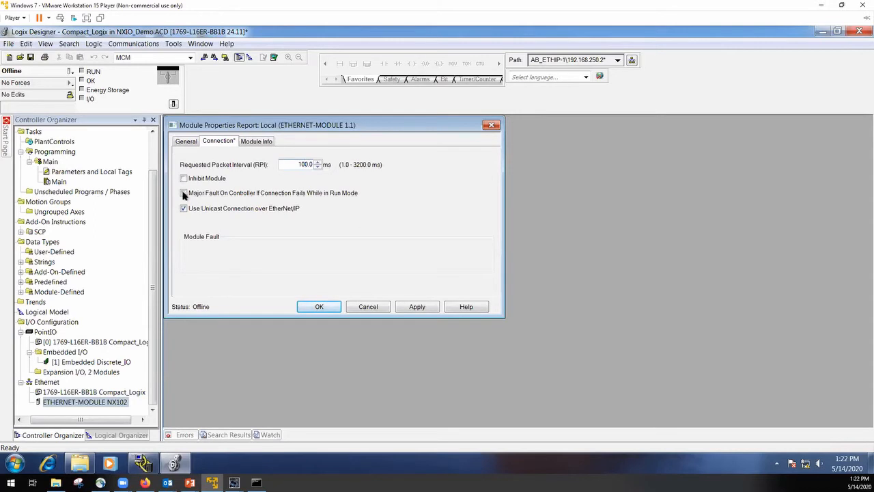
{"action": "left_click", "coordinate": [255, 141]}
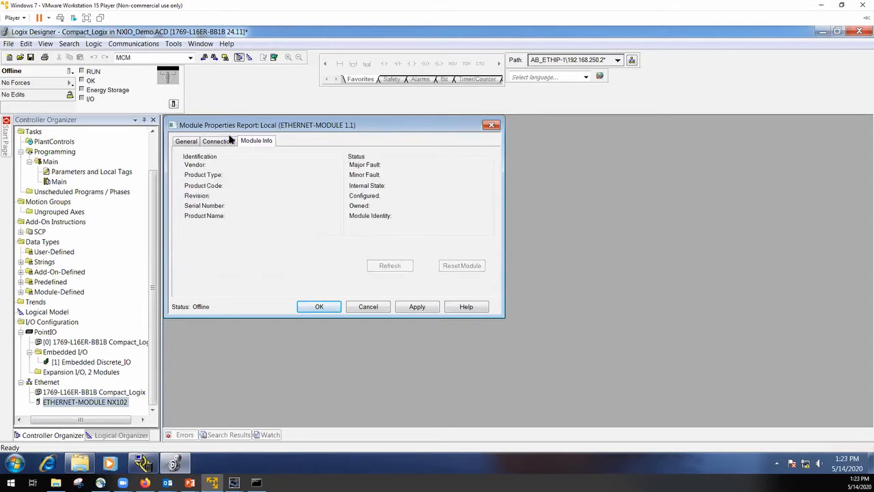
{"action": "left_click", "coordinate": [189, 143]}
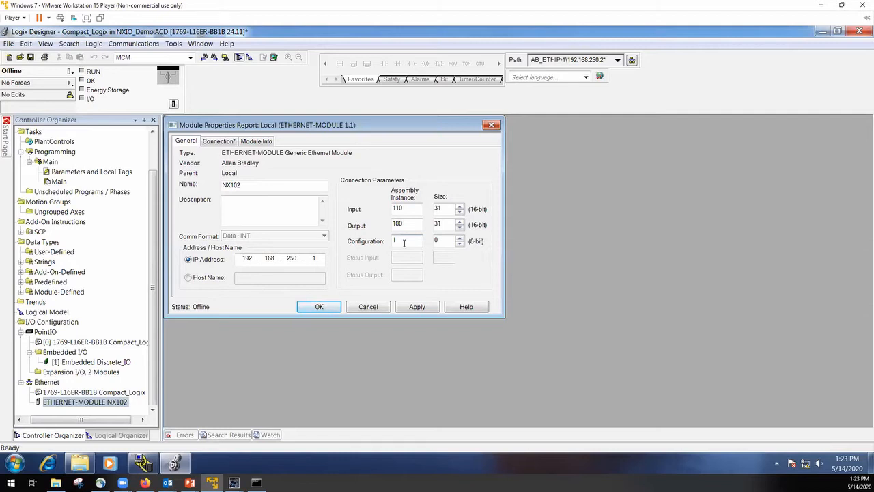
{"action": "left_click", "coordinate": [416, 307]}
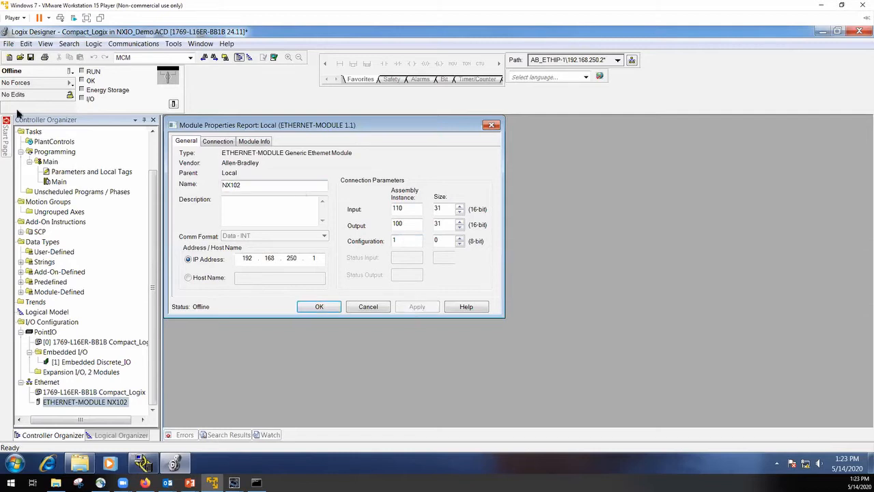
Step: Download the Compact_Logix project to the controller and return the controller to Remote Run
{"action": "left_click", "coordinate": [69, 71]}
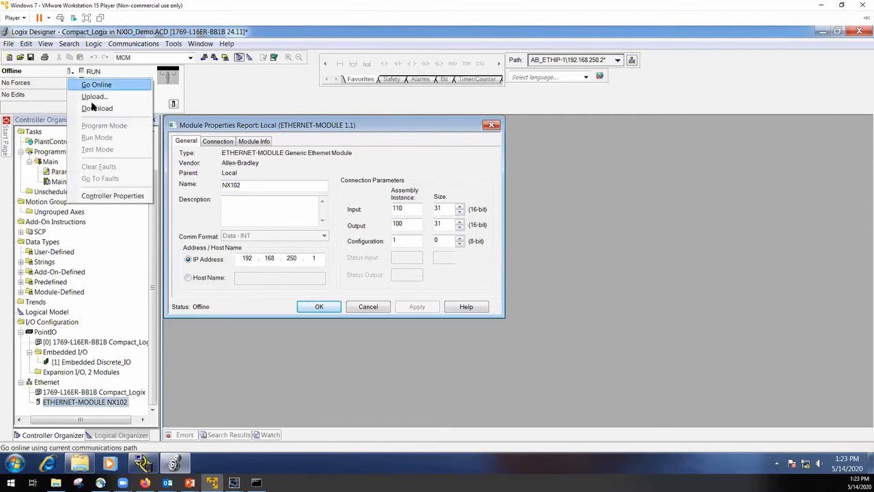
{"action": "left_click", "coordinate": [95, 110]}
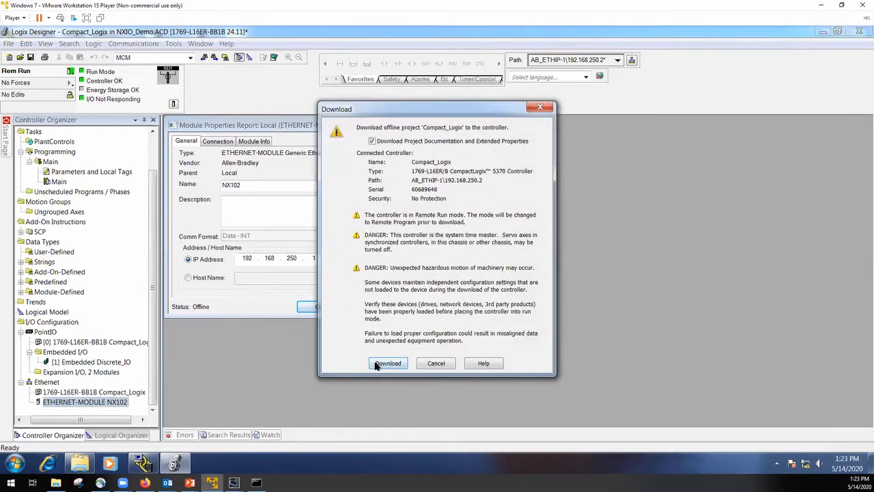
{"action": "left_click", "coordinate": [387, 363]}
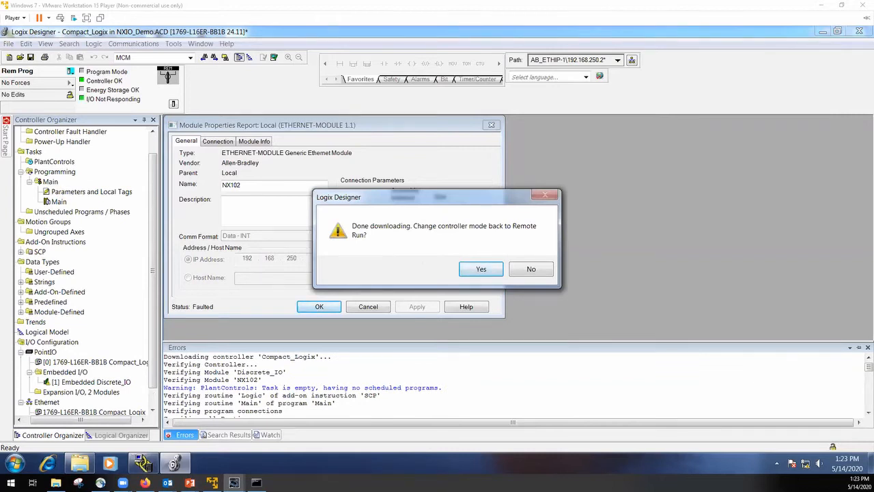
{"action": "left_click", "coordinate": [484, 270]}
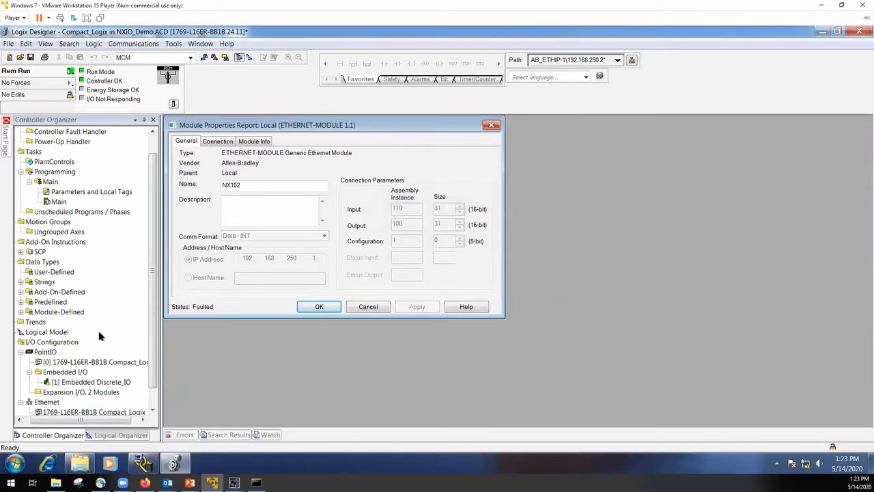
{"action": "scroll", "coordinate": [156, 364], "scroll_direction": "down", "scroll_amount": 1}
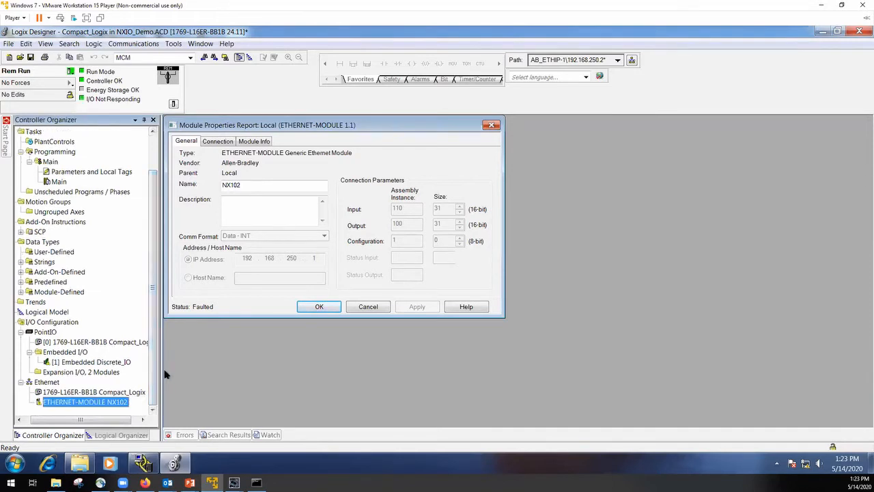
Step: Take the project offline and set the NX102 module's assembly instances to 100 for input and 110 for output
{"action": "left_click", "coordinate": [71, 71]}
{"action": "left_click", "coordinate": [79, 85]}
{"action": "double_click", "coordinate": [395, 210]}
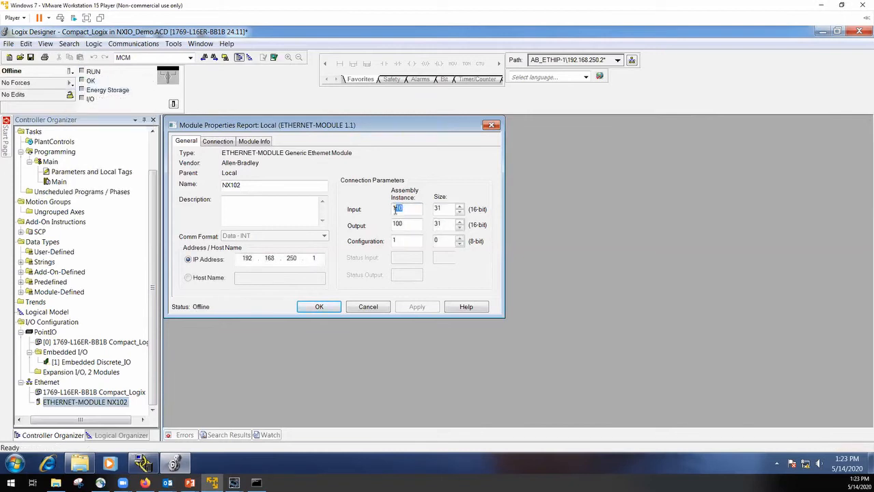
{"action": "type", "text": "100"}
{"action": "key", "text": "Tab"}
{"action": "type", "text": "110"}
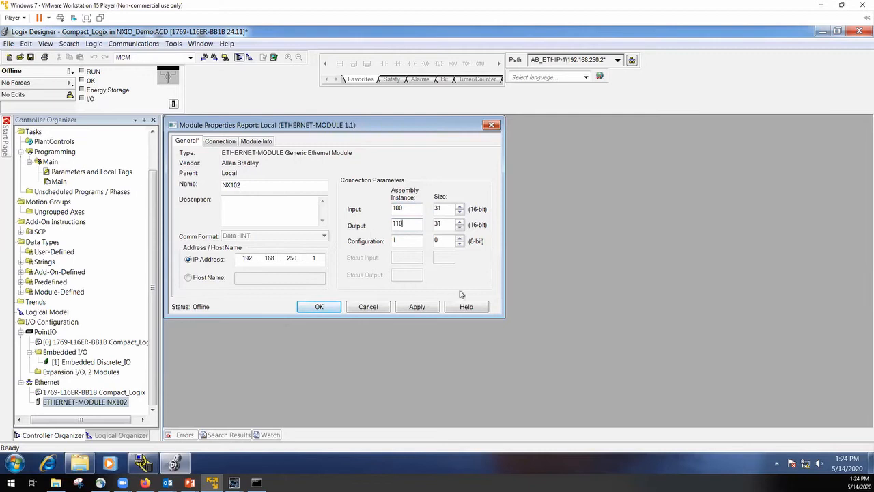
{"action": "left_click", "coordinate": [420, 308]}
{"action": "left_click", "coordinate": [319, 308]}
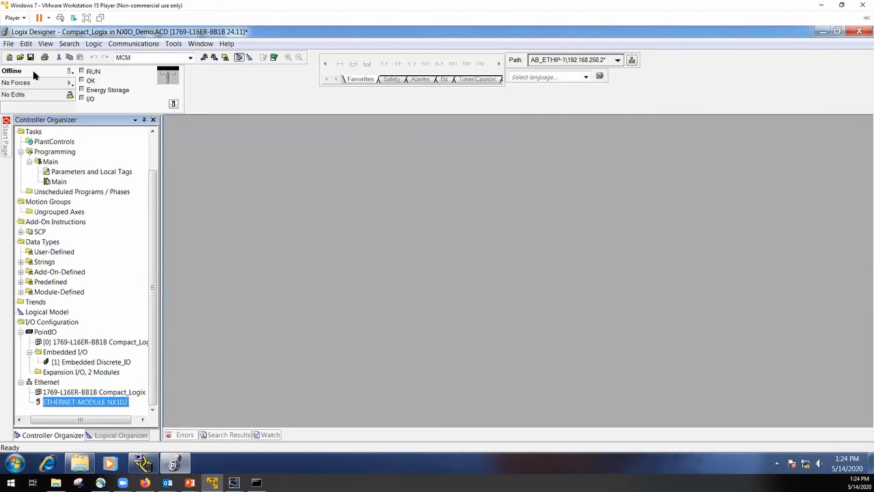
Step: Download the project with the swapped assembly instances and put the CompactLogix back in Remote Run
{"action": "left_click", "coordinate": [72, 72]}
{"action": "left_click", "coordinate": [97, 101]}
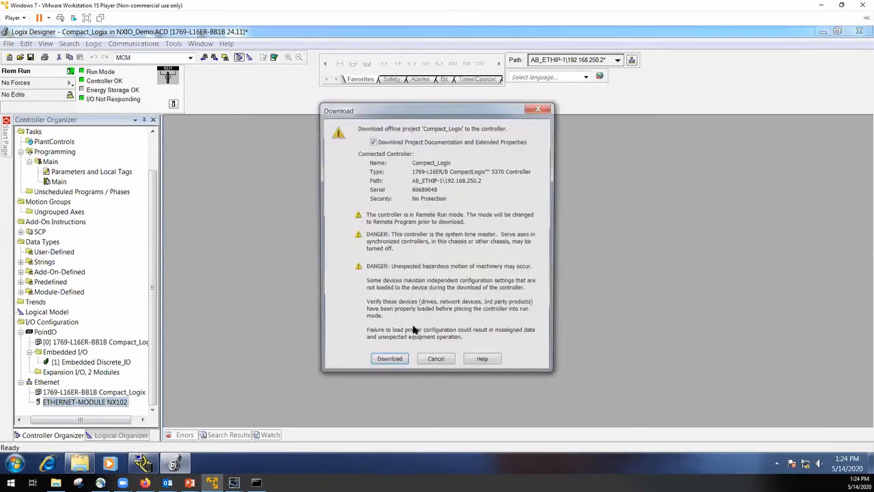
{"action": "left_click", "coordinate": [380, 364]}
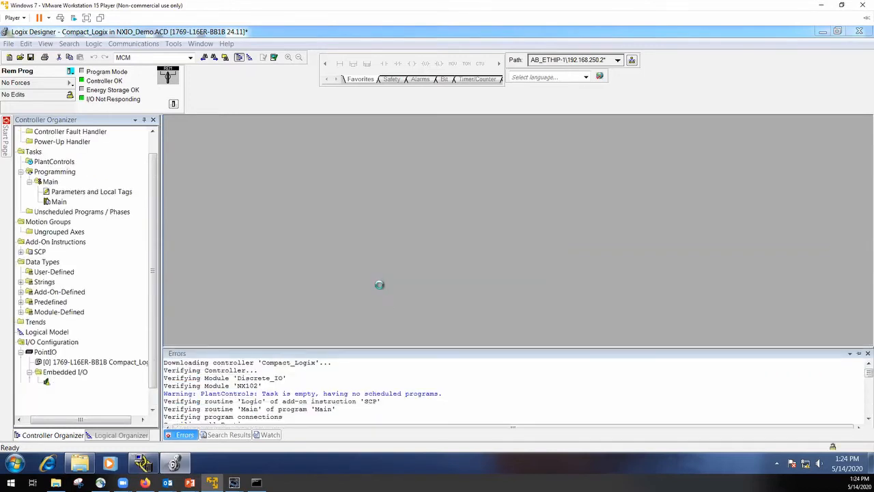
{"action": "left_click", "coordinate": [478, 268]}
{"action": "left_click_drag", "start_coordinate": [154, 284], "coordinate": [157, 298]}
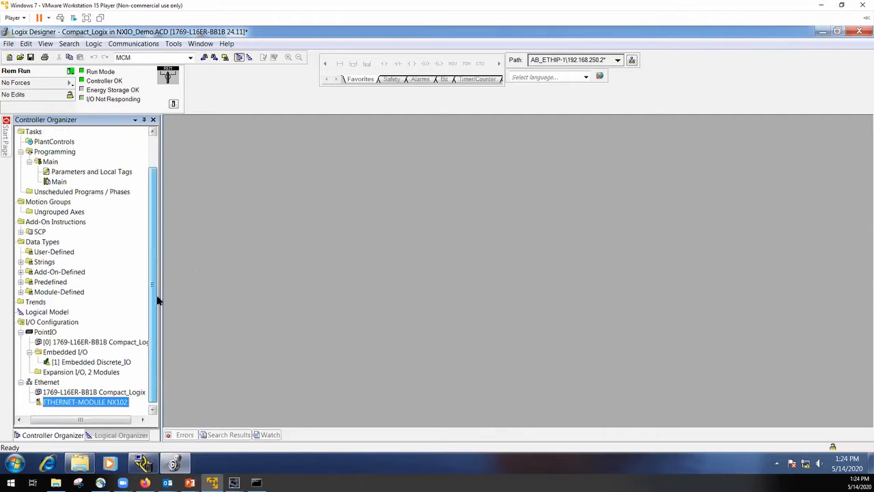
Step: Check the NX102 module's connection fault and assembly instances in its properties, and close them without changes
{"action": "double_click", "coordinate": [107, 403]}
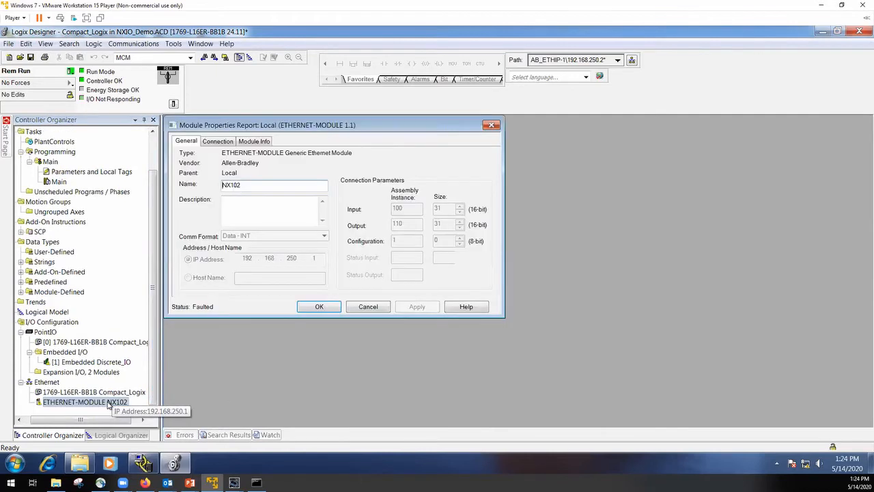
{"action": "left_click", "coordinate": [219, 144]}
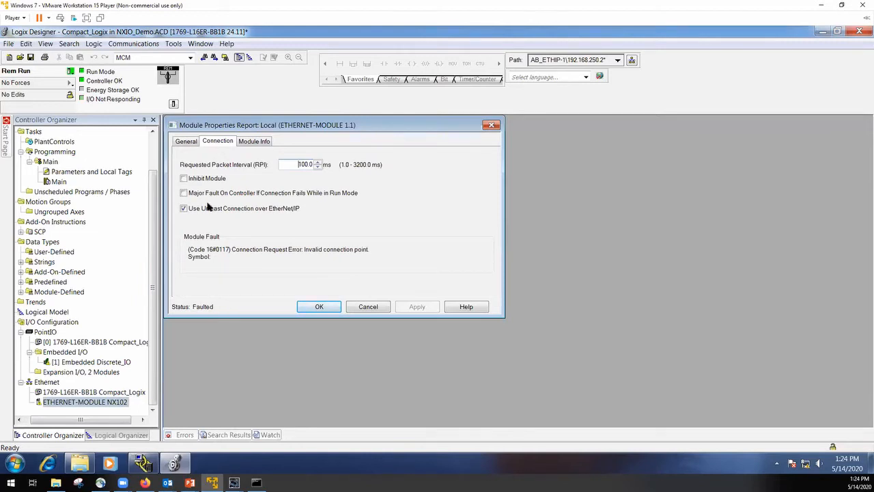
{"action": "left_click", "coordinate": [189, 142]}
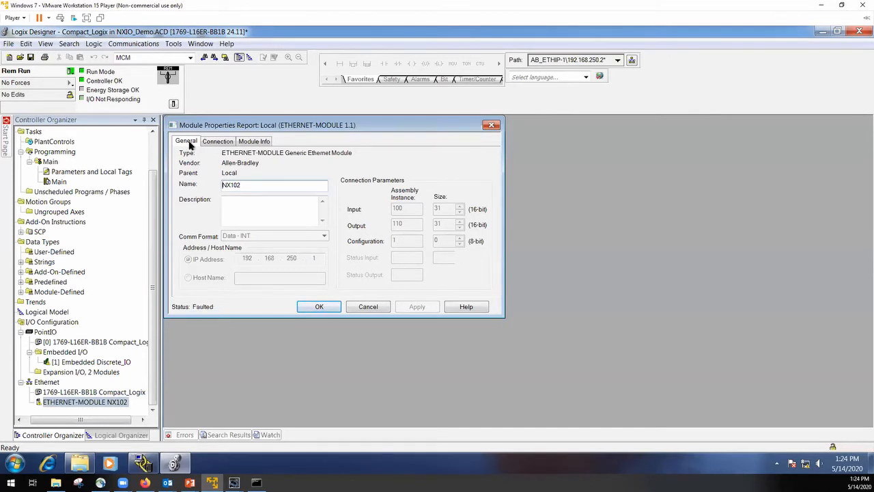
{"action": "left_click_drag", "start_coordinate": [286, 124], "coordinate": [542, 149]}
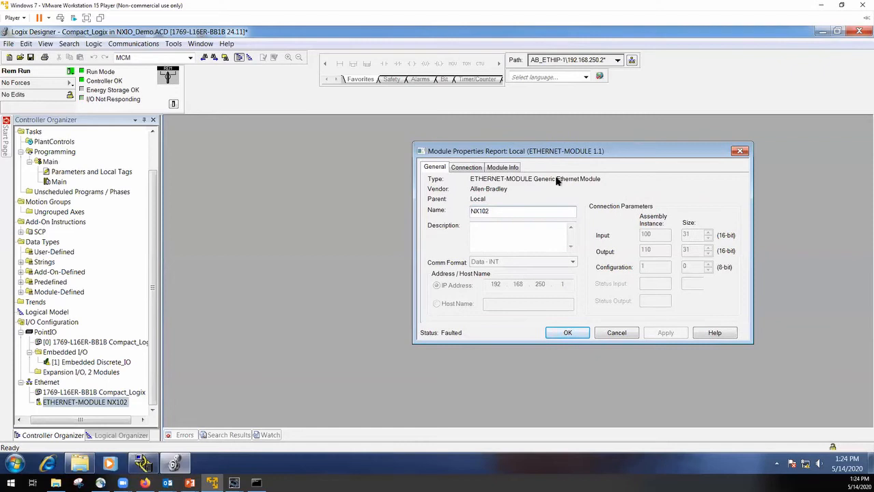
{"action": "left_click", "coordinate": [615, 332]}
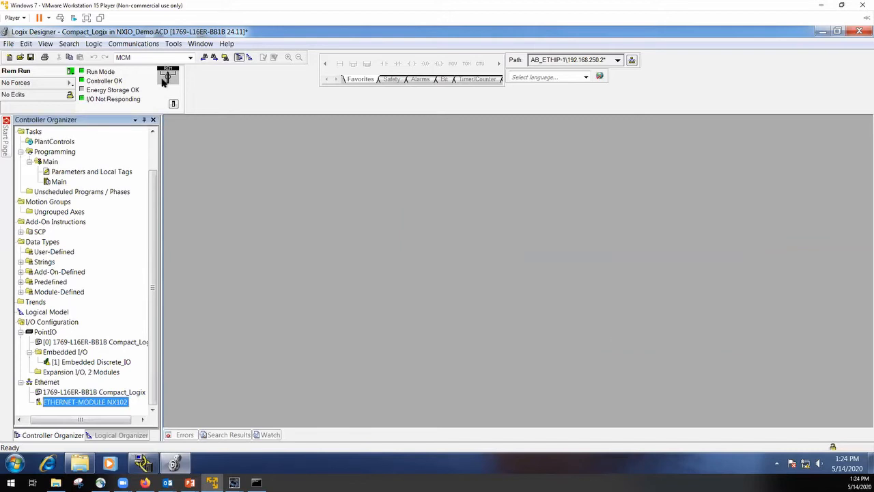
Step: Take the CompactLogix project offline and switch to the NX102 project in Sysmac Studio
{"action": "left_click", "coordinate": [71, 72]}
{"action": "left_click", "coordinate": [85, 85]}
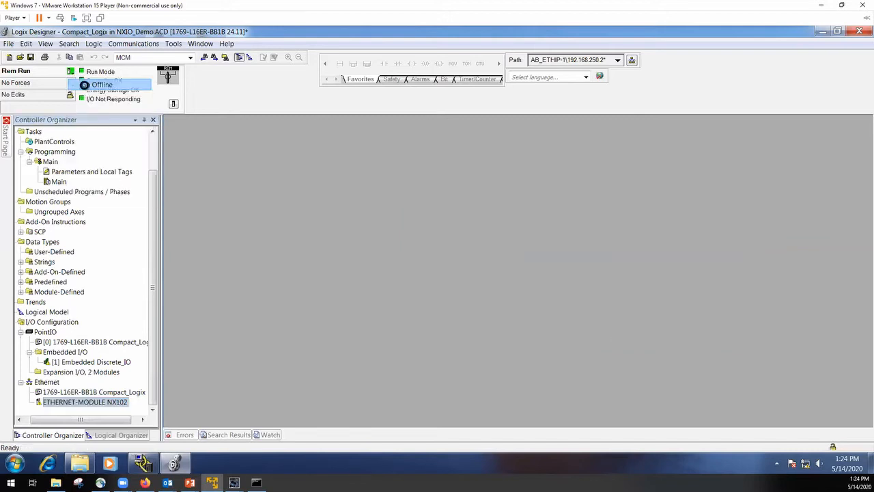
{"action": "mouse_move", "coordinate": [234, 482]}
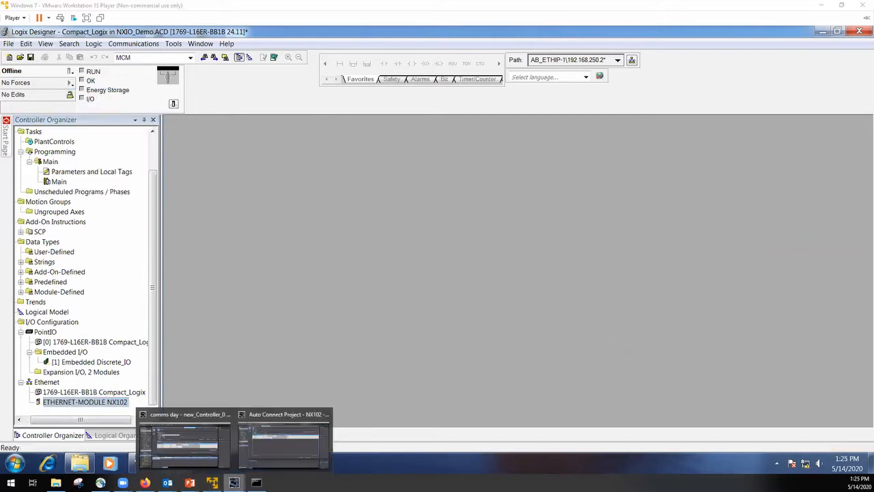
{"action": "left_click", "coordinate": [299, 437]}
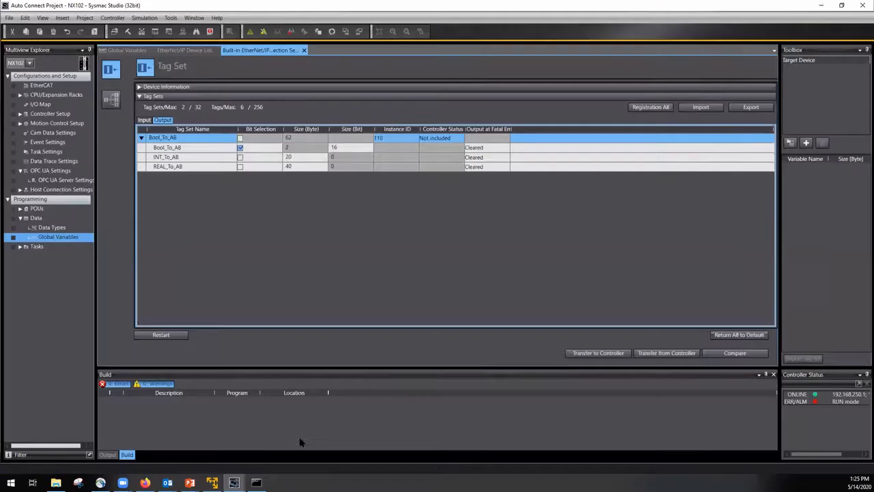
Step: Synchronize the NX102 by transferring the project to the controller, and return the controller to RUN mode
{"action": "left_click", "coordinate": [263, 33]}
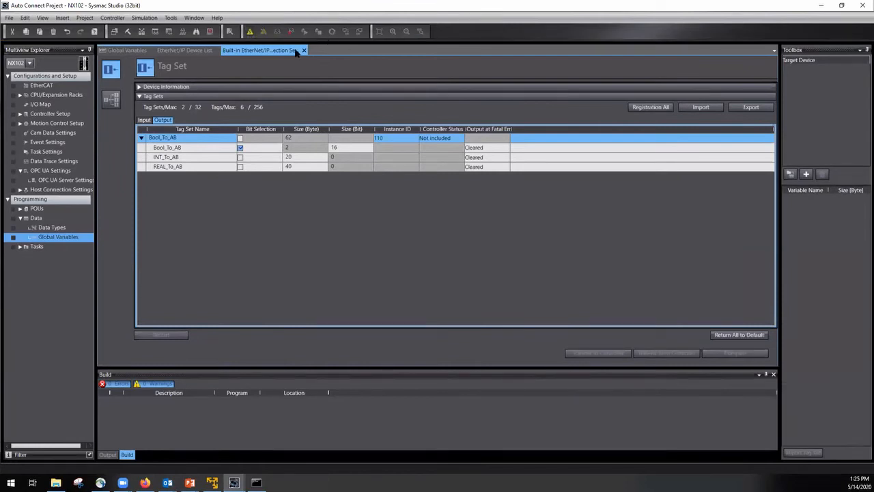
{"action": "left_click", "coordinate": [333, 32]}
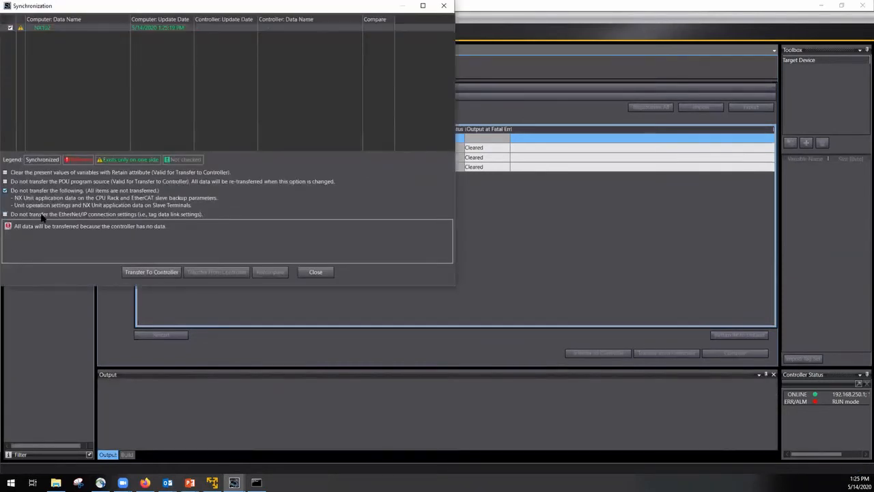
{"action": "left_click", "coordinate": [167, 274]}
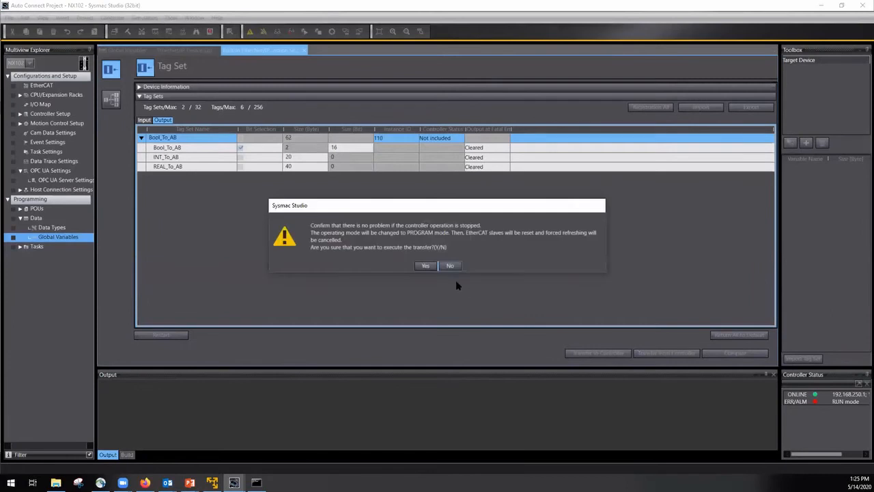
{"action": "left_click", "coordinate": [426, 267]}
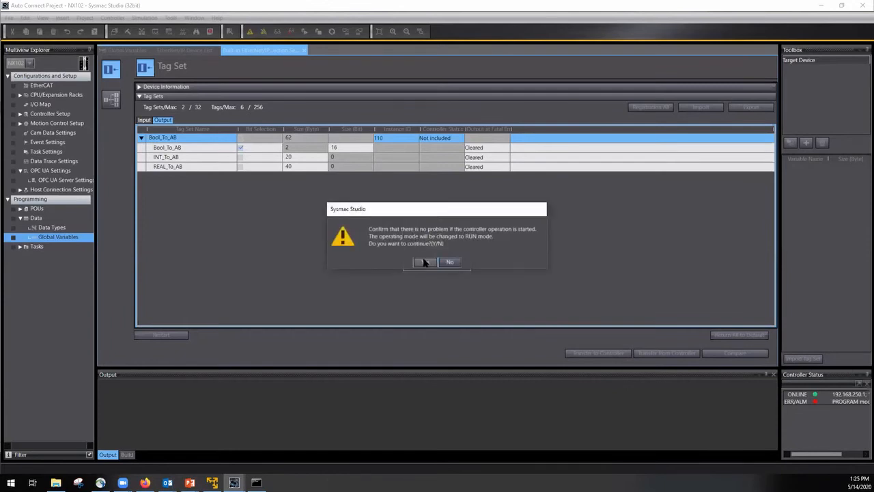
{"action": "left_click", "coordinate": [424, 262]}
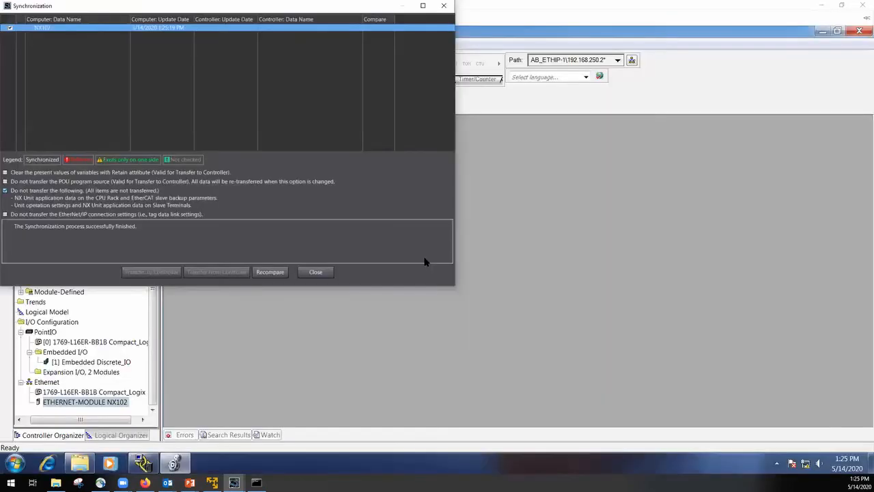
{"action": "left_click", "coordinate": [315, 271]}
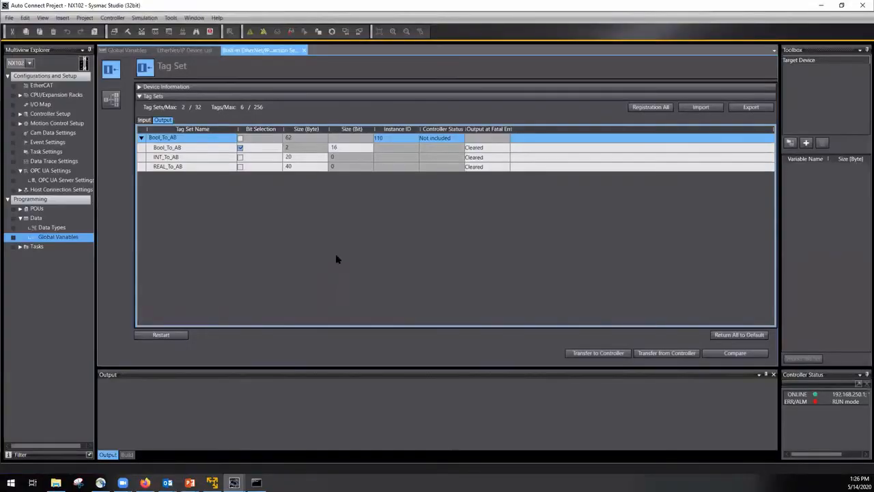
Step: Compare and merge the NX102's CPU rack with the actual unit configuration, applying the physical units to the project
{"action": "left_click", "coordinate": [20, 95]}
{"action": "double_click", "coordinate": [49, 103]}
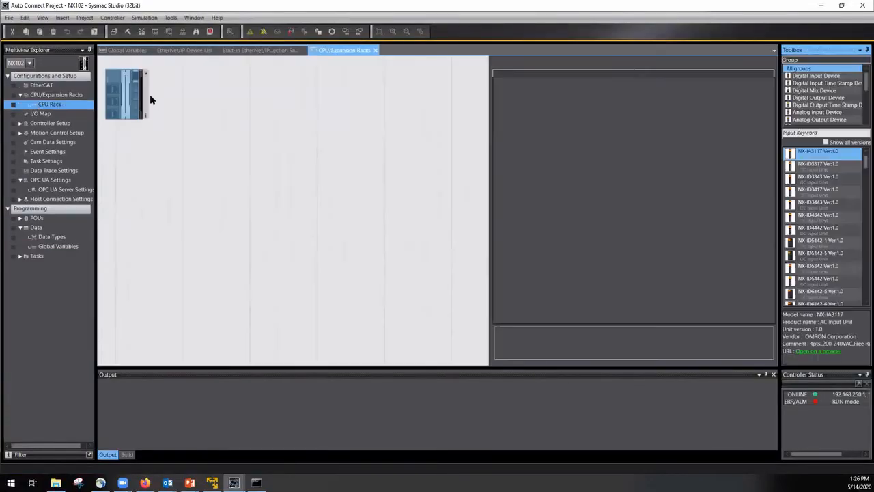
{"action": "right_click", "coordinate": [135, 97]}
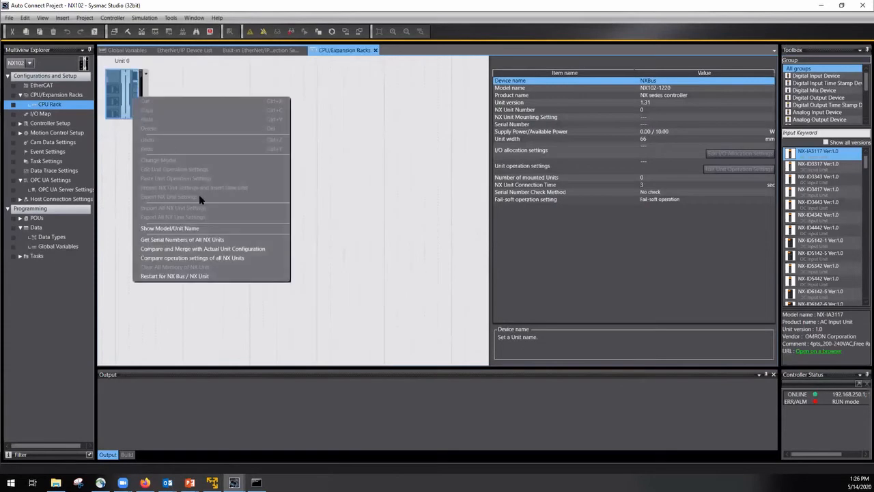
{"action": "left_click", "coordinate": [186, 248]}
{"action": "left_click", "coordinate": [393, 236]}
{"action": "left_click", "coordinate": [618, 352]}
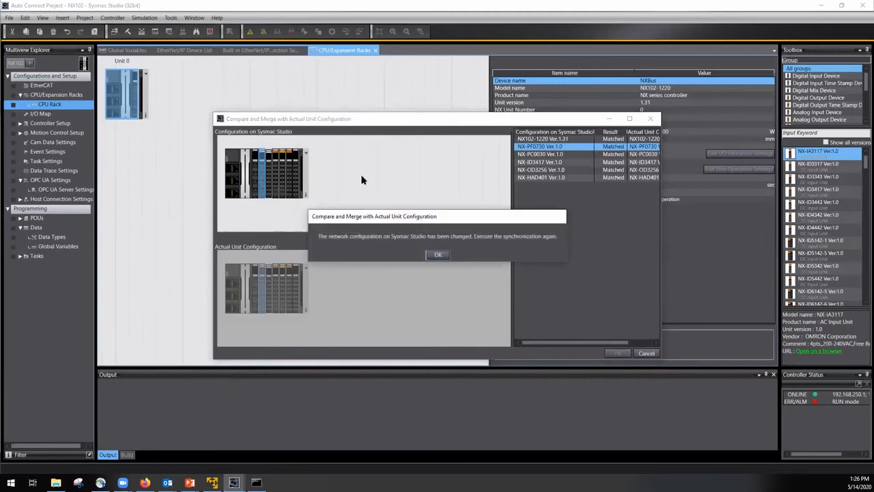
{"action": "left_click", "coordinate": [439, 254]}
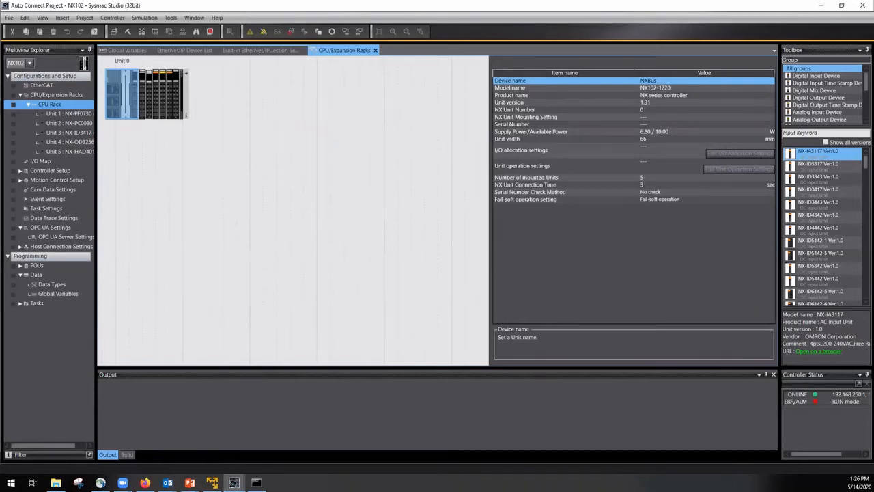
Step: Synchronize the NX102 again by transferring the project with the merged CPU rack units to the controller
{"action": "left_click", "coordinate": [332, 32]}
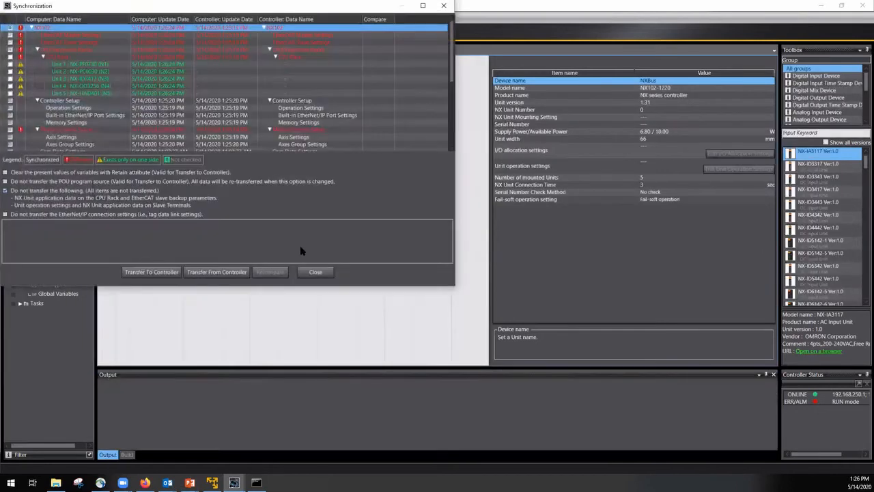
{"action": "left_click", "coordinate": [151, 273]}
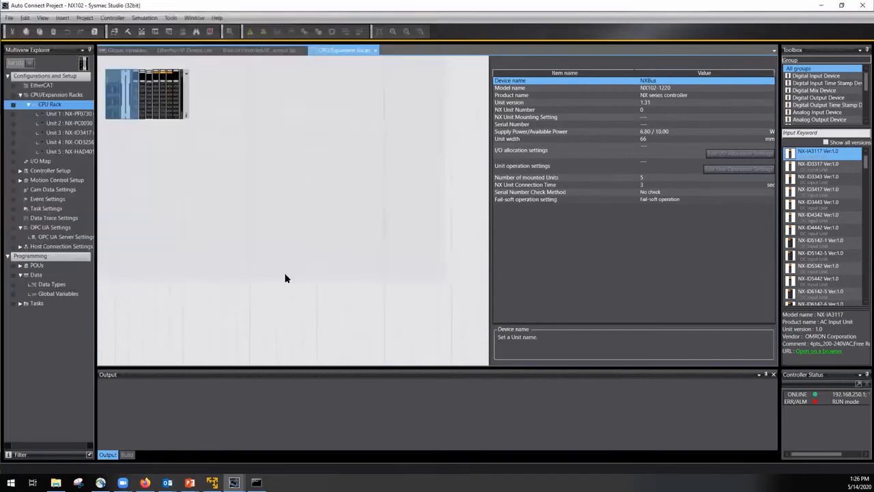
{"action": "left_click", "coordinate": [425, 265]}
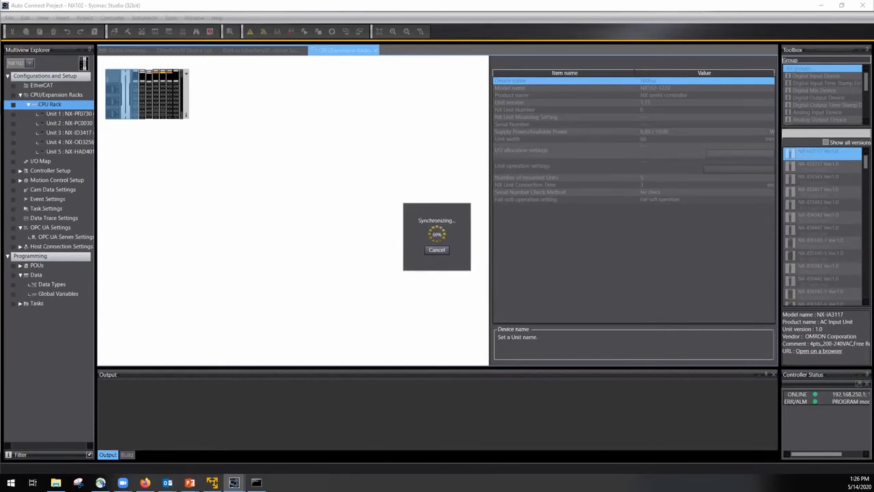
Step: Switch to Logix Designer and set the NX102 module's input assembly instance to 110 and its output assembly instance to 100
{"action": "key", "text": "alt+Tab"}
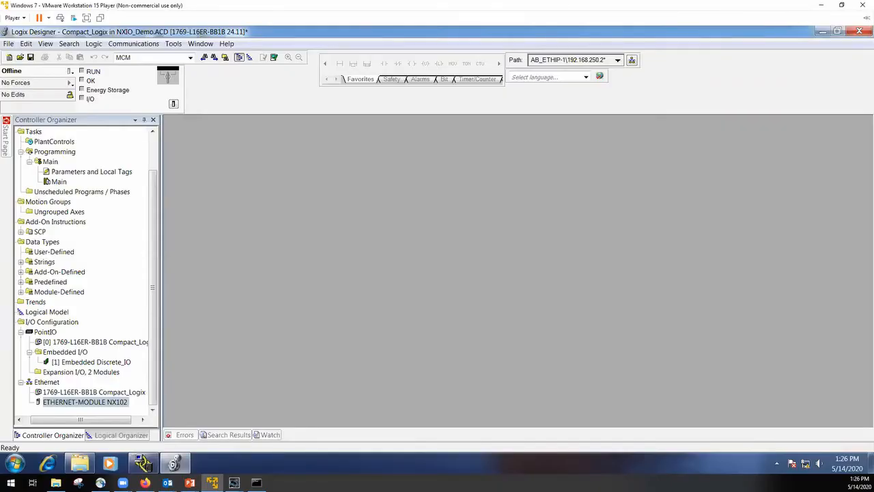
{"action": "double_click", "coordinate": [85, 402]}
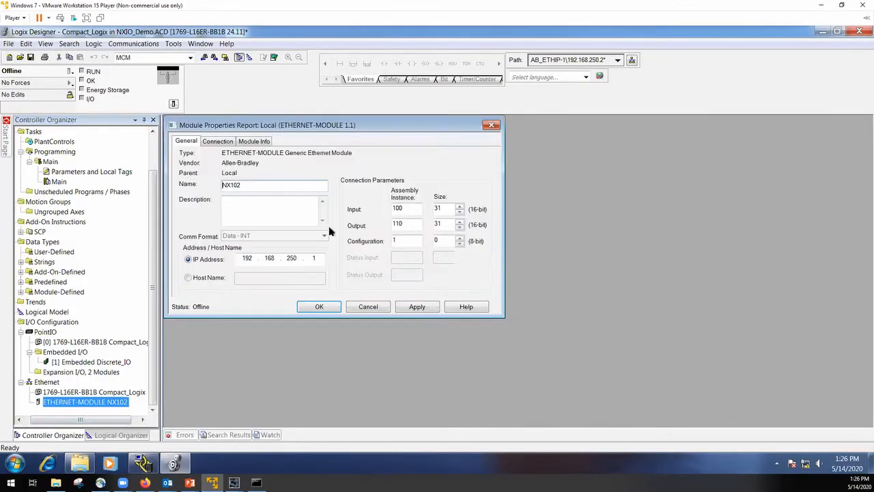
{"action": "left_click", "coordinate": [412, 208]}
{"action": "key", "text": "BackSpace"}
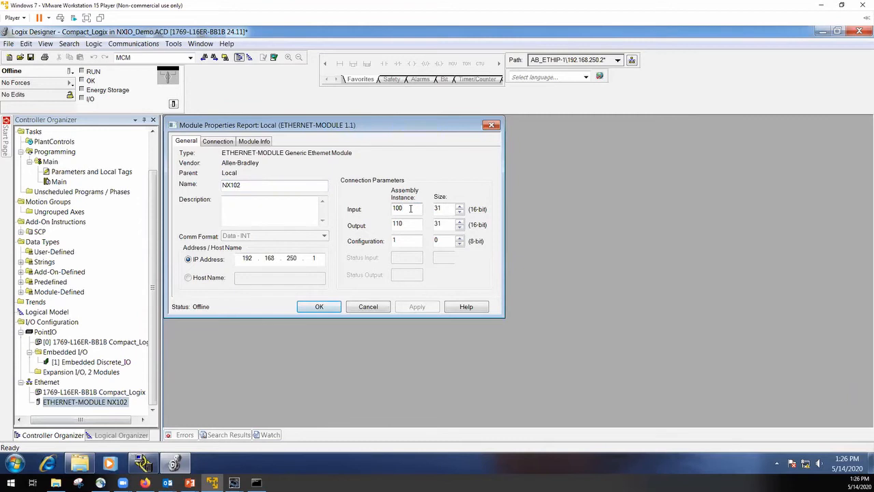
{"action": "key", "text": "BackSpace"}
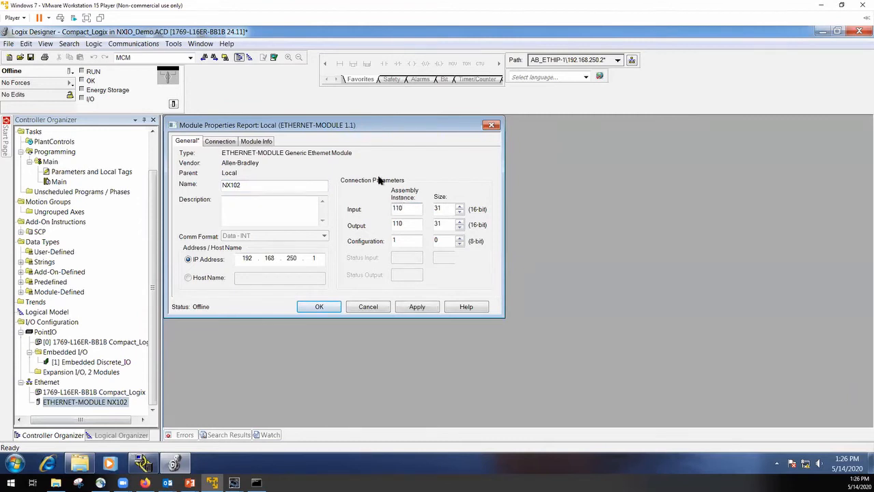
{"action": "left_click", "coordinate": [413, 224]}
Step: Switch back to the NX102 project in Sysmac Studio, return the controller to RUN mode, and close the synchronization
{"action": "left_click", "coordinate": [235, 482]}
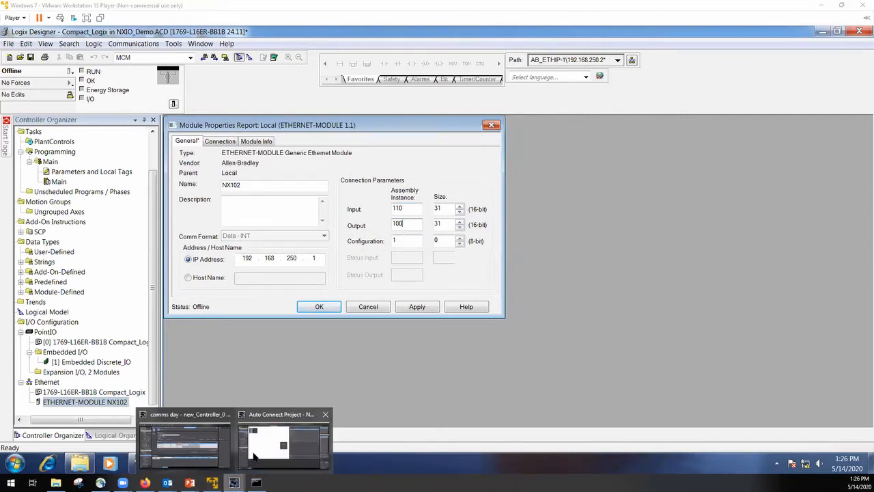
{"action": "left_click", "coordinate": [255, 456]}
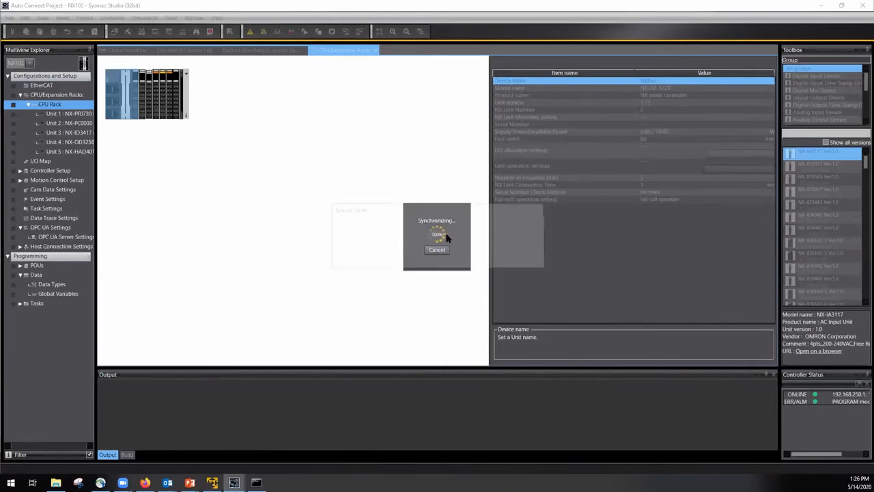
{"action": "left_click", "coordinate": [426, 262]}
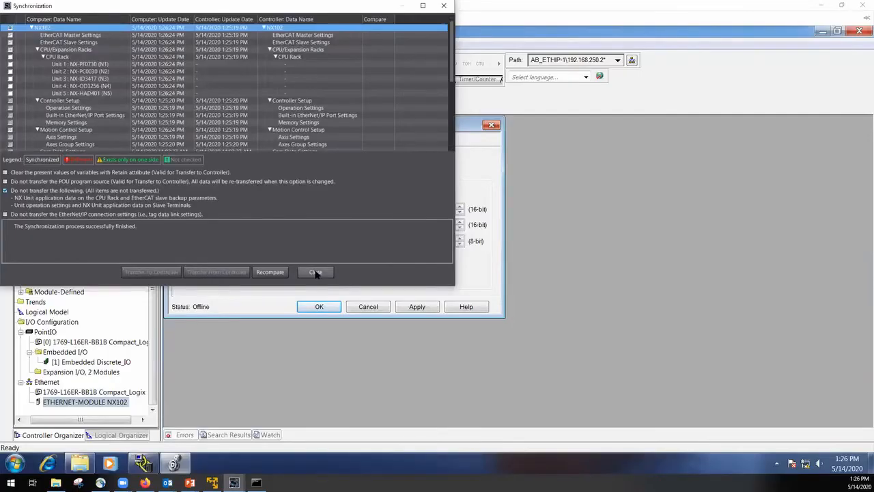
{"action": "left_click", "coordinate": [316, 272]}
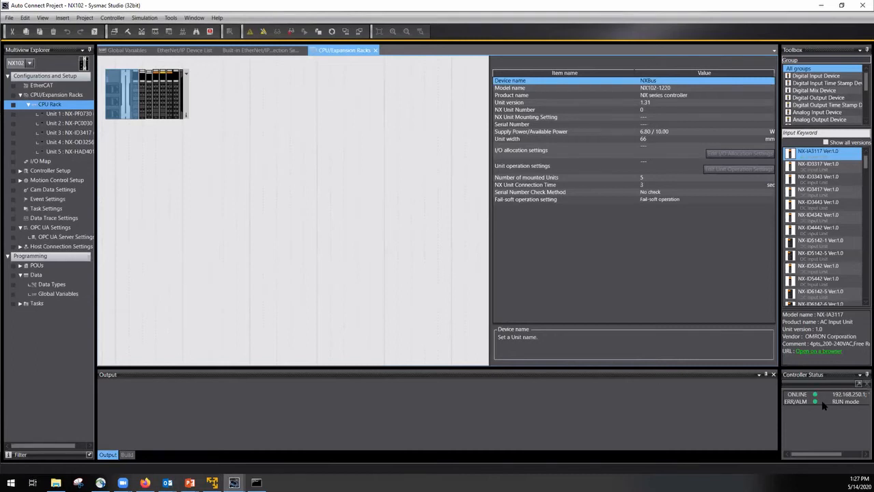
Step: Check the tag set instance IDs against the module's assembly instances in Logix Designer, and apply the module properties
{"action": "left_click", "coordinate": [252, 50]}
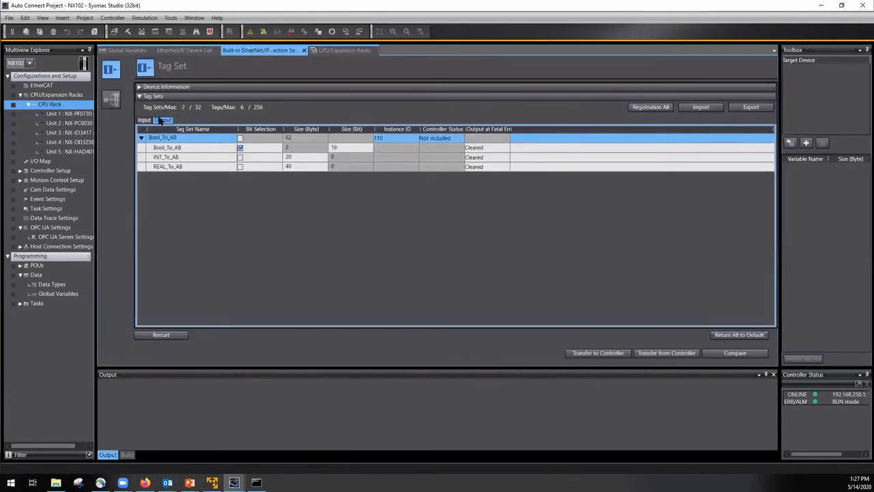
{"action": "left_click", "coordinate": [142, 120]}
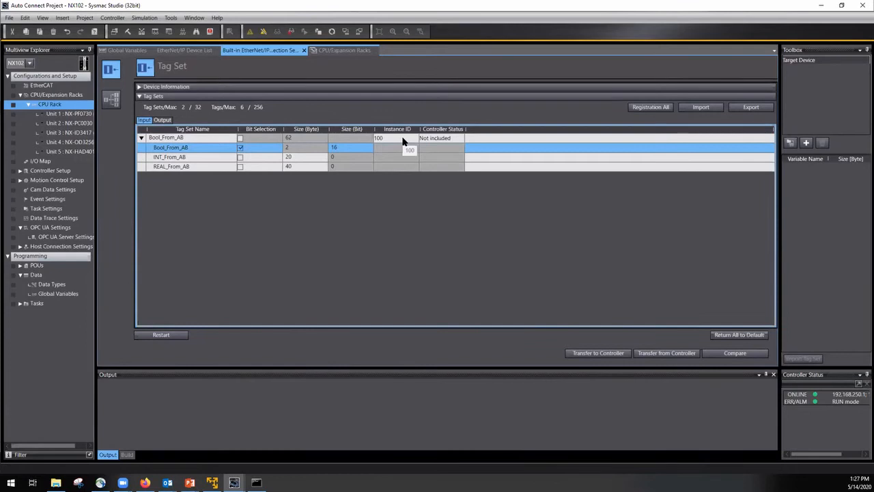
{"action": "left_click", "coordinate": [212, 482]}
{"action": "left_click", "coordinate": [407, 225]}
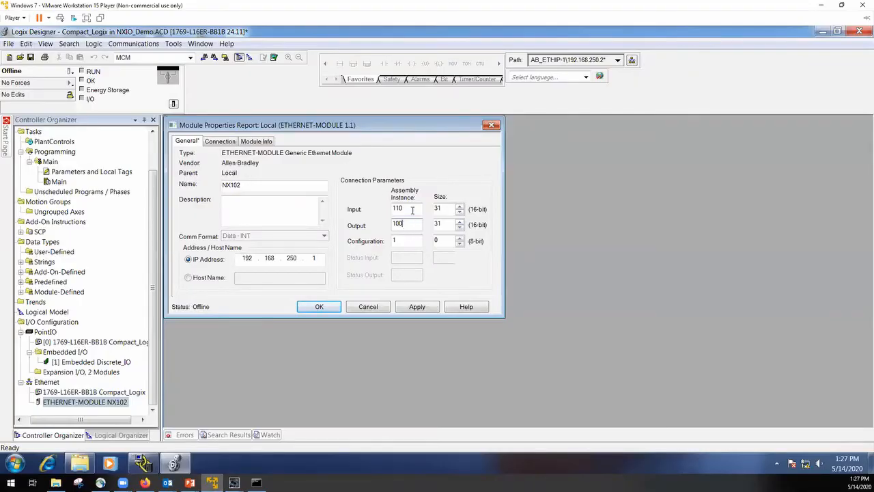
{"action": "left_click", "coordinate": [413, 306]}
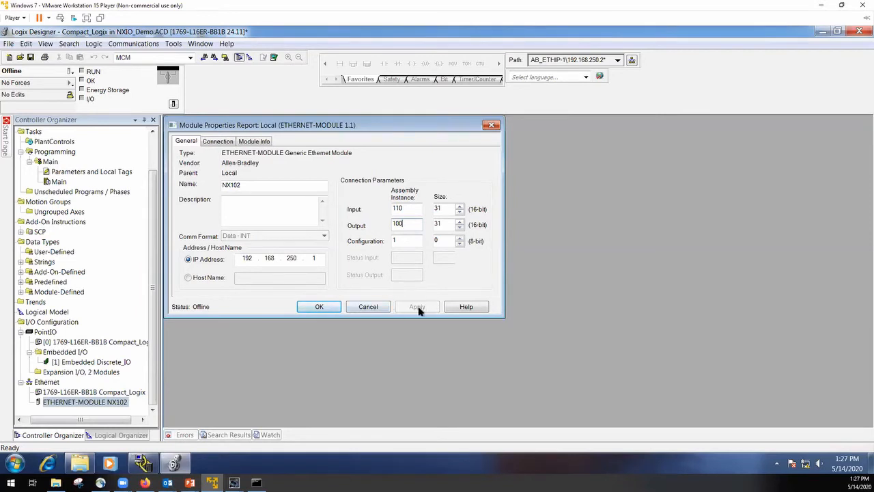
{"action": "left_click", "coordinate": [322, 308]}
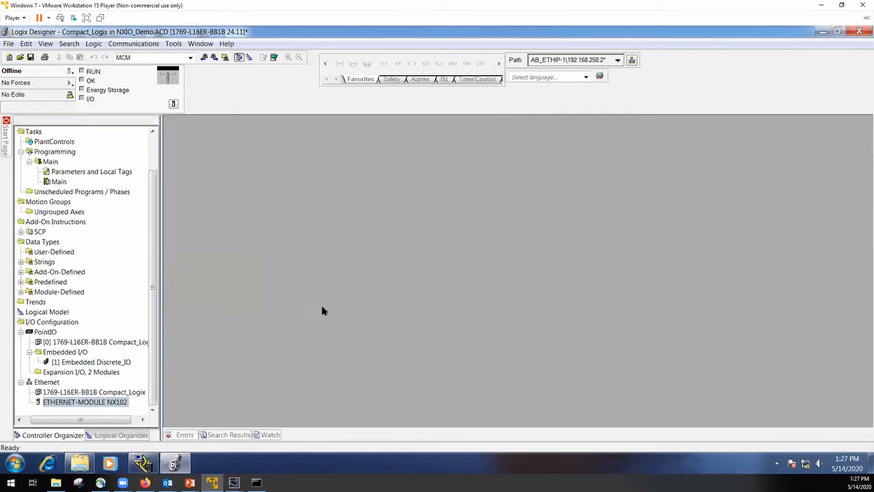
Step: Download the offline Compact_Logix project to the controller and change its mode back to Remote Run
{"action": "left_click", "coordinate": [72, 72]}
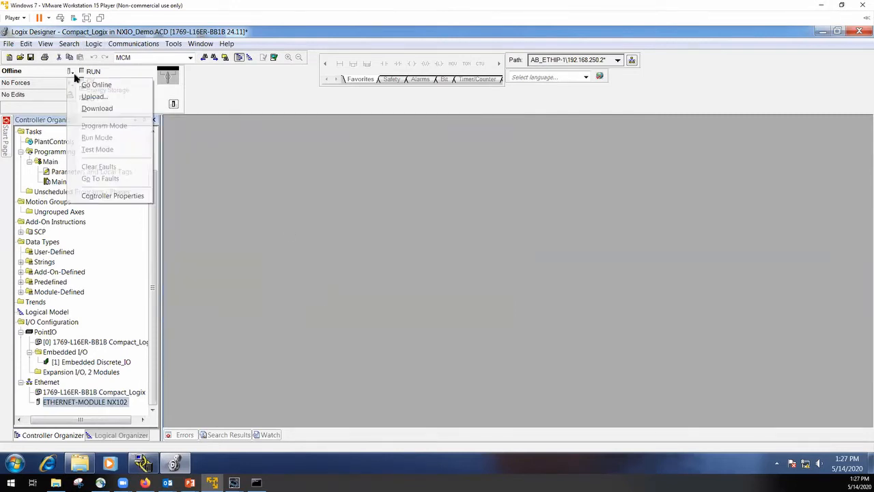
{"action": "left_click", "coordinate": [97, 108]}
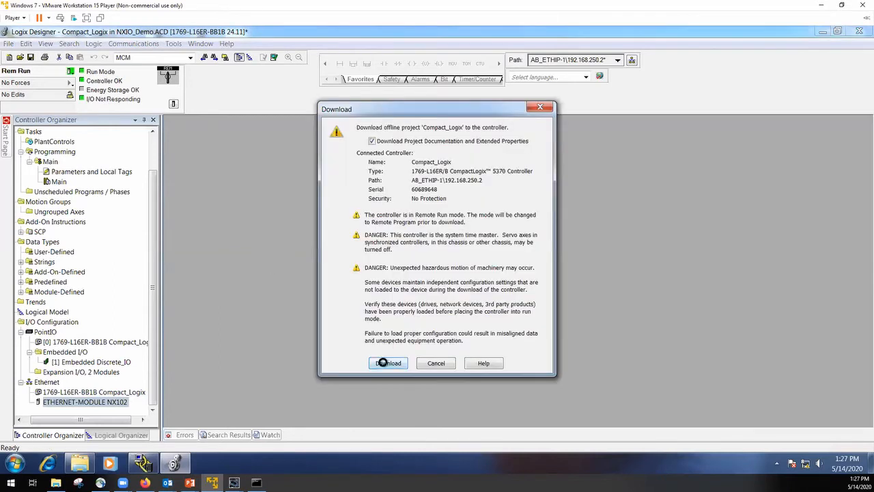
{"action": "left_click", "coordinate": [387, 362]}
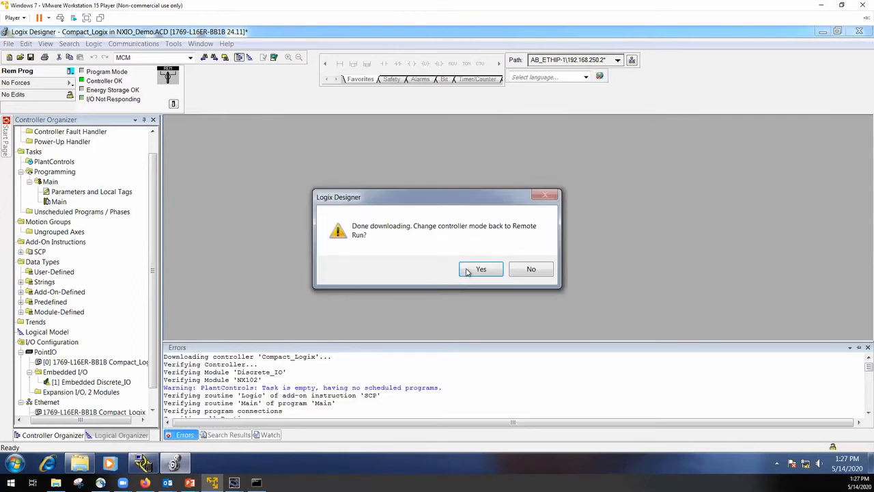
{"action": "left_click", "coordinate": [471, 270]}
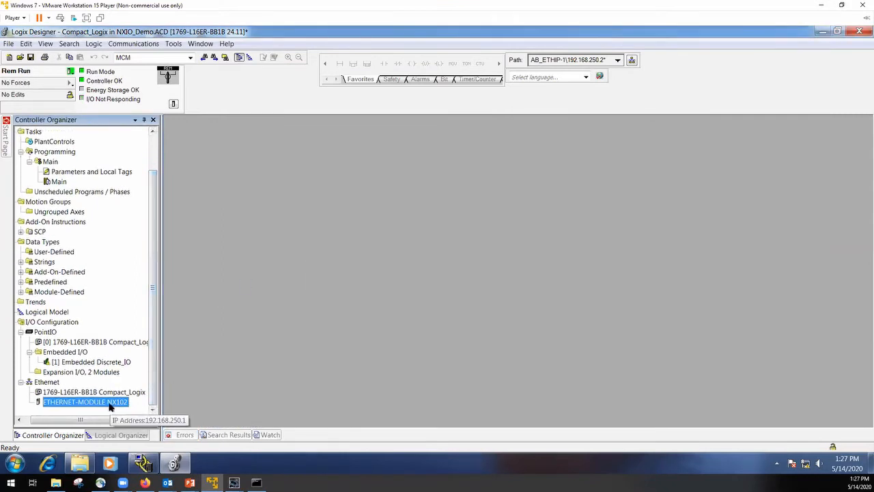
Step: Check the NX102 module's connection status and identification in its properties, and close them
{"action": "double_click", "coordinate": [108, 403]}
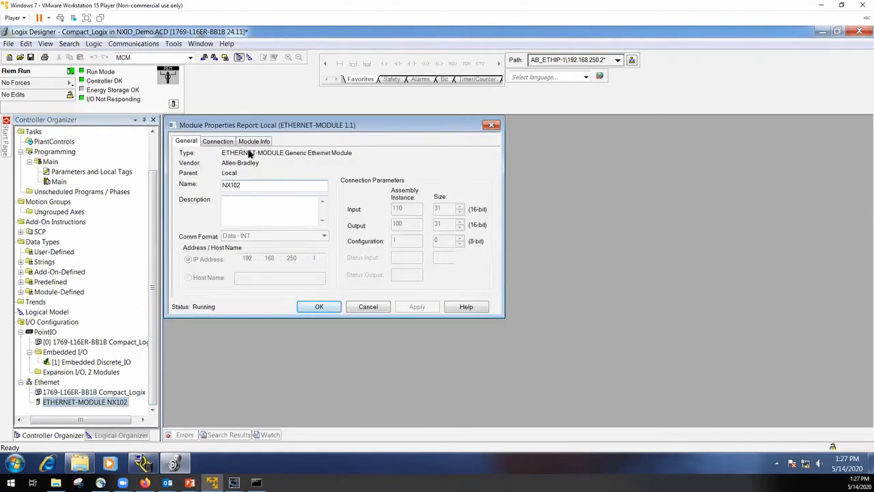
{"action": "left_click", "coordinate": [250, 141]}
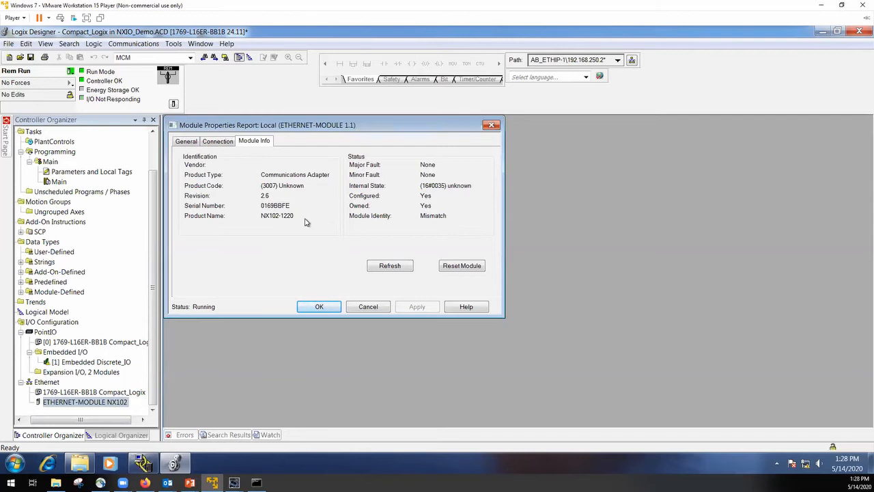
{"action": "left_click", "coordinate": [318, 306]}
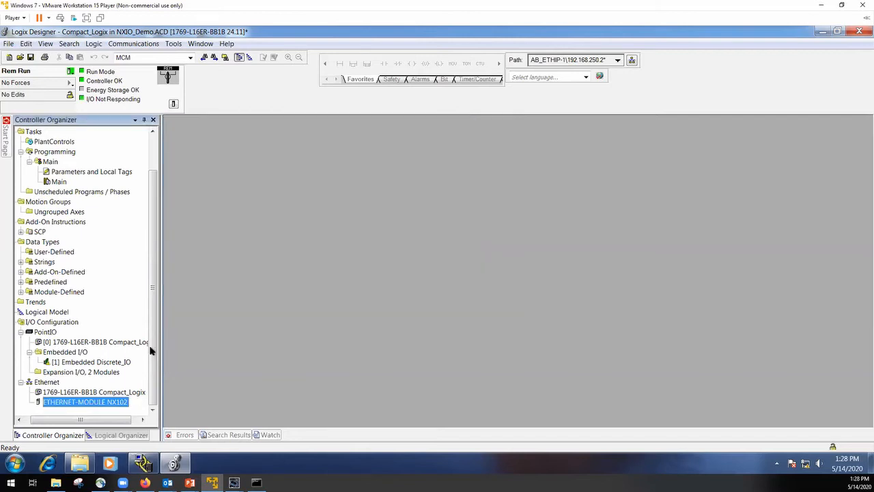
Step: Open the controller tags and inspect the embedded I/O input data bits under Local:1:I, collapsing them again
{"action": "scroll", "coordinate": [156, 334], "scroll_direction": "up", "scroll_amount": 2}
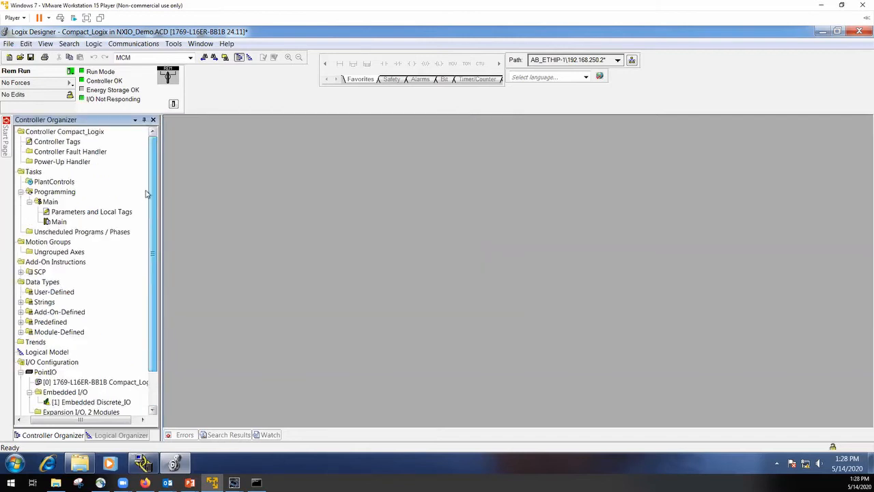
{"action": "double_click", "coordinate": [56, 142]}
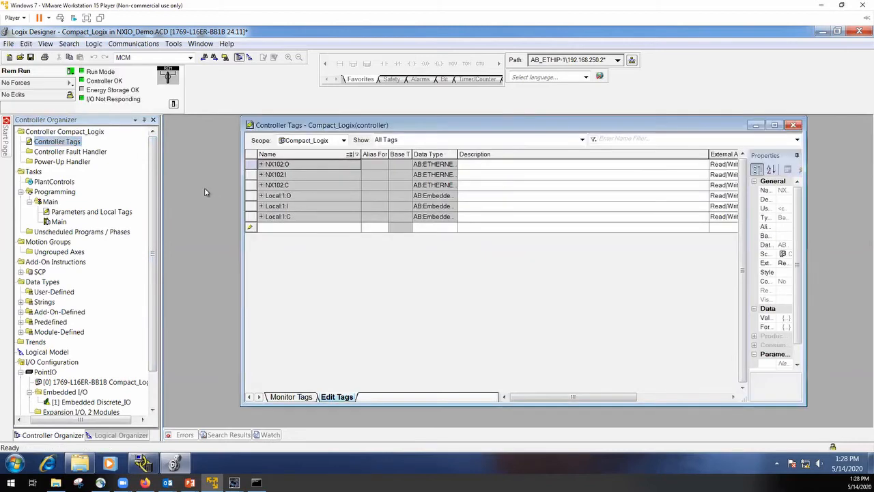
{"action": "left_click_drag", "start_coordinate": [259, 127], "coordinate": [195, 128]}
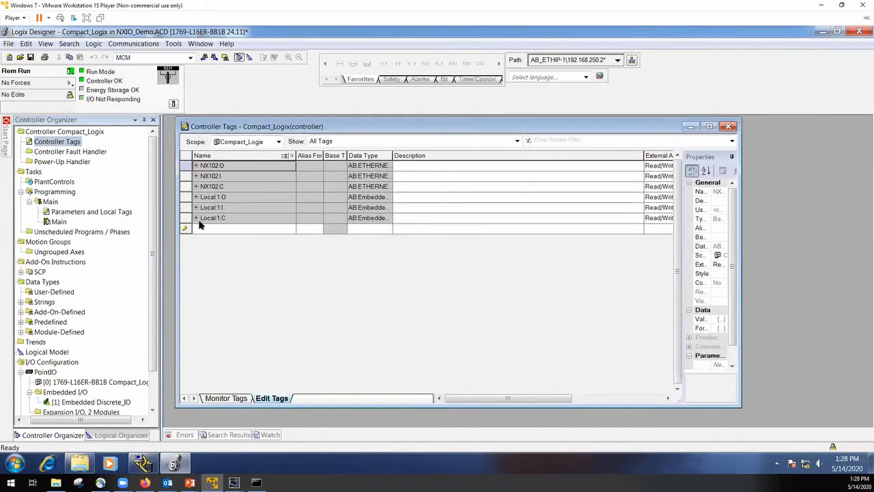
{"action": "left_click", "coordinate": [195, 207]}
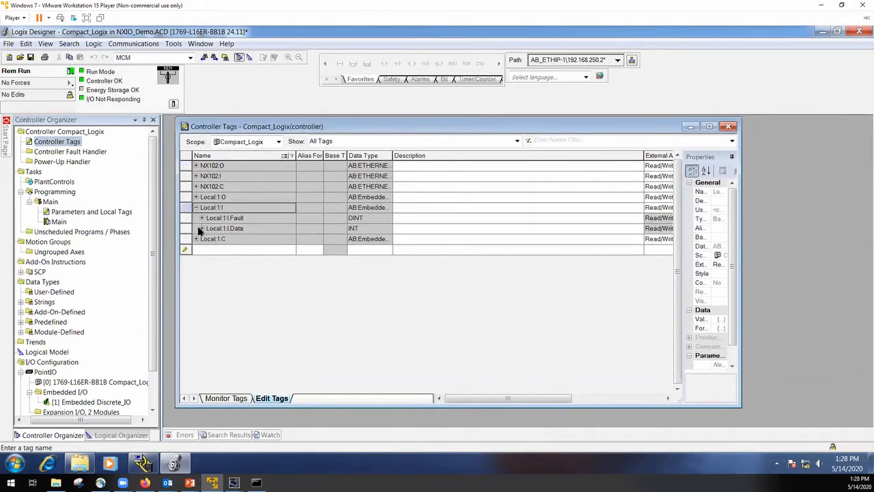
{"action": "left_click", "coordinate": [202, 228]}
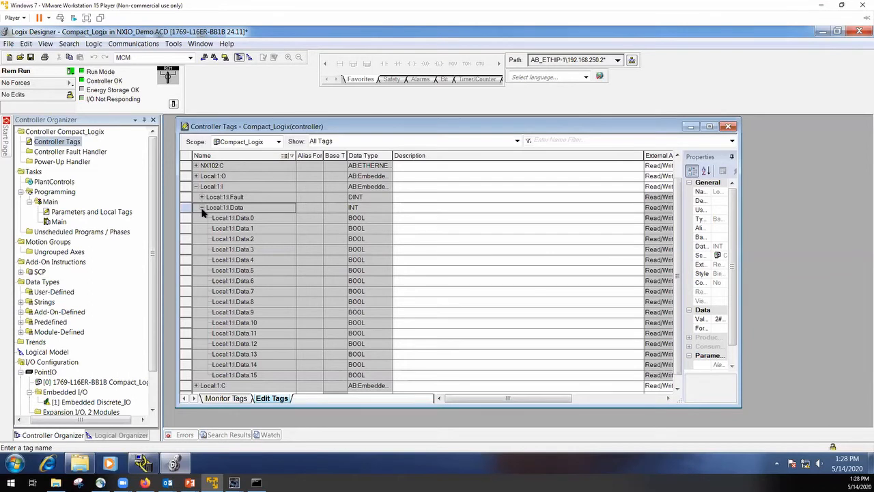
{"action": "scroll", "coordinate": [202, 215], "scroll_direction": "up", "scroll_amount": 2}
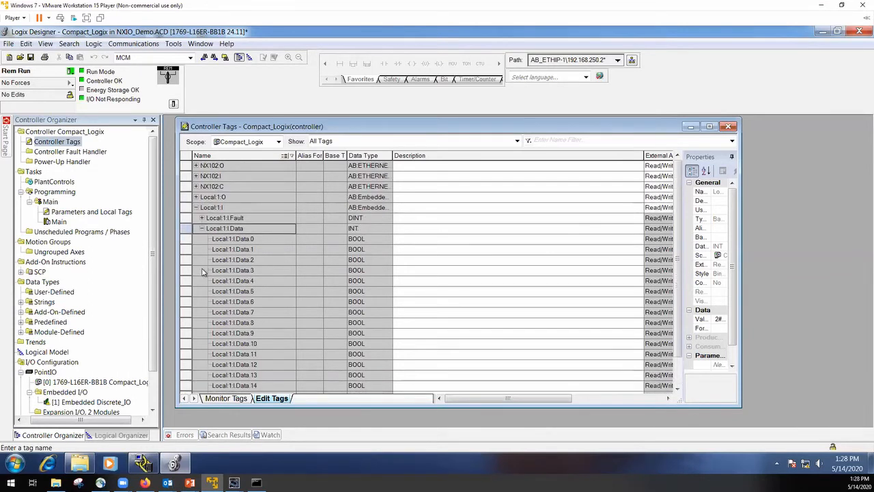
{"action": "left_click", "coordinate": [196, 208]}
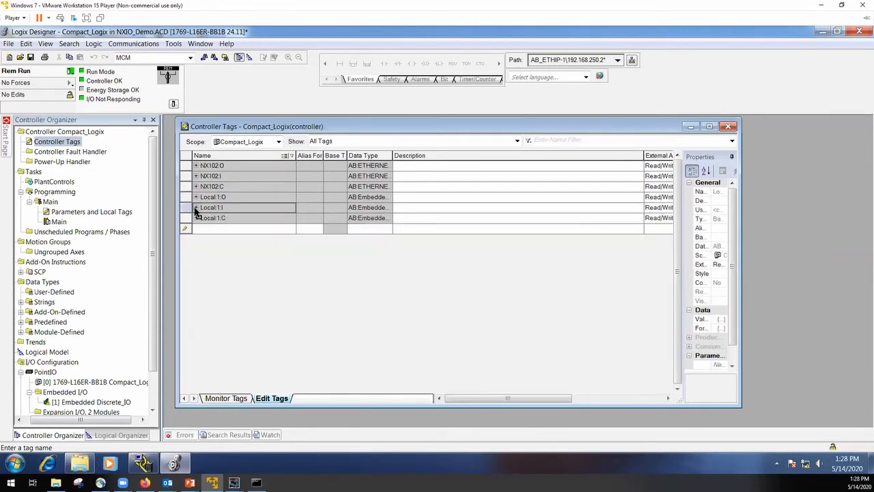
Step: Expand the NX102:I.Data array and the individual bits of NX102:I.Data[0]
{"action": "left_click", "coordinate": [196, 176]}
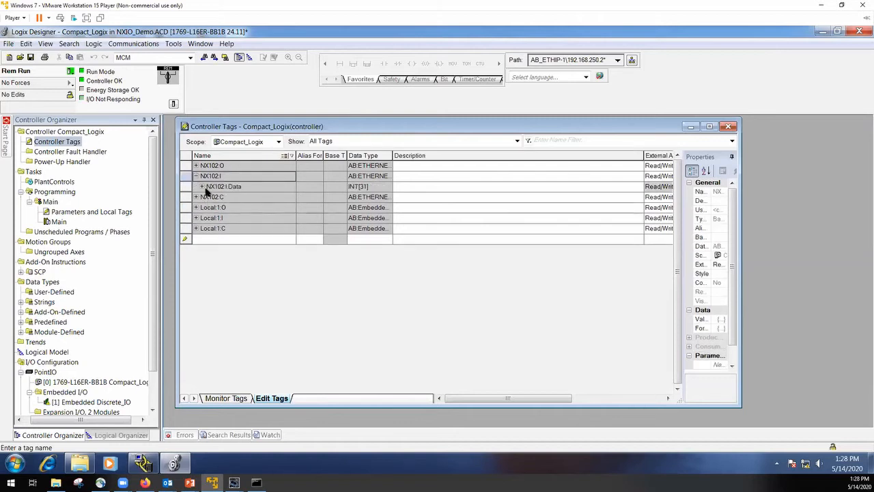
{"action": "left_click", "coordinate": [202, 186]}
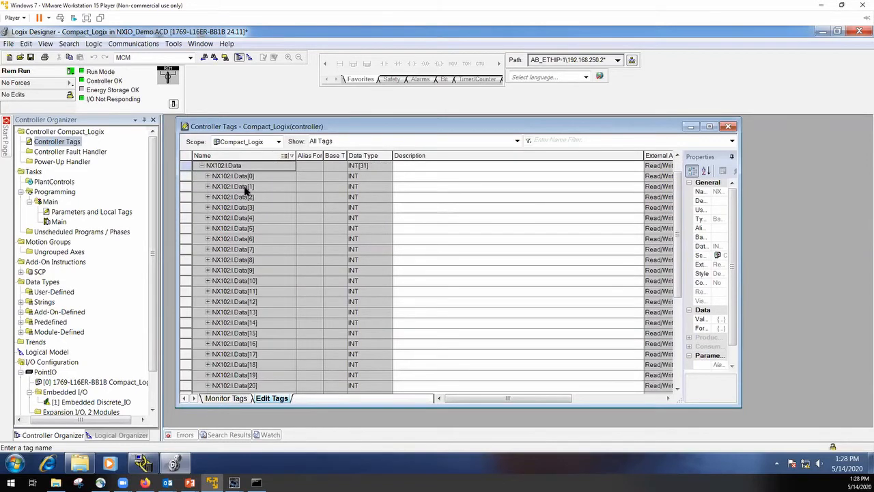
{"action": "left_click", "coordinate": [207, 176]}
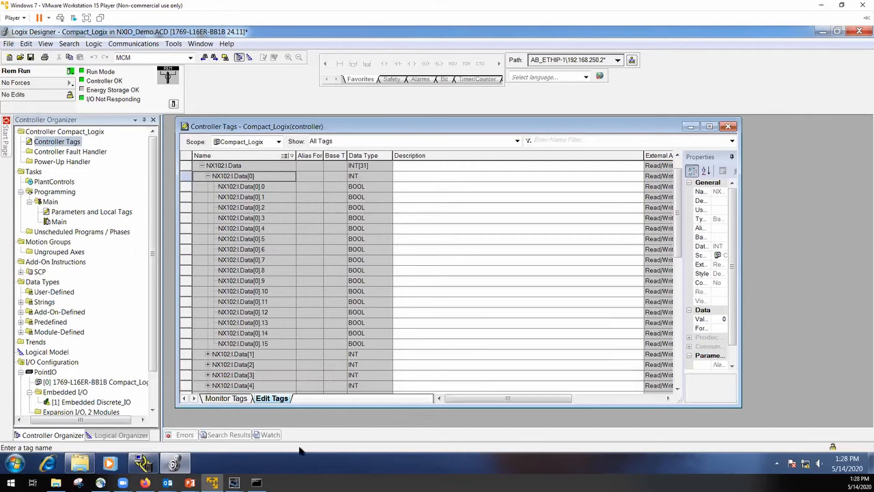
Step: Switch to the NX102 project in Sysmac Studio, open a table-style watch window and add the Bool_To_AB array to it
{"action": "mouse_move", "coordinate": [234, 482]}
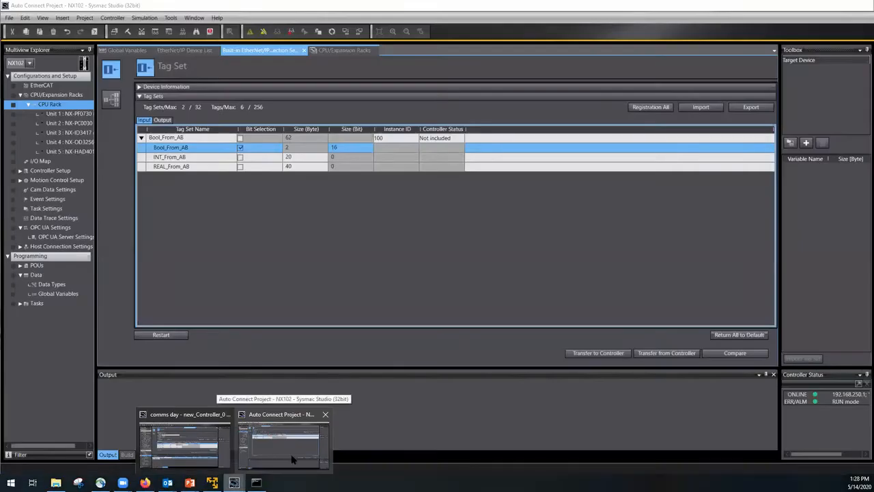
{"action": "left_click", "coordinate": [292, 452]}
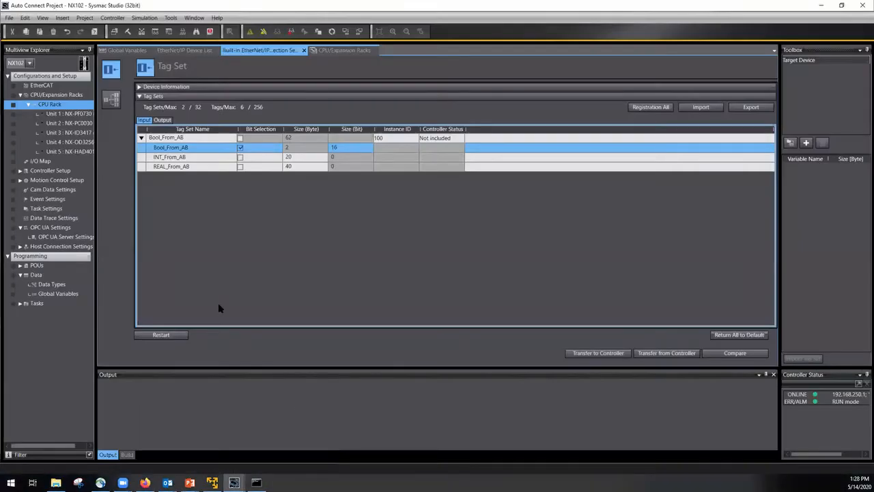
{"action": "left_click", "coordinate": [85, 18]}
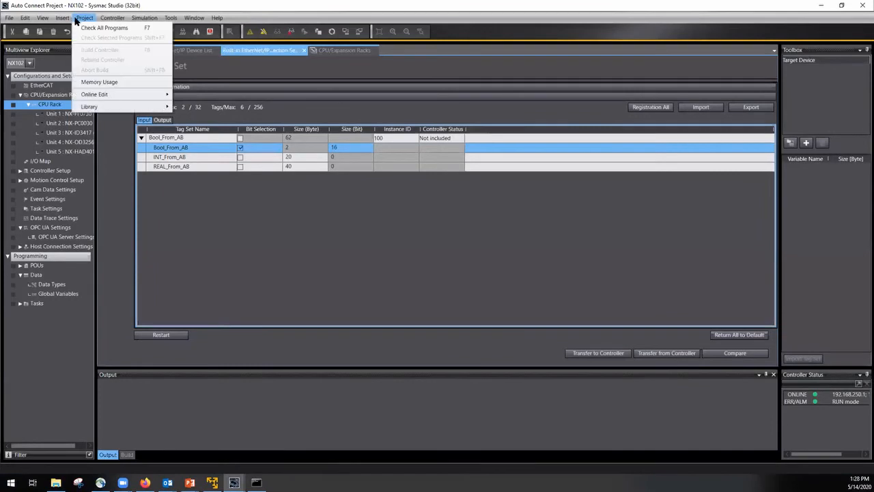
{"action": "mouse_move", "coordinate": [43, 17]}
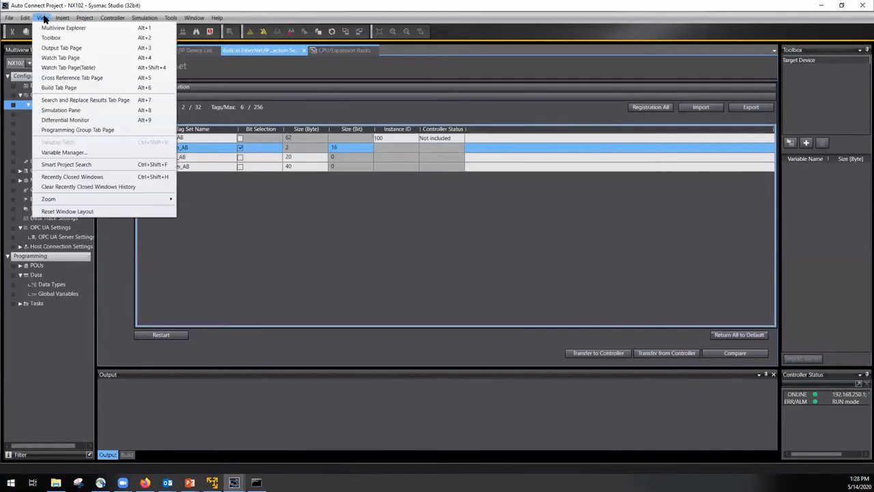
{"action": "left_click", "coordinate": [71, 68]}
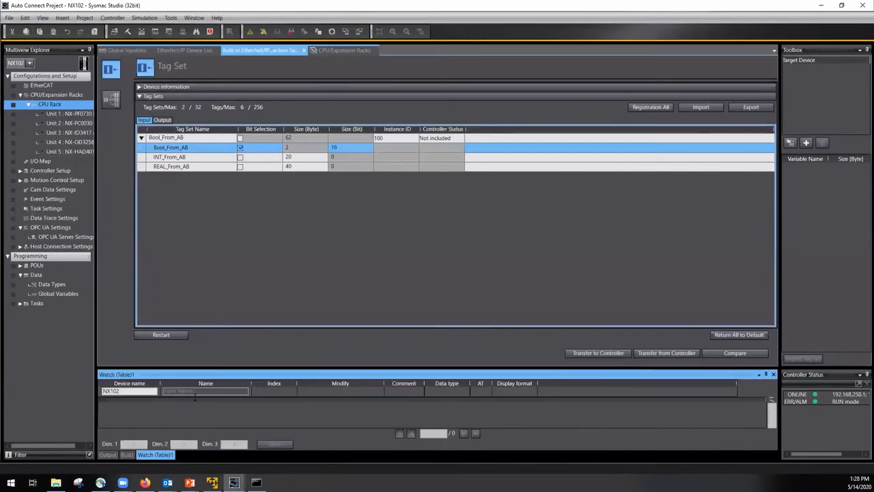
{"action": "left_click", "coordinate": [187, 391]}
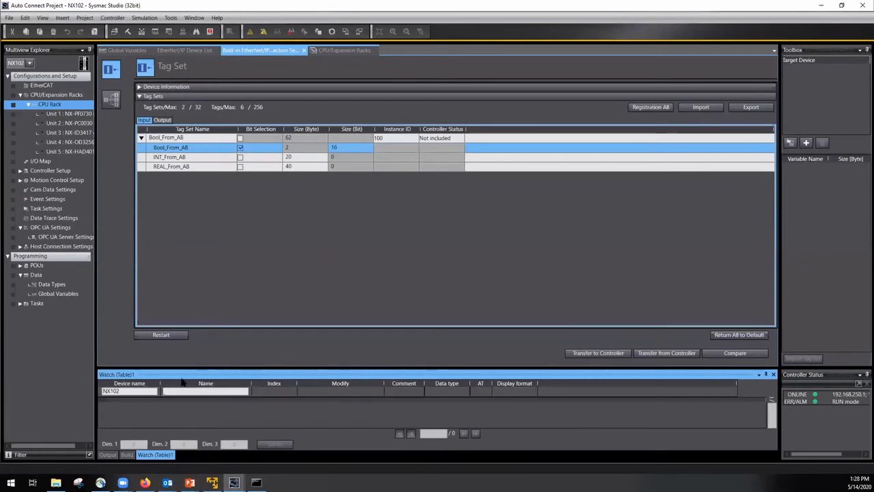
{"action": "type", "text": "b"}
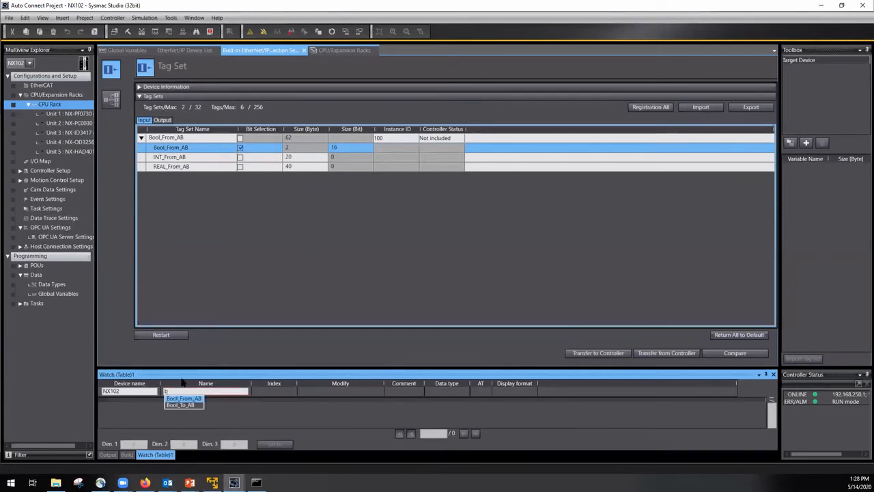
{"action": "left_click", "coordinate": [188, 407]}
Step: Set elements [0], [1] and [15] of the Bool_To_AB array to TRUE in the watch table
{"action": "left_click", "coordinate": [114, 410]}
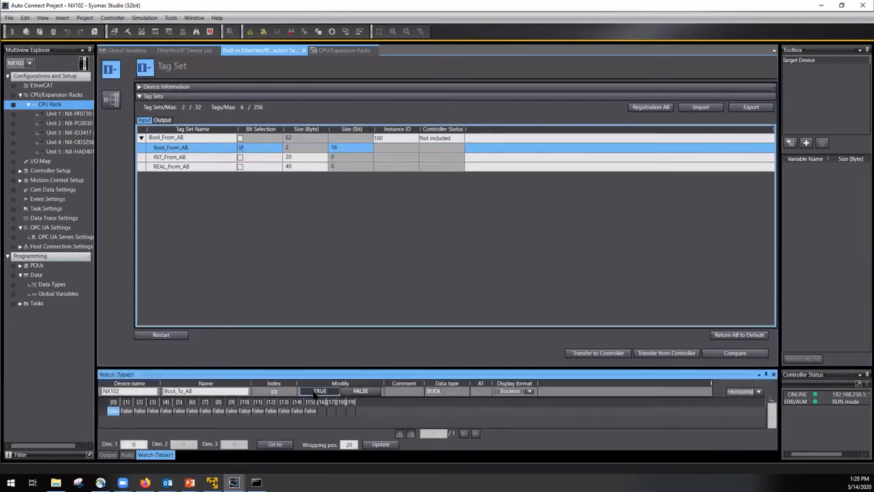
{"action": "left_click", "coordinate": [304, 392]}
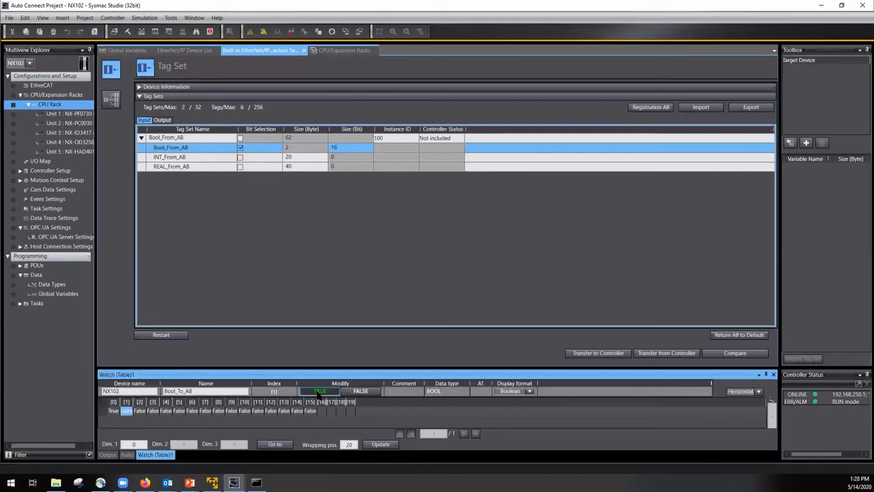
{"action": "left_click", "coordinate": [310, 411]}
{"action": "left_click", "coordinate": [322, 391]}
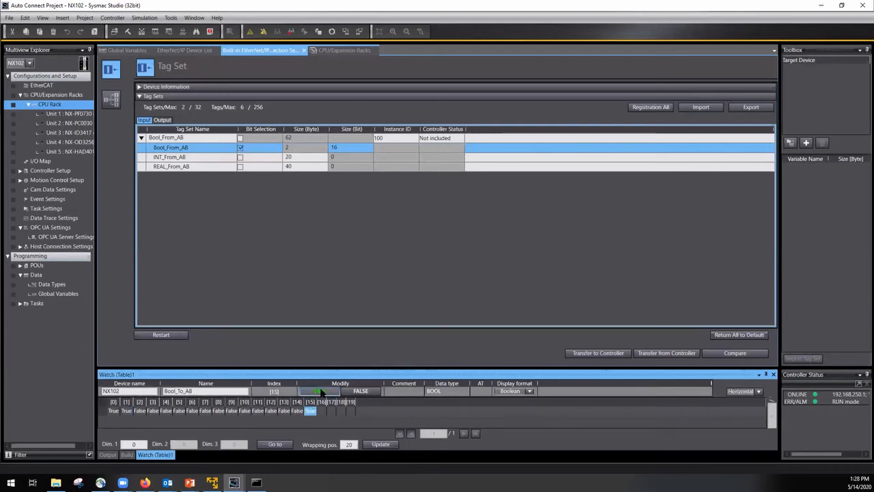
Step: Switch to Logix Designer, monitor the live controller tags and check the individual bits of NX102:I.Data[0] and the value of NX102:I.Data[1]
{"action": "left_click", "coordinate": [212, 482]}
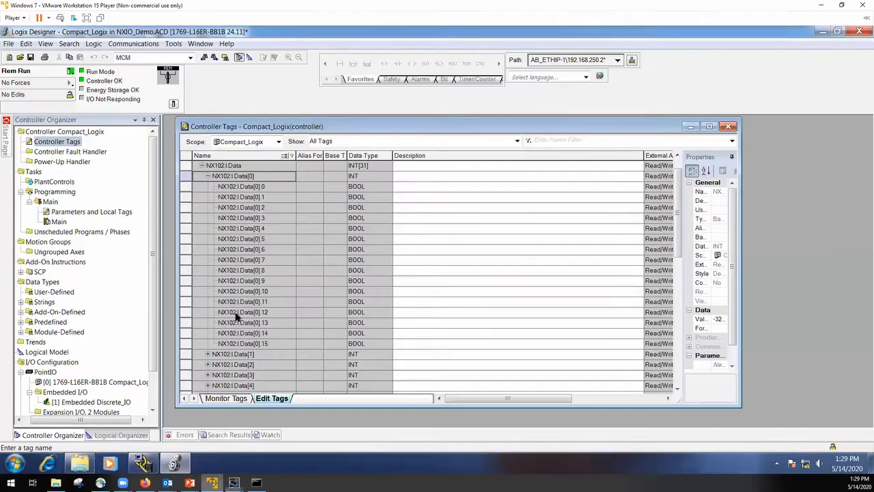
{"action": "left_click", "coordinate": [225, 397]}
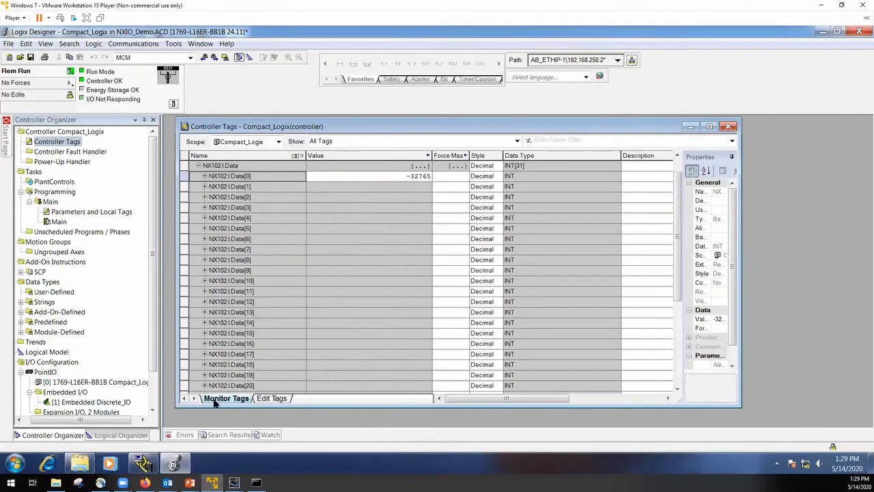
{"action": "left_click", "coordinate": [203, 176]}
{"action": "left_click", "coordinate": [345, 197]}
{"action": "left_click", "coordinate": [347, 200]}
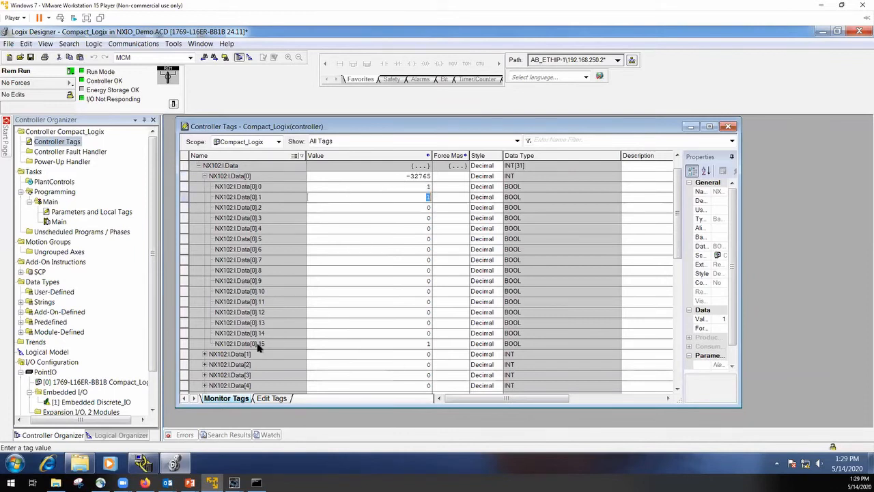
{"action": "left_click", "coordinate": [390, 342]}
{"action": "scroll", "coordinate": [388, 338], "scroll_direction": "down", "scroll_amount": 1}
{"action": "left_click", "coordinate": [396, 322]}
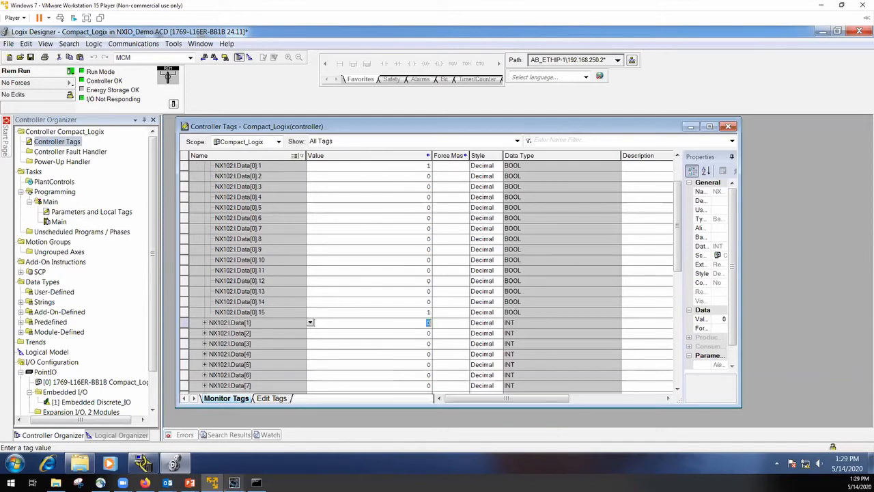
Step: Switch back to the NX102 project in Sysmac Studio and replace the watched variable with INT_To_AB
{"action": "mouse_move", "coordinate": [234, 482]}
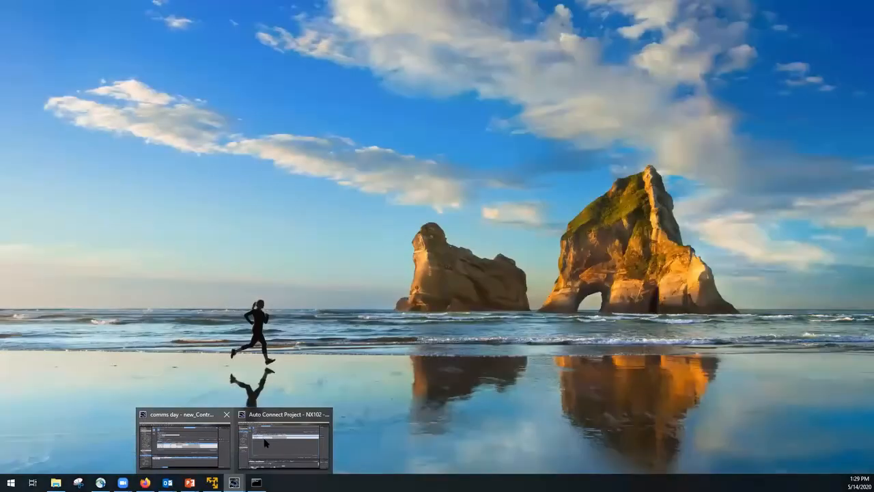
{"action": "left_click", "coordinate": [275, 439]}
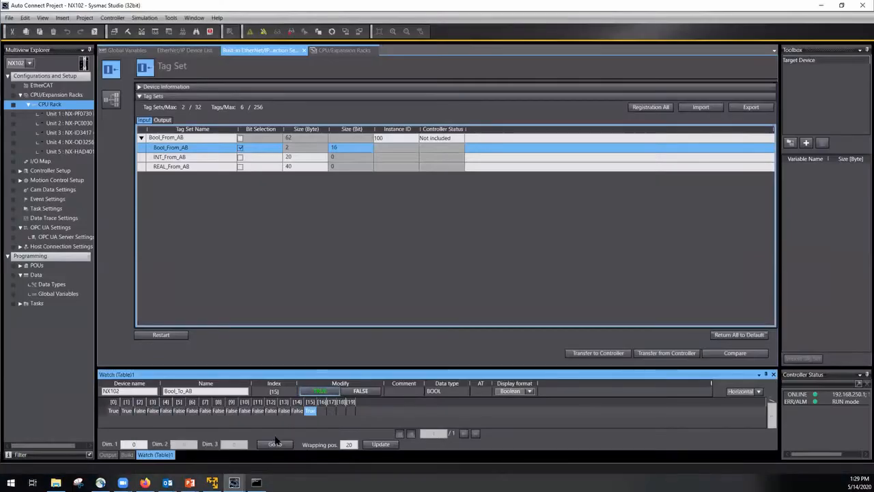
{"action": "left_click_drag", "start_coordinate": [202, 392], "coordinate": [60, 399]}
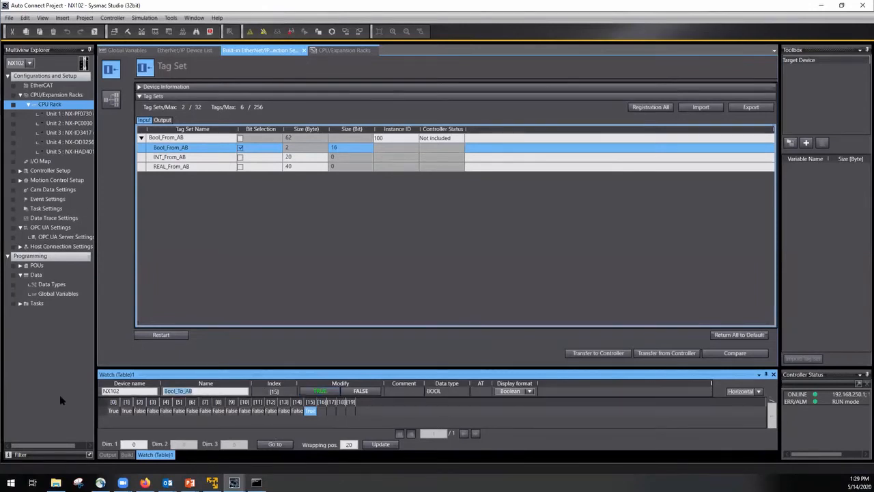
{"action": "type", "text": "in"}
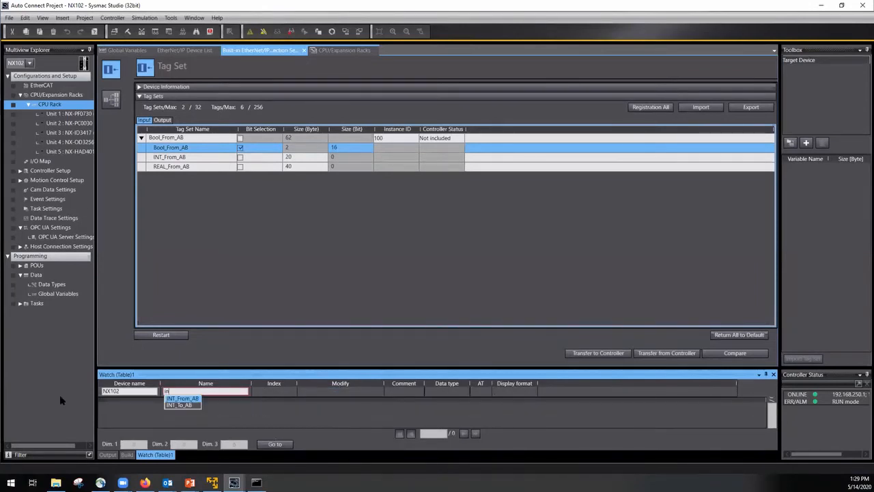
{"action": "key", "text": "Down"}
{"action": "key", "text": "Return"}
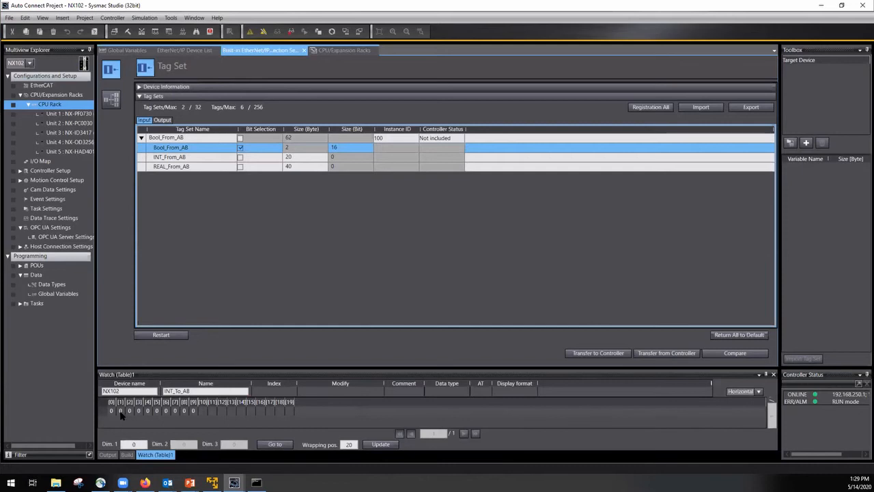
Step: Set INT_To_AB element [0] to 1234 and element [9] to 5432
{"action": "left_click", "coordinate": [113, 410]}
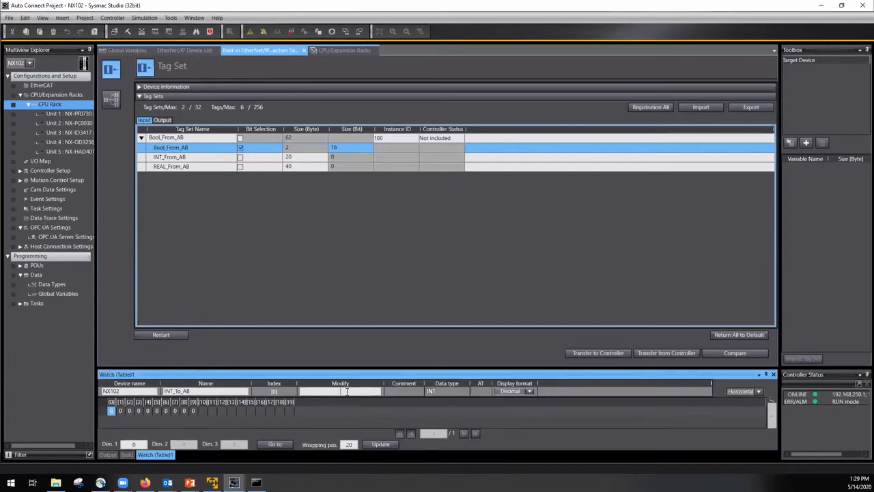
{"action": "left_click", "coordinate": [346, 391]}
{"action": "type", "text": "1234"}
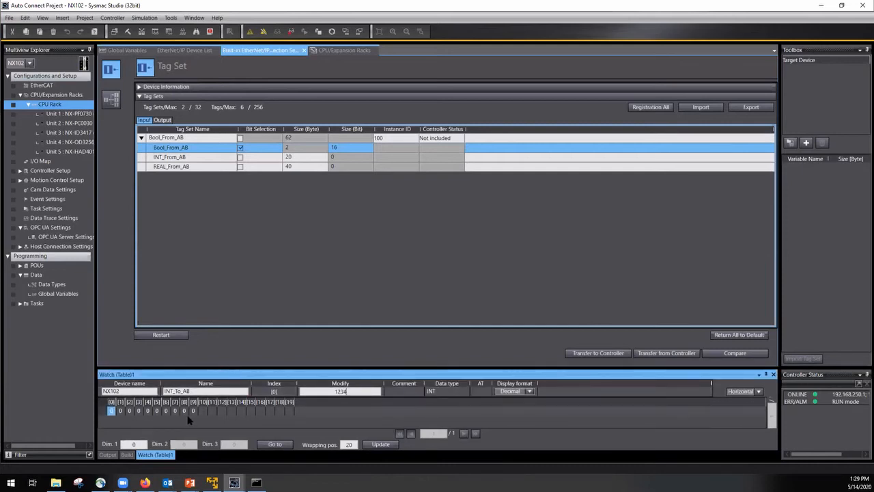
{"action": "key", "text": "Return"}
{"action": "left_click", "coordinate": [197, 410]}
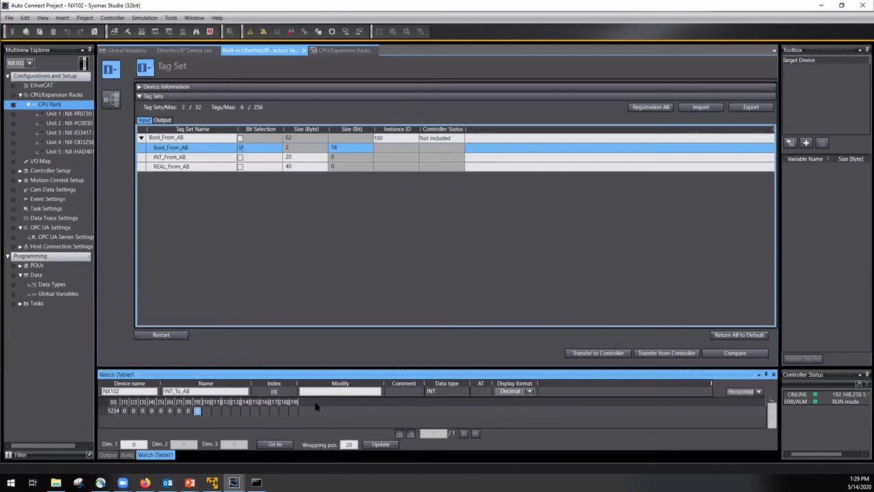
{"action": "type", "text": "5432"}
{"action": "key", "text": "Return"}
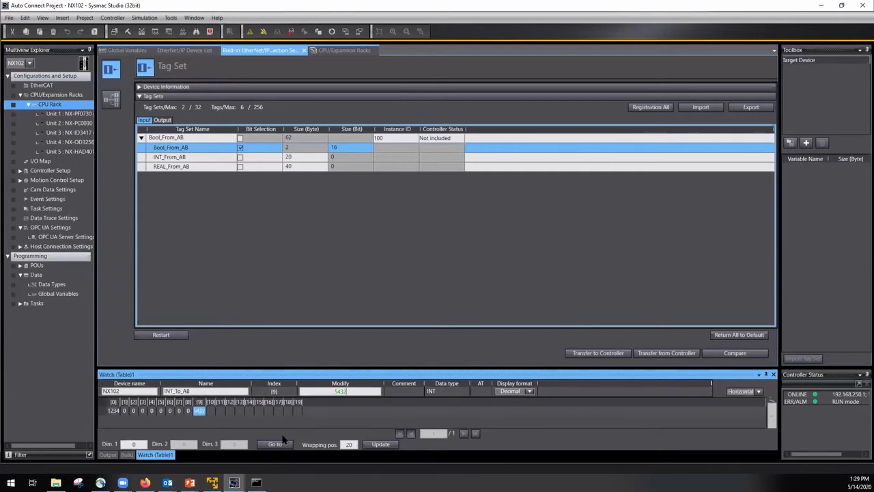
Step: Switch to Logix Designer and check the integer values in NX102:I.Data[1] and Data[10], as well as the first REAL word, Data[11]
{"action": "left_click", "coordinate": [211, 482]}
{"action": "scroll", "coordinate": [382, 290], "scroll_direction": "down", "scroll_amount": 3}
{"action": "left_click", "coordinate": [391, 271]}
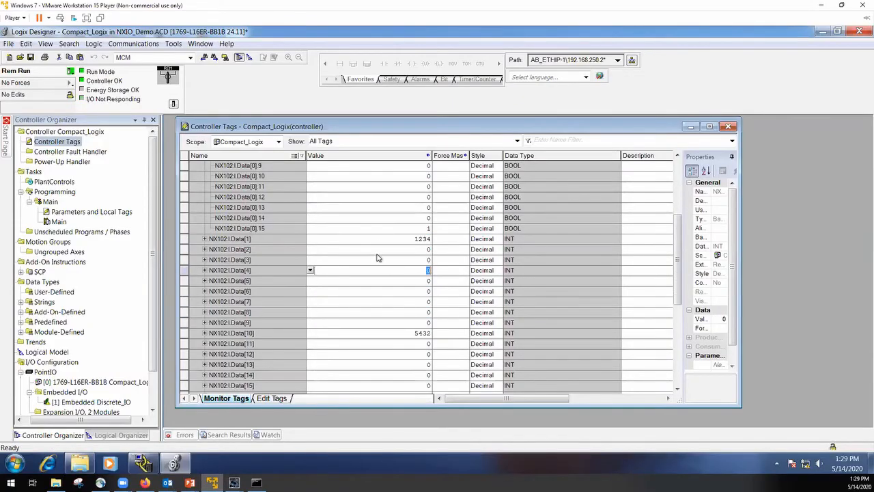
{"action": "left_click", "coordinate": [186, 239]}
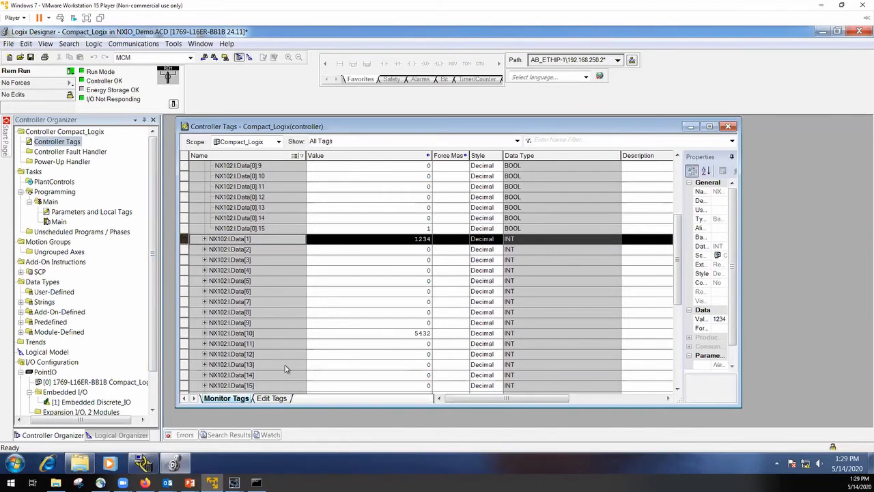
{"action": "left_click", "coordinate": [185, 333]}
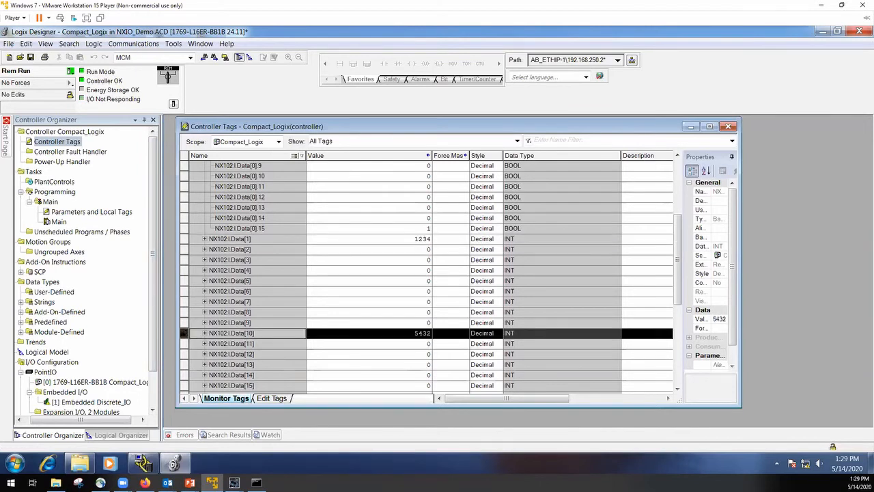
{"action": "scroll", "coordinate": [385, 321], "scroll_direction": "down", "scroll_amount": 3}
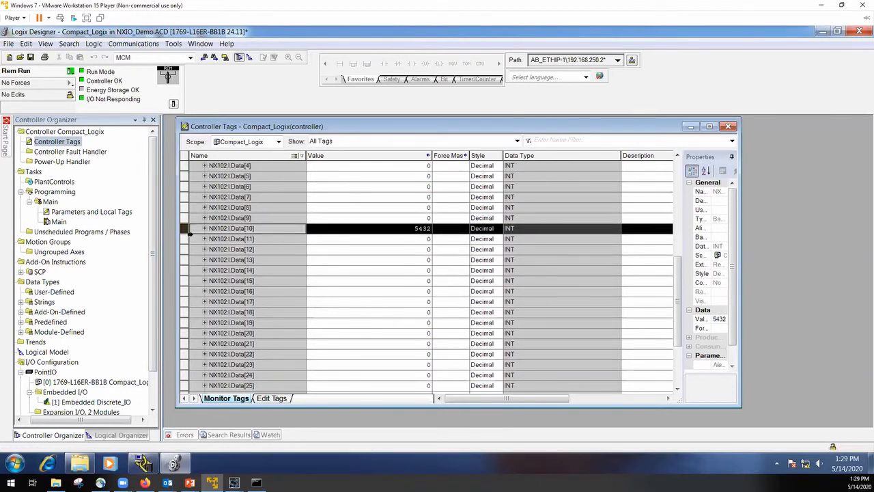
{"action": "left_click", "coordinate": [187, 238]}
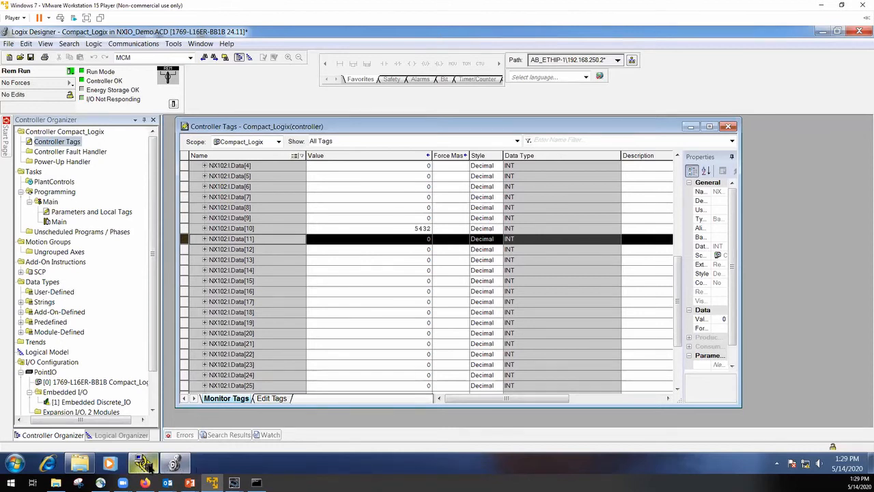
Step: Return to the NX102 project in Sysmac Studio and change the watched variable to REAL_To_AB
{"action": "mouse_move", "coordinate": [174, 465]}
{"action": "mouse_move", "coordinate": [234, 482]}
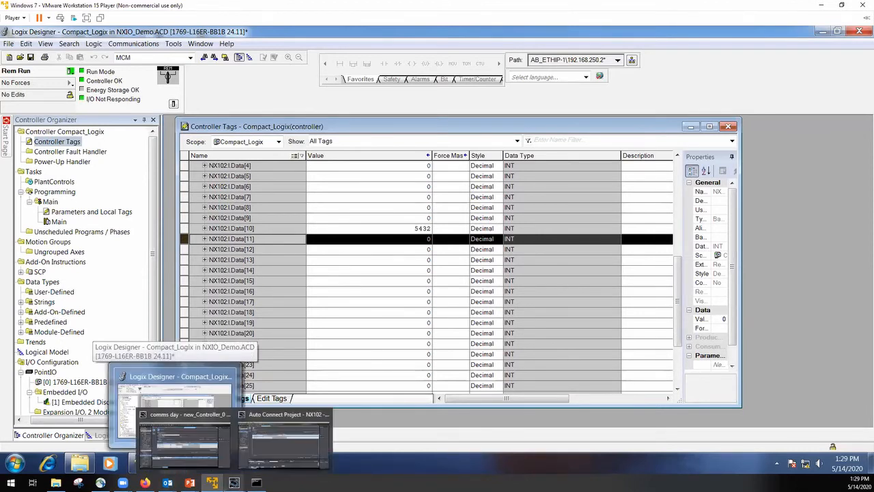
{"action": "left_click", "coordinate": [305, 433]}
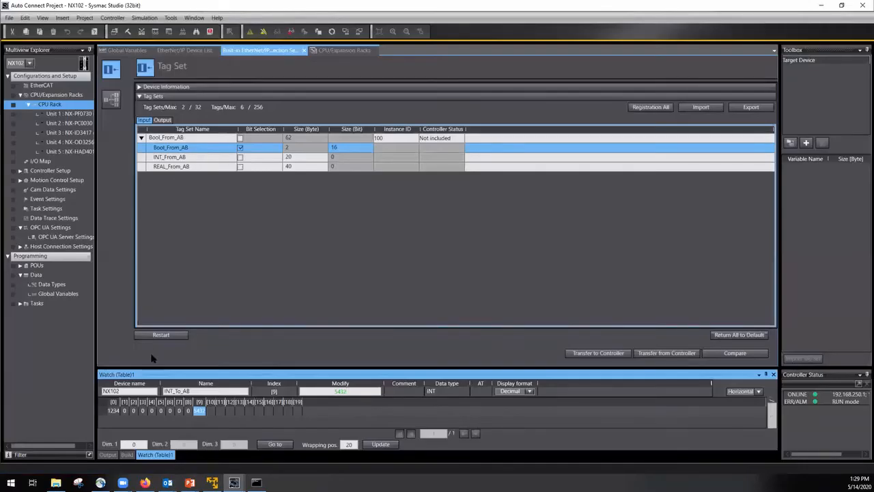
{"action": "double_click", "coordinate": [197, 391]}
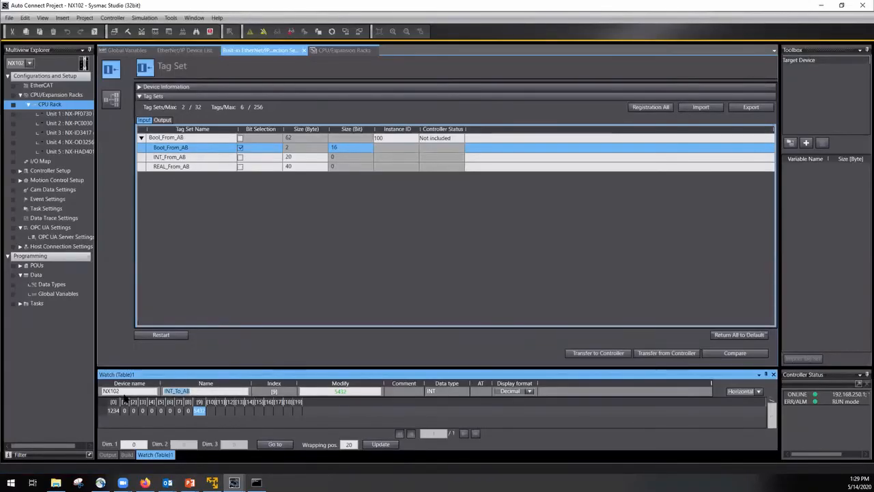
{"action": "type", "text": "r"}
{"action": "key", "text": "Down"}
{"action": "key", "text": "Return"}
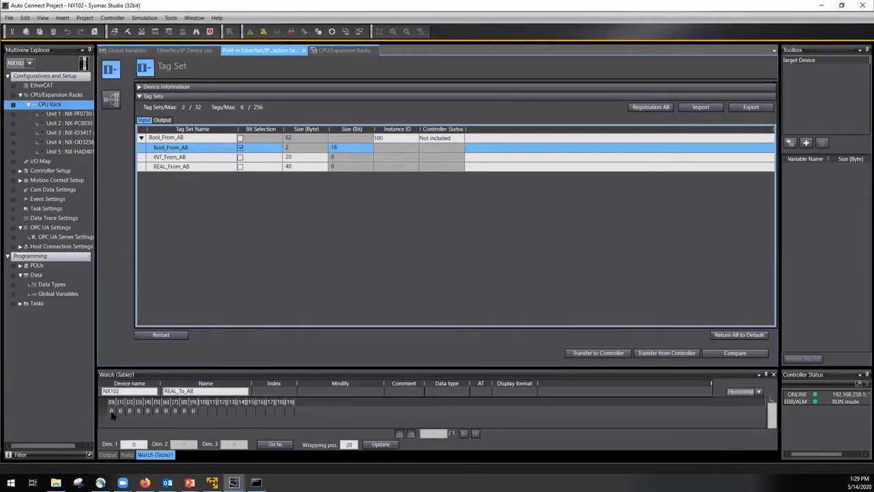
Step: Set REAL_To_AB element [0] to 123.456
{"action": "left_click", "coordinate": [112, 411]}
{"action": "type", "text": "123.45"}
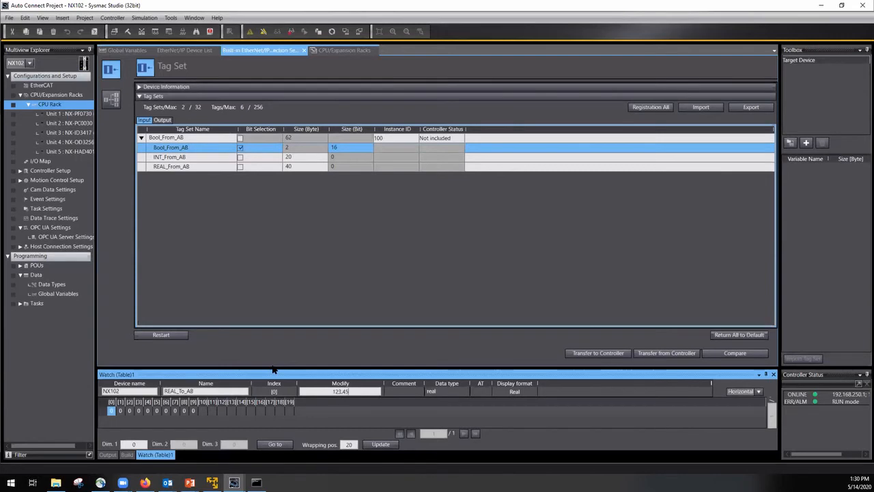
{"action": "type", "text": "6"}
{"action": "key", "text": "Return"}
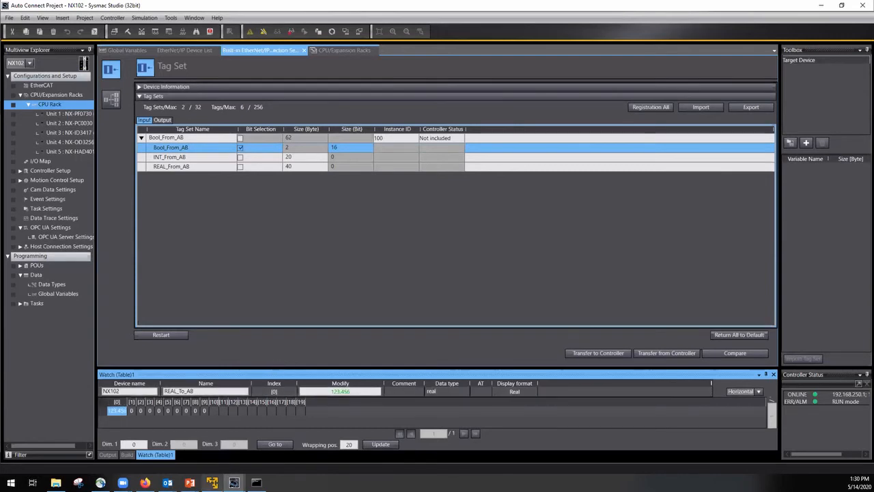
Step: Switch to Logix Designer and check the transferred REAL words in NX102:I.Data[11] and NX102:I.Data[12]
{"action": "left_click", "coordinate": [213, 482]}
{"action": "left_click", "coordinate": [396, 280]}
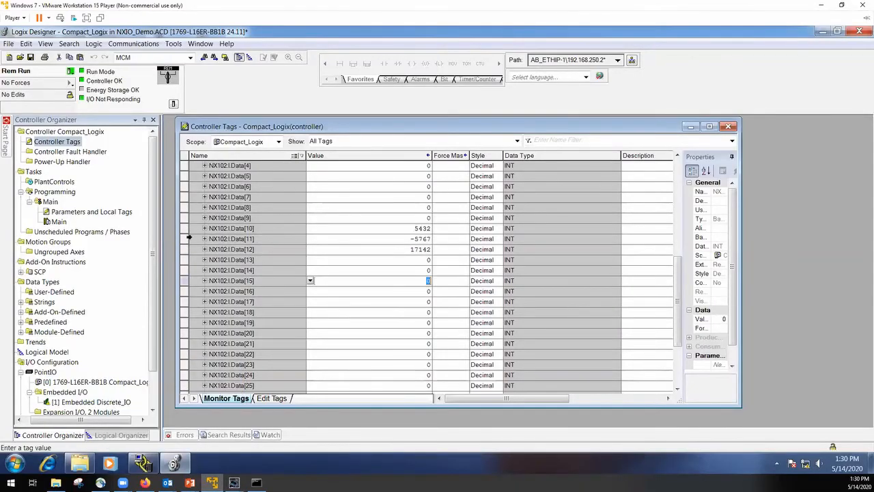
{"action": "left_click", "coordinate": [225, 239]}
{"action": "left_click", "coordinate": [396, 239]}
{"action": "left_click", "coordinate": [396, 249]}
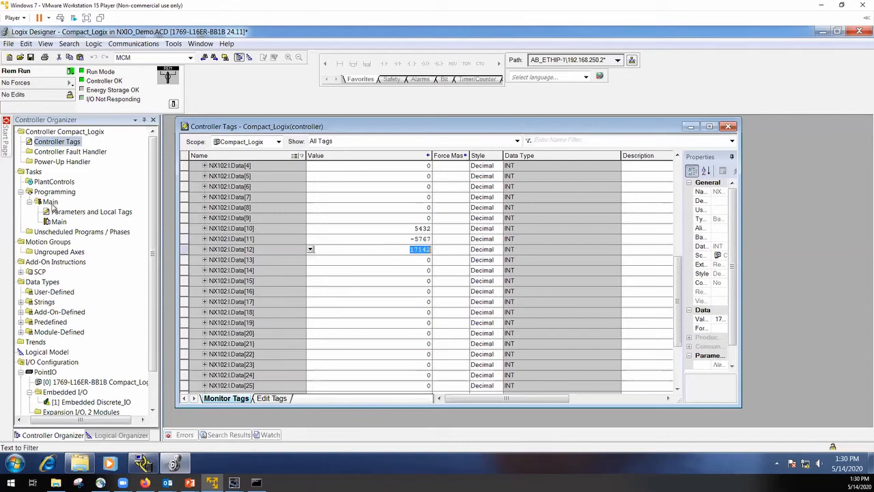
Step: Open the Main routine and add a COP (Copy File) instruction to rung 0
{"action": "left_click", "coordinate": [60, 222]}
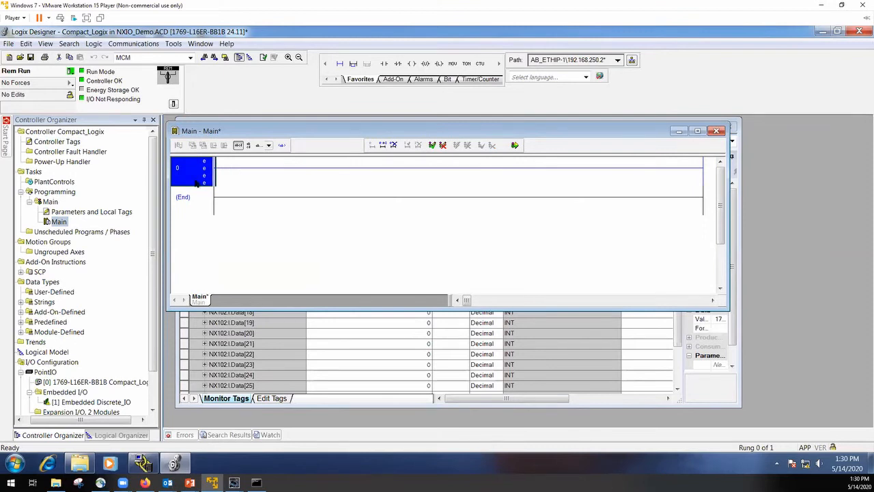
{"action": "double_click", "coordinate": [182, 179]}
{"action": "type", "text": "cop"}
{"action": "key", "text": "Return"}
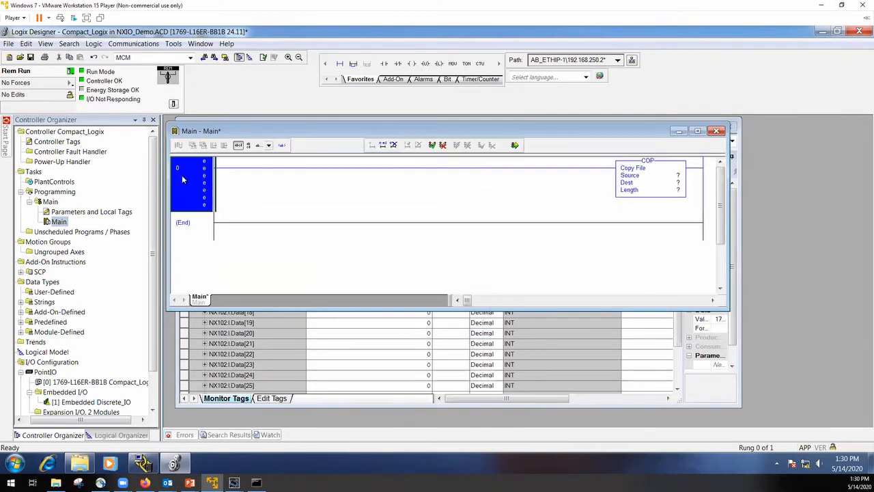
{"action": "left_click_drag", "start_coordinate": [594, 400], "coordinate": [627, 180]}
Step: Set the Copy File instruction's source to Local:1:I.Data.11
{"action": "left_click", "coordinate": [656, 219]}
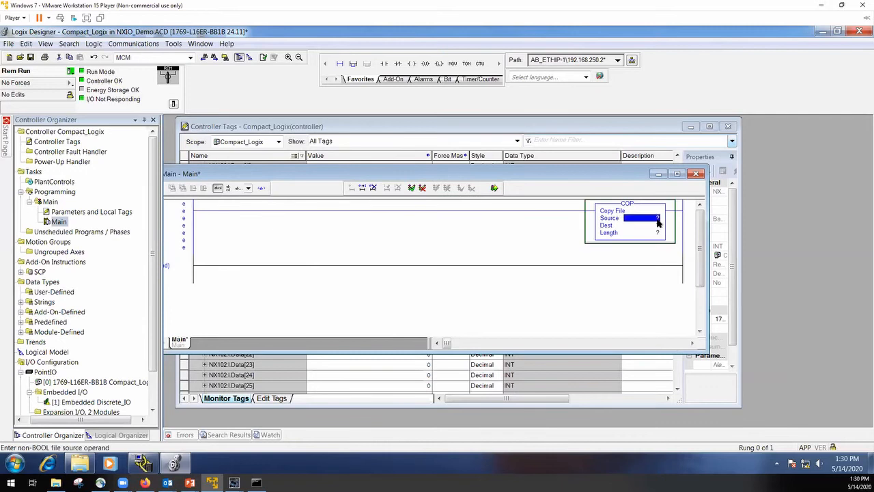
{"action": "left_click", "coordinate": [657, 218]}
{"action": "type", "text": "nx102:C"}
{"action": "left_click", "coordinate": [665, 219]}
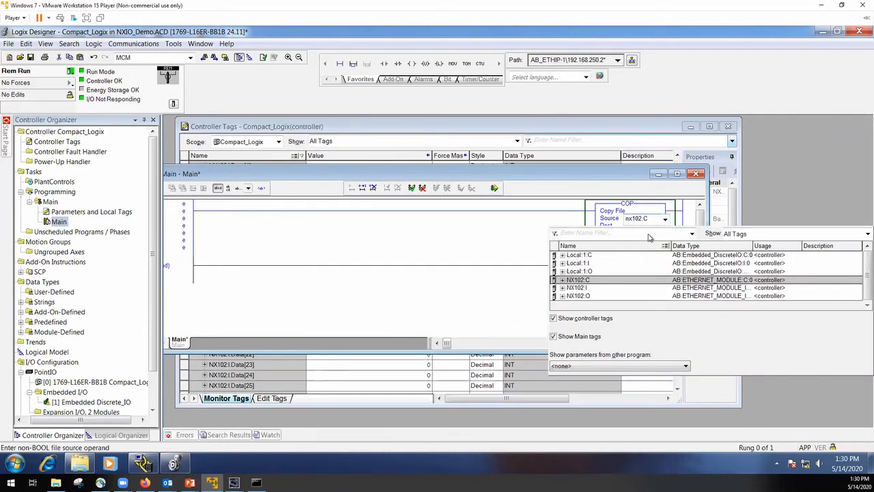
{"action": "left_click", "coordinate": [561, 264]}
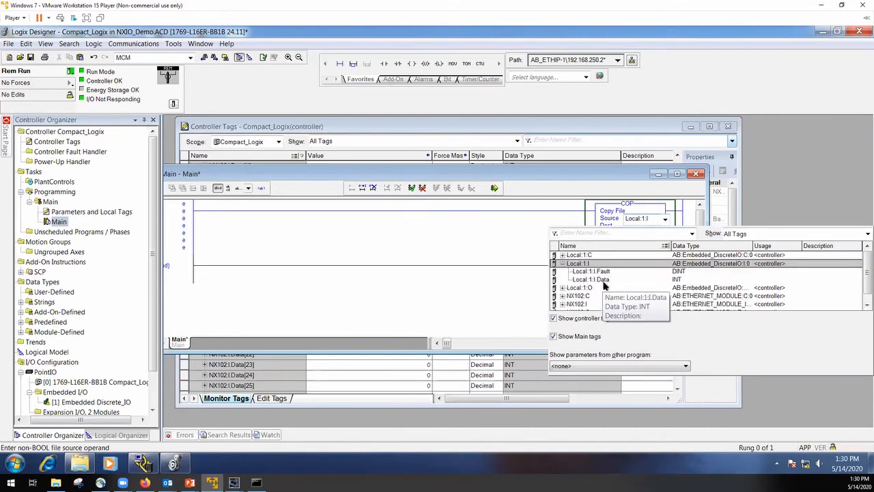
{"action": "left_click", "coordinate": [605, 281]}
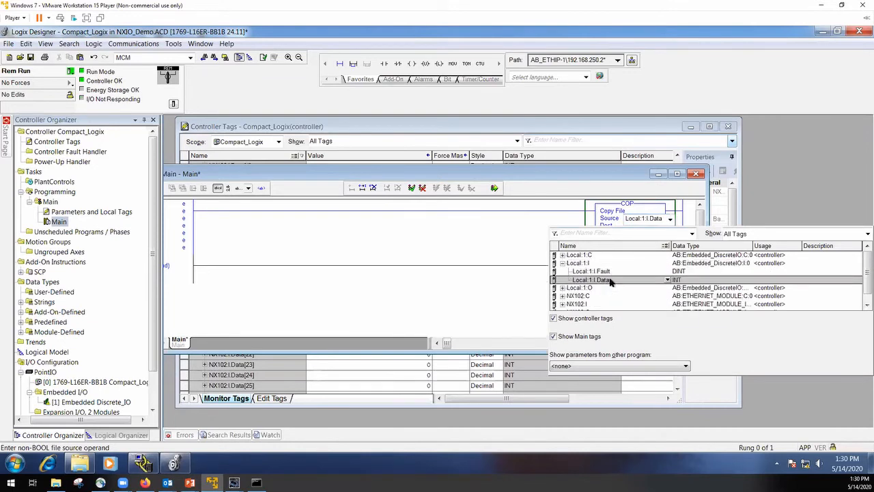
{"action": "left_click", "coordinate": [668, 282]}
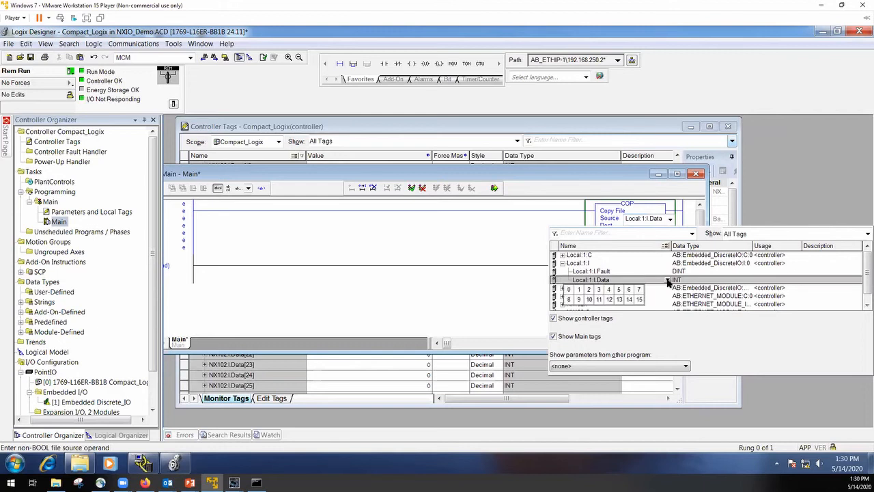
{"action": "left_click", "coordinate": [601, 305]}
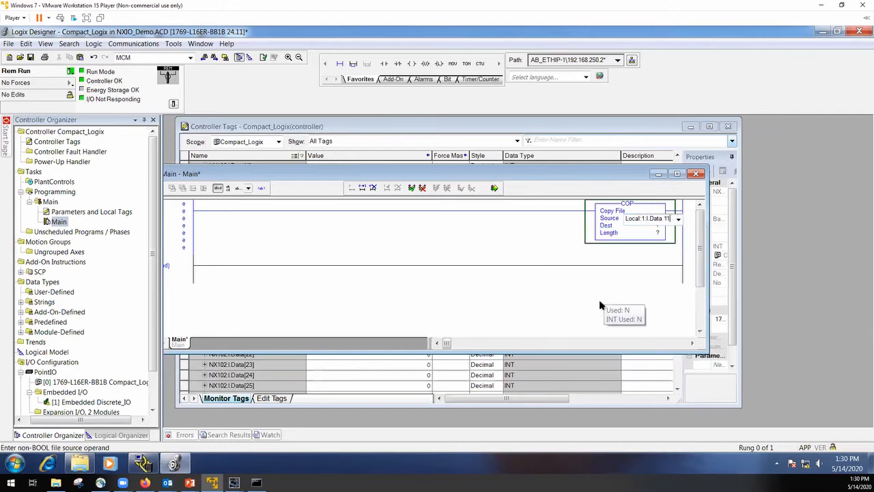
{"action": "key", "text": "Return"}
Step: Set the Copy File destination to Real_From_Omron and its length to 2
{"action": "left_click", "coordinate": [650, 226]}
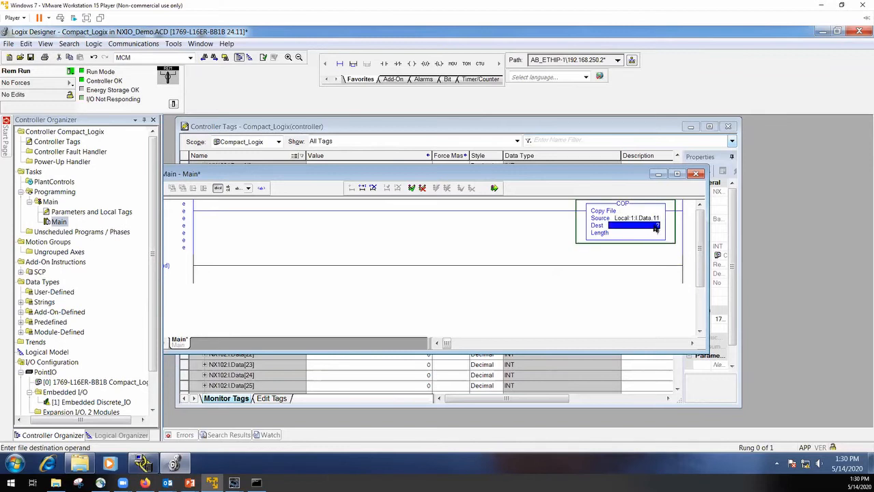
{"action": "double_click", "coordinate": [653, 227]}
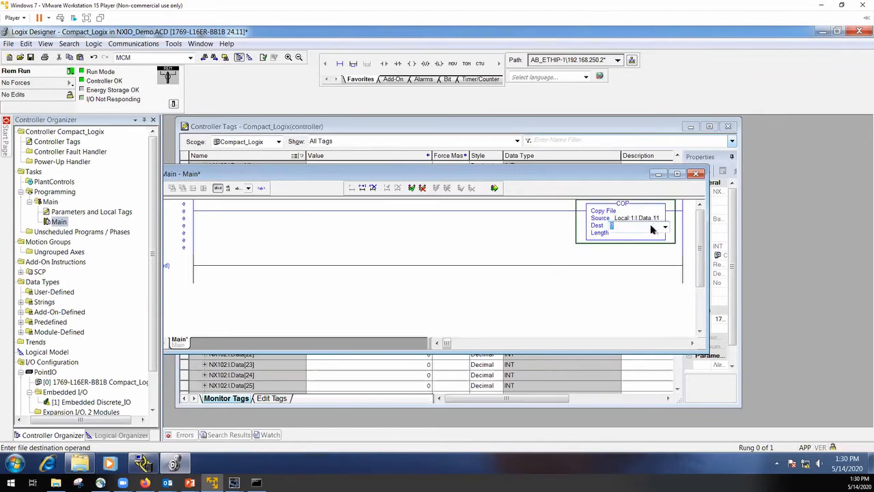
{"action": "type", "text": "Real_From_Omron"}
{"action": "key", "text": "Return"}
{"action": "type", "text": "2"}
{"action": "key", "text": "Return"}
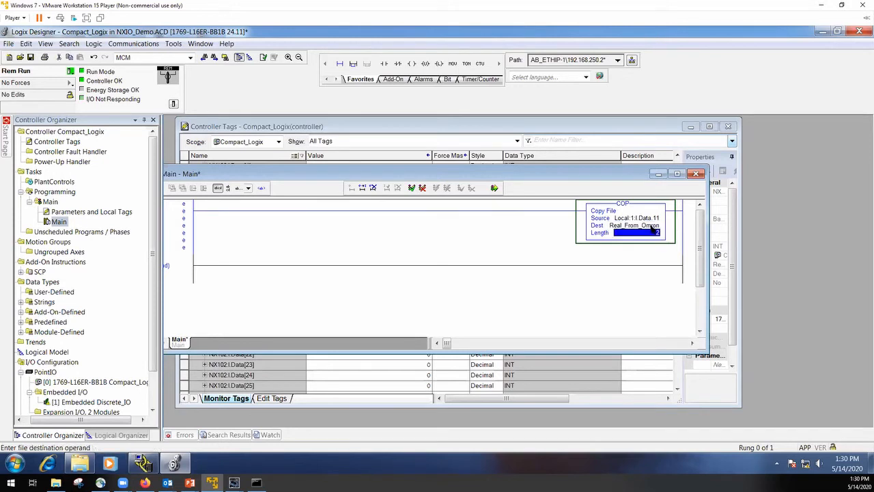
Step: Create the Real_From_Omron destination tag with data type REAL
{"action": "left_click", "coordinate": [633, 227]}
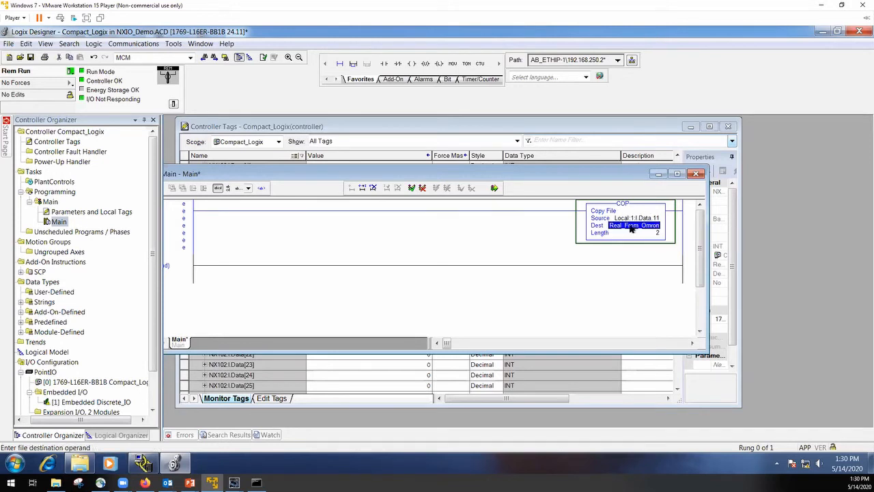
{"action": "key", "text": "ctrl+w"}
{"action": "double_click", "coordinate": [410, 246]}
{"action": "type", "text": "REAL"}
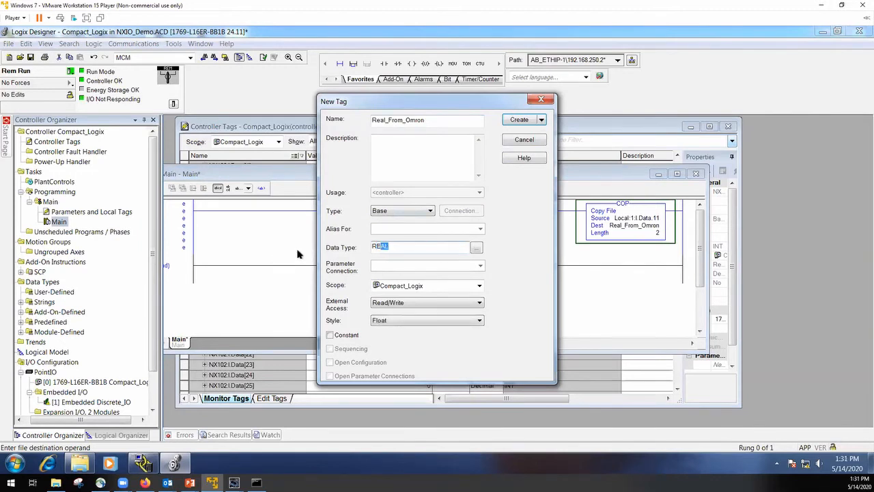
{"action": "key", "text": "Return"}
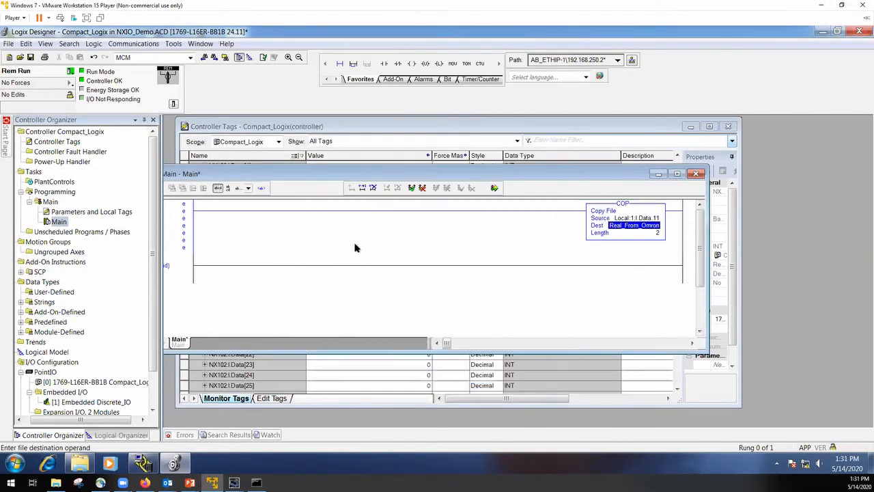
Step: Change the Copy File instruction's source to NX102:I.Data[11]
{"action": "left_click", "coordinate": [176, 231]}
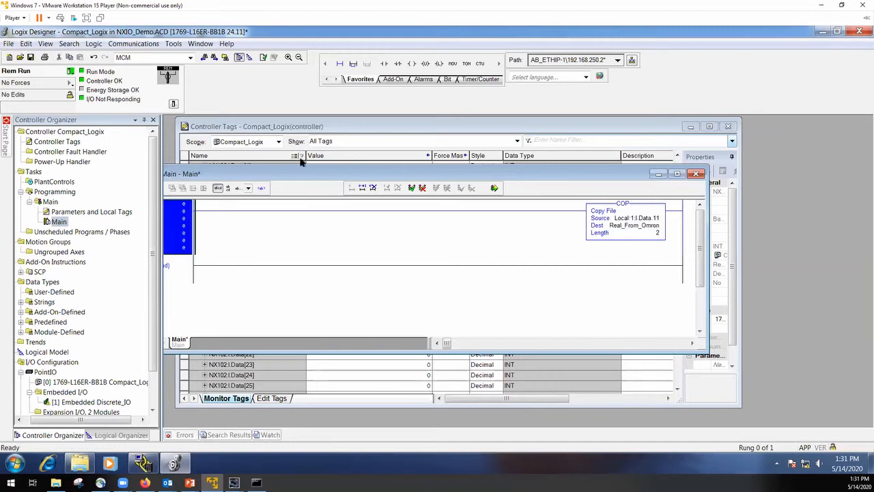
{"action": "left_click_drag", "start_coordinate": [296, 173], "coordinate": [287, 336]}
{"action": "left_click_drag", "start_coordinate": [277, 316], "coordinate": [313, 163]}
{"action": "left_click", "coordinate": [662, 207]}
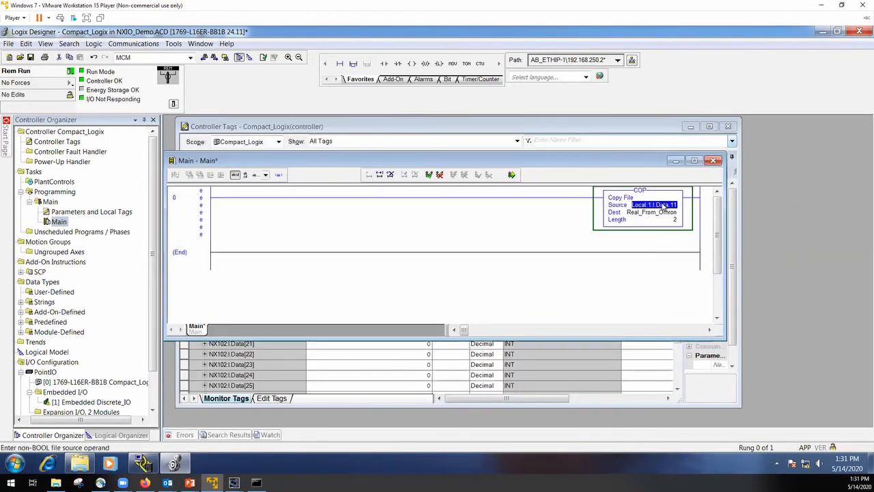
{"action": "double_click", "coordinate": [662, 206]}
{"action": "type", "text": "nx102:C"}
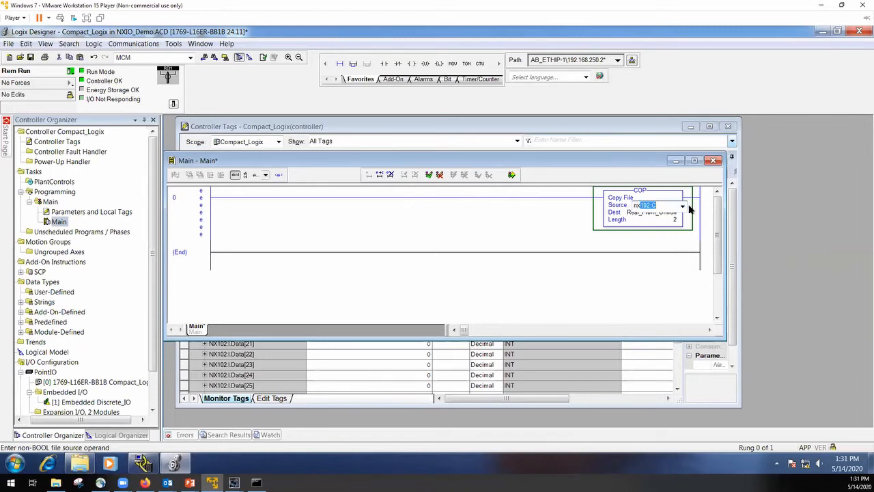
{"action": "left_click", "coordinate": [682, 206]}
{"action": "left_click", "coordinate": [561, 274]}
{"action": "scroll", "coordinate": [567, 284], "scroll_direction": "down", "scroll_amount": 1}
{"action": "left_click", "coordinate": [569, 274]}
{"action": "scroll", "coordinate": [571, 274], "scroll_direction": "down", "scroll_amount": 4}
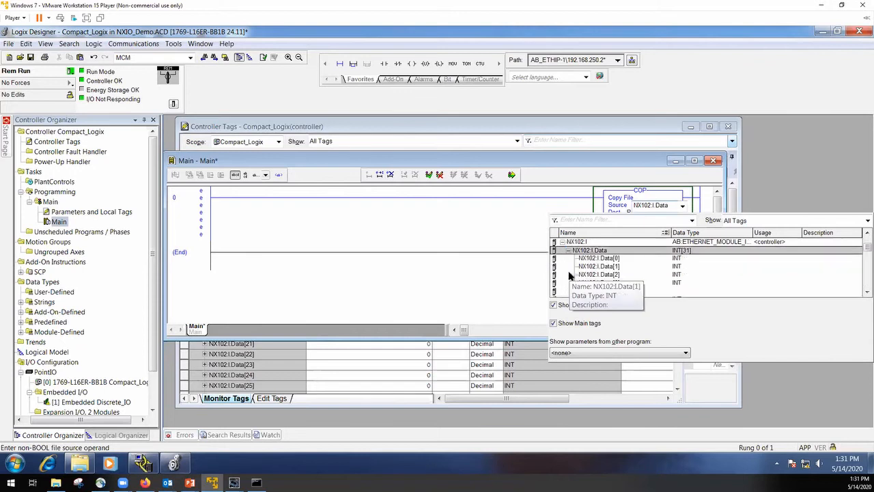
{"action": "scroll", "coordinate": [573, 274], "scroll_direction": "down", "scroll_amount": 8}
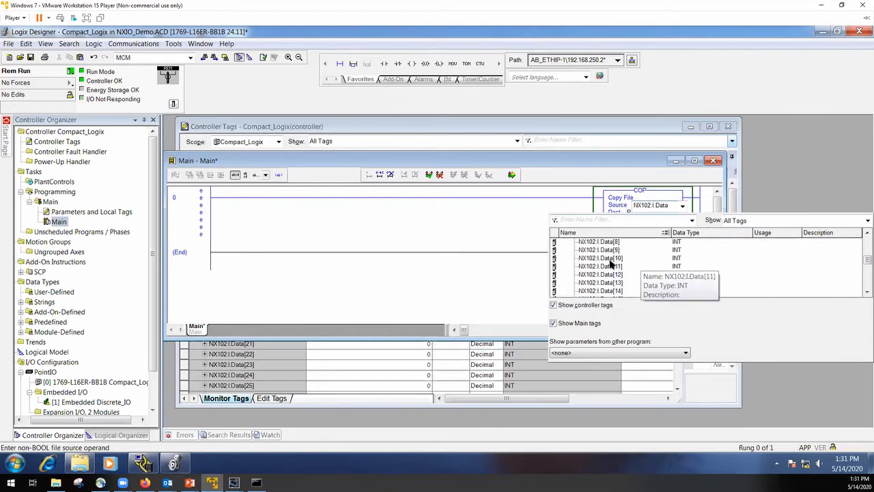
{"action": "double_click", "coordinate": [608, 267]}
{"action": "left_click", "coordinate": [656, 256]}
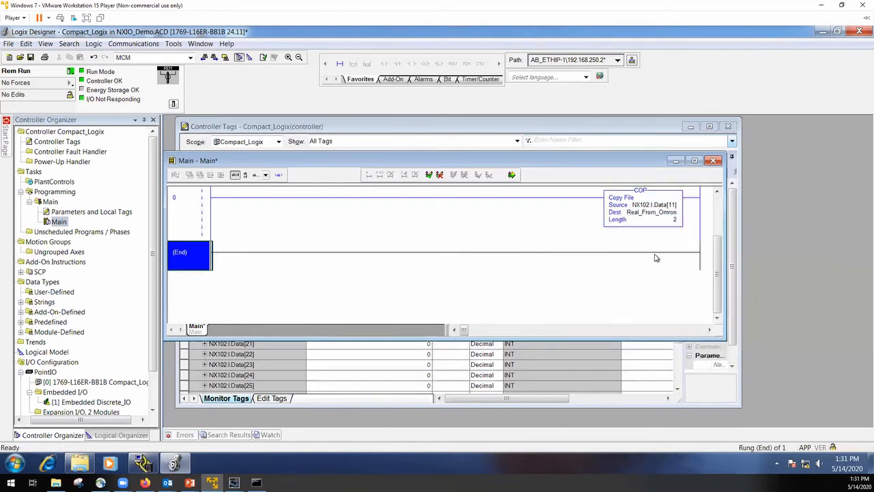
Step: Finalize the online edits to rung 0 and check the value of Real_From_Omron
{"action": "left_click", "coordinate": [198, 213]}
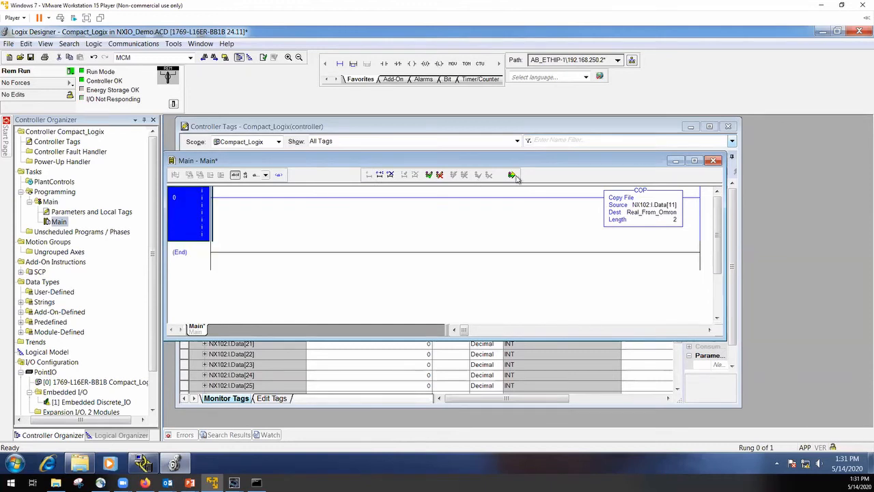
{"action": "left_click", "coordinate": [377, 367]}
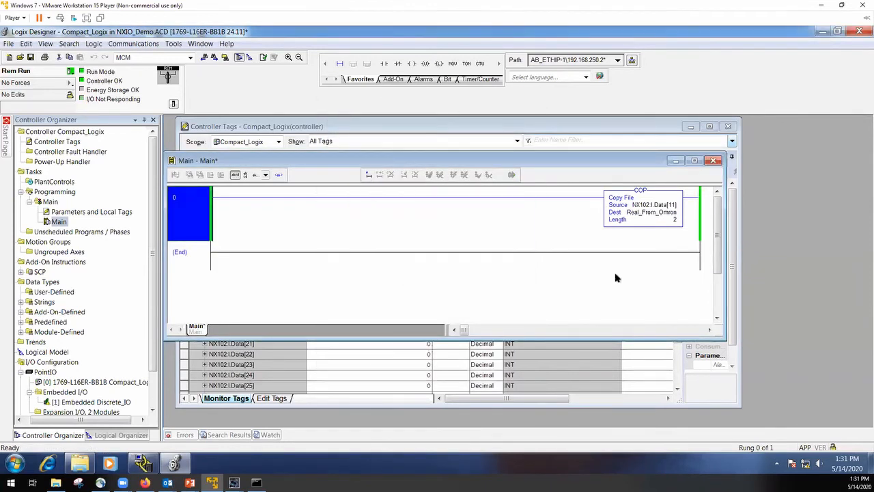
{"action": "mouse_move", "coordinate": [651, 213]}
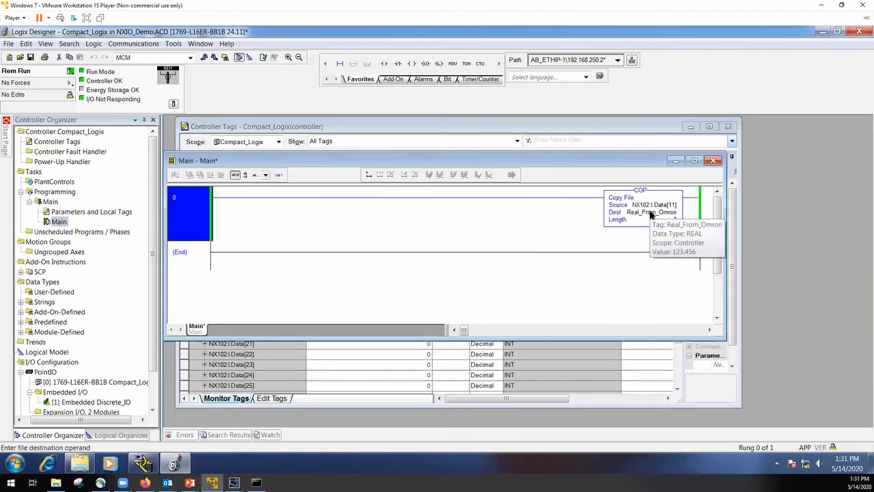
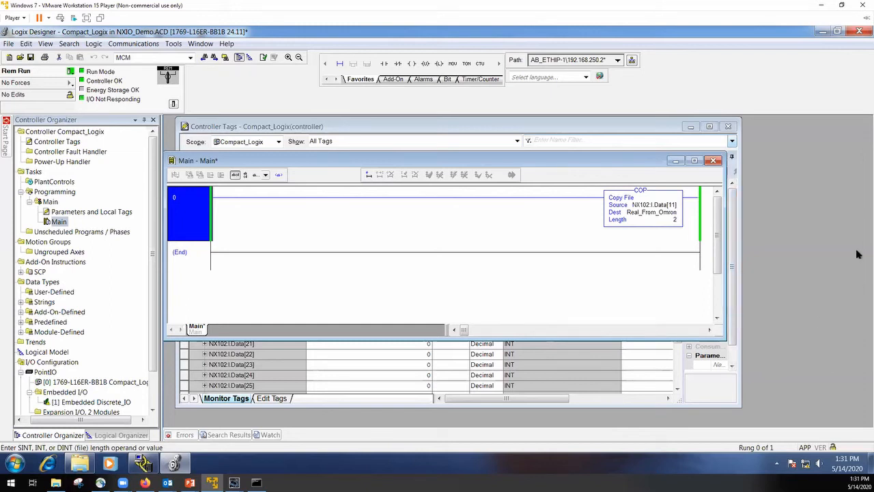
Step: Monitor the controller tags and expand NX102:O.Data[0] to show its individual bits
{"action": "left_click", "coordinate": [65, 142]}
{"action": "double_click", "coordinate": [66, 142]}
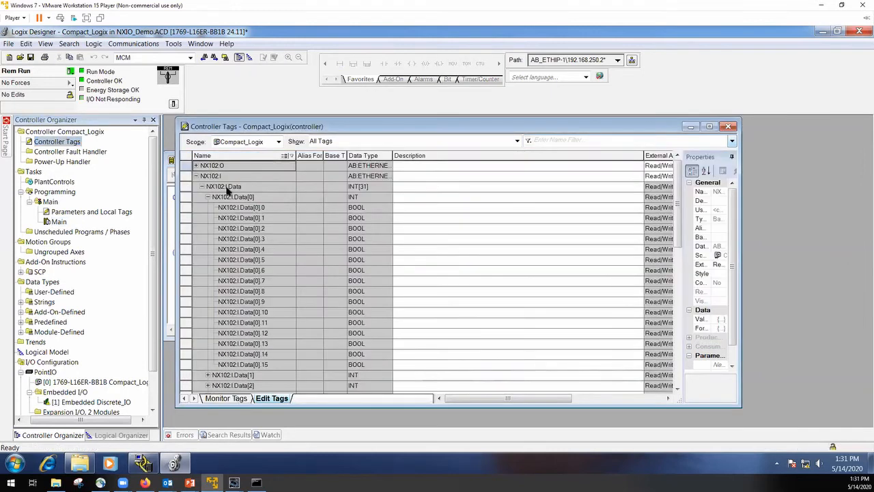
{"action": "left_click", "coordinate": [196, 177]}
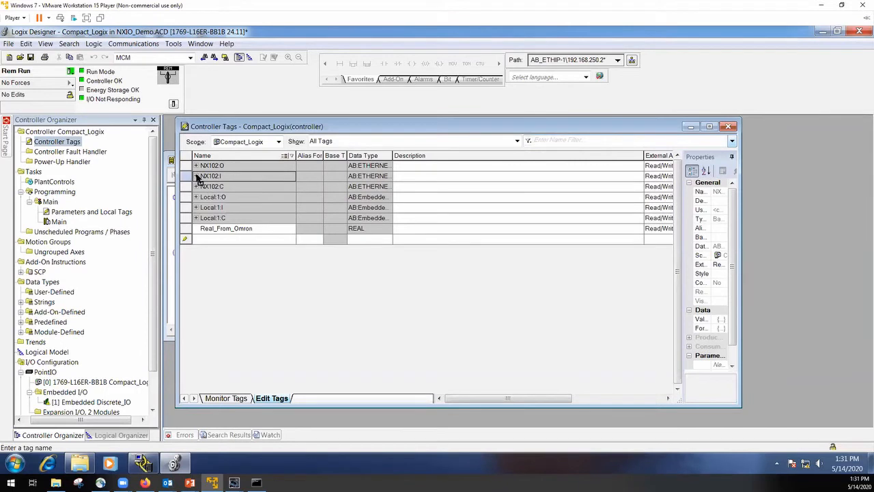
{"action": "left_click", "coordinate": [196, 169]}
{"action": "left_click", "coordinate": [199, 176]}
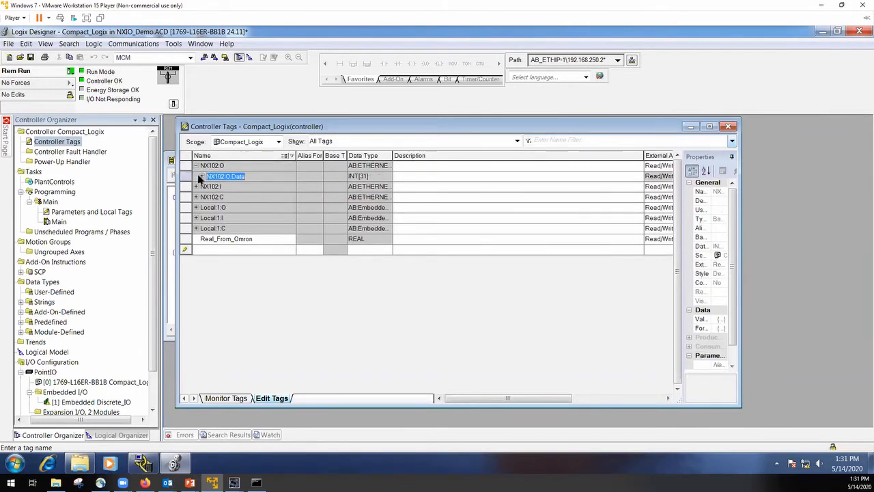
{"action": "left_click", "coordinate": [203, 175]}
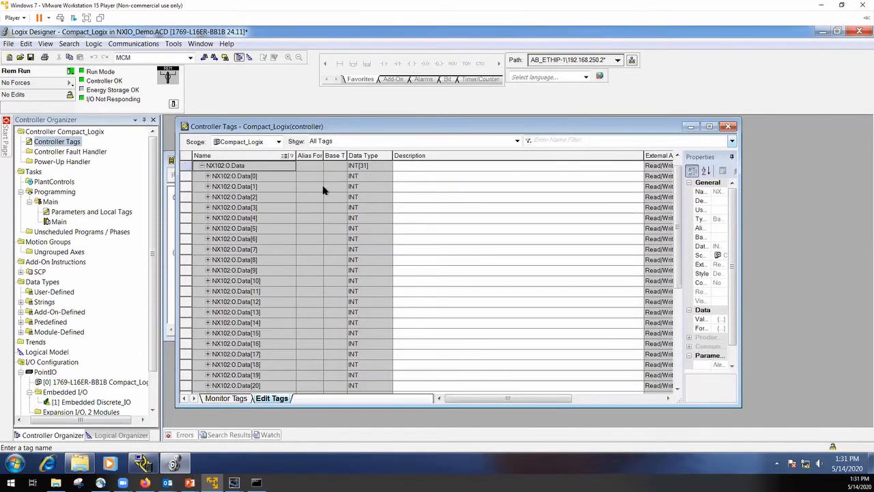
{"action": "left_click", "coordinate": [220, 399]}
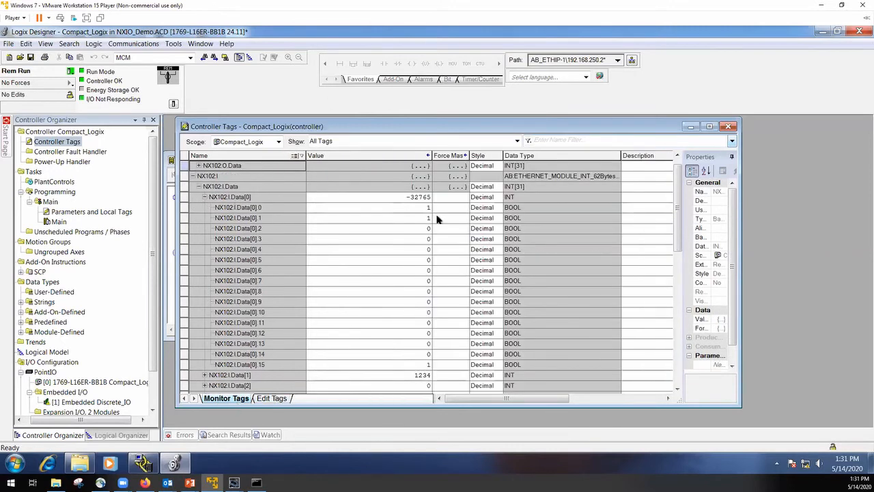
{"action": "left_click", "coordinate": [198, 165]}
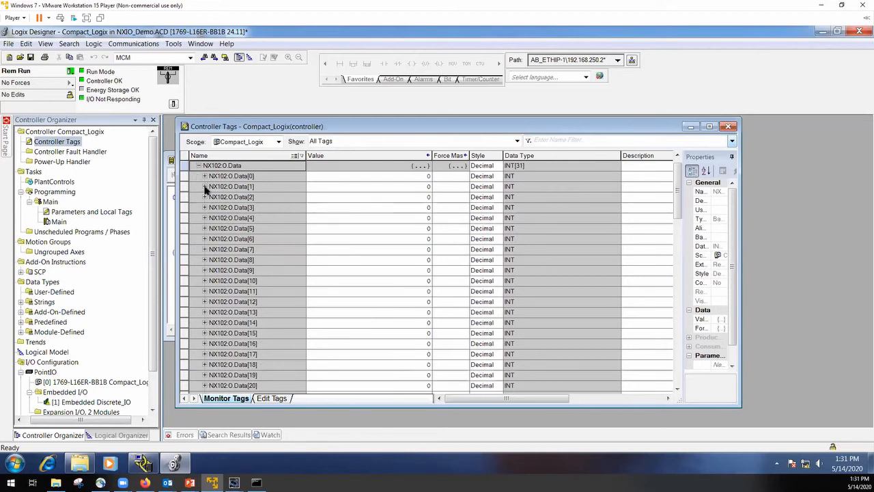
{"action": "left_click", "coordinate": [204, 175]}
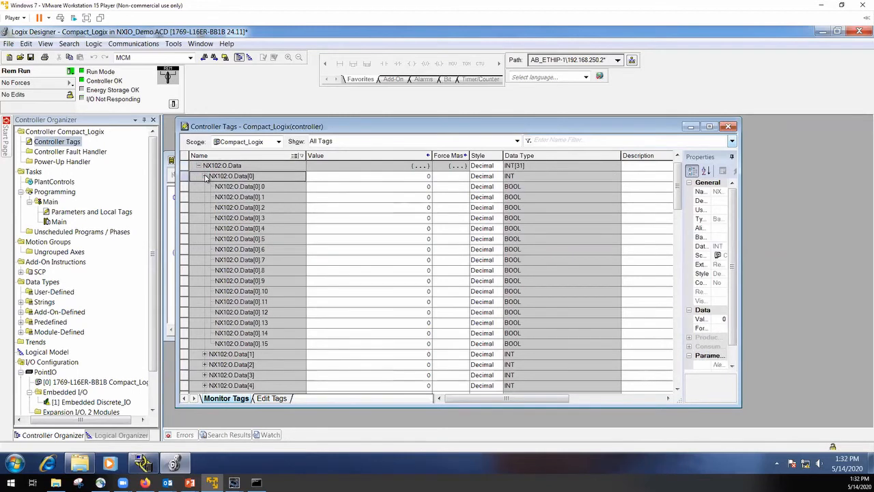
Step: Set bits 0, 1, 2, 4 and 6 of NX102:O.Data[0] to 1
{"action": "double_click", "coordinate": [408, 188]}
{"action": "type", "text": "1"}
{"action": "left_click", "coordinate": [400, 200]}
{"action": "type", "text": "1"}
{"action": "left_click", "coordinate": [408, 208]}
{"action": "type", "text": "1"}
{"action": "left_click", "coordinate": [412, 228]}
{"action": "type", "text": "1"}
{"action": "left_click", "coordinate": [416, 250]}
{"action": "type", "text": "1"}
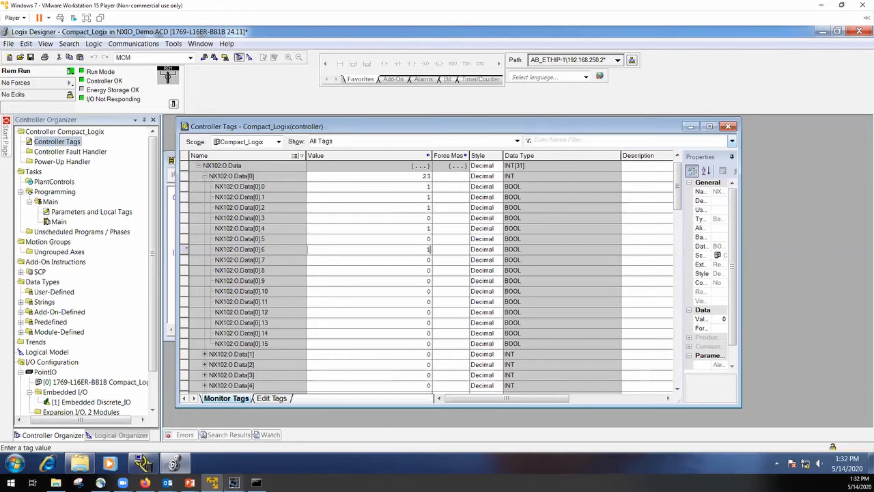
Step: Switch to the NX102 project in Sysmac Studio and watch the Bool_From_AB array in the watch table
{"action": "mouse_move", "coordinate": [235, 482]}
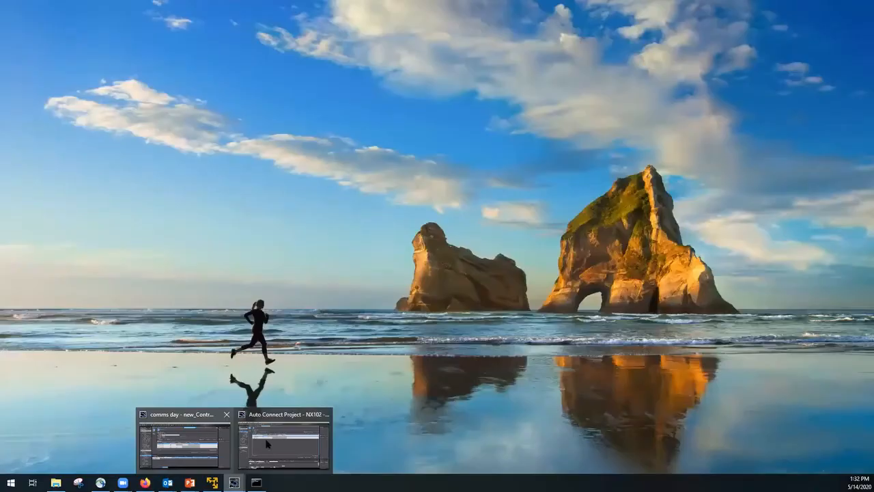
{"action": "left_click", "coordinate": [283, 444]}
{"action": "left_click", "coordinate": [215, 390]}
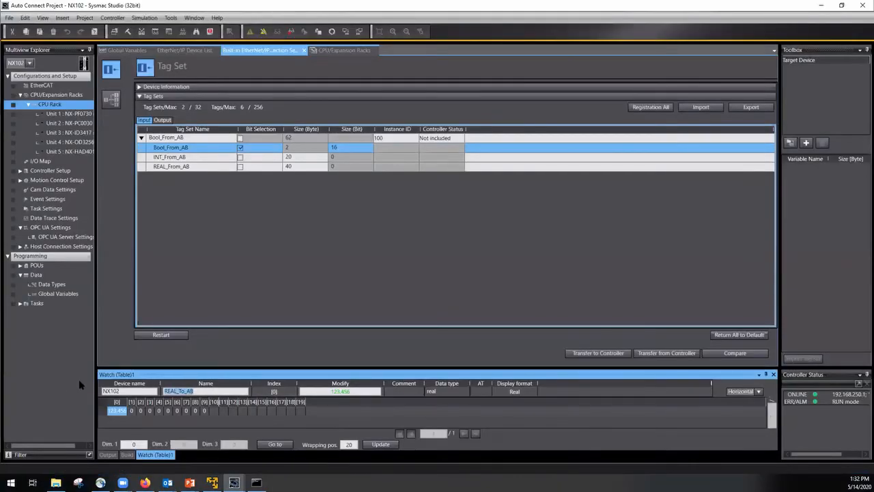
{"action": "type", "text": "b"}
{"action": "left_click", "coordinate": [183, 398]}
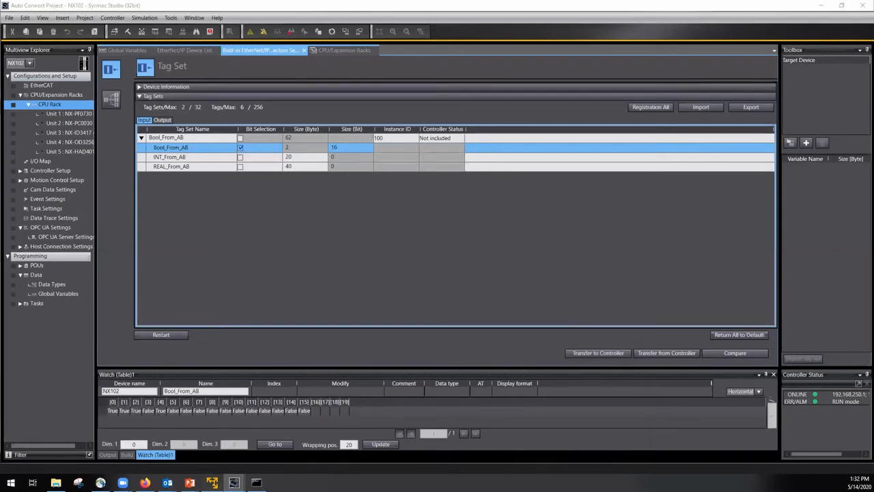
Step: Switch to Logix Designer, collapse NX102:O.Data[0], and set NX102:O.Data[1] to 123 and NX102:O.Data[3] to 456
{"action": "key", "text": "alt+Tab"}
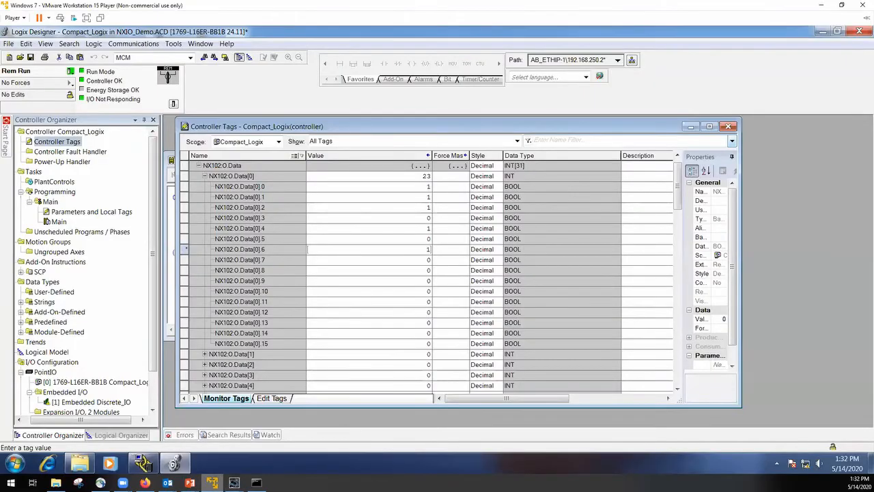
{"action": "left_click", "coordinate": [210, 177]}
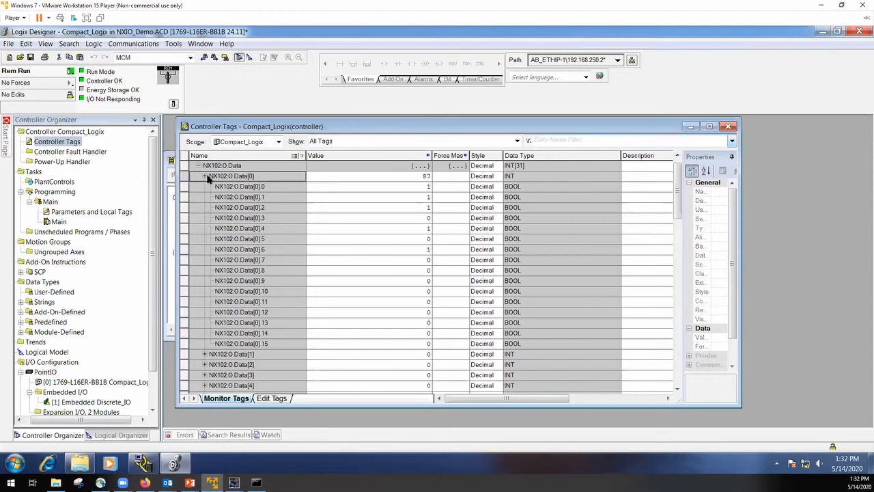
{"action": "left_click", "coordinate": [205, 177]}
{"action": "left_click", "coordinate": [374, 189]}
{"action": "type", "text": "123"}
{"action": "left_click", "coordinate": [374, 207]}
{"action": "type", "text": "456"}
{"action": "left_click", "coordinate": [380, 229]}
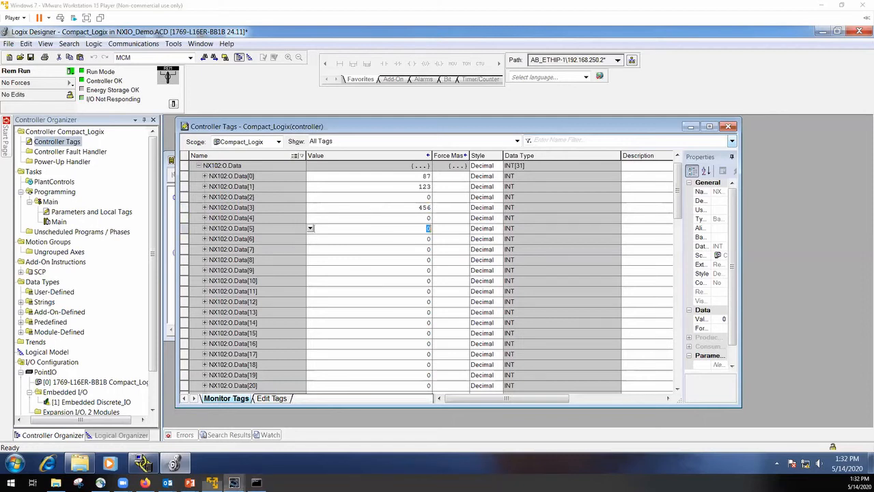
Step: Switch to Sysmac Studio, watch the INT_From_AB array and check its elements 0 and 2
{"action": "left_click", "coordinate": [273, 442]}
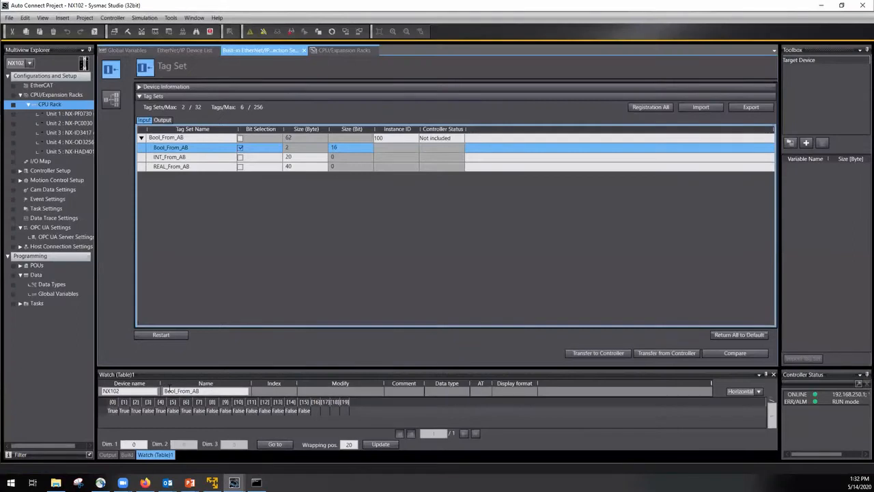
{"action": "left_click_drag", "start_coordinate": [211, 391], "coordinate": [46, 380]}
{"action": "type", "text": "int"}
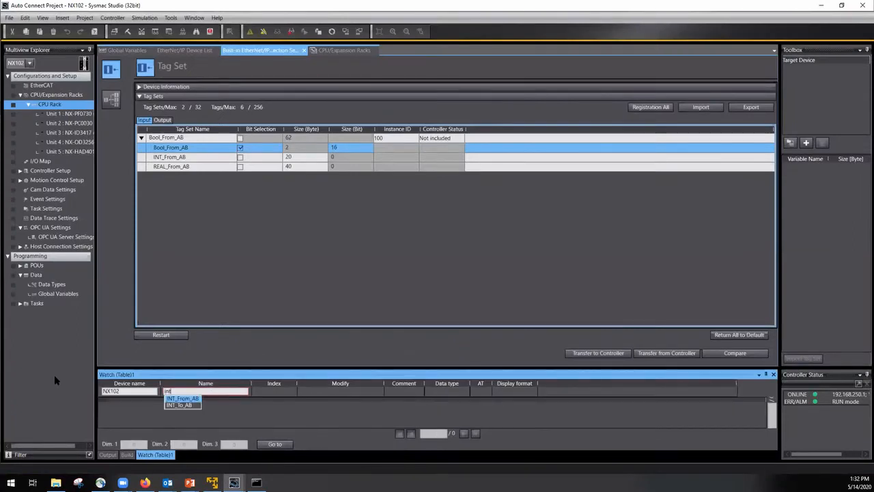
{"action": "key", "text": "Return"}
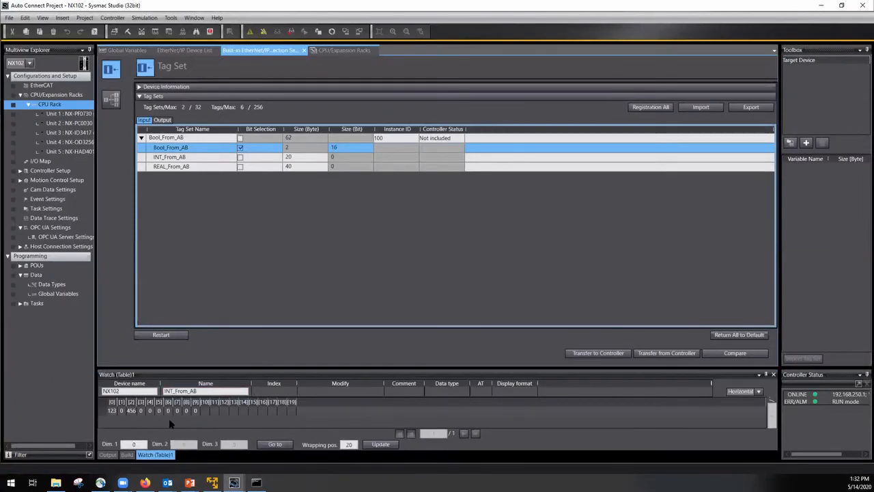
{"action": "left_click", "coordinate": [111, 411]}
{"action": "left_click", "coordinate": [131, 411]}
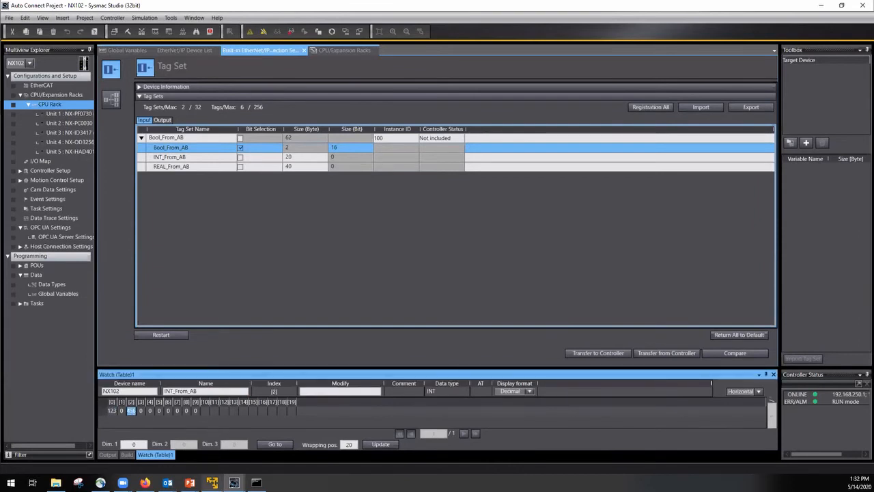
Step: Switch to Logix Designer, check the value of Real_From_Omron in the Copy File instruction, and minimize the tag and ladder windows
{"action": "left_click", "coordinate": [213, 482]}
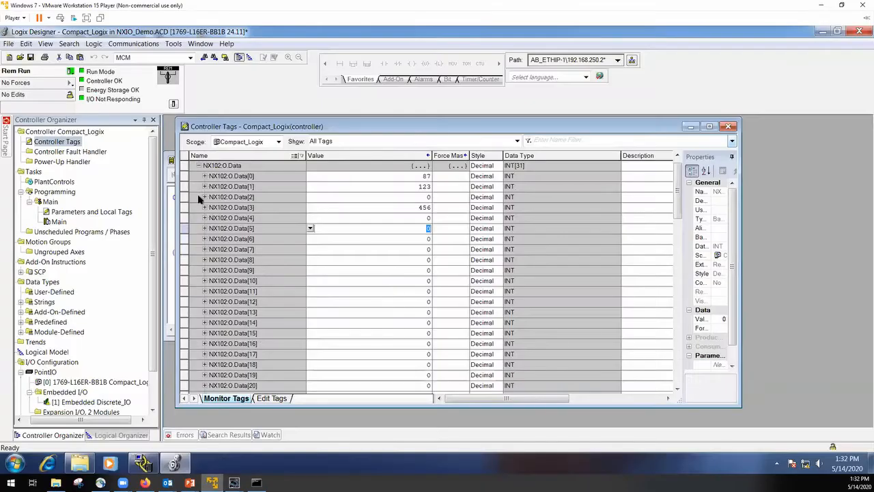
{"action": "left_click", "coordinate": [691, 129]}
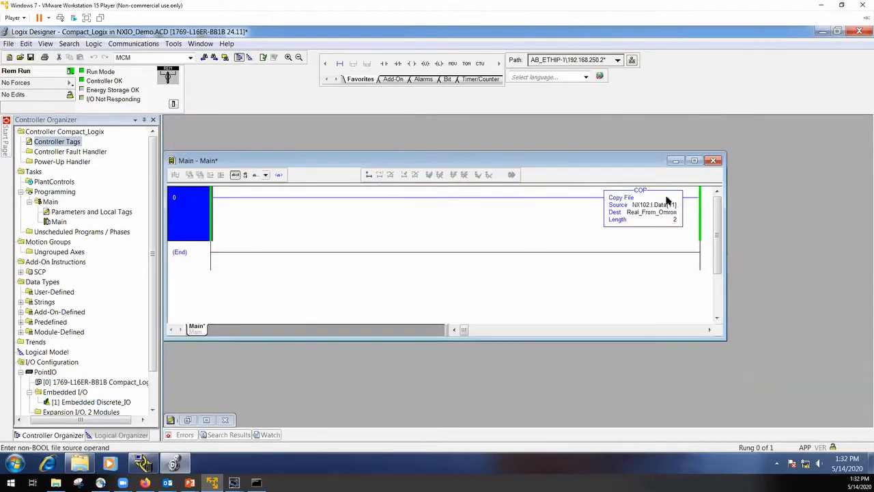
{"action": "mouse_move", "coordinate": [651, 215]}
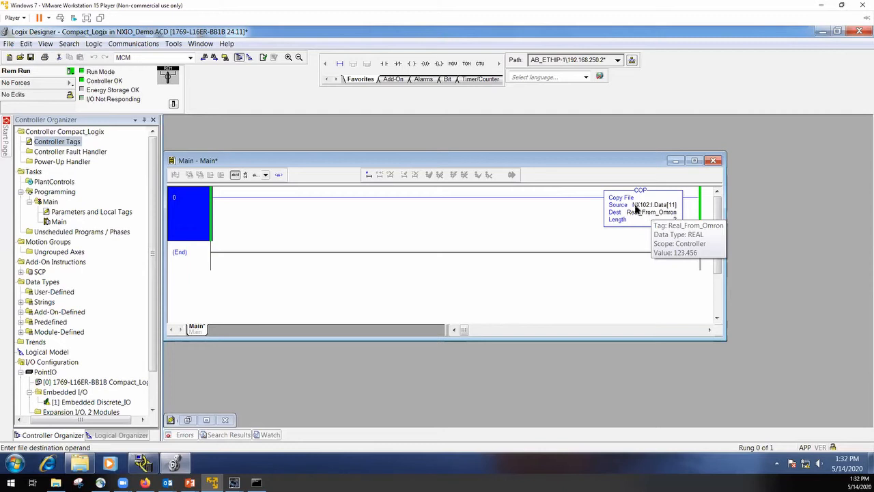
{"action": "left_click", "coordinate": [673, 161]}
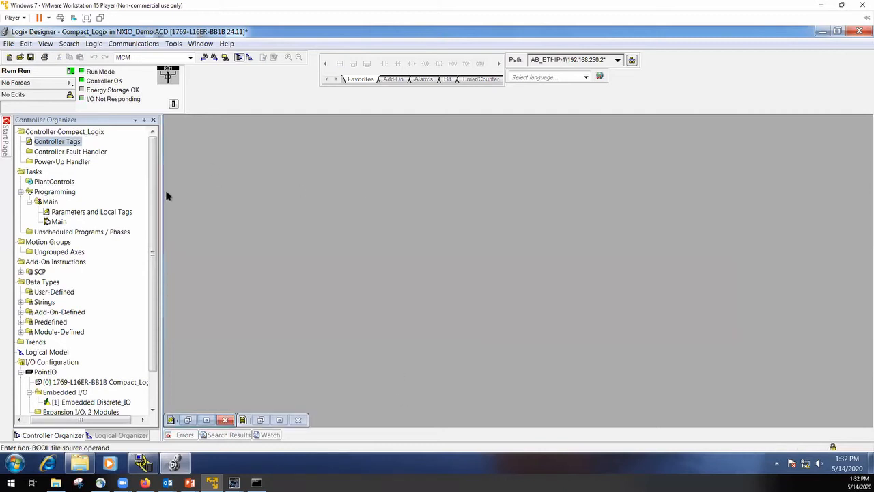
Step: Locate the NX102 Ethernet module under I/O Configuration and check the input tag set's instance ID in Sysmac Studio
{"action": "scroll", "coordinate": [144, 328], "scroll_direction": "down", "scroll_amount": 2}
{"action": "left_click", "coordinate": [56, 402]}
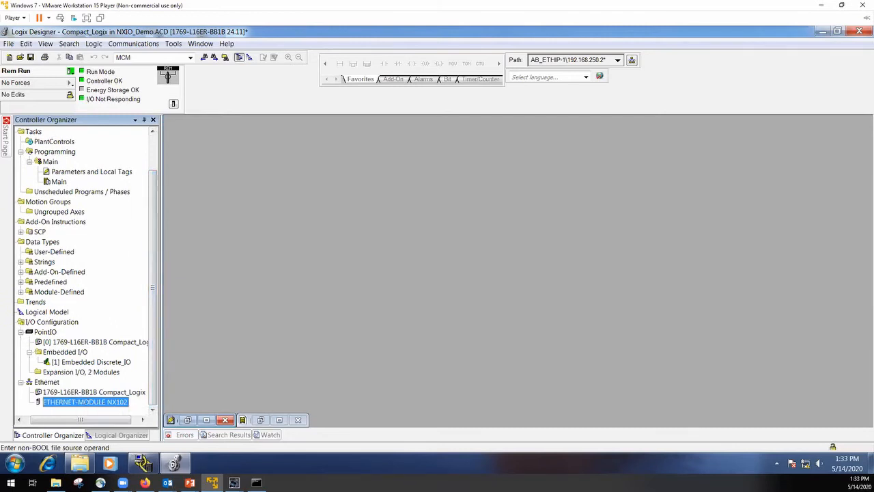
{"action": "left_click", "coordinate": [234, 482]}
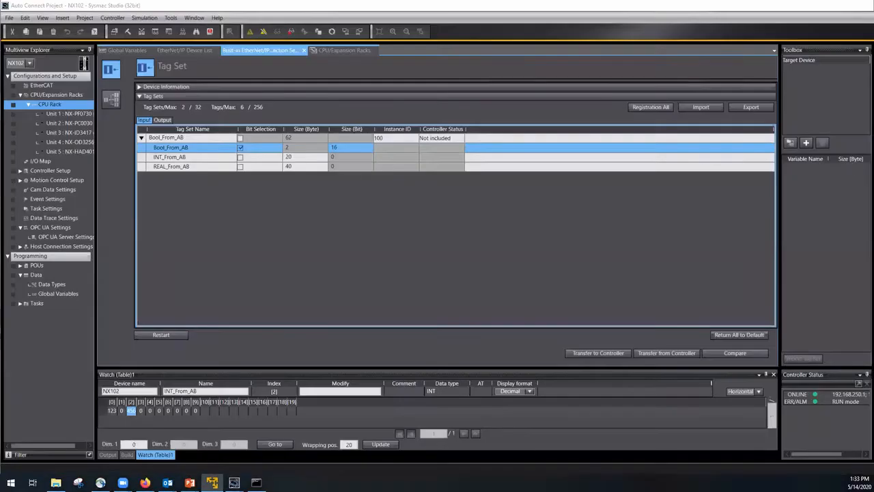
{"action": "left_click", "coordinate": [393, 138]}
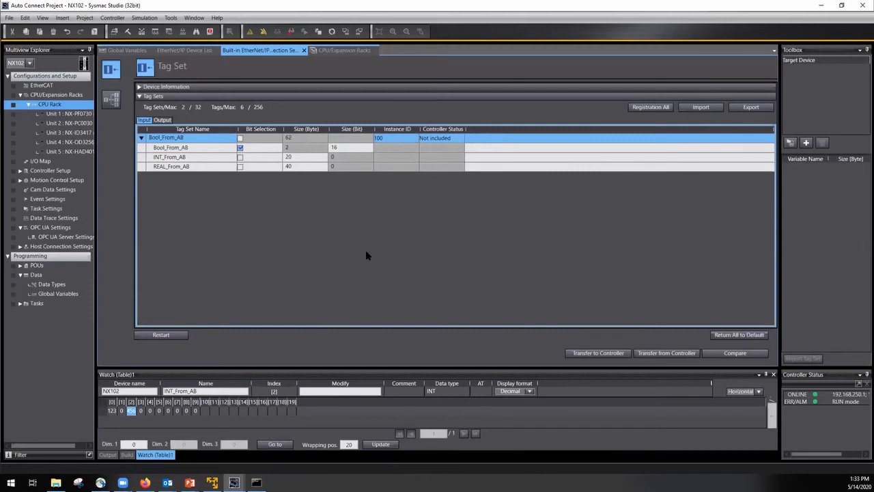
Step: Switch to Logix Designer, review the NX102 module's general and connection properties, and close them without changes
{"action": "left_click", "coordinate": [212, 483]}
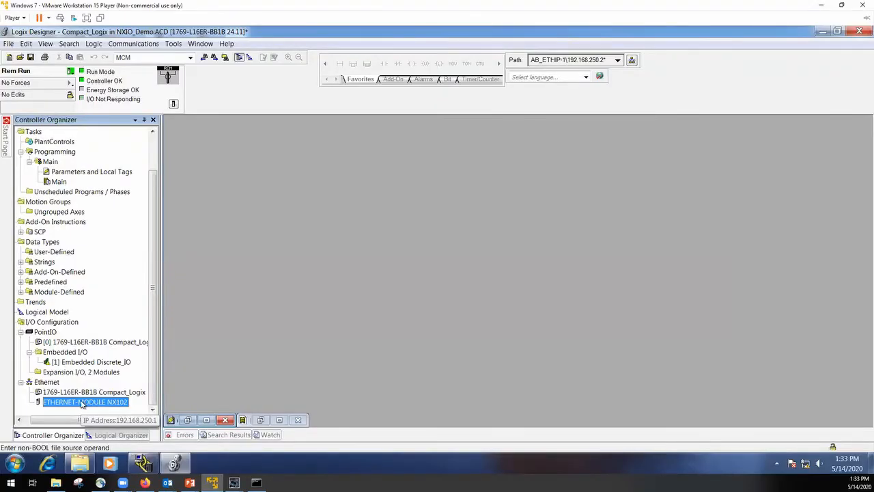
{"action": "double_click", "coordinate": [81, 403]}
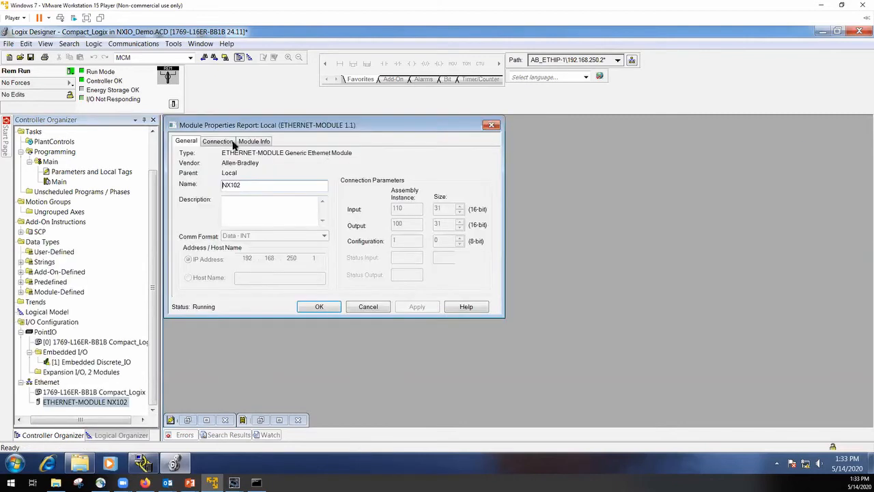
{"action": "left_click", "coordinate": [231, 142]}
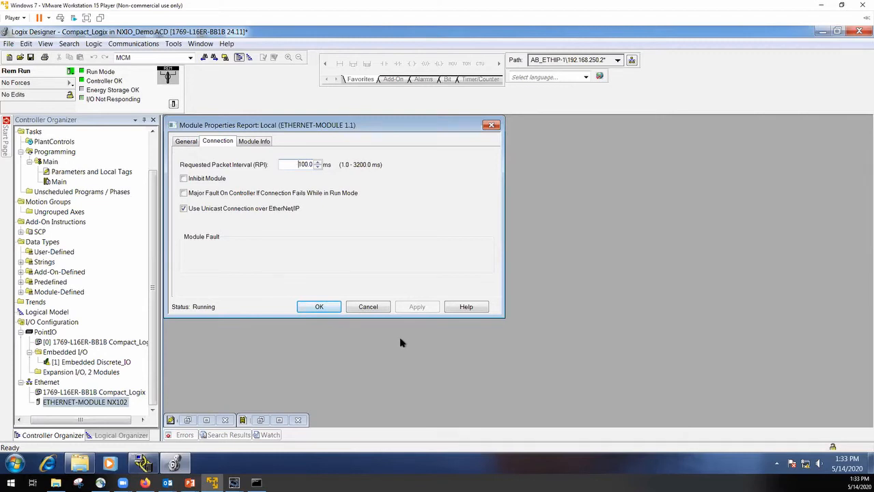
{"action": "left_click", "coordinate": [363, 307]}
Step: Take the CompactLogix project offline, switch to Sysmac Studio and take the NX102 project offline
{"action": "left_click", "coordinate": [71, 71]}
{"action": "left_click", "coordinate": [95, 84]}
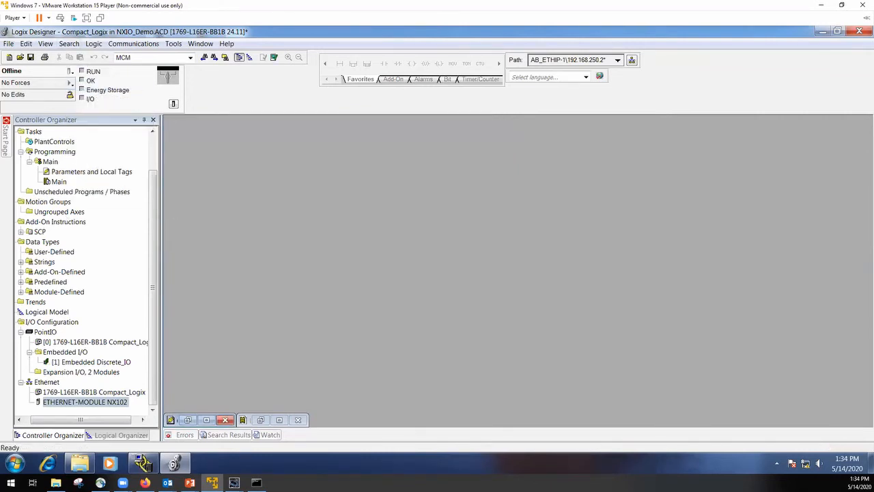
{"action": "left_click", "coordinate": [234, 483]}
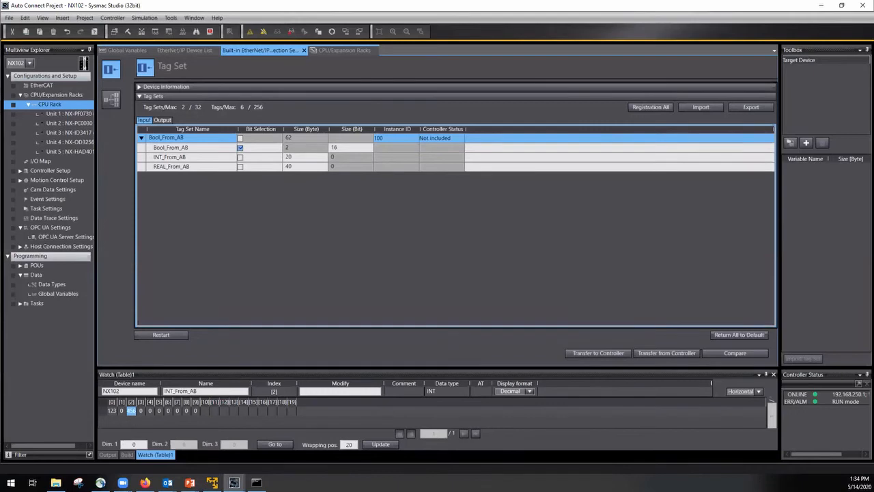
{"action": "left_click", "coordinate": [211, 482]}
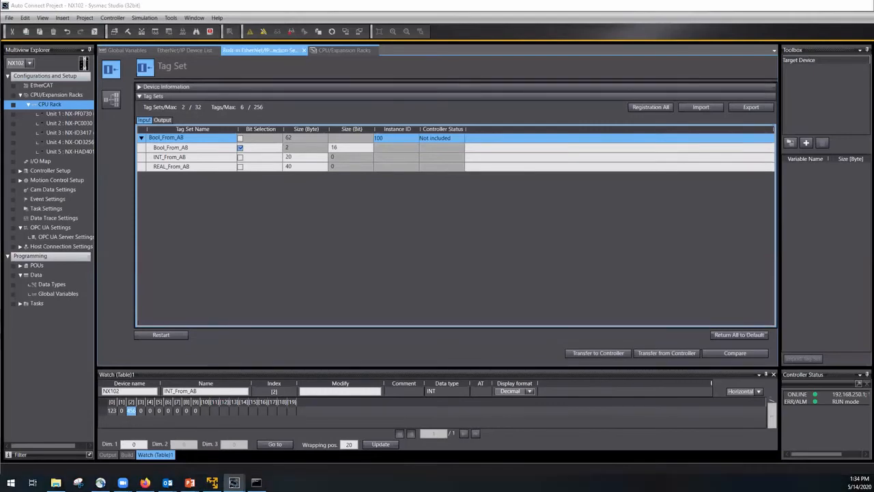
{"action": "left_click", "coordinate": [224, 224]}
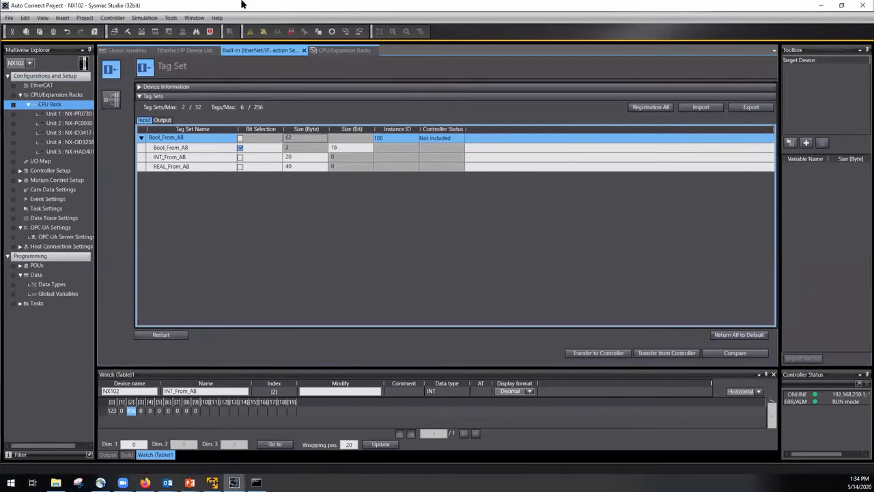
{"action": "left_click", "coordinate": [264, 32]}
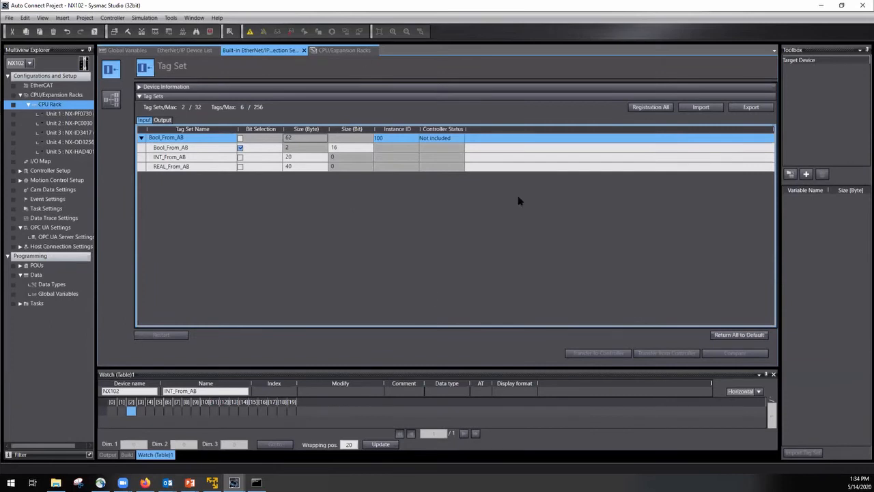
Step: Show the output tag sets and display the EDS library for the target devices
{"action": "left_click", "coordinate": [141, 138]}
{"action": "left_click", "coordinate": [162, 120]}
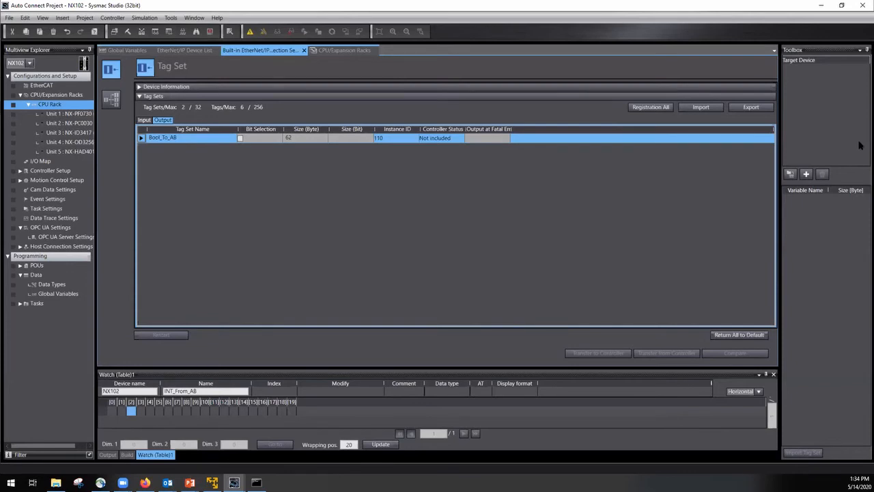
{"action": "right_click", "coordinate": [804, 132]}
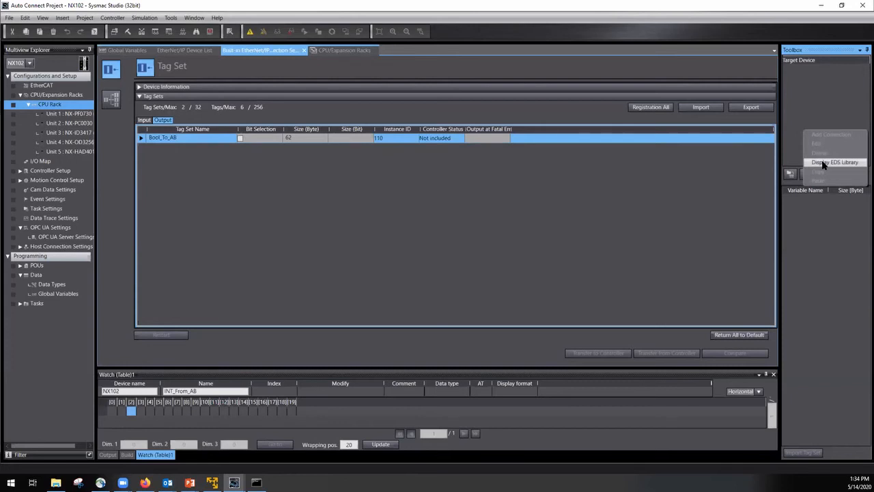
{"action": "left_click", "coordinate": [824, 164]}
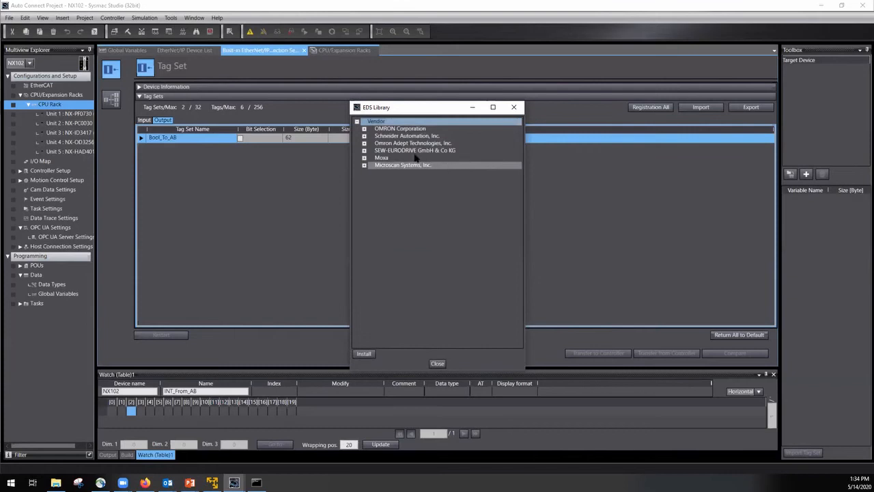
Step: Examine the EDS library's device entries for Microscan, Moxa, SEW-EURODRIVE, Omron Adept and Schneider, and close the library
{"action": "left_click", "coordinate": [364, 164]}
{"action": "left_click", "coordinate": [364, 157]}
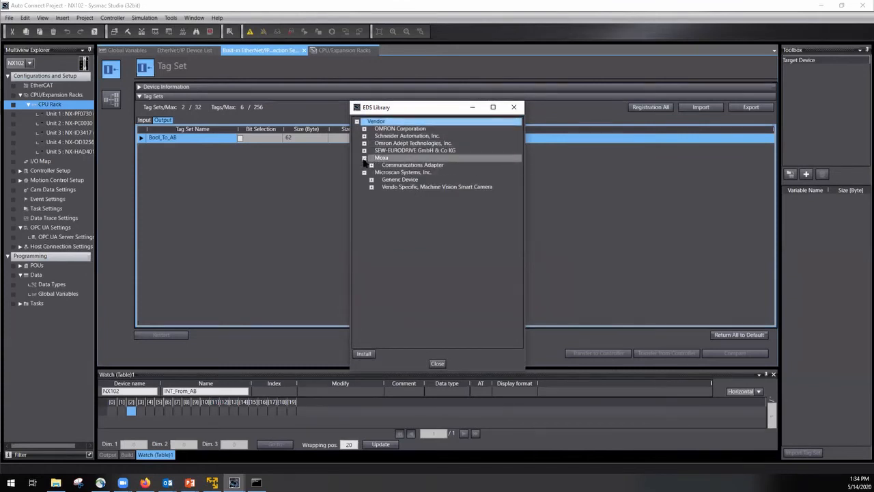
{"action": "left_click", "coordinate": [372, 165]}
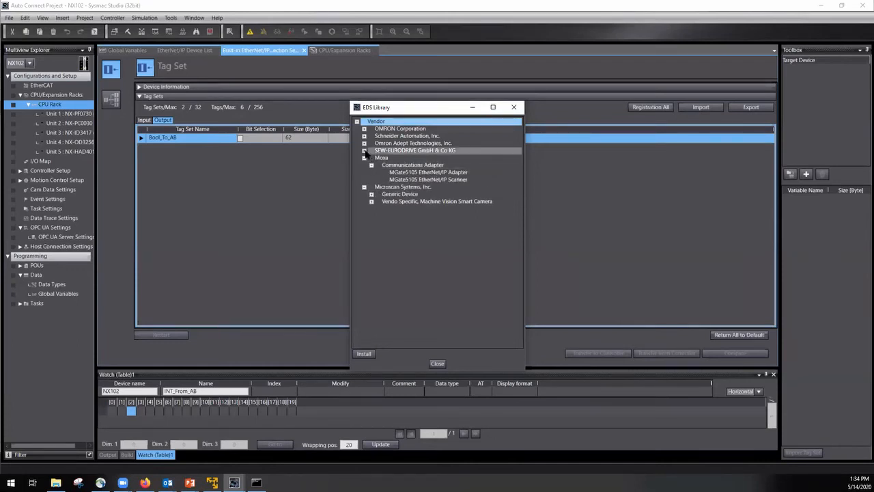
{"action": "left_click", "coordinate": [364, 151]}
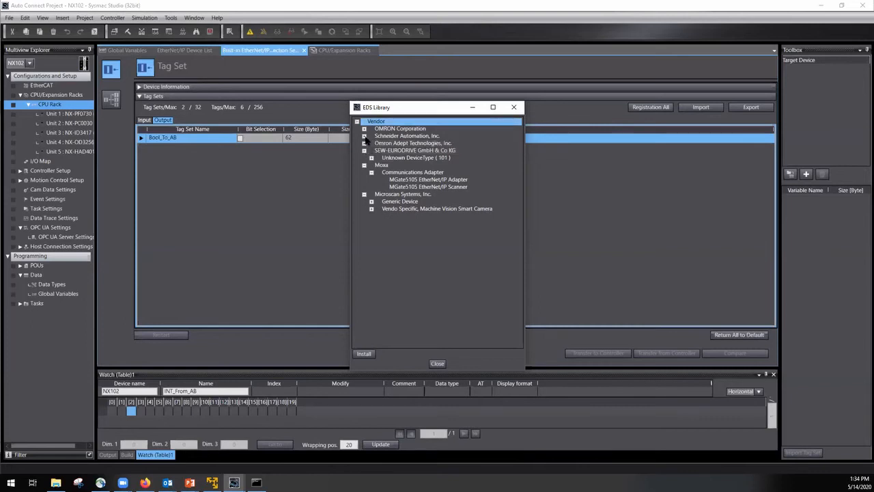
{"action": "left_click", "coordinate": [364, 136]}
{"action": "left_click", "coordinate": [364, 151]}
{"action": "left_click", "coordinate": [371, 143]}
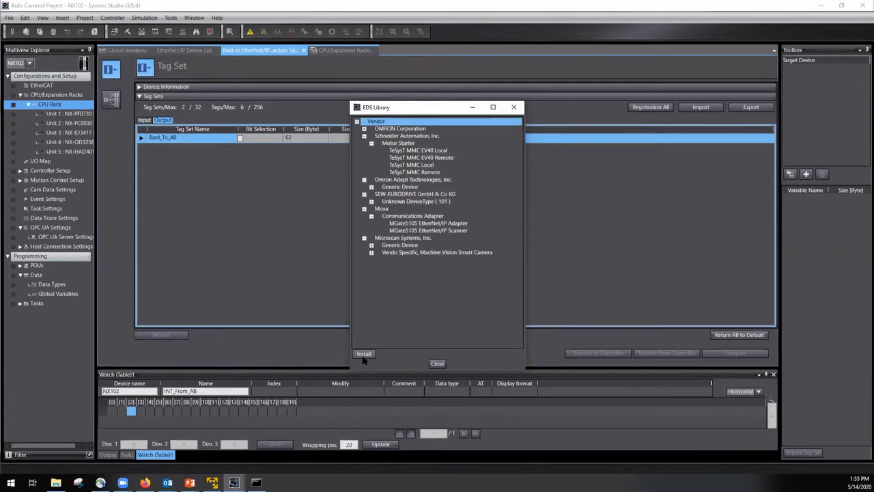
{"action": "left_click", "coordinate": [517, 109]}
Step: Add a target device with node address 192.168.250.12, model FHV7 and revision 1
{"action": "left_click", "coordinate": [807, 175]}
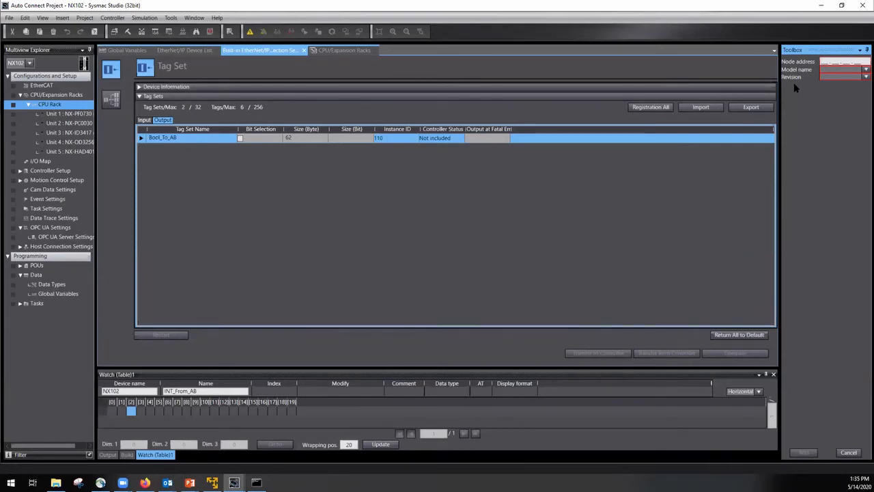
{"action": "type", "text": "119250"}
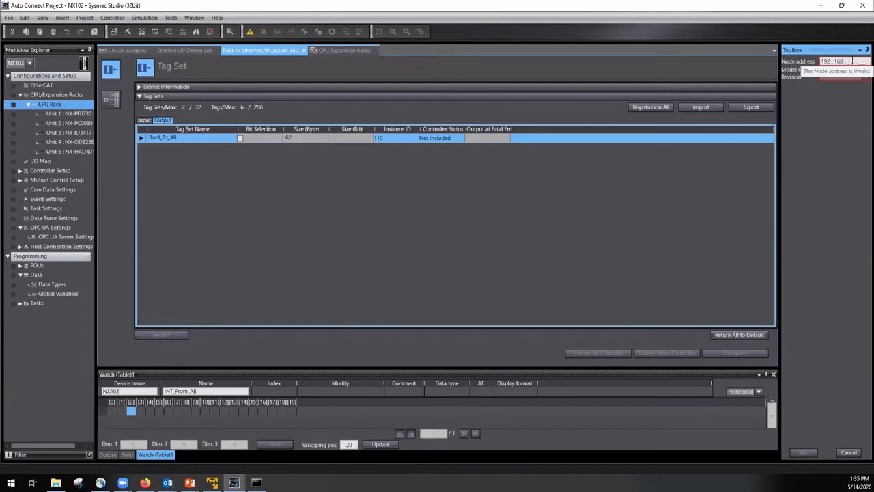
{"action": "type", "text": "250.12"}
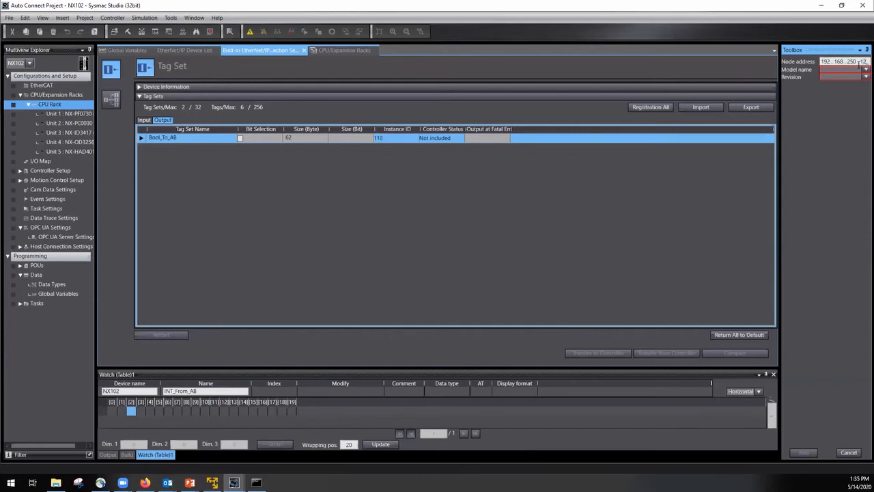
{"action": "left_click", "coordinate": [863, 71]}
{"action": "scroll", "coordinate": [825, 125], "scroll_direction": "down", "scroll_amount": 10}
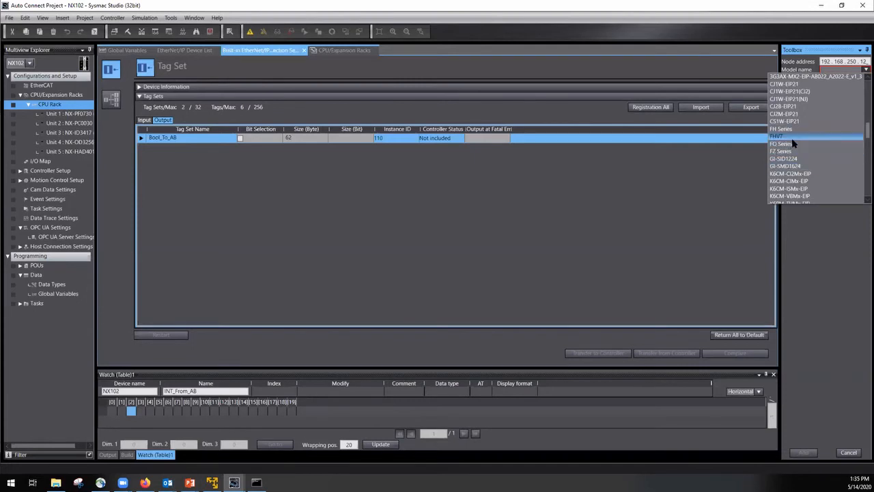
{"action": "left_click", "coordinate": [791, 136]}
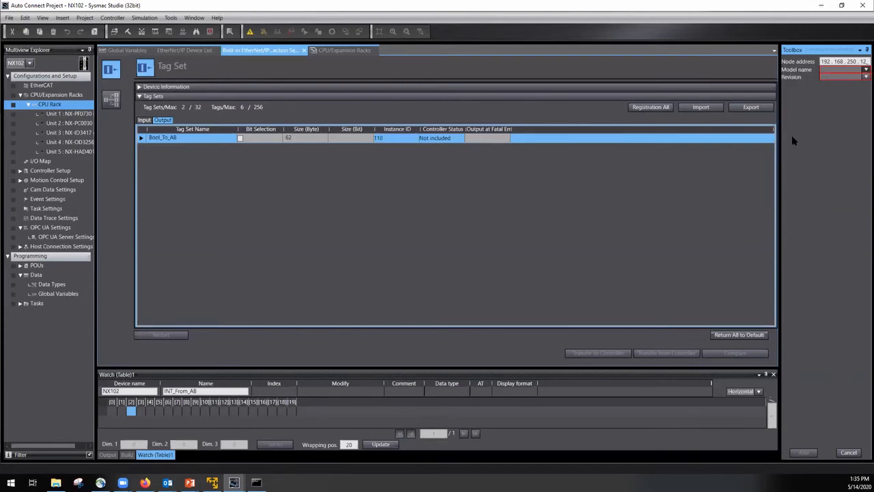
{"action": "left_click", "coordinate": [864, 76]}
{"action": "left_click", "coordinate": [846, 84]}
{"action": "left_click", "coordinate": [802, 452]}
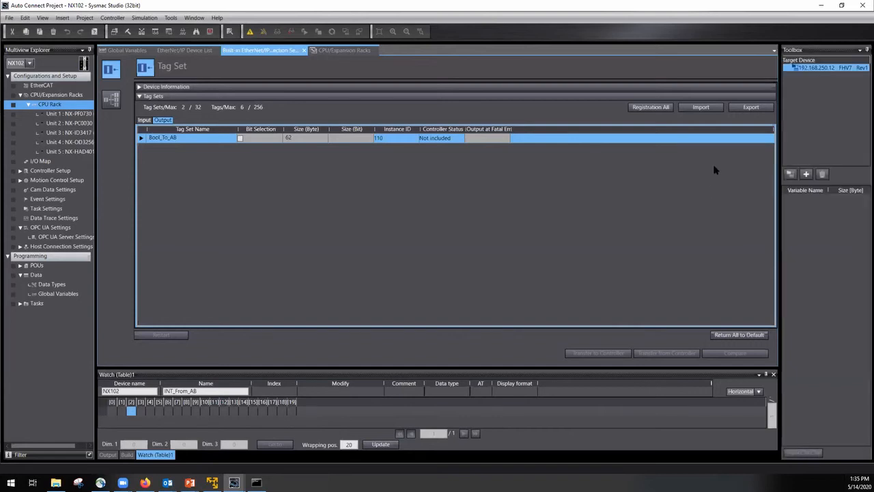
Step: Add a connection in the built-in EtherNet/IP connection settings with the FHV7 at 192.168.250.12 as target device
{"action": "left_click", "coordinate": [111, 101]}
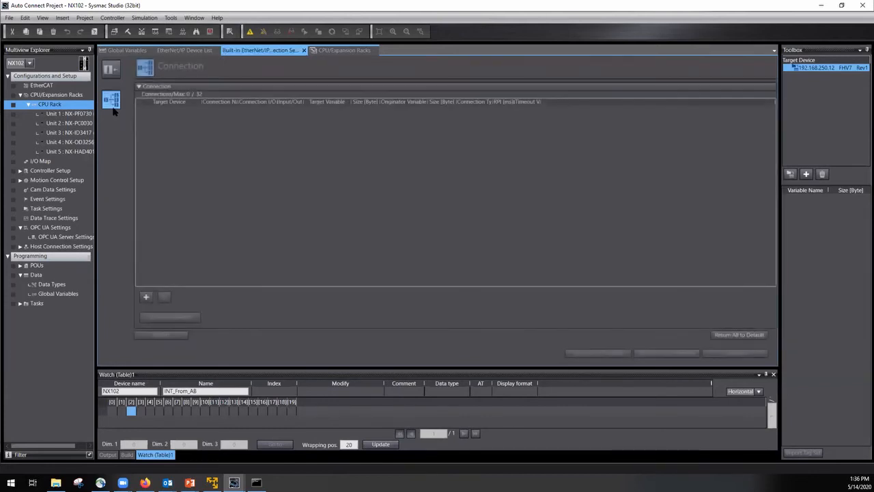
{"action": "left_click", "coordinate": [112, 72]}
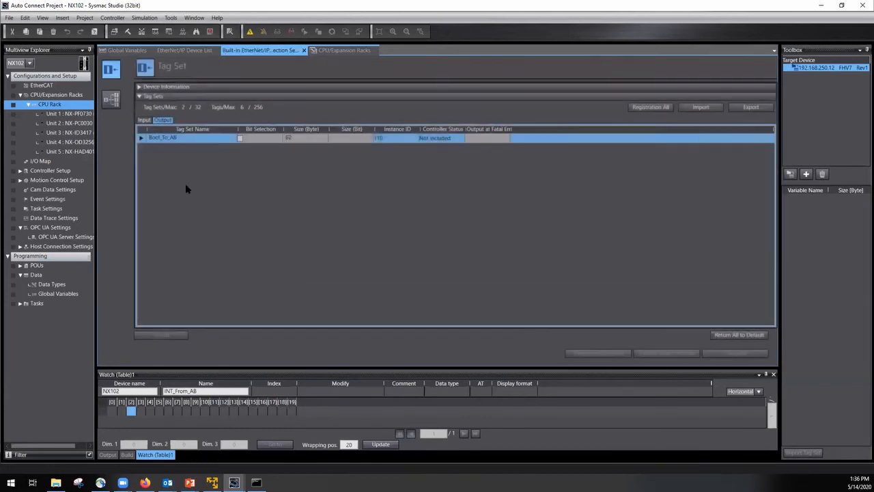
{"action": "left_click", "coordinate": [111, 101]}
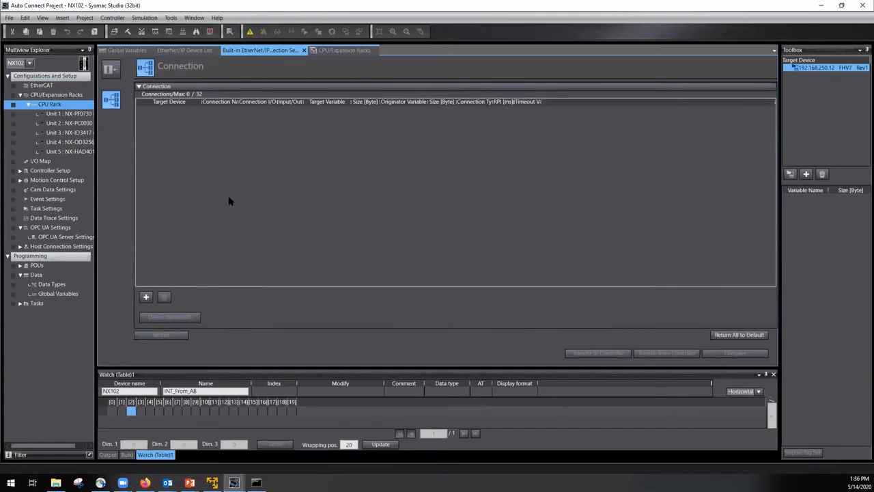
{"action": "left_click", "coordinate": [146, 298]}
{"action": "left_click", "coordinate": [191, 111]}
{"action": "left_click", "coordinate": [187, 118]}
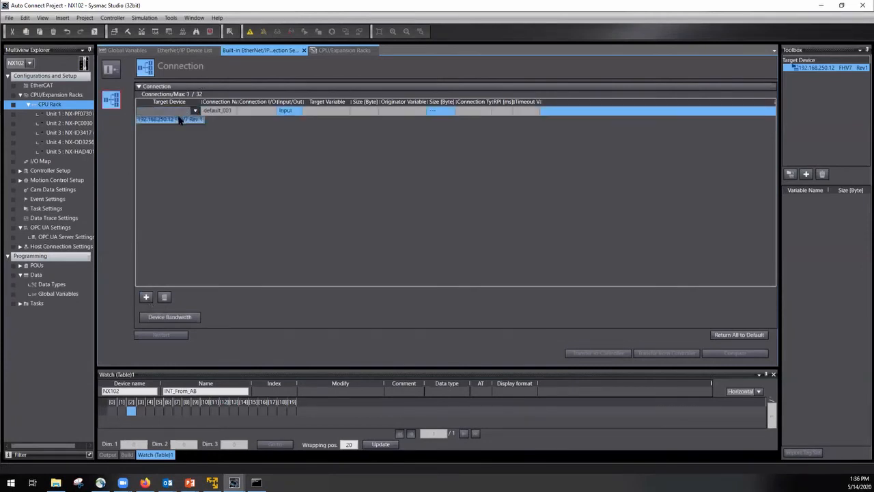
Step: Set the FHV7 connection's target variables to 101 for the input and 100 for the output
{"action": "left_click", "coordinate": [316, 111]}
{"action": "type", "text": "1"}
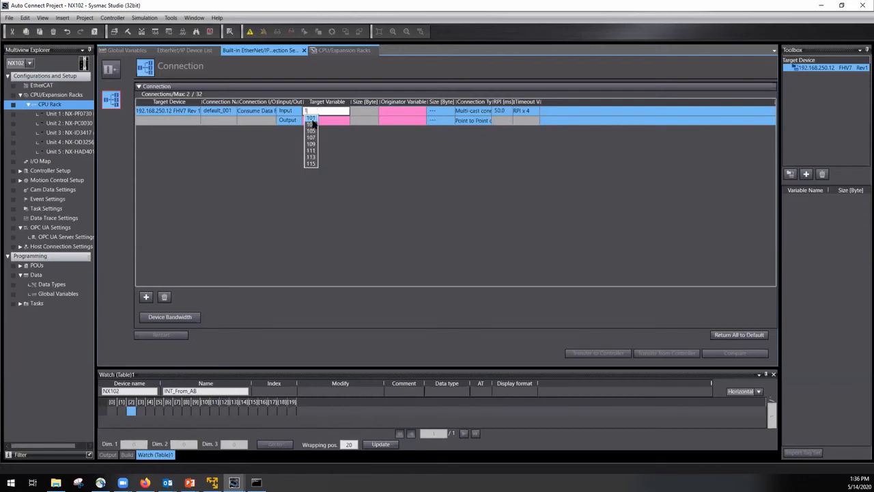
{"action": "left_click", "coordinate": [311, 120]}
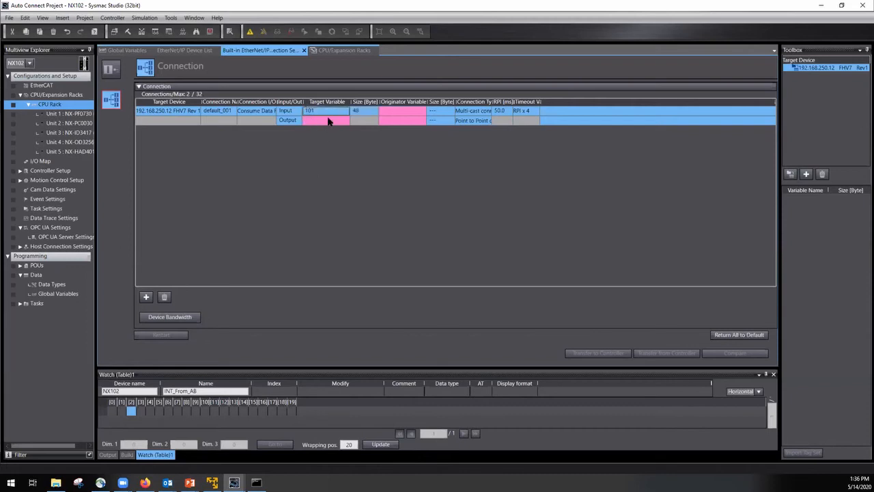
{"action": "left_click", "coordinate": [325, 122]}
{"action": "type", "text": "1"}
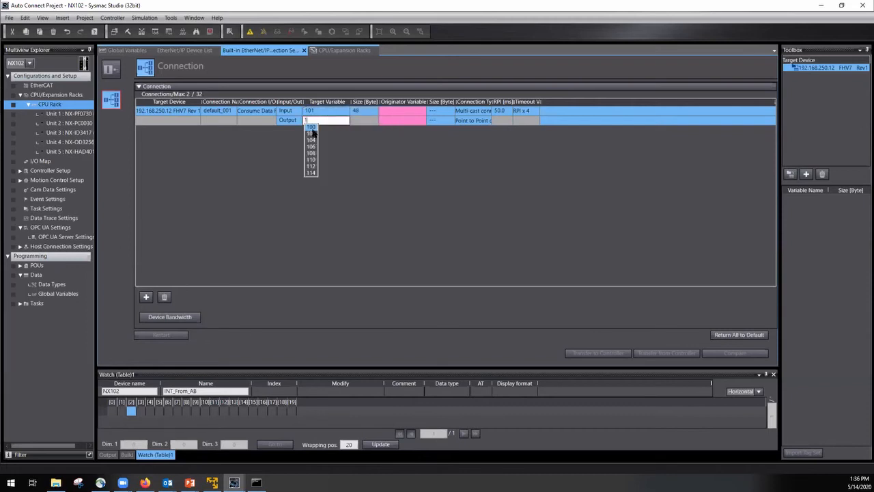
{"action": "left_click", "coordinate": [311, 127]}
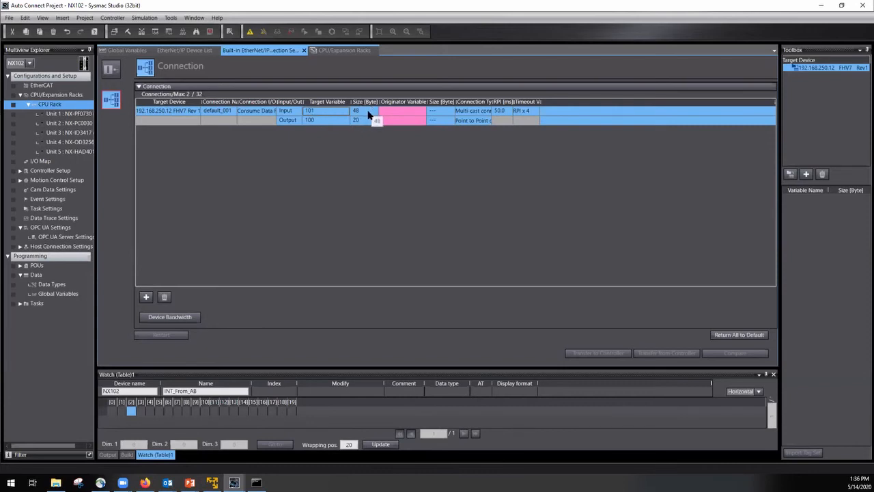
{"action": "left_click", "coordinate": [292, 112]}
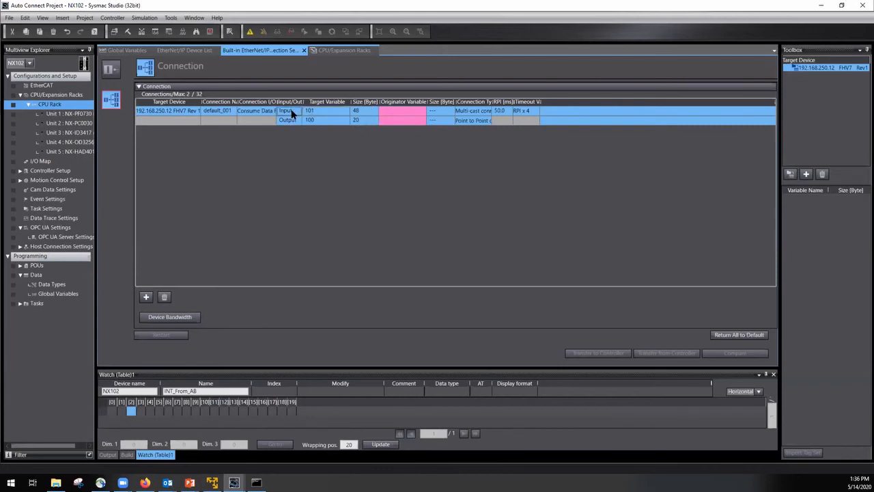
{"action": "left_click", "coordinate": [366, 113]}
{"action": "left_click", "coordinate": [328, 121]}
Step: Create a global variable named FH_Input with the data type word[24]
{"action": "double_click", "coordinate": [56, 293]}
{"action": "right_click", "coordinate": [113, 131]}
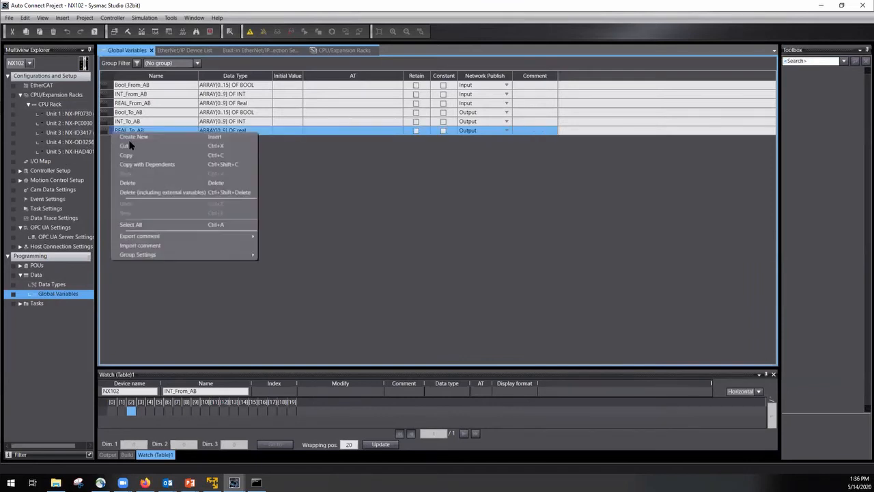
{"action": "left_click", "coordinate": [134, 137]}
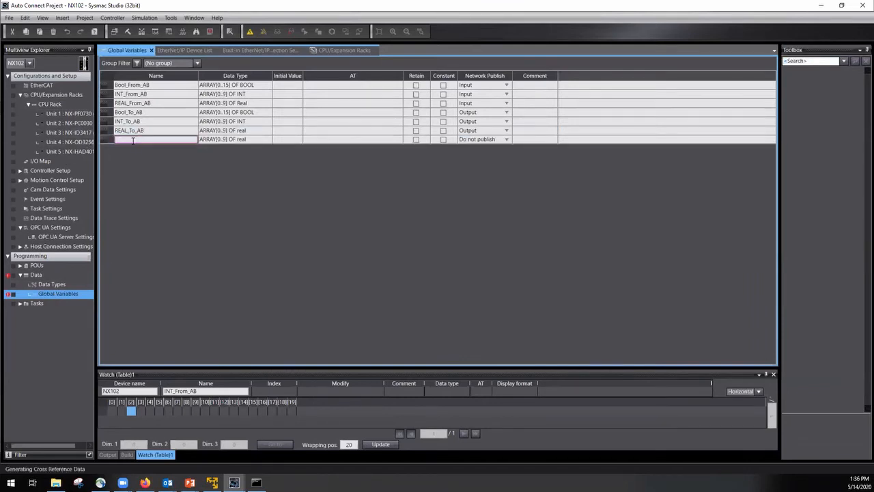
{"action": "type", "text": "FH_Input"}
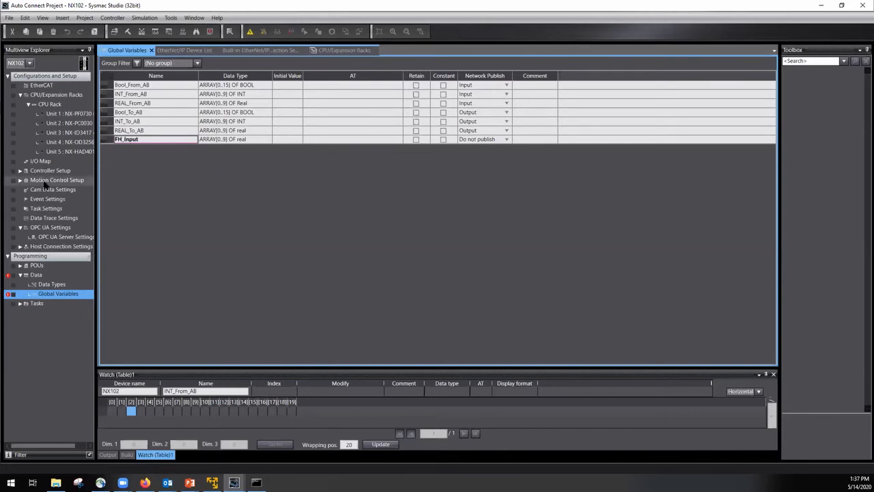
{"action": "left_click", "coordinate": [251, 140]}
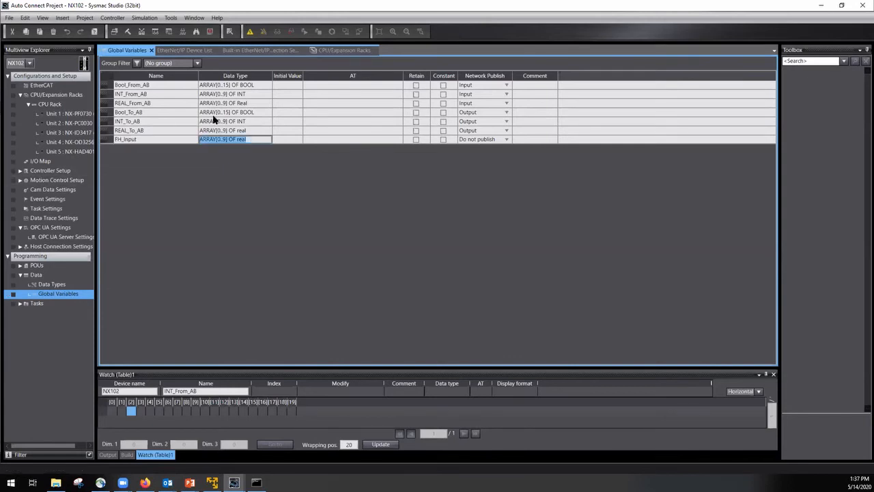
{"action": "type", "text": "word"}
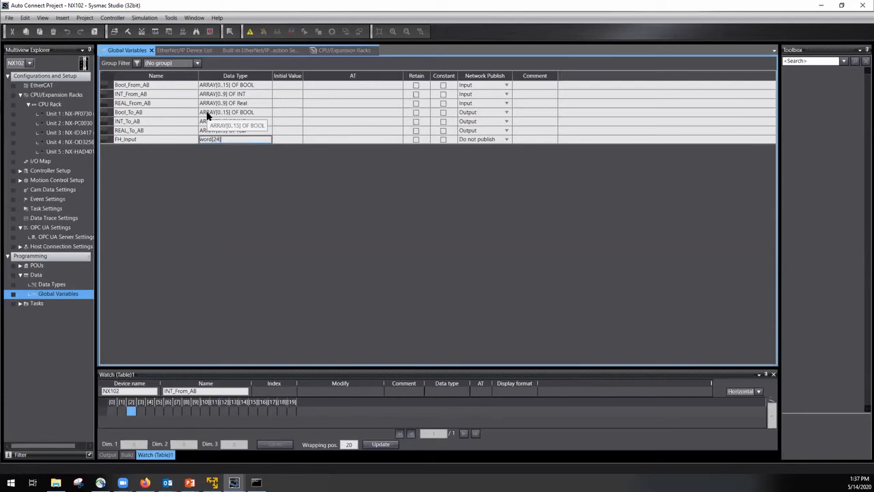
Step: Duplicate the FH_Input global variable and name the copy FH_Output
{"action": "left_click", "coordinate": [107, 140]}
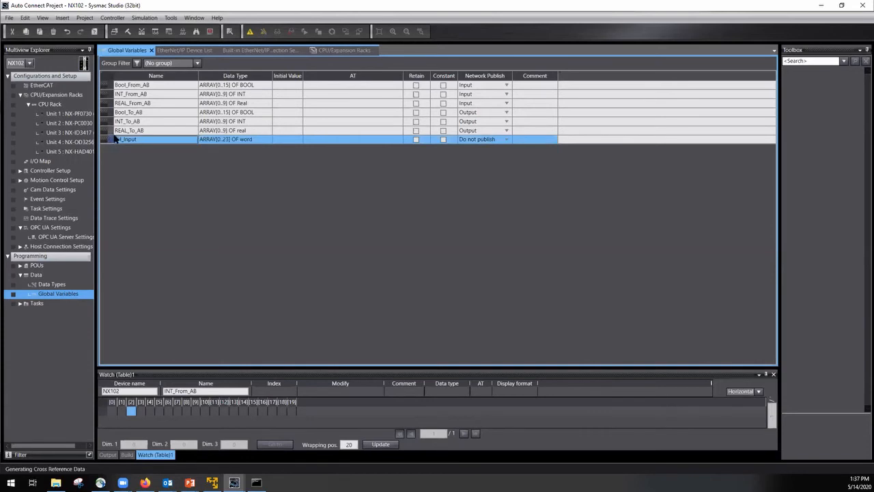
{"action": "key", "text": "ctrl+v"}
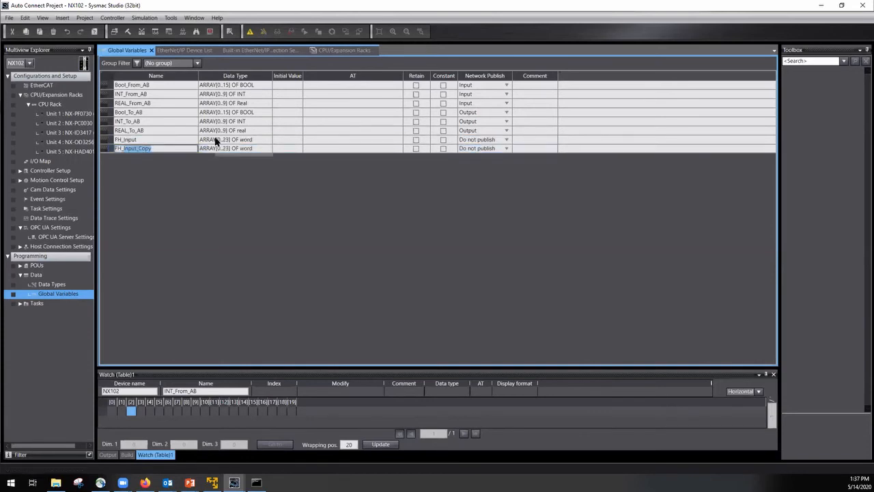
{"action": "type", "text": "FH_Output"}
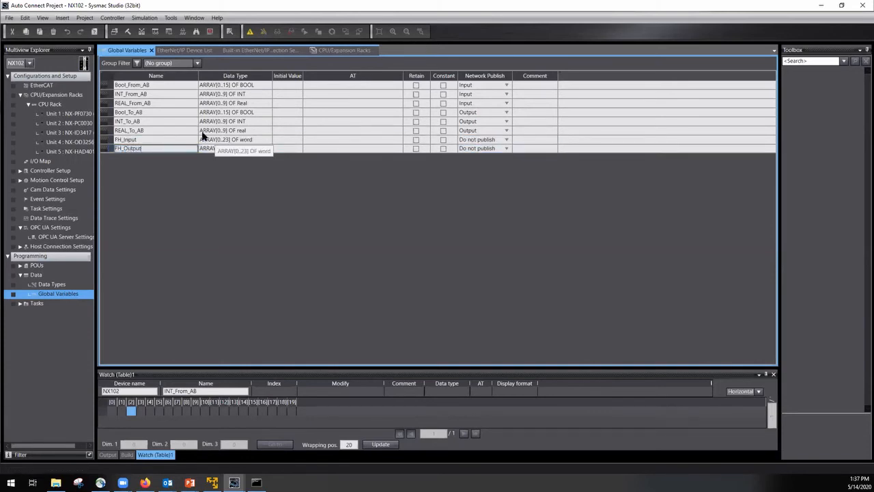
{"action": "key", "text": "Return"}
Step: Check the connection's output size and set the FH_Output variable's data type to word[10]
{"action": "left_click", "coordinate": [290, 49]}
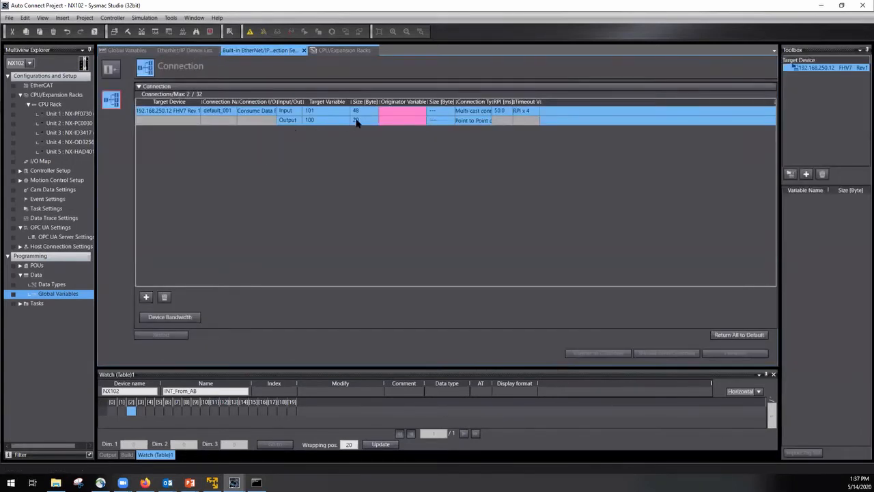
{"action": "left_click", "coordinate": [342, 49]}
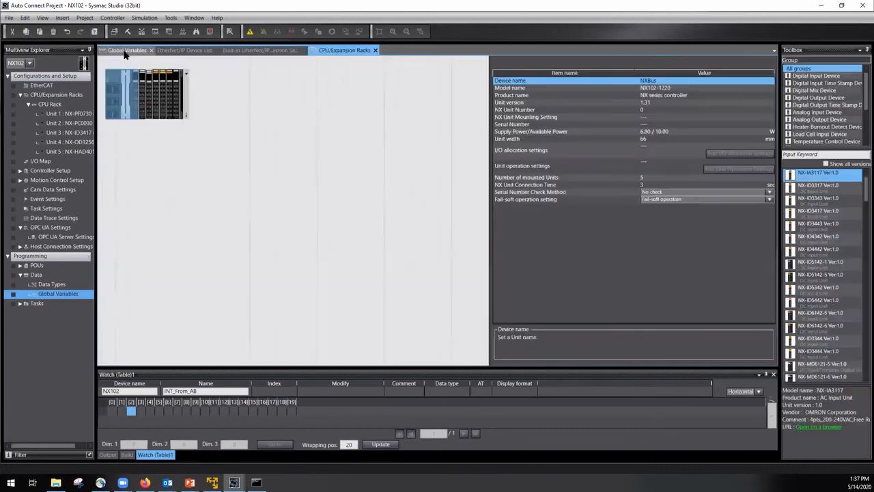
{"action": "left_click", "coordinate": [125, 50]}
{"action": "left_click", "coordinate": [228, 149]}
{"action": "left_click", "coordinate": [228, 148]}
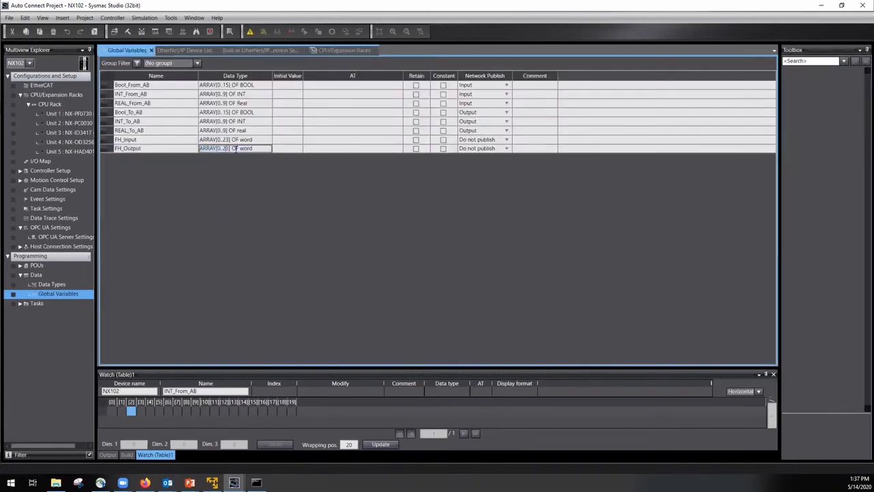
{"action": "left_click_drag", "start_coordinate": [257, 149], "coordinate": [118, 153]}
{"action": "type", "text": "word[10]"}
{"action": "left_click", "coordinate": [284, 140]}
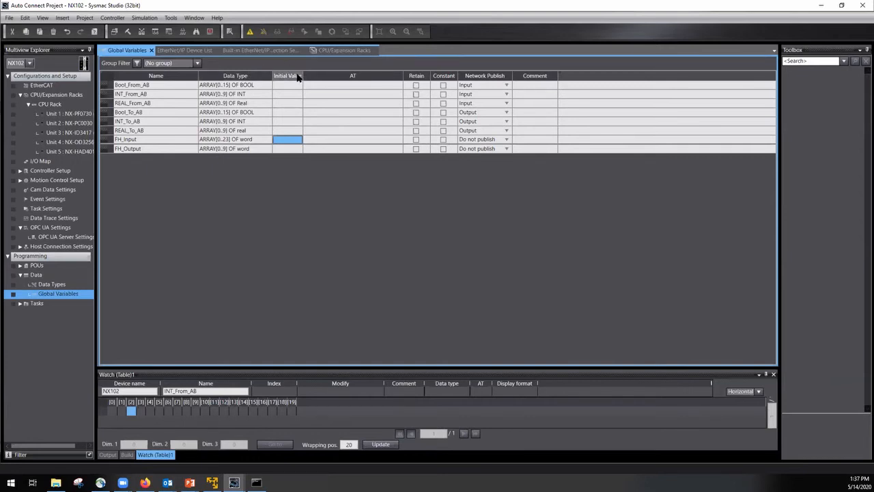
Step: Set the network publish attribute of the FH_Input global variable to Input
{"action": "left_click", "coordinate": [347, 51]}
{"action": "left_click", "coordinate": [191, 52]}
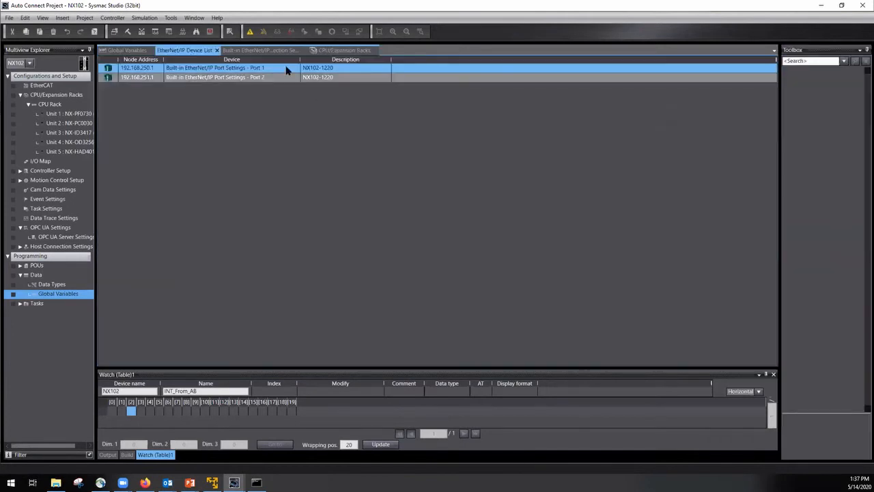
{"action": "left_click", "coordinate": [266, 50]}
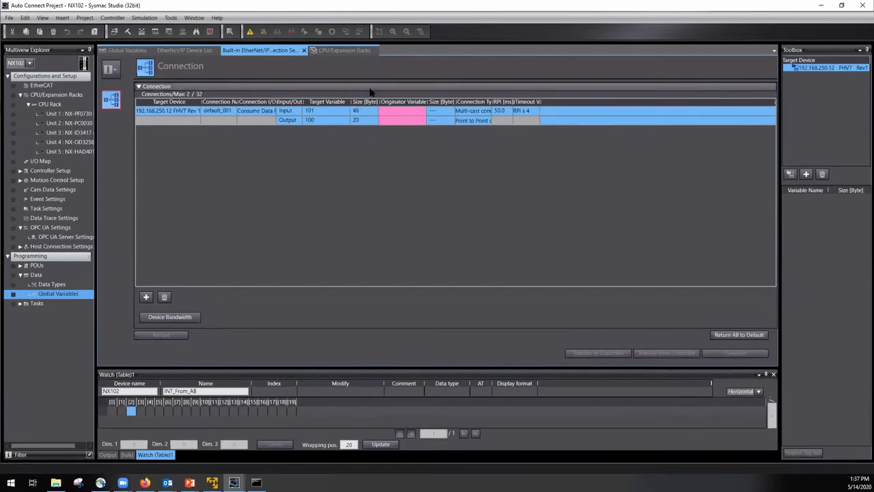
{"action": "double_click", "coordinate": [53, 297]}
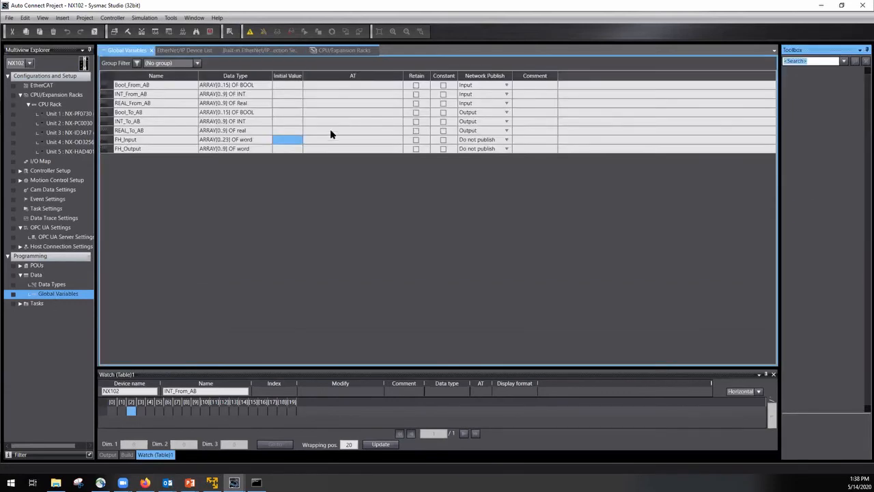
{"action": "left_click", "coordinate": [475, 140]}
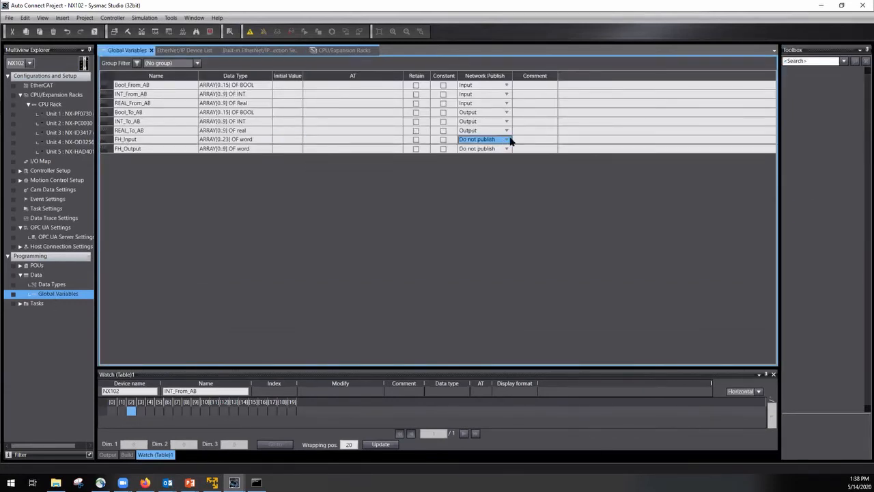
{"action": "left_click", "coordinate": [506, 143]}
{"action": "key", "text": "Down"}
{"action": "key", "text": "Return"}
{"action": "left_click", "coordinate": [507, 138]}
{"action": "left_click", "coordinate": [485, 168]}
Step: Set the network publish attribute of the FH_Output global variable to Output
{"action": "left_click", "coordinate": [503, 149]}
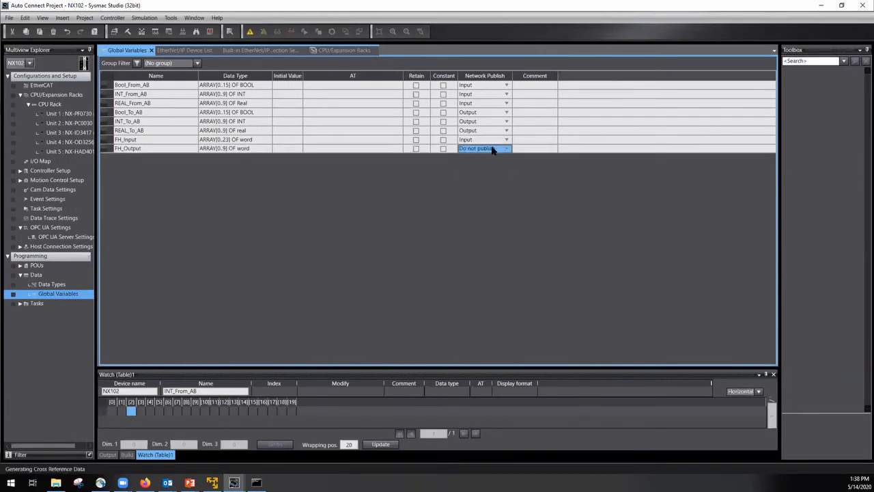
{"action": "left_click", "coordinate": [505, 150]}
{"action": "left_click", "coordinate": [474, 178]}
Step: Register all published input and output variables, including FH_Input and FH_Output, as tag sets of the built-in EtherNet/IP port
{"action": "left_click", "coordinate": [247, 52]}
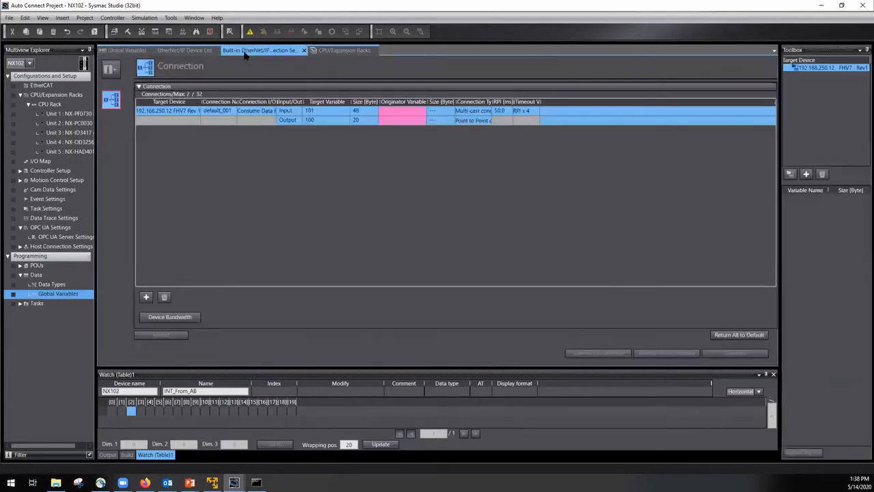
{"action": "left_click", "coordinate": [110, 68]}
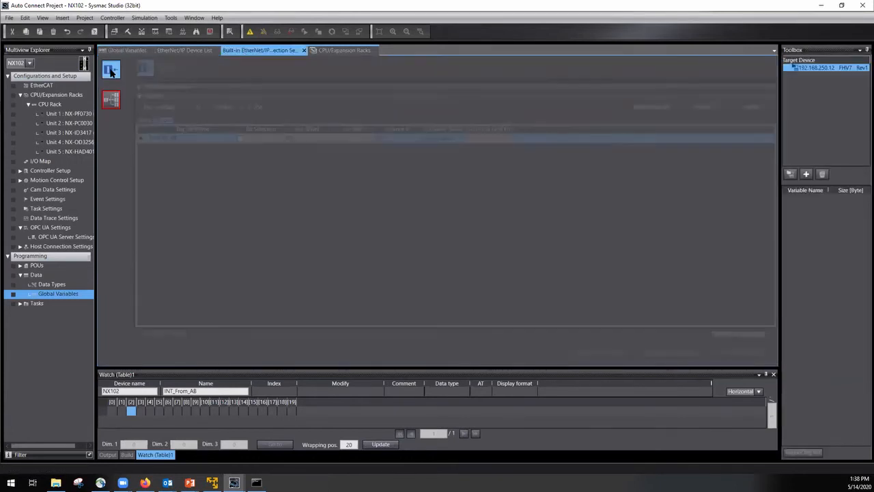
{"action": "left_click", "coordinate": [645, 108]}
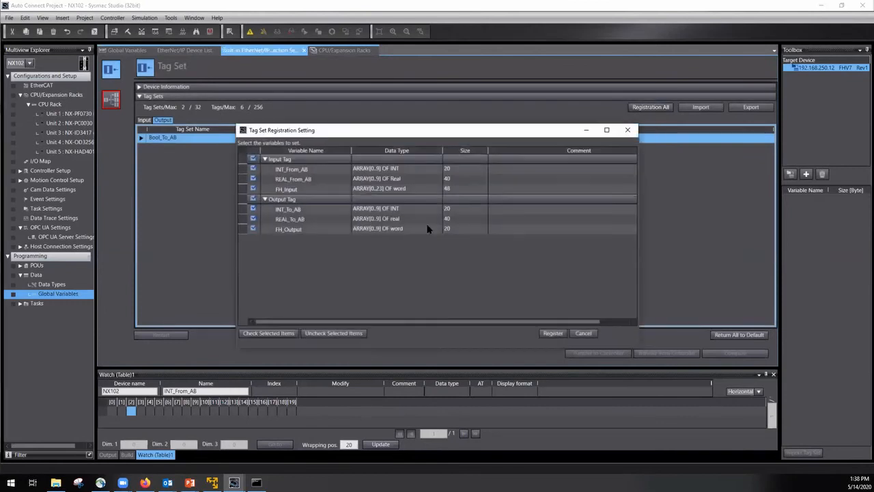
{"action": "left_click", "coordinate": [552, 334]}
{"action": "left_click", "coordinate": [142, 139]}
{"action": "left_click", "coordinate": [142, 139]}
Step: Assign FH_Input and FH_Output as the originator variables of the FHV7 connection's input and output
{"action": "left_click", "coordinate": [112, 99]}
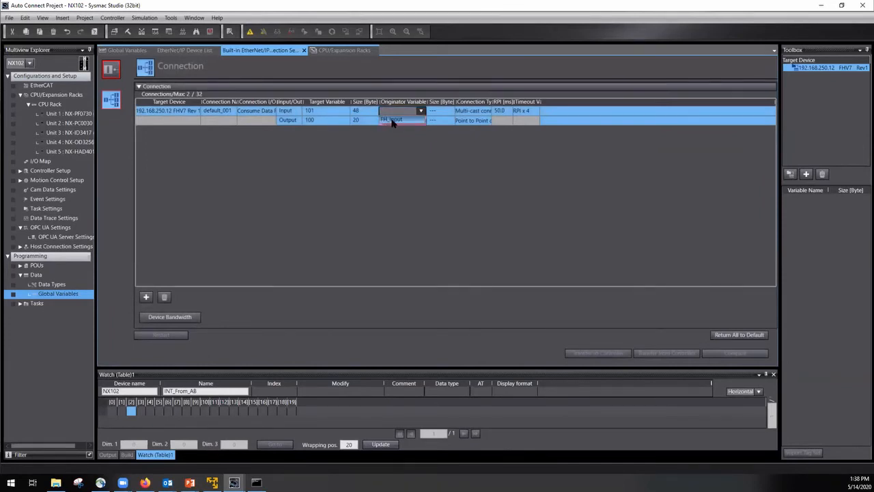
{"action": "left_click", "coordinate": [392, 121]}
{"action": "left_click", "coordinate": [393, 121]}
{"action": "left_click", "coordinate": [393, 121]}
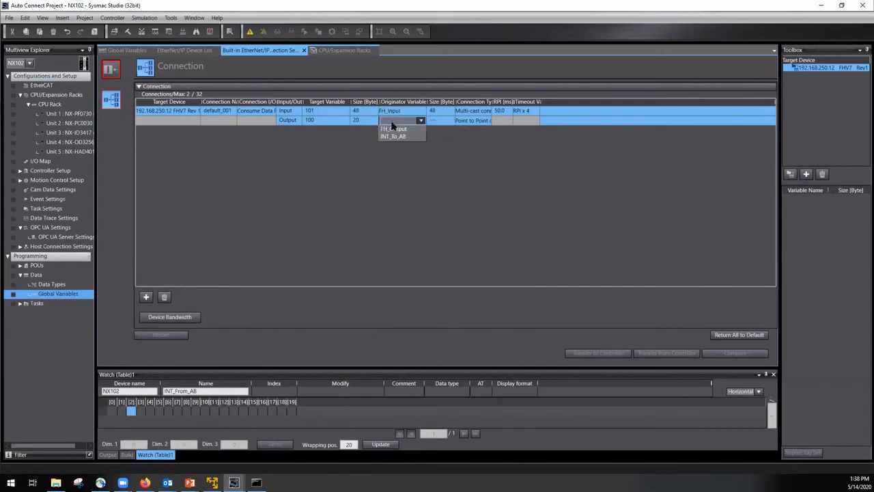
{"action": "left_click", "coordinate": [394, 128]}
{"action": "left_click", "coordinate": [442, 121]}
{"action": "left_click", "coordinate": [386, 121]}
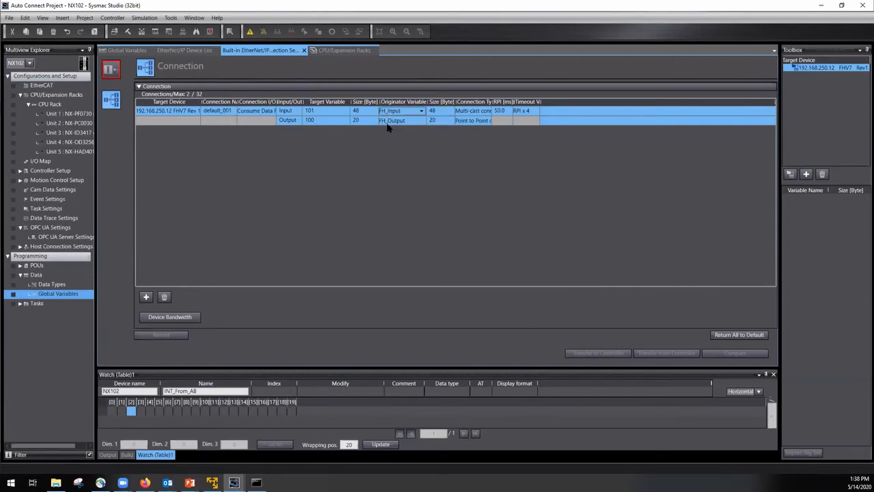
{"action": "left_click", "coordinate": [394, 111]}
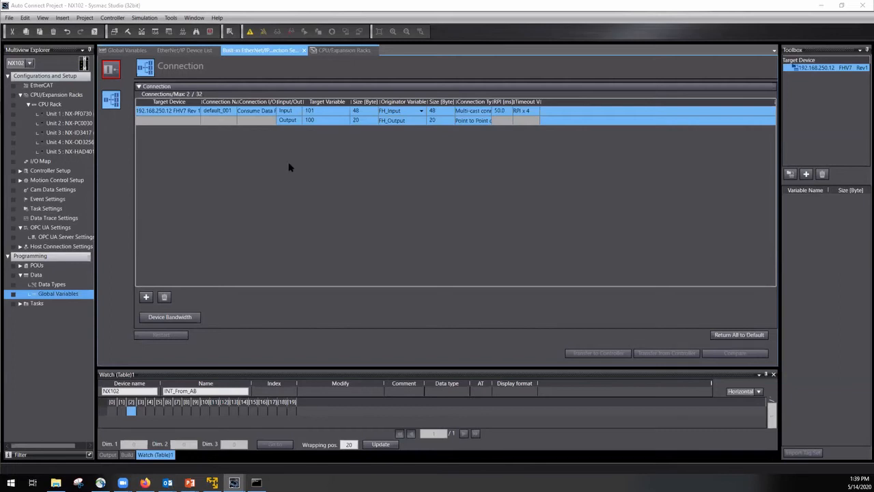
{"action": "left_click", "coordinate": [318, 151]}
Step: Open Section0 of Program0 in the ladder editor
{"action": "left_click", "coordinate": [111, 70]}
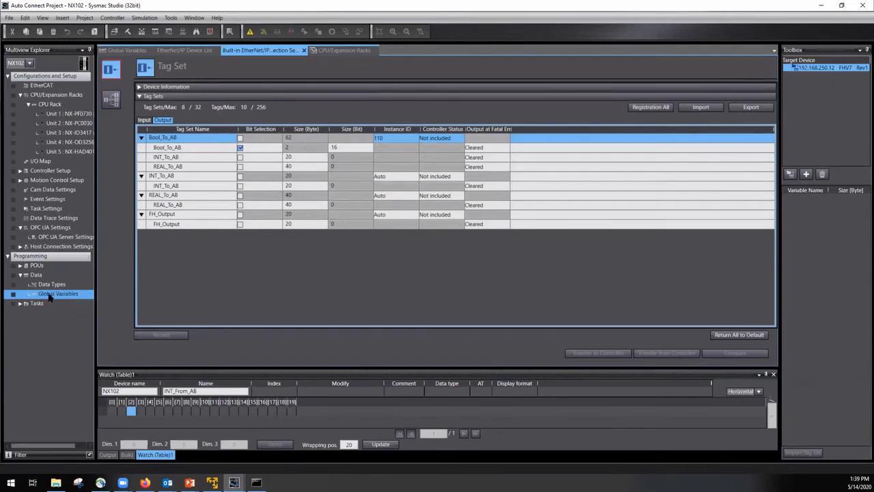
{"action": "left_click", "coordinate": [20, 275]}
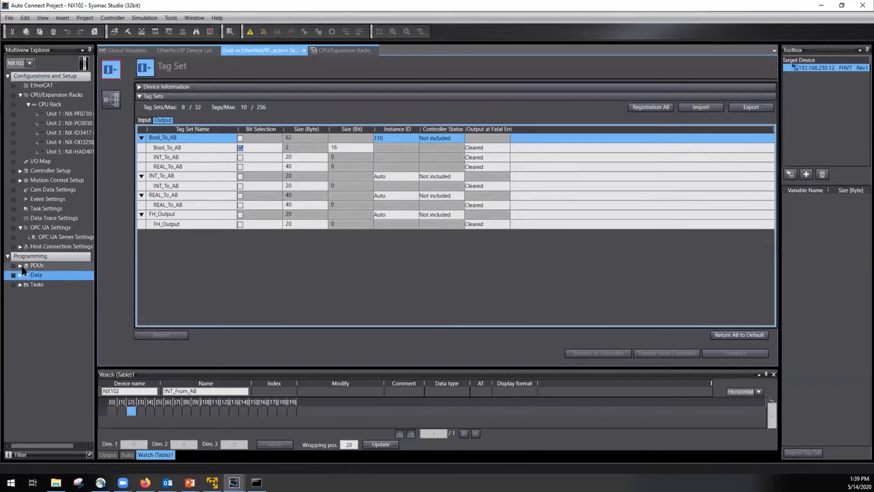
{"action": "left_click", "coordinate": [21, 265]}
{"action": "left_click", "coordinate": [39, 276]}
{"action": "left_click", "coordinate": [29, 276]}
{"action": "left_click", "coordinate": [37, 285]}
{"action": "double_click", "coordinate": [69, 294]}
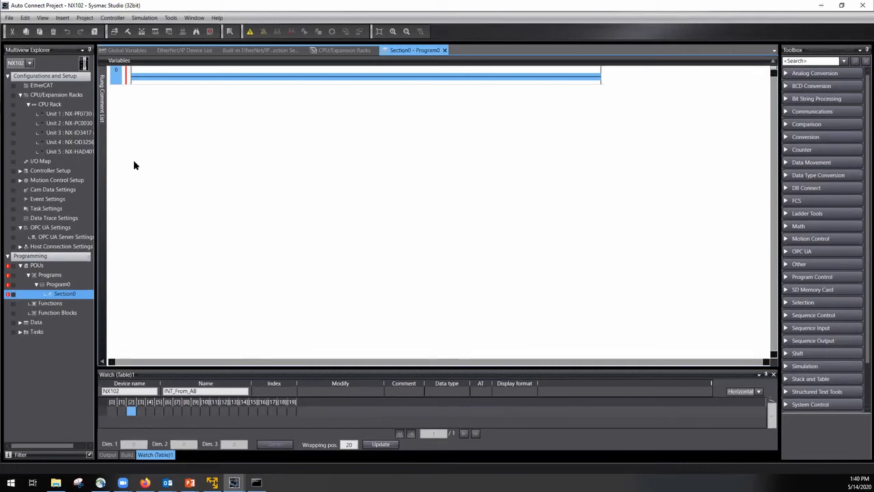
Step: Review the registered input tag sets and collapse the INT_From_AB, REAL_From_AB and FH_Input entries
{"action": "left_click", "coordinate": [287, 51]}
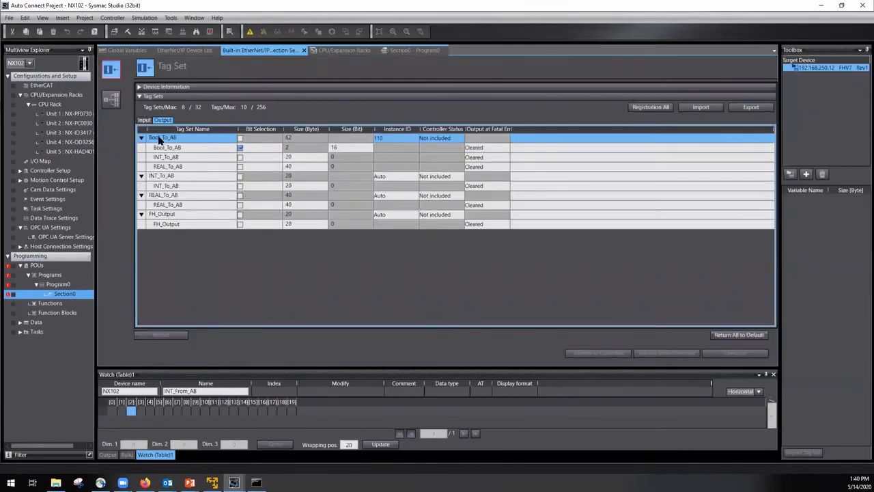
{"action": "left_click", "coordinate": [143, 120]}
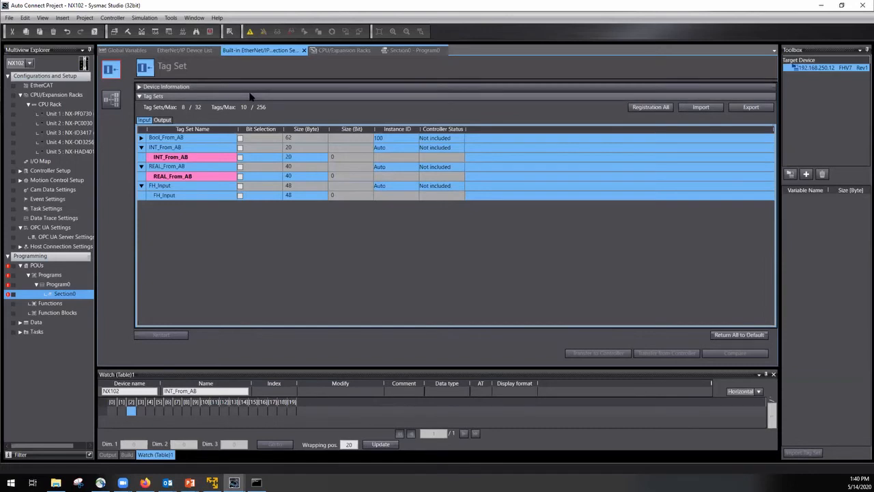
{"action": "left_click", "coordinate": [141, 147]}
{"action": "left_click", "coordinate": [141, 157]}
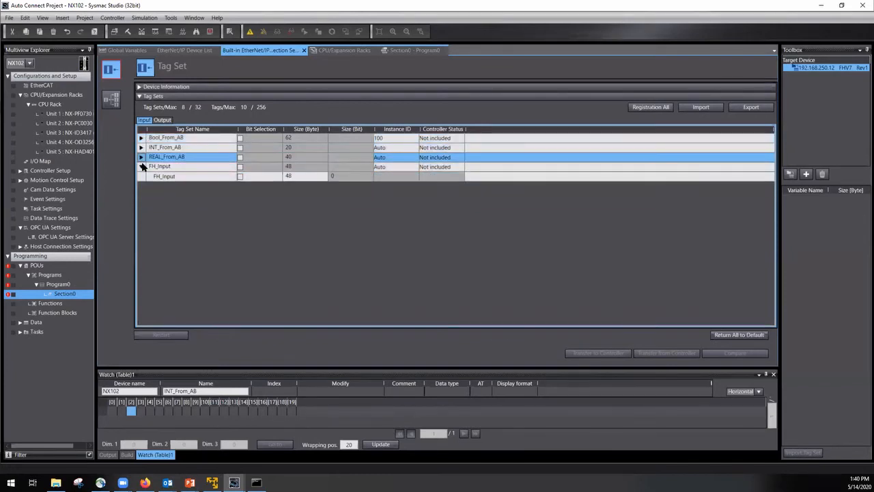
{"action": "left_click", "coordinate": [141, 167]}
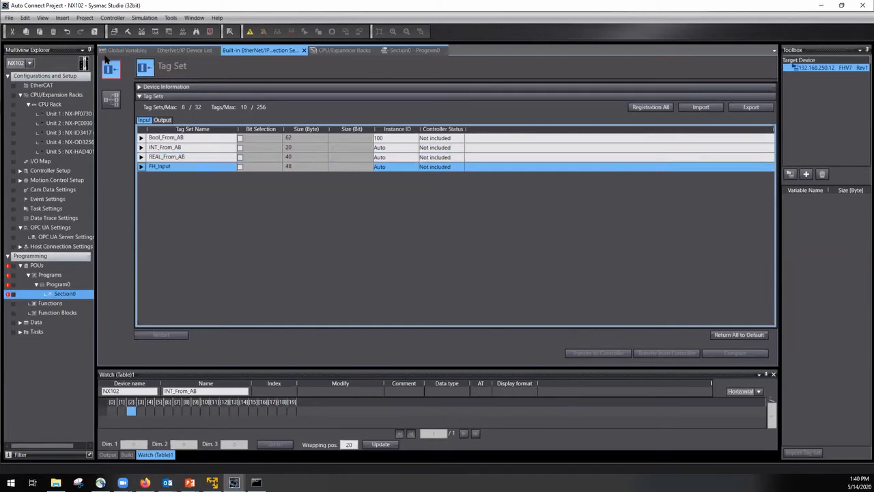
Step: Delete the Bool_To_AB tag set from the output tag sets
{"action": "left_click", "coordinate": [162, 119]}
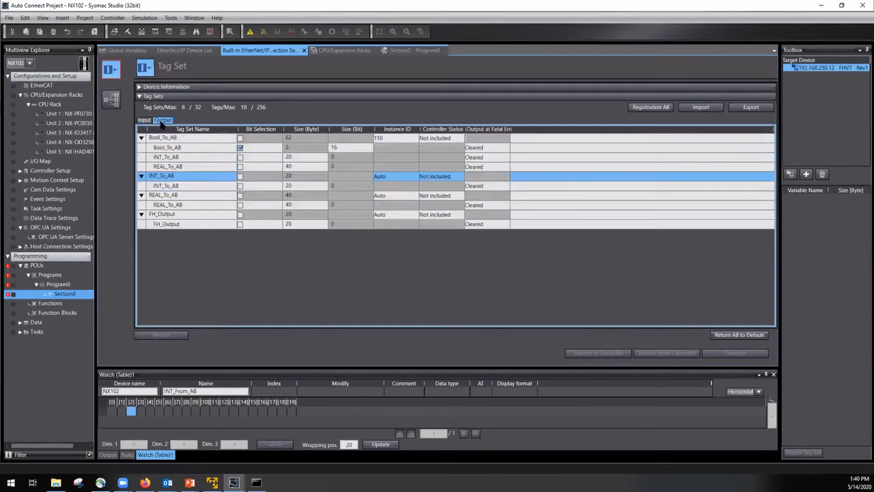
{"action": "left_click", "coordinate": [164, 138]}
{"action": "right_click", "coordinate": [165, 139]}
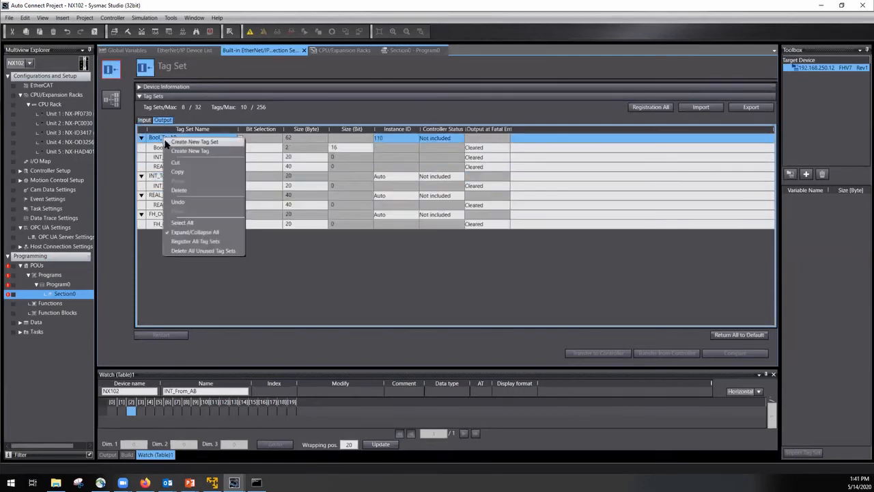
{"action": "left_click", "coordinate": [177, 191]}
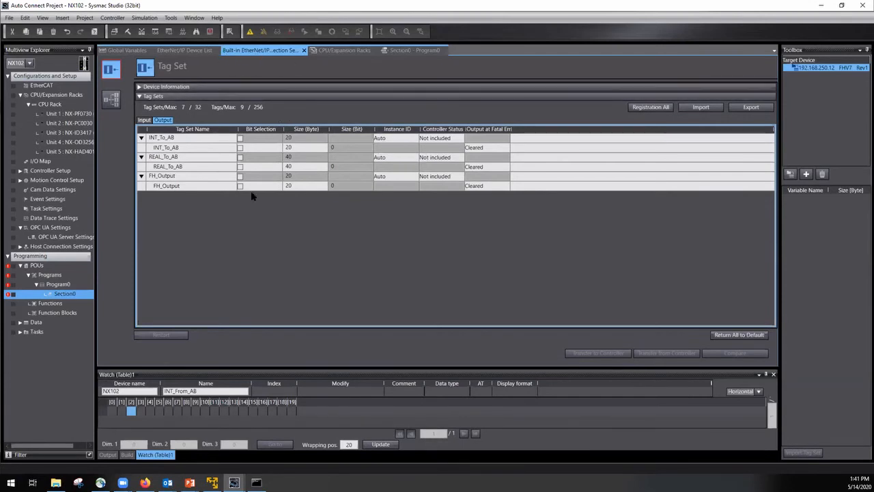
Step: Switch to the PowerPoint slide show and go to the slide on OPC UA setup with Indusoft SCADA
{"action": "mouse_move", "coordinate": [190, 482]}
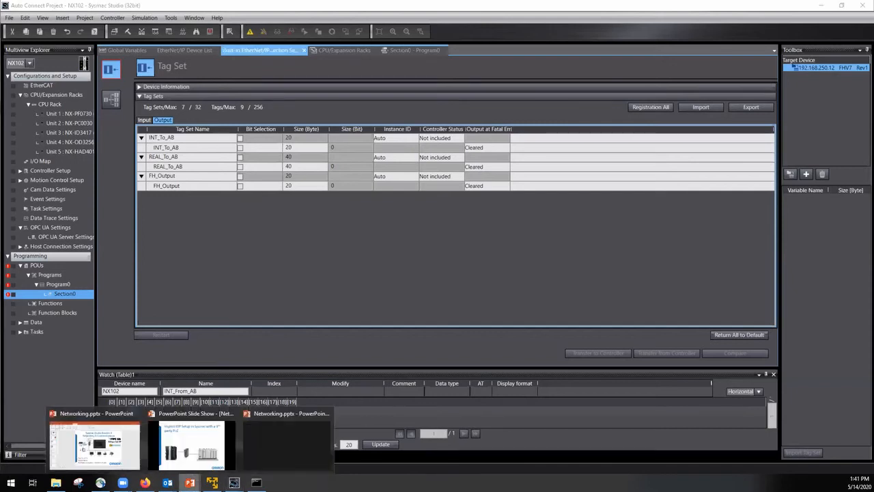
{"action": "left_click", "coordinate": [201, 441]}
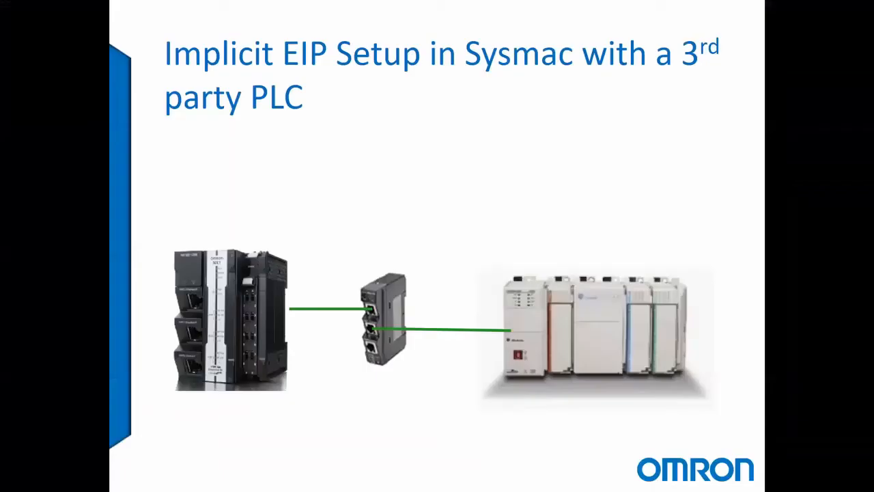
{"action": "left_click", "coordinate": [530, 171]}
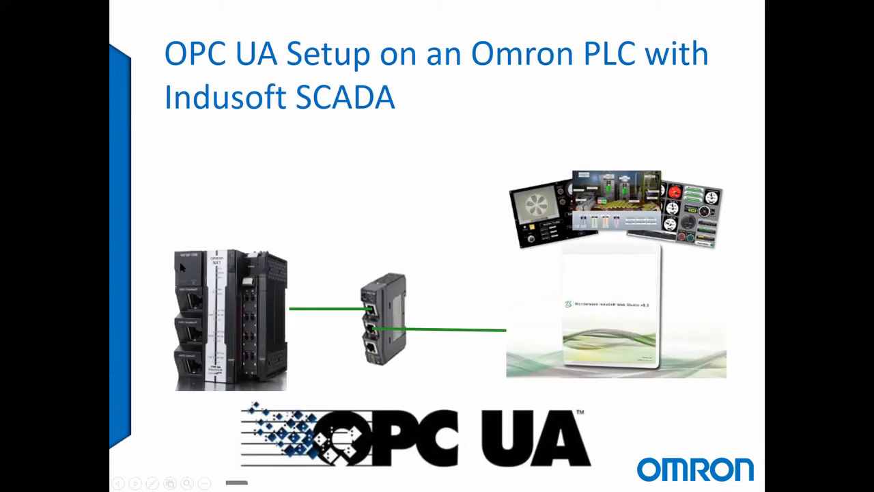
{"action": "left_click", "coordinate": [375, 164]}
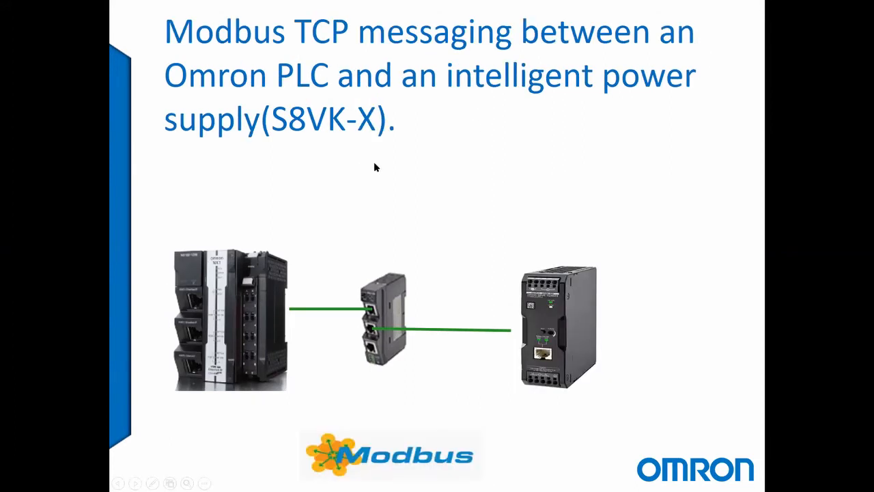
{"action": "right_click", "coordinate": [311, 173]}
{"action": "left_click", "coordinate": [232, 157]}
{"action": "right_click", "coordinate": [231, 153]}
{"action": "left_click", "coordinate": [257, 178]}
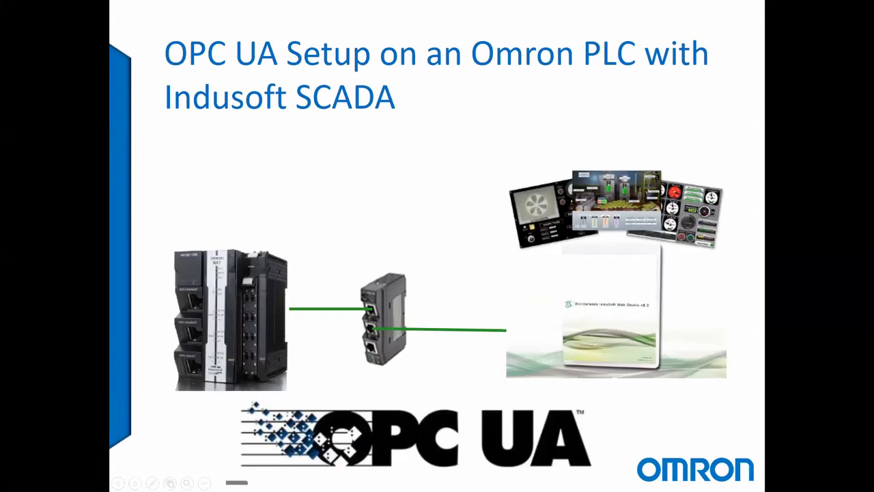
Step: Return to Sysmac Studio and close all the open editors
{"action": "key", "text": "Escape"}
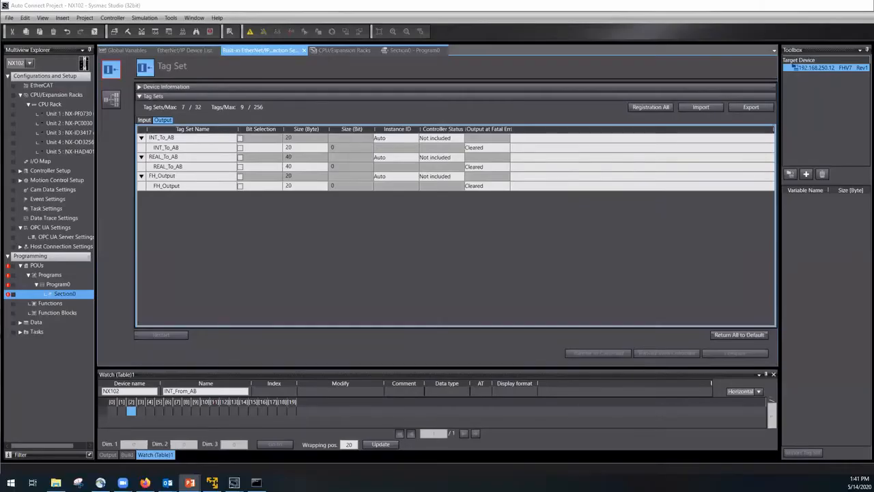
{"action": "key", "text": "alt+Tab"}
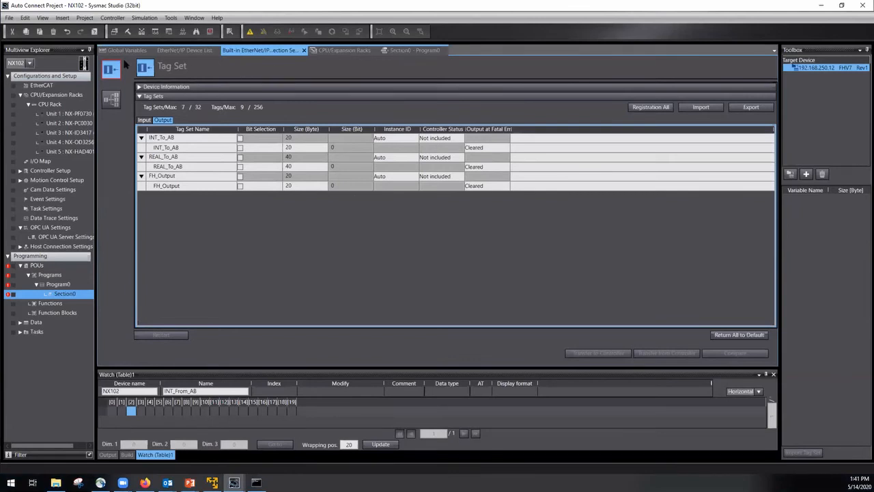
{"action": "left_click", "coordinate": [305, 51]}
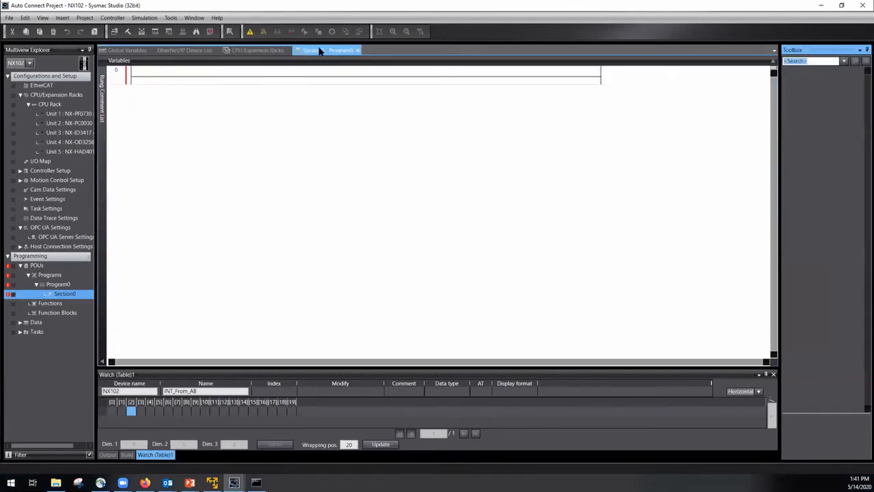
{"action": "left_click", "coordinate": [359, 51]}
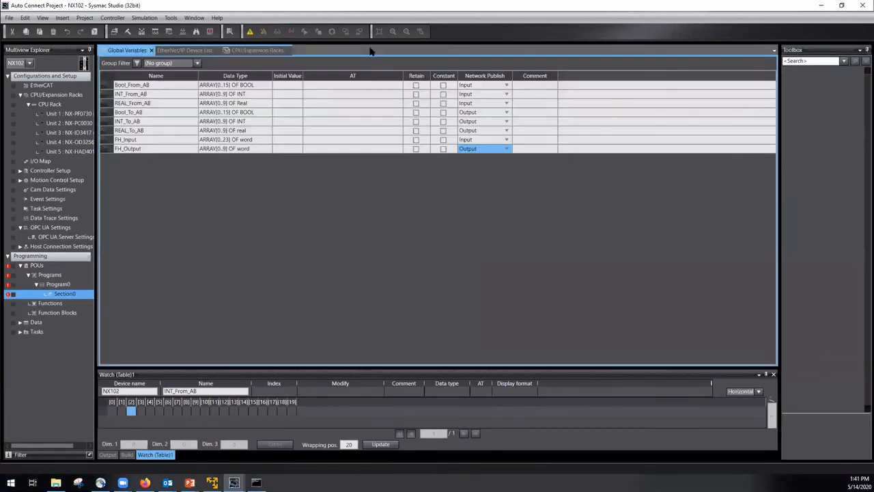
{"action": "left_click", "coordinate": [288, 51]}
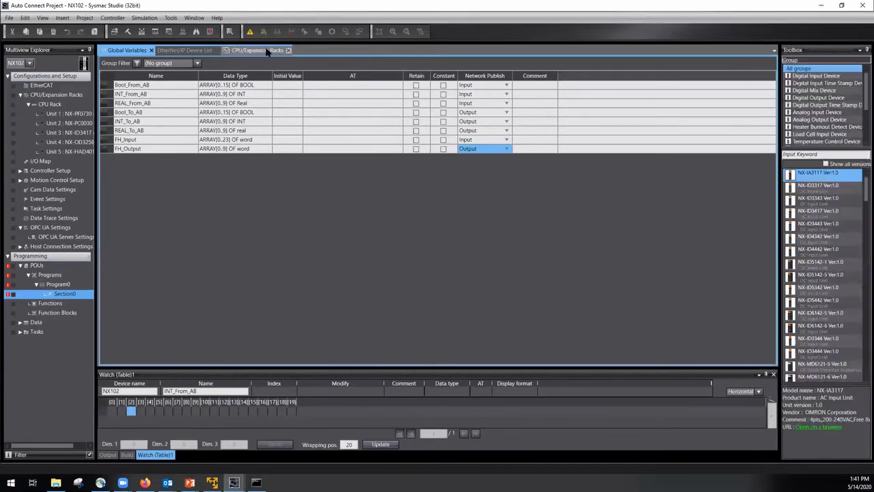
{"action": "left_click", "coordinate": [217, 51]}
{"action": "left_click", "coordinate": [152, 50]}
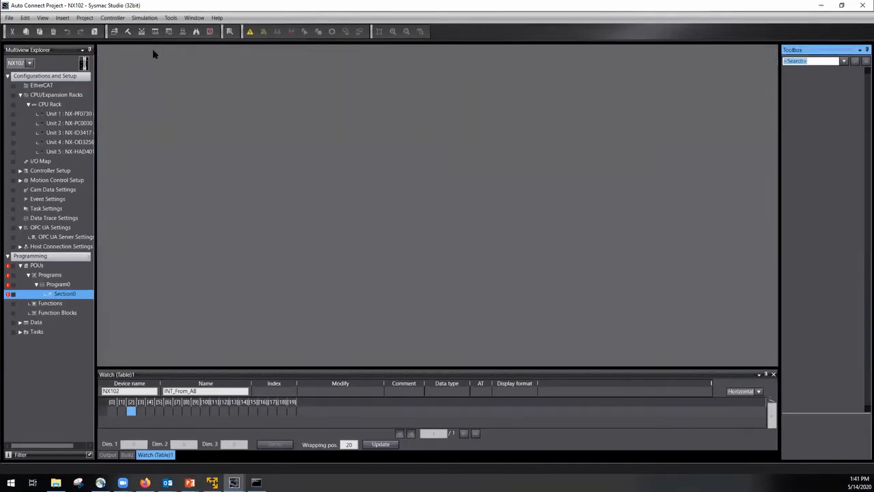
Step: Open the OPC UA Server Settings and set the OPC UA server to Use
{"action": "left_click", "coordinate": [21, 95]}
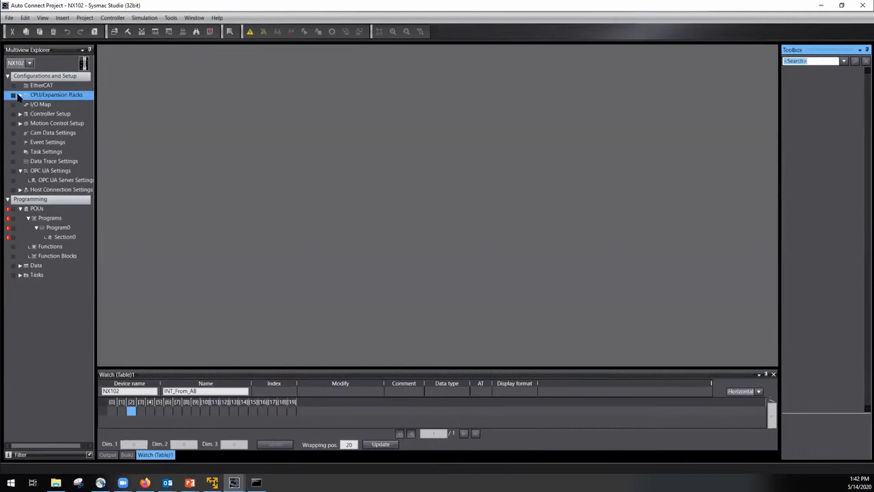
{"action": "left_click", "coordinate": [50, 171]}
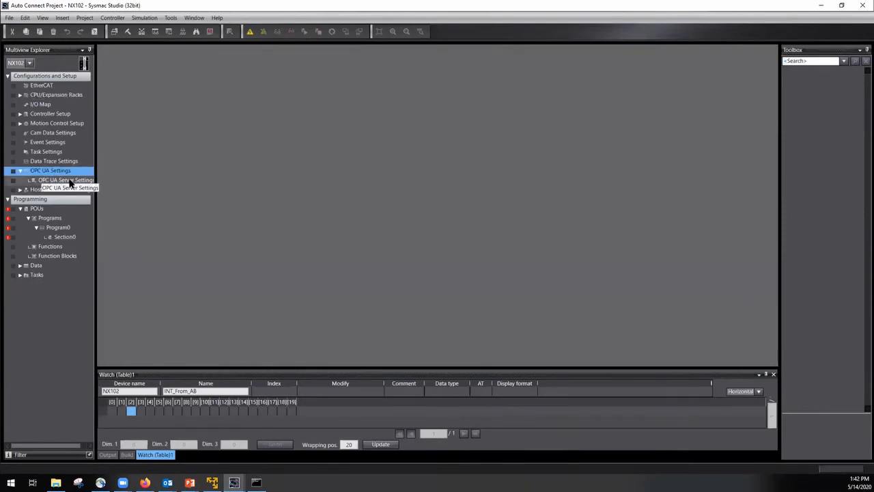
{"action": "double_click", "coordinate": [68, 180]}
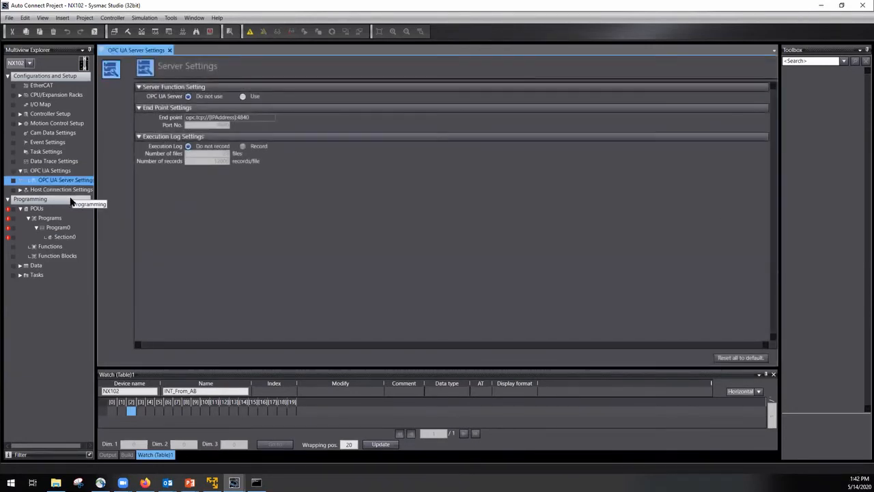
{"action": "left_click", "coordinate": [243, 97]}
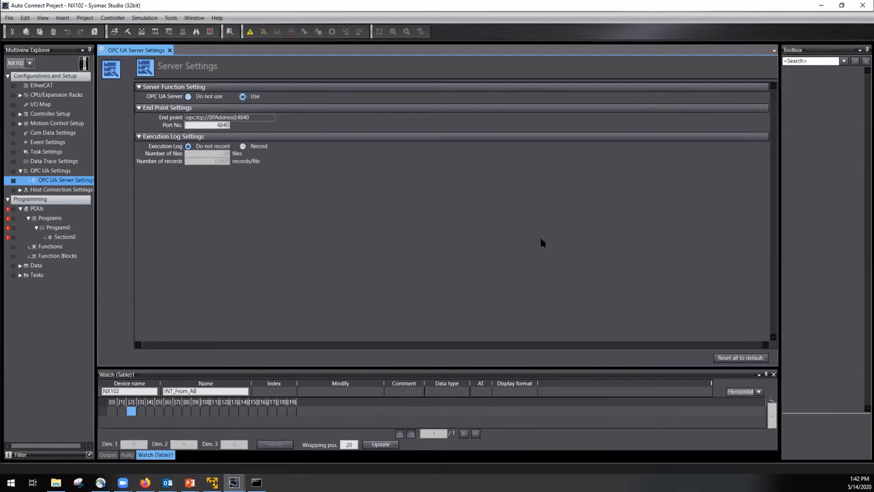
{"action": "double_click", "coordinate": [218, 125]}
{"action": "left_click_drag", "start_coordinate": [252, 117], "coordinate": [175, 117]}
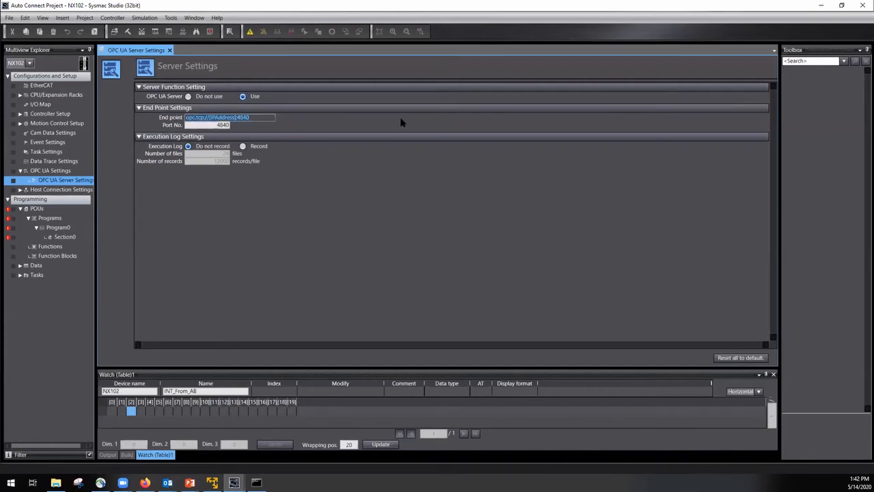
{"action": "left_click", "coordinate": [399, 198]}
Step: Open Section0 of Program0 and add an output coil named delete at the end of rung 0
{"action": "double_click", "coordinate": [66, 237]}
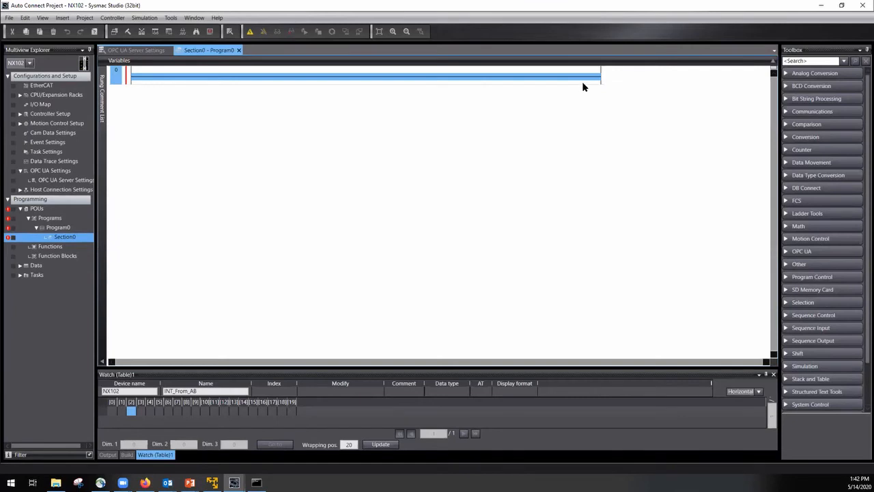
{"action": "left_click", "coordinate": [581, 77]}
{"action": "type", "text": "delete"}
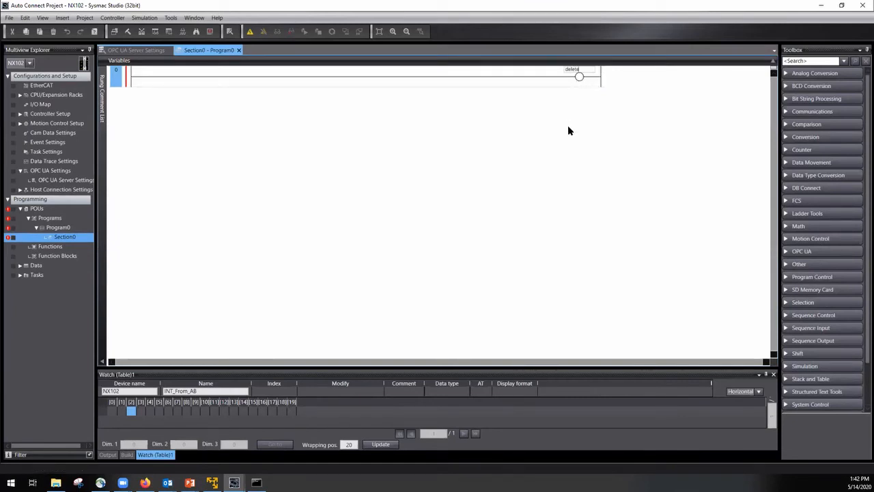
{"action": "key", "text": "Return"}
{"action": "left_click", "coordinate": [593, 111]}
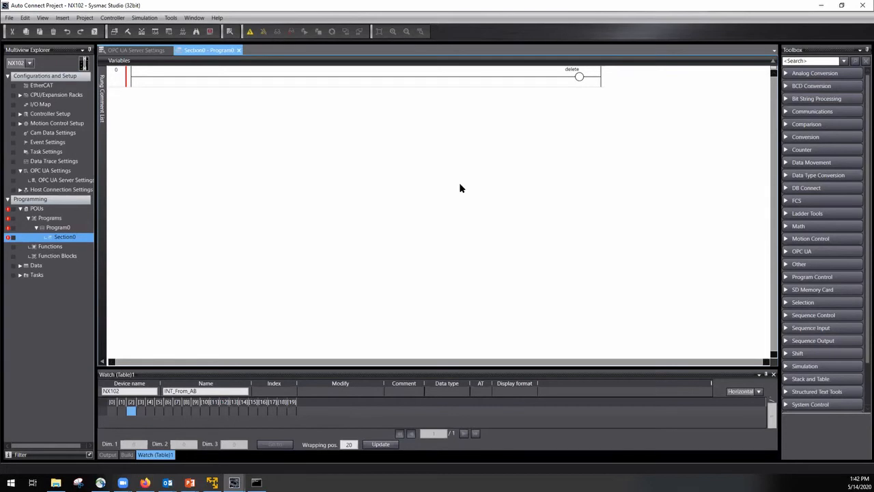
Step: Go online and try to transfer the project to the controller, excluding the EtherNet/IP connection settings
{"action": "left_click", "coordinate": [127, 53]}
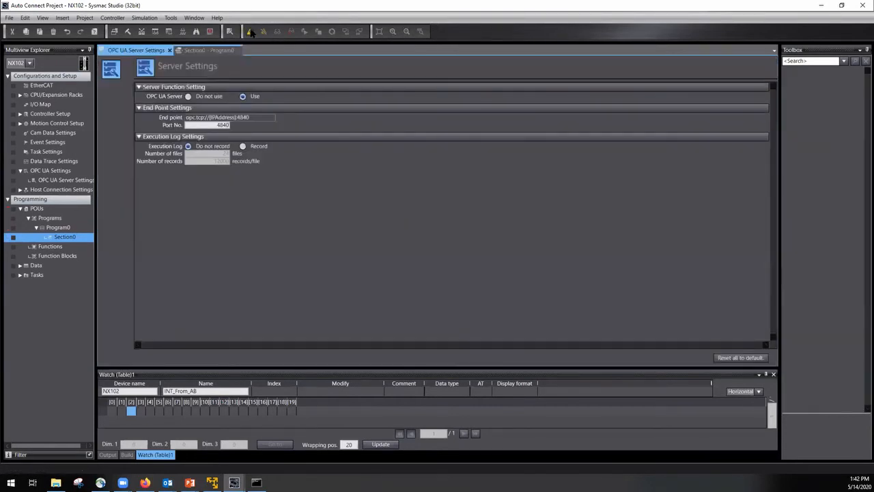
{"action": "key", "text": "ctrl+w"}
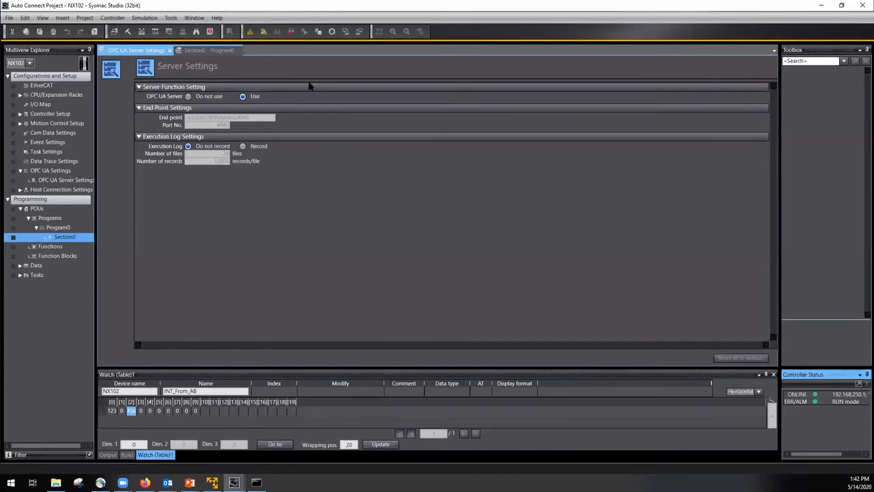
{"action": "left_click", "coordinate": [331, 32]}
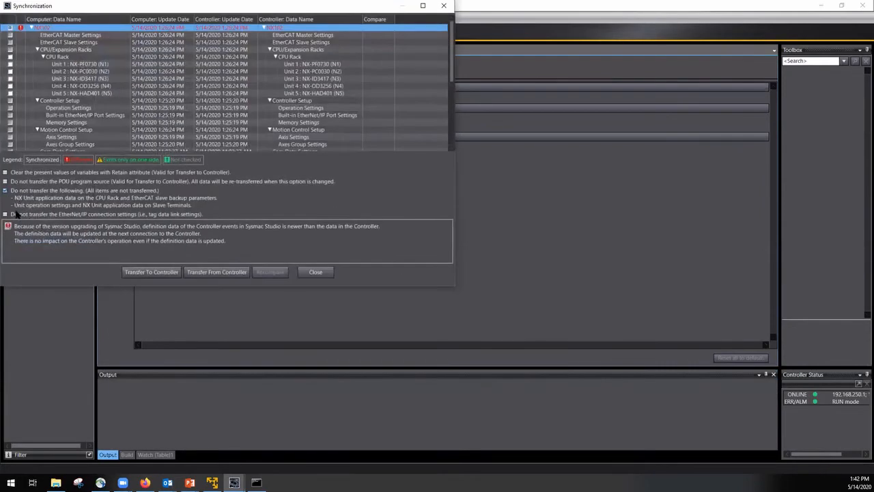
{"action": "left_click", "coordinate": [145, 272]}
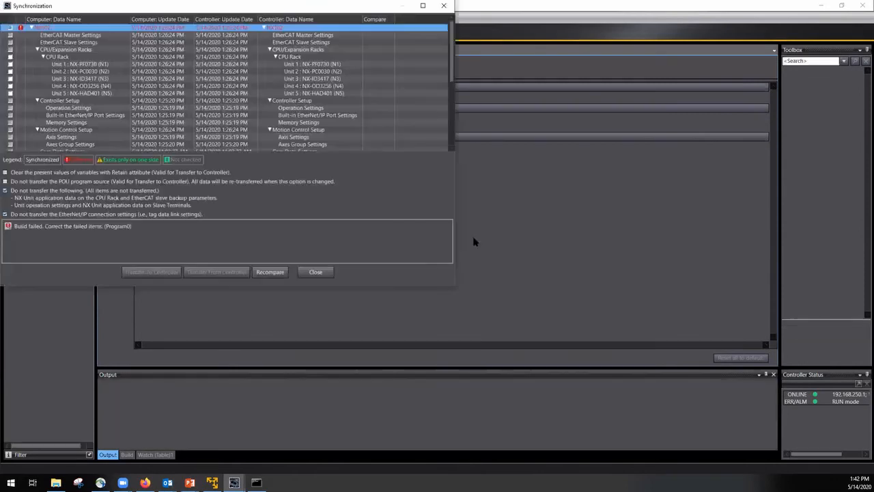
{"action": "left_click", "coordinate": [313, 272]}
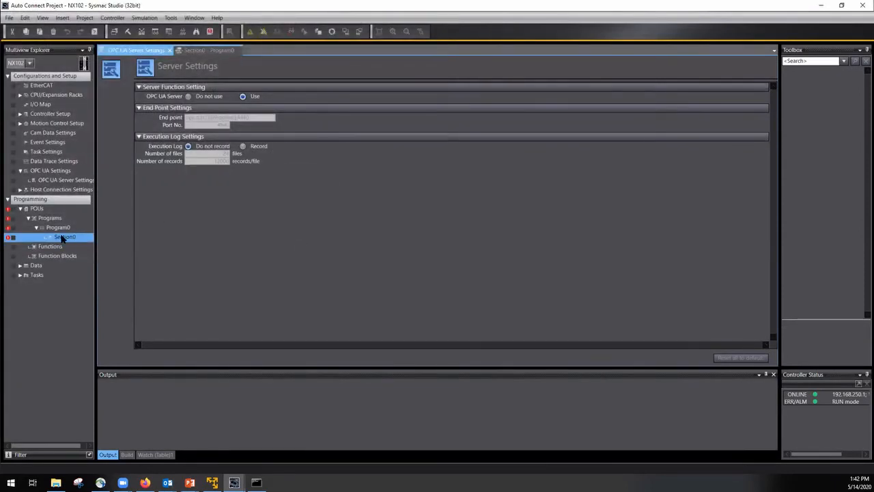
Step: Check the flagged rung in Section0, go offline, and add a contact named delete at the start of rung 0
{"action": "double_click", "coordinate": [61, 237]}
{"action": "mouse_move", "coordinate": [120, 80]}
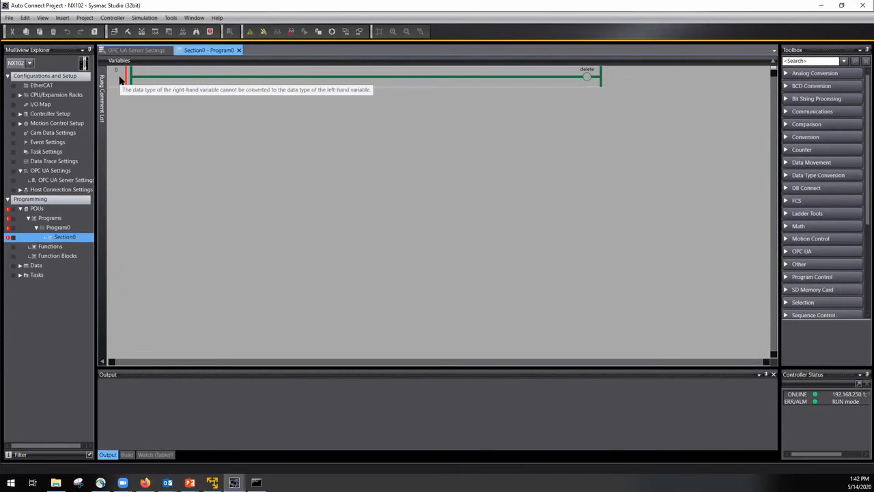
{"action": "left_click", "coordinate": [120, 80]}
{"action": "left_click", "coordinate": [264, 32]}
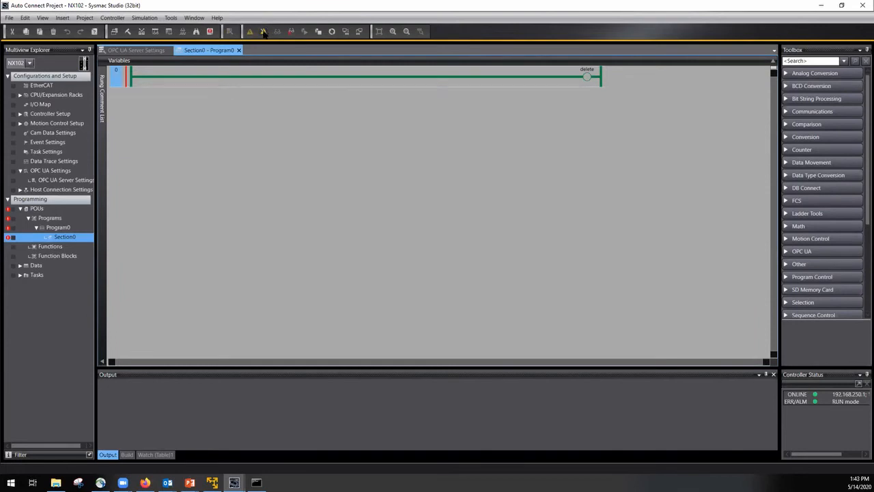
{"action": "left_click", "coordinate": [144, 77]}
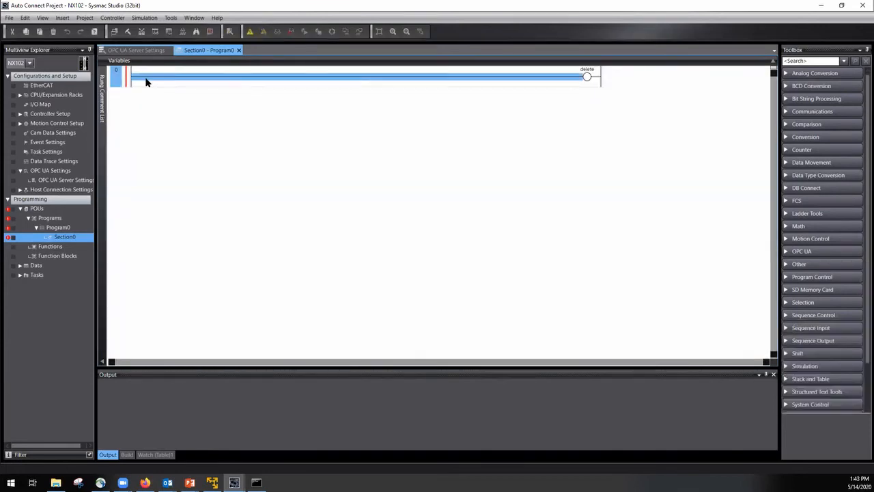
{"action": "type", "text": "cdelete"}
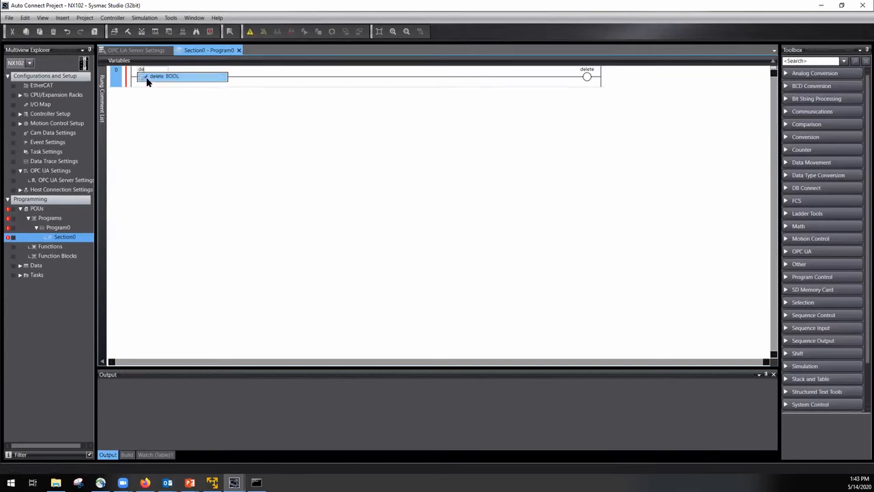
{"action": "key", "text": "Return"}
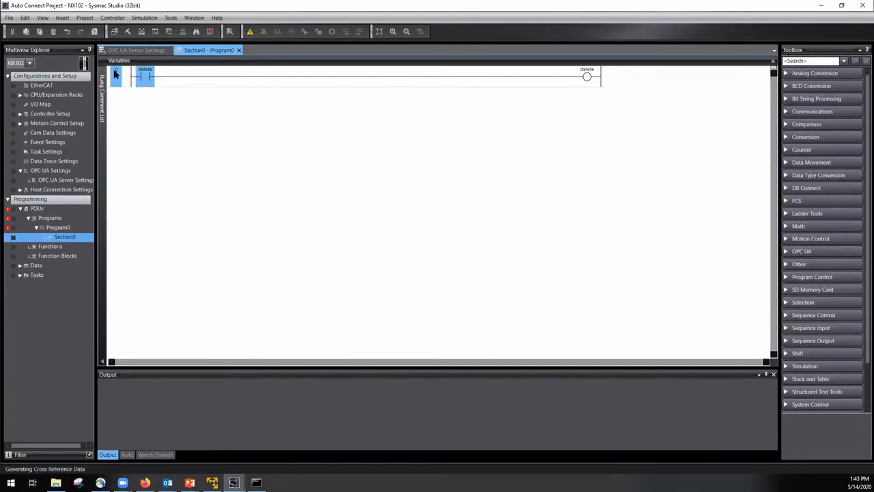
Step: Go back online and try once more to transfer the project to the controller, closing the Synchronization window
{"action": "left_click", "coordinate": [250, 33]}
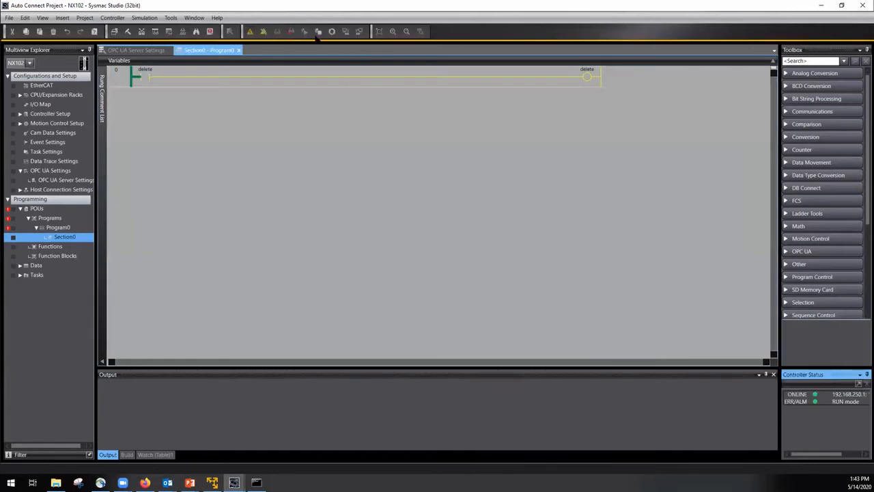
{"action": "left_click", "coordinate": [332, 32]}
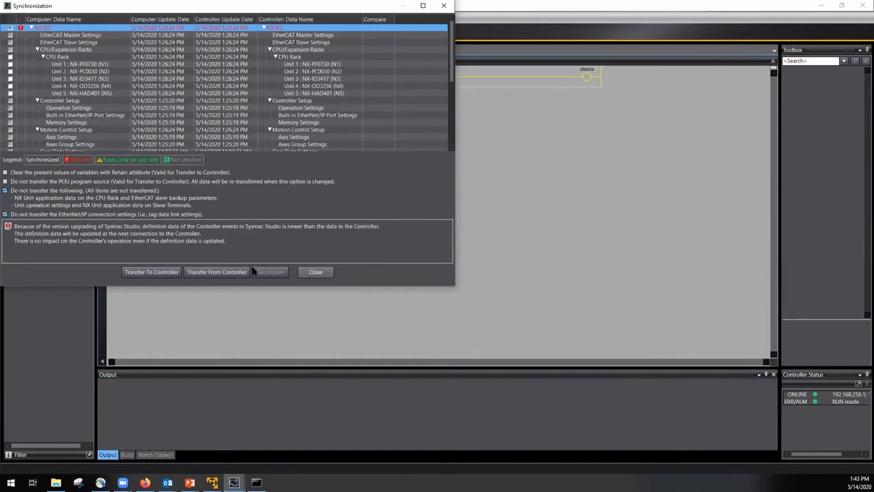
{"action": "left_click", "coordinate": [134, 273]}
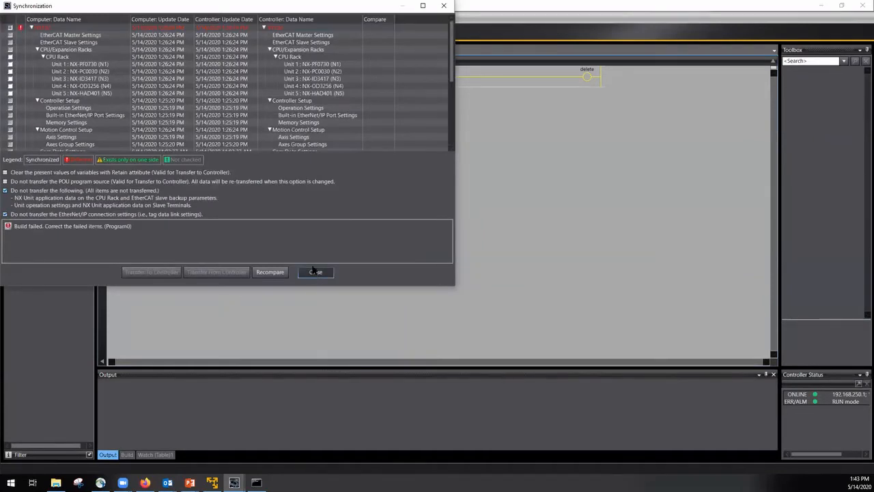
{"action": "left_click", "coordinate": [314, 271]}
Step: Go offline, clear rung 0 of Section0, and insert a contact named junk without a variable comment
{"action": "double_click", "coordinate": [60, 239]}
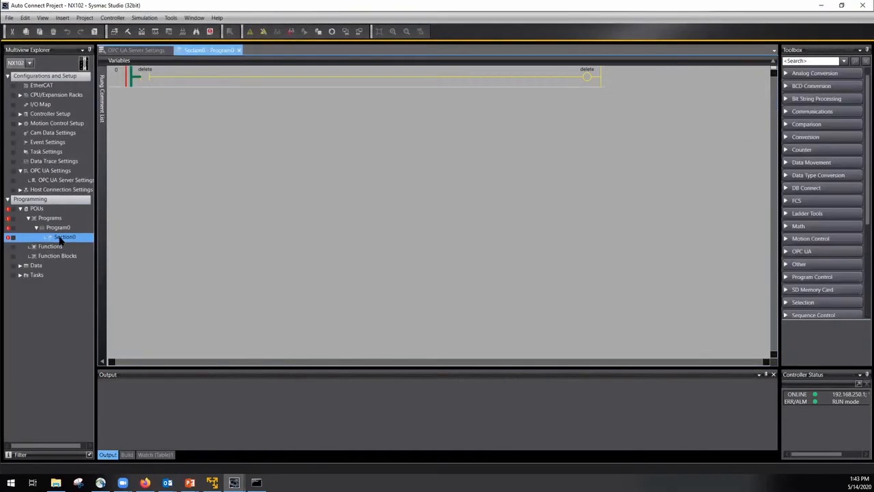
{"action": "left_click", "coordinate": [264, 32]}
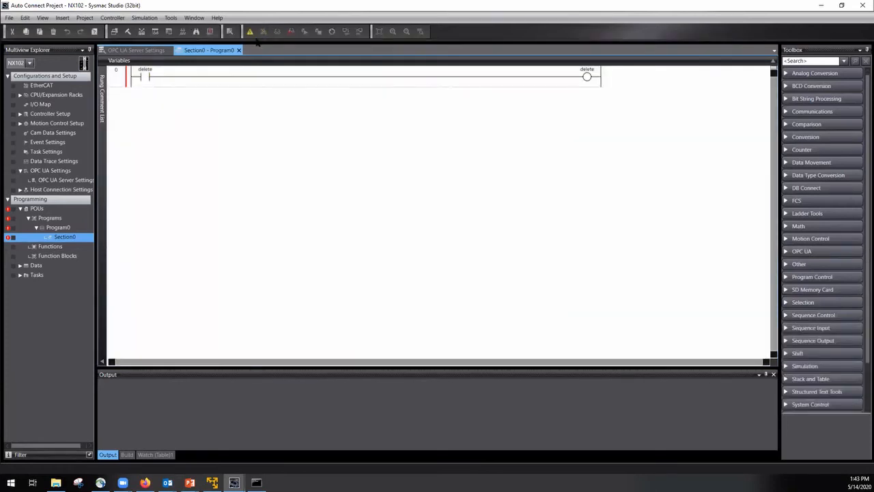
{"action": "left_click", "coordinate": [115, 83]}
{"action": "key", "text": "Delete"}
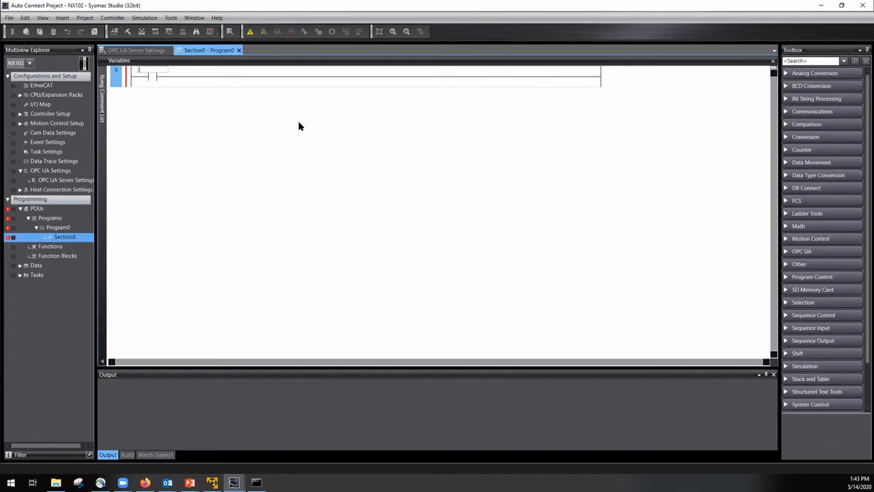
{"action": "key", "text": "Return"}
{"action": "key", "text": "Return"}
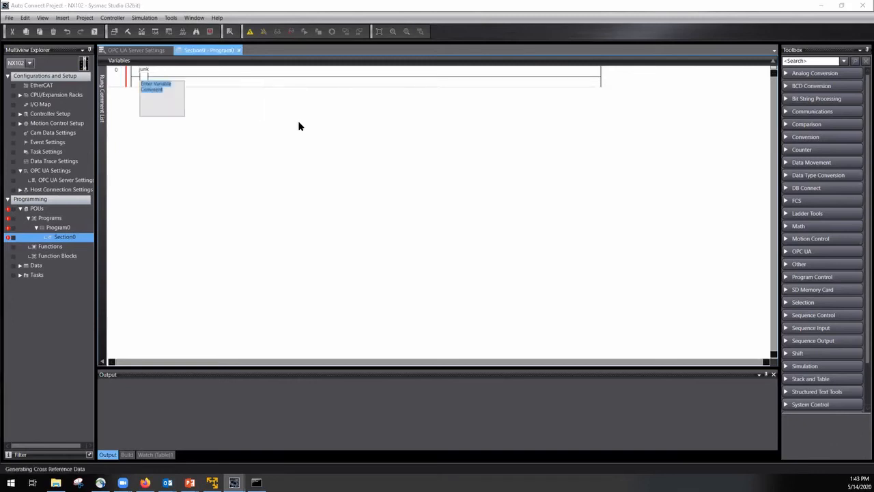
{"action": "key", "text": "Return"}
Step: Add an output coil named do_nothing at the end of rung 0, without a variable comment
{"action": "key", "text": "o"}
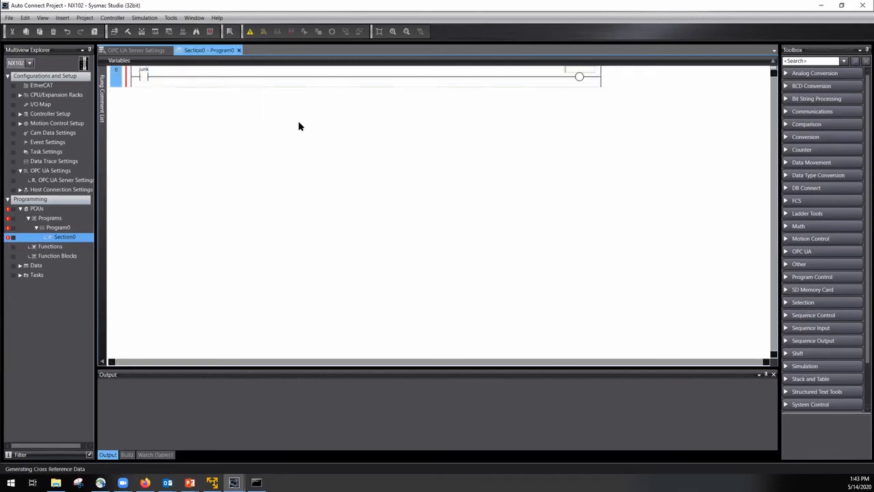
{"action": "type", "text": "do_nothin"}
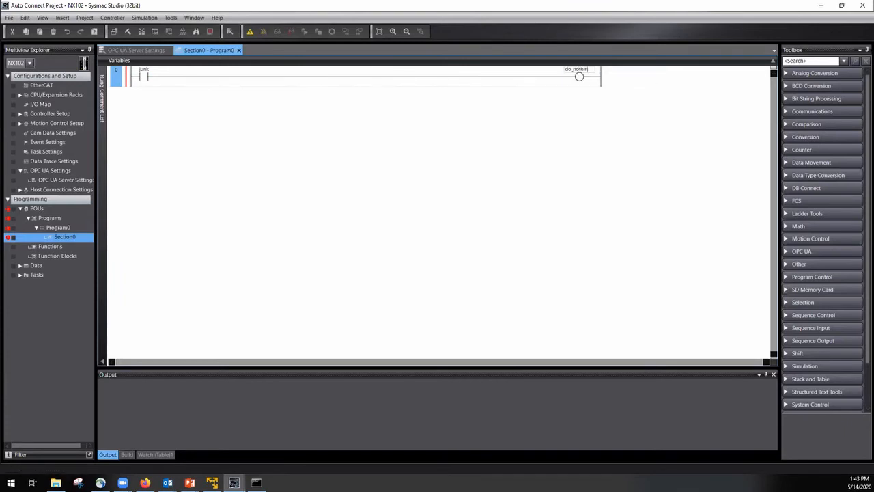
{"action": "type", "text": "g"}
{"action": "key", "text": "Return"}
{"action": "key", "text": "Return"}
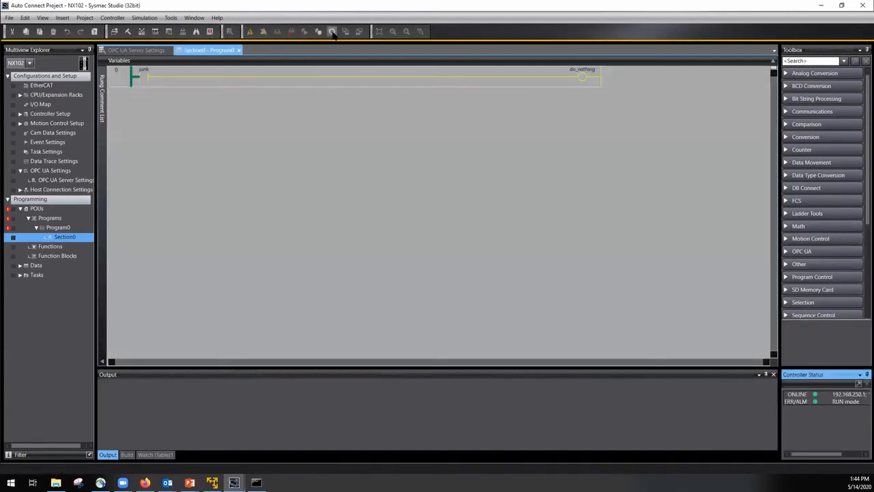
Step: Compare the project with the controller again, close the Synchronization window, and examine the build errors
{"action": "left_click", "coordinate": [334, 33]}
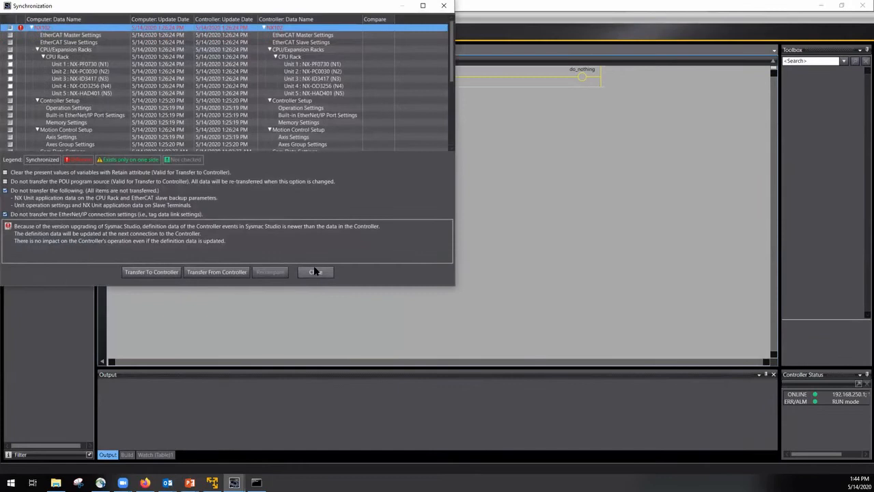
{"action": "left_click", "coordinate": [315, 272]}
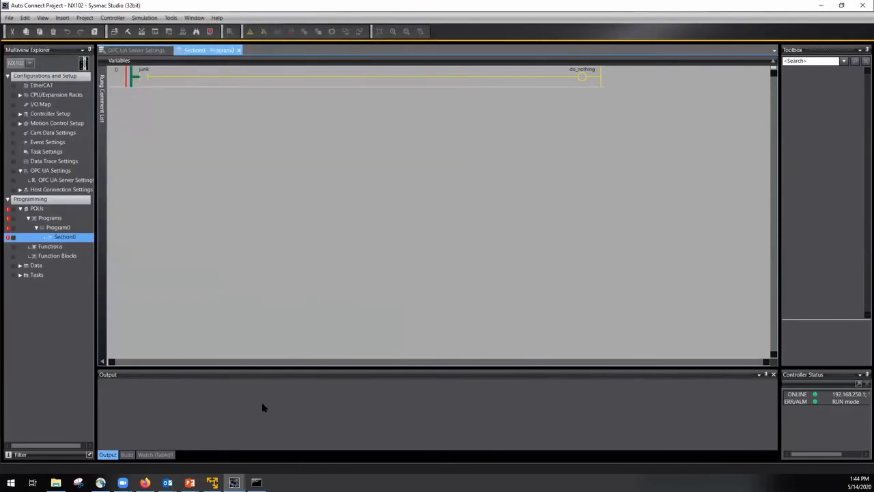
{"action": "left_click", "coordinate": [127, 455]}
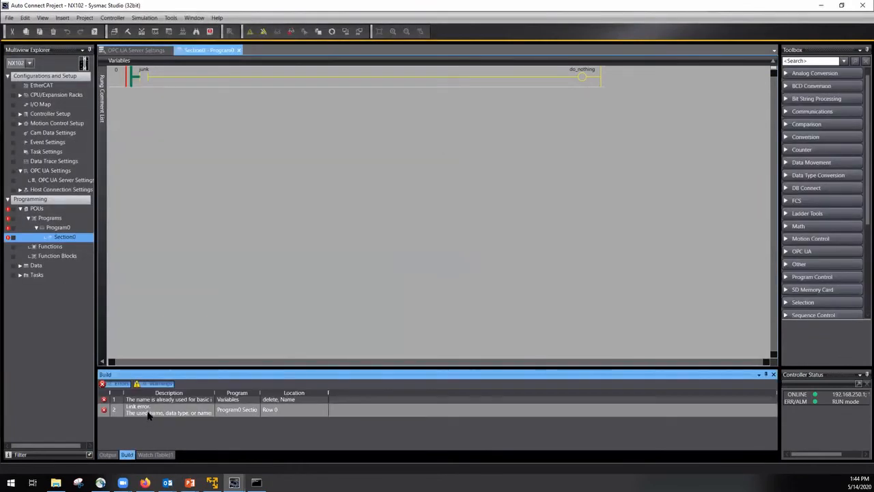
{"action": "left_click", "coordinate": [144, 417]}
Step: Go offline and remove the internal variable named delete from Program0's variable table
{"action": "double_click", "coordinate": [139, 400]}
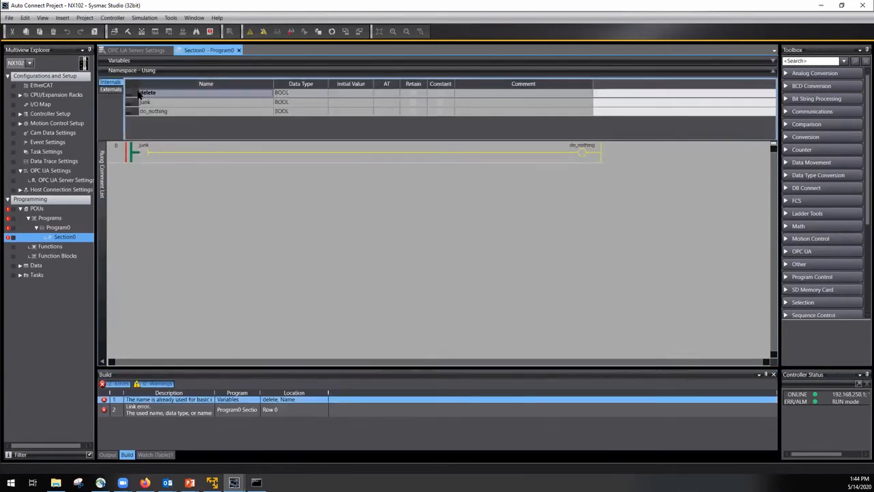
{"action": "left_click", "coordinate": [132, 94]}
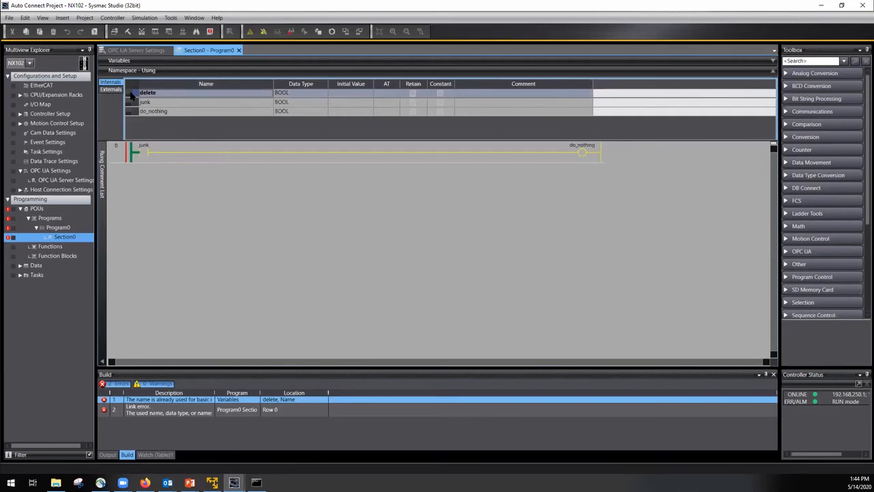
{"action": "left_click", "coordinate": [139, 102]}
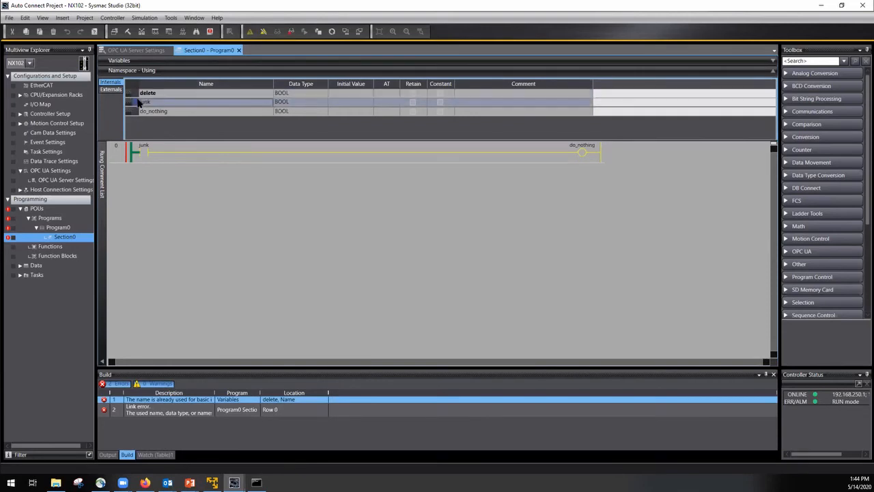
{"action": "left_click", "coordinate": [264, 31]}
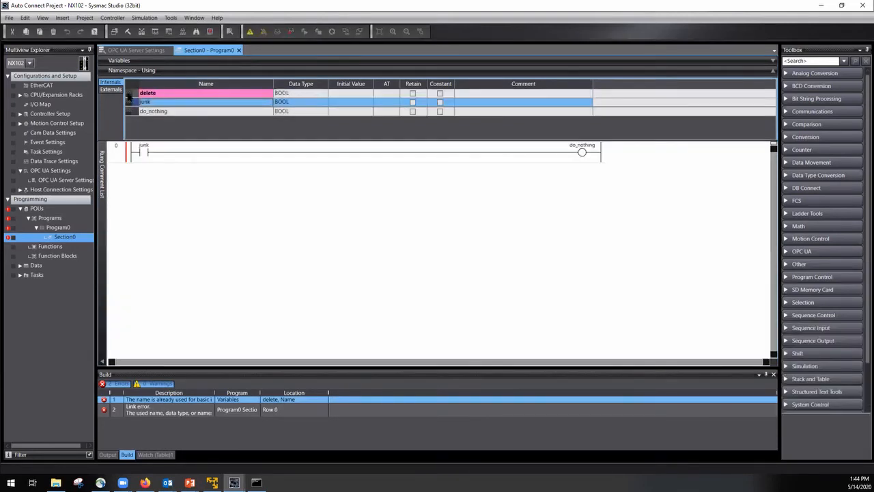
{"action": "key", "text": "Delete"}
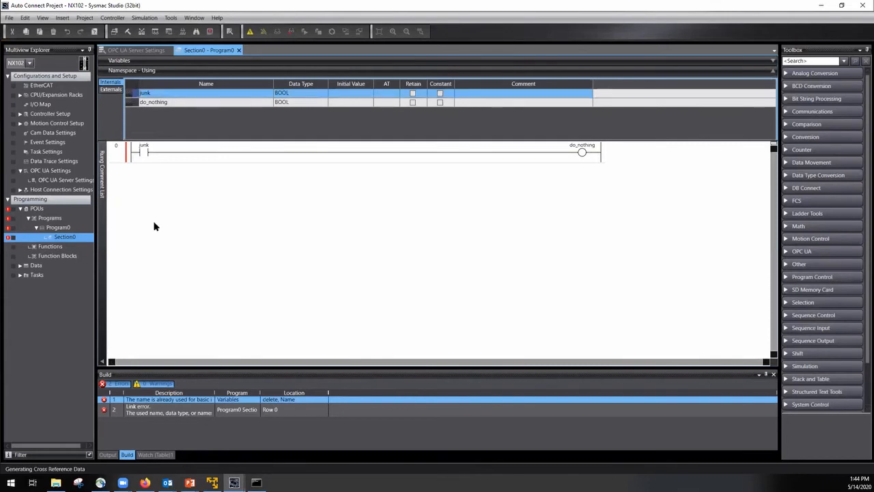
{"action": "left_click", "coordinate": [152, 160]}
{"action": "left_click", "coordinate": [159, 106]}
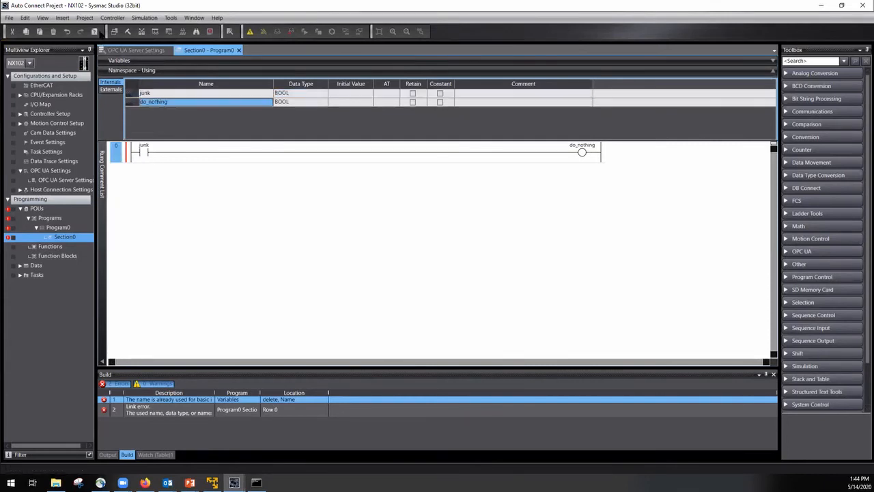
Step: Build the controller program to recheck it for errors
{"action": "left_click", "coordinate": [109, 18]}
{"action": "mouse_move", "coordinate": [79, 18]}
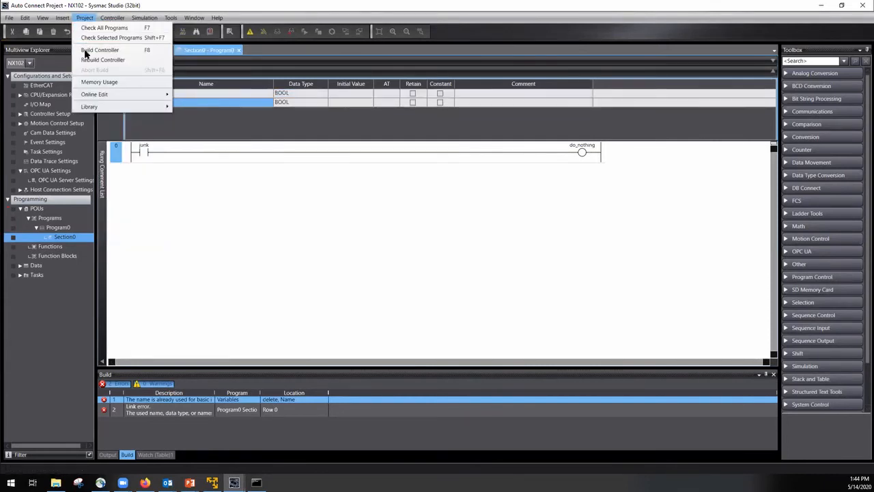
{"action": "left_click", "coordinate": [100, 50]}
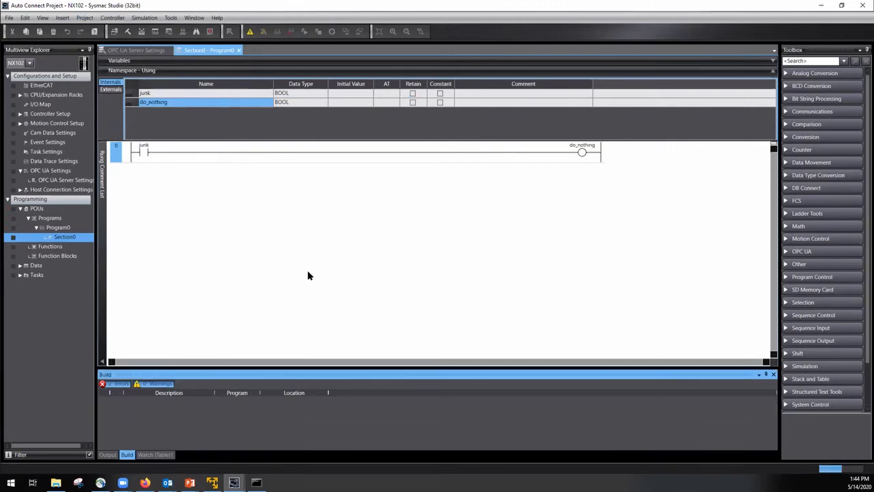
Step: Go online and transfer the project to the controller, returning it to RUN mode and closing the Synchronization window
{"action": "left_click", "coordinate": [249, 33]}
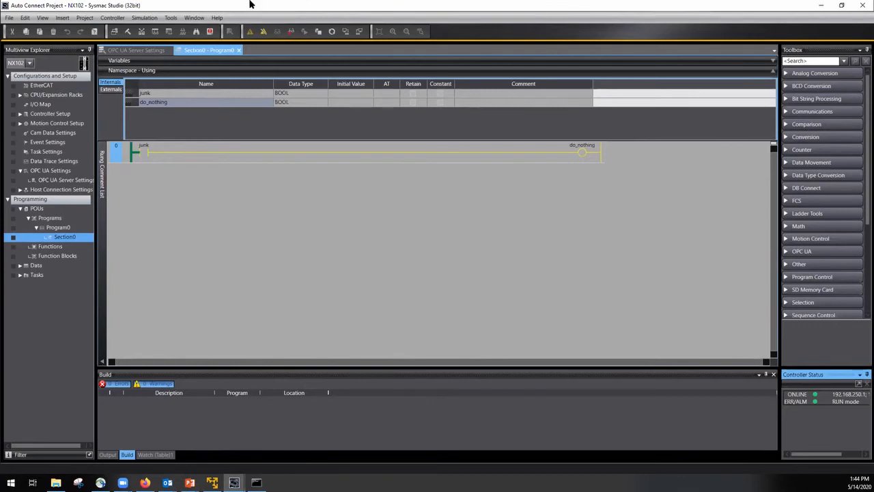
{"action": "left_click", "coordinate": [332, 32]}
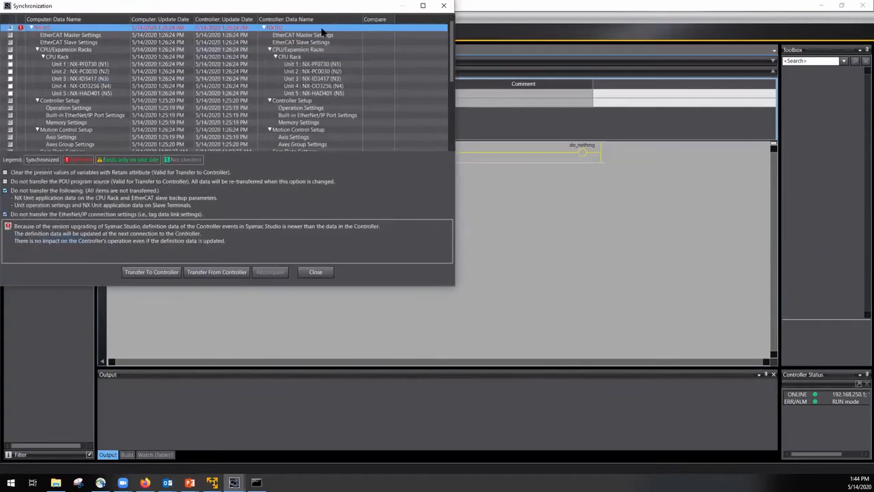
{"action": "left_click", "coordinate": [149, 271]}
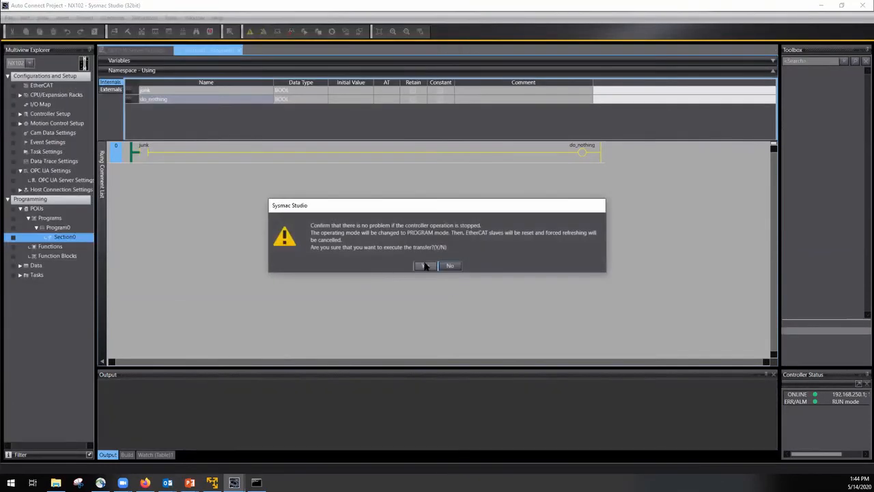
{"action": "left_click", "coordinate": [424, 267]}
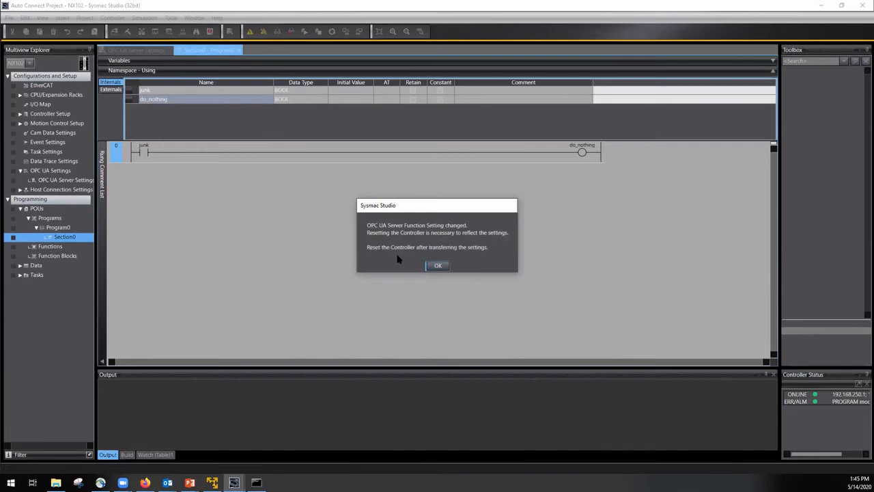
{"action": "left_click", "coordinate": [439, 265]}
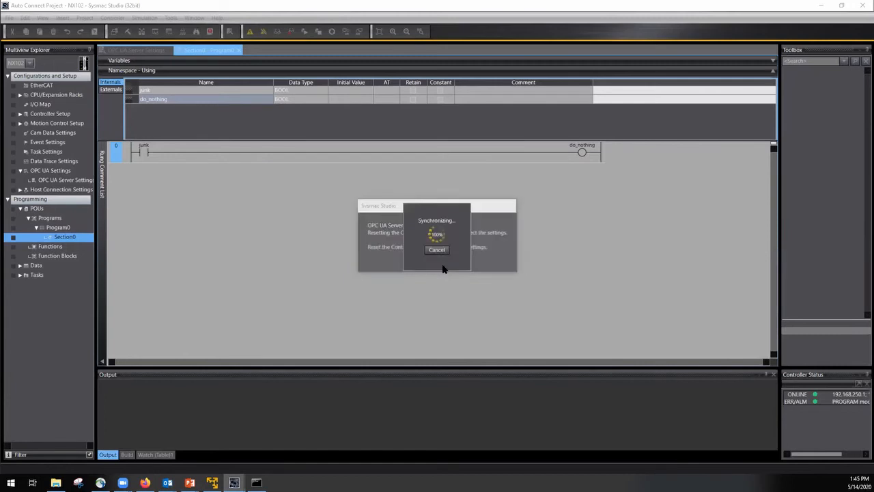
{"action": "left_click", "coordinate": [424, 262]}
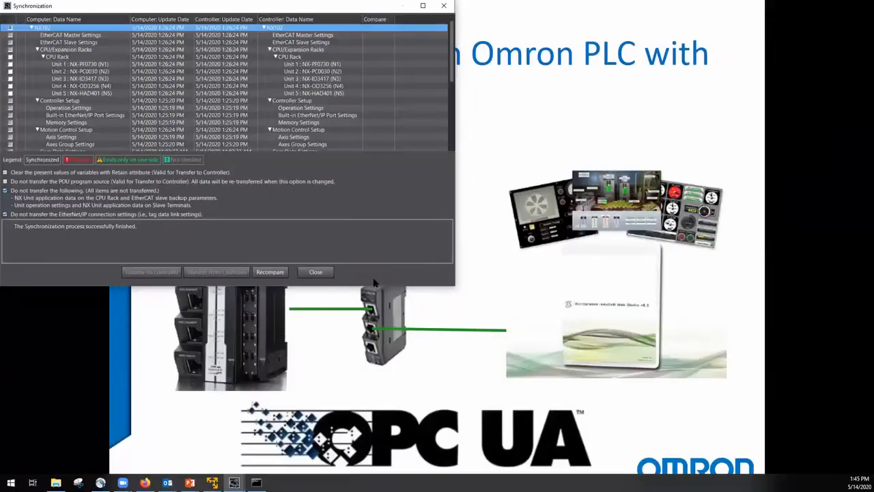
{"action": "left_click", "coordinate": [315, 272]}
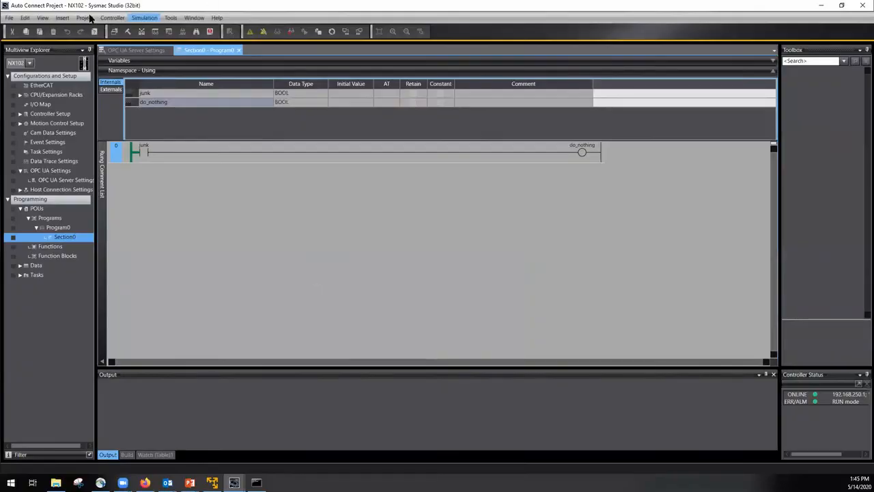
Step: Switch the controller to PROGRAM mode and accept stopping its operation
{"action": "left_click", "coordinate": [85, 17]}
{"action": "mouse_move", "coordinate": [112, 17]}
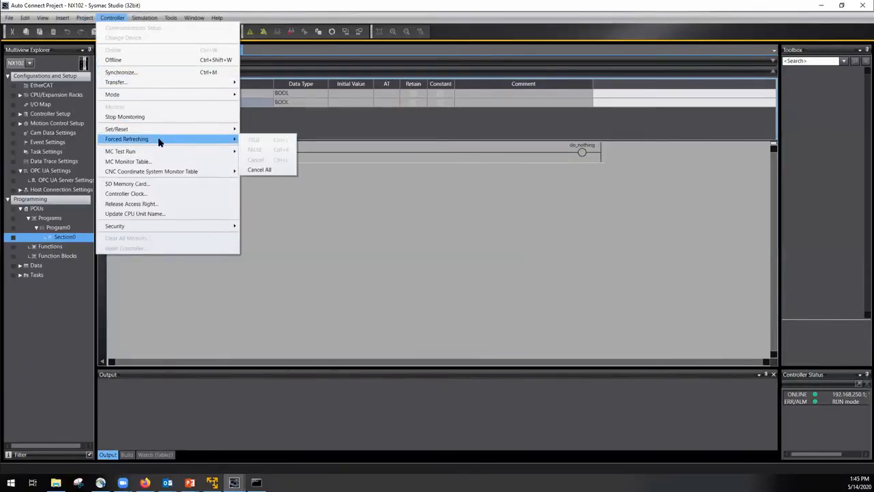
{"action": "mouse_move", "coordinate": [152, 94]}
{"action": "left_click", "coordinate": [266, 104]}
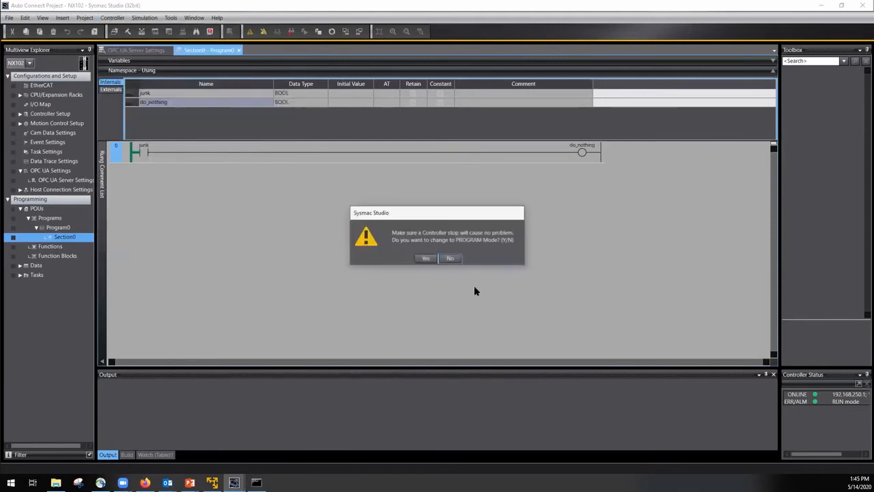
{"action": "left_click", "coordinate": [426, 261]}
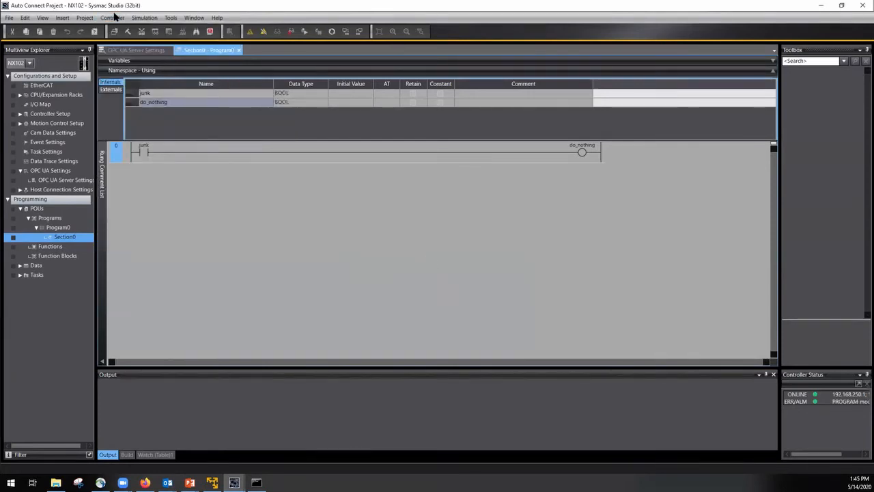
Step: Reset the controller so that the transferred OPC UA server settings take effect
{"action": "left_click", "coordinate": [112, 17]}
{"action": "left_click", "coordinate": [129, 250]}
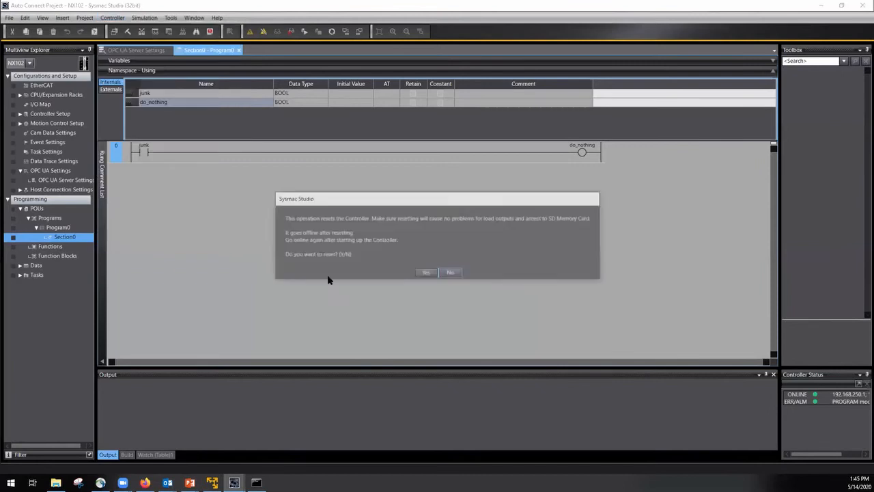
{"action": "left_click", "coordinate": [426, 273]}
{"action": "left_click", "coordinate": [418, 254]}
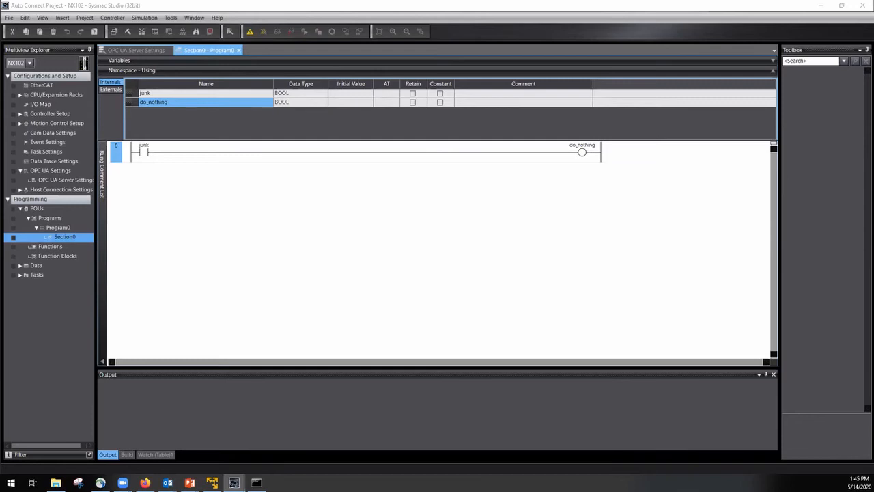
Step: Go back online with the controller and check the OPC UA server's status and end point address
{"action": "left_click", "coordinate": [252, 33]}
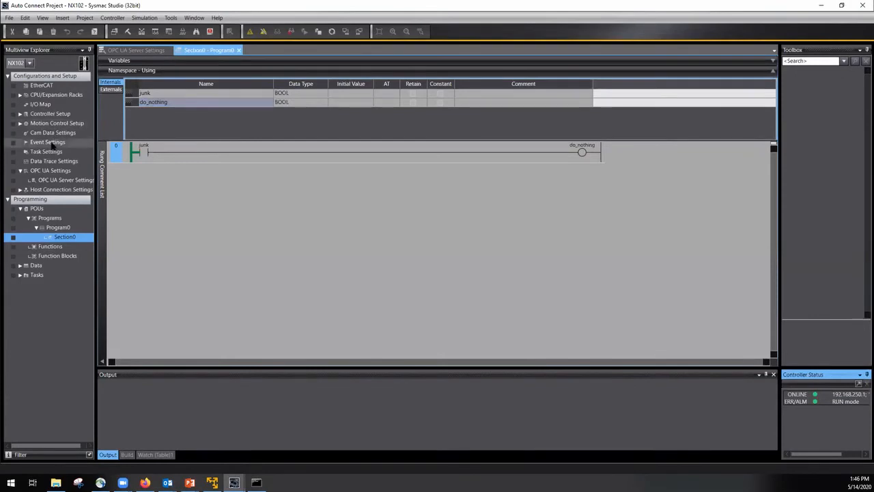
{"action": "right_click", "coordinate": [50, 182]}
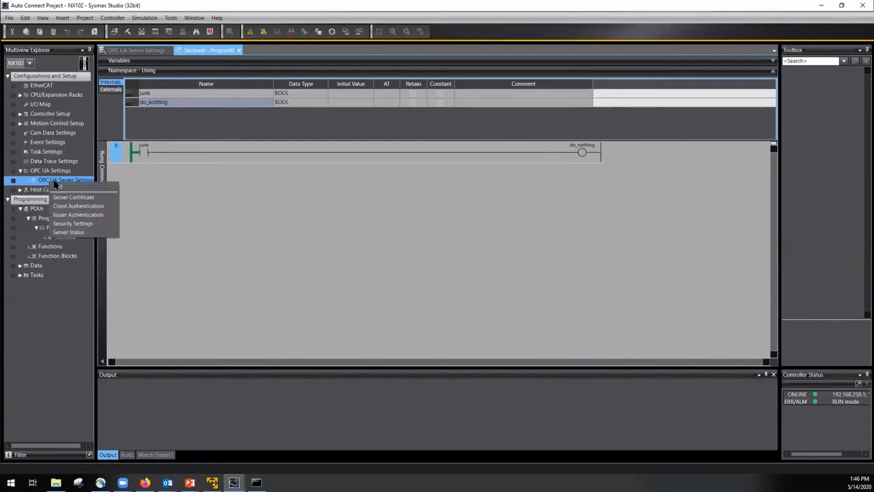
{"action": "left_click", "coordinate": [73, 233]}
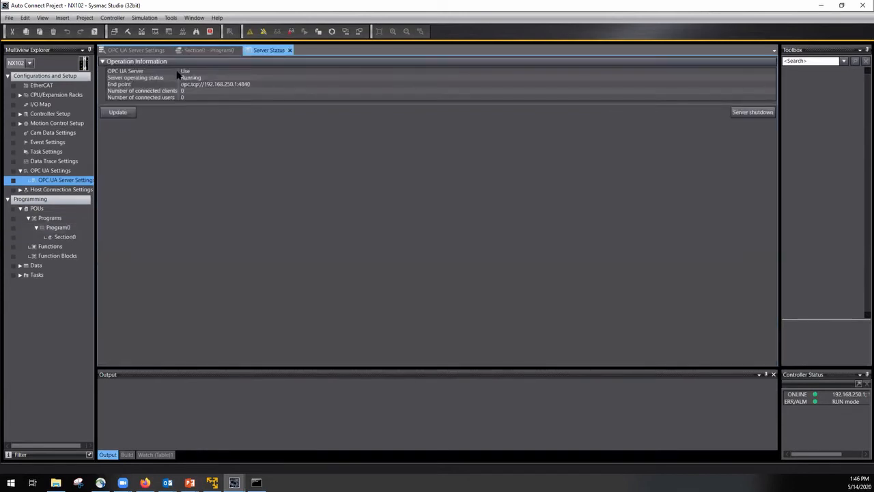
{"action": "left_click_drag", "start_coordinate": [230, 85], "coordinate": [186, 84]}
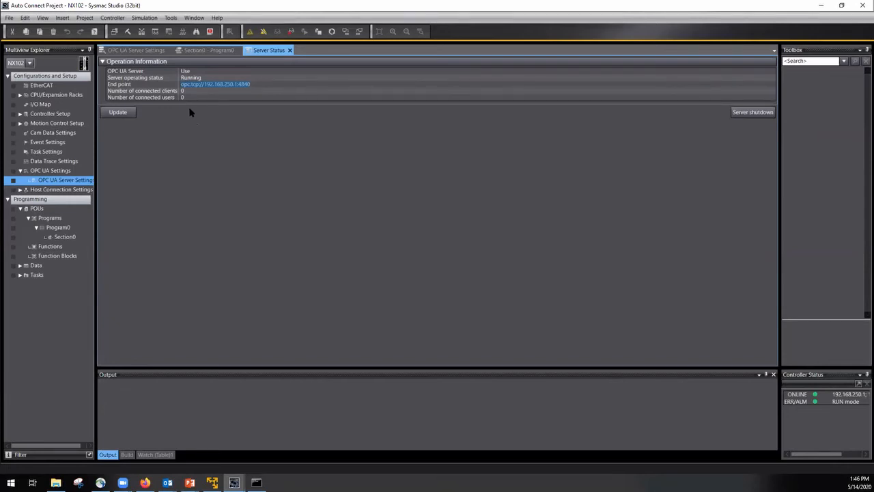
Step: Review the OPC UA server's anonymous login and security policy settings, and close them without transferring changes
{"action": "right_click", "coordinate": [61, 180]}
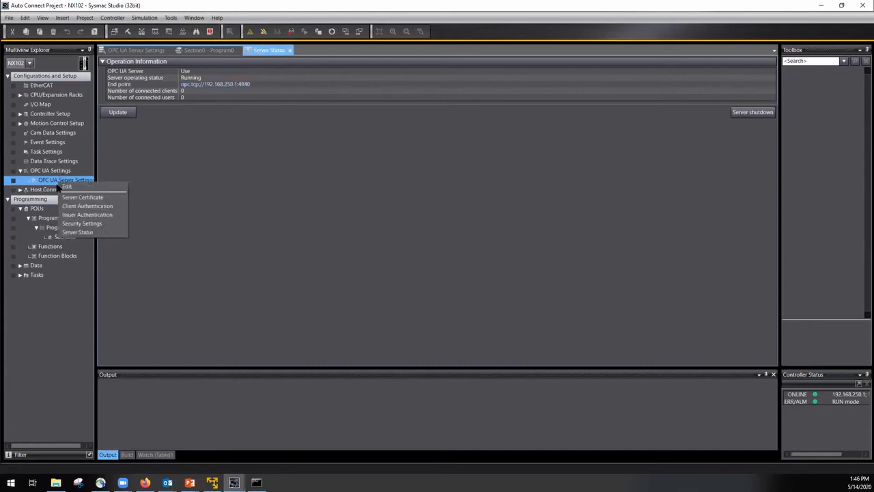
{"action": "left_click", "coordinate": [81, 224]}
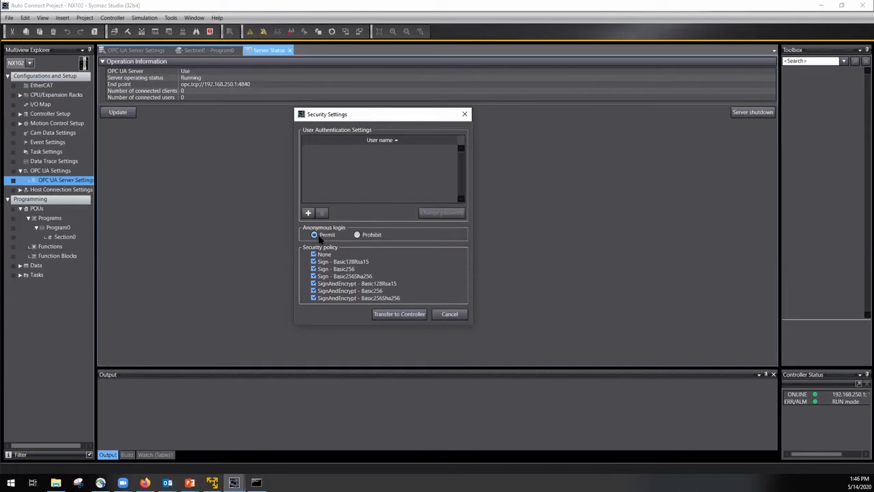
{"action": "left_click", "coordinate": [445, 315]}
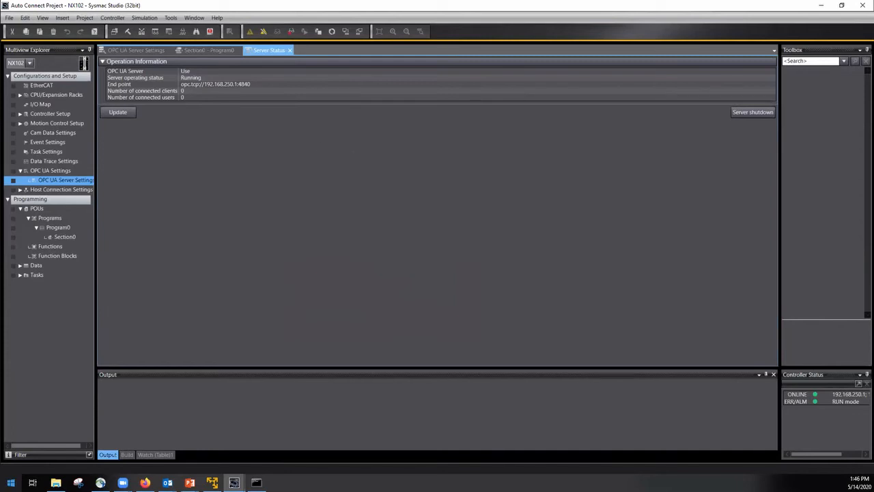
Step: Launch InduSoft Web Studio with the OPC Testing project
{"action": "left_click", "coordinate": [10, 483]}
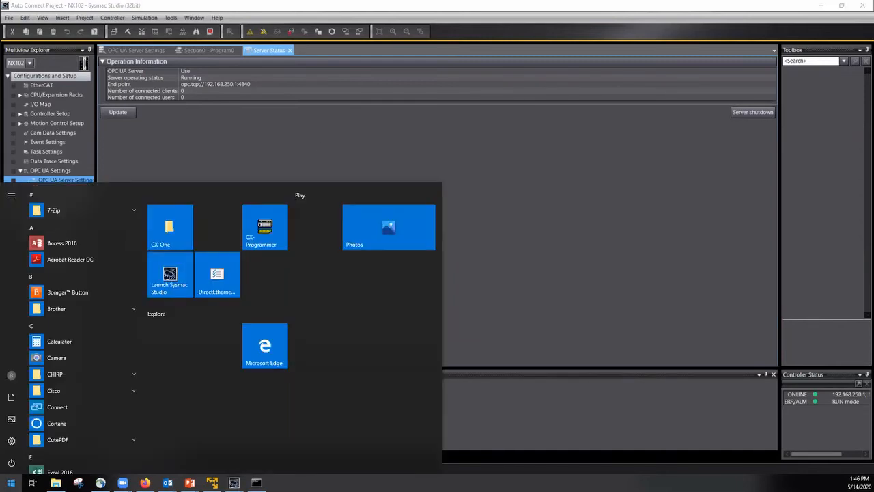
{"action": "type", "text": "indu"}
{"action": "left_click", "coordinate": [94, 234]}
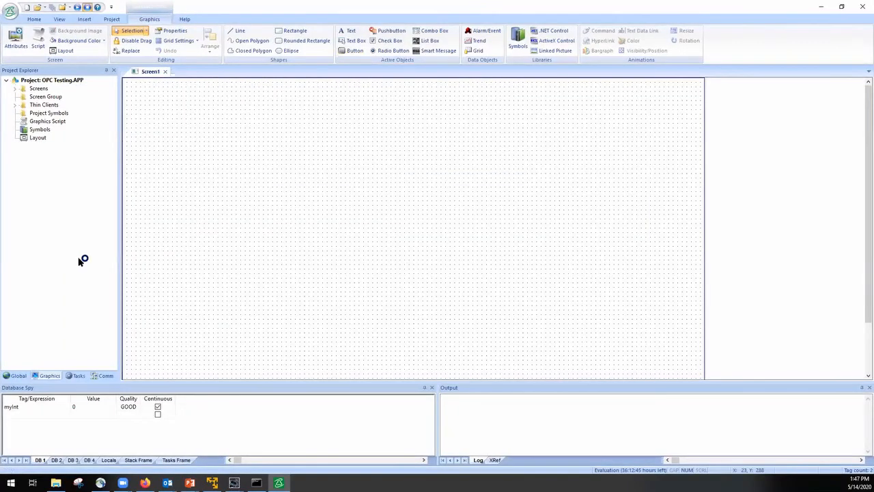
Step: Open the server configuration of the existing NX102 OPC connection in the project's OPC UA communication settings
{"action": "left_click", "coordinate": [104, 377]}
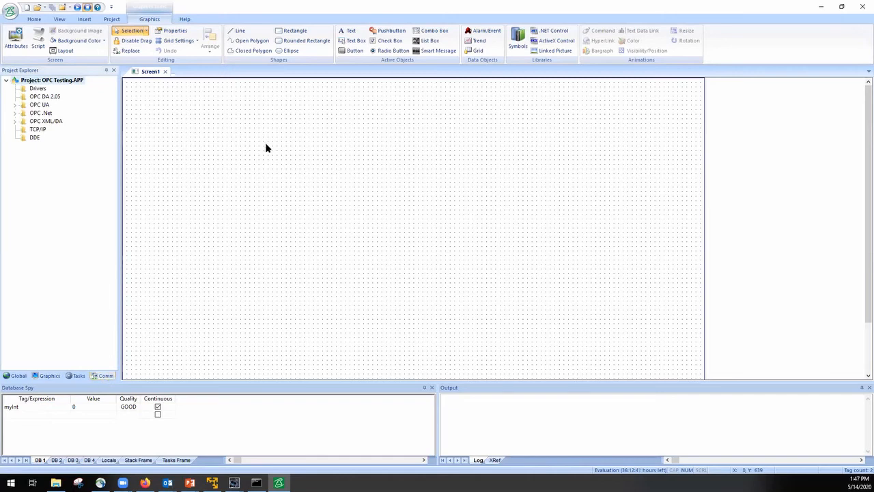
{"action": "left_click", "coordinate": [41, 96]}
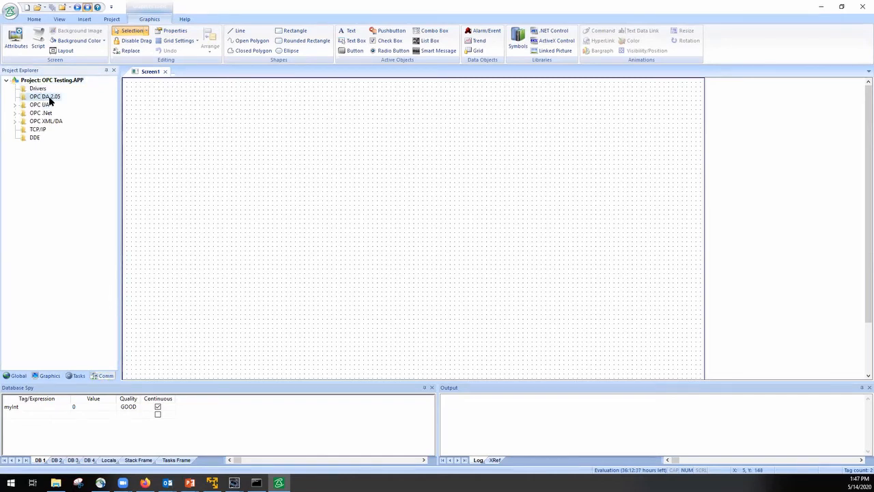
{"action": "left_click", "coordinate": [47, 105]}
{"action": "left_click", "coordinate": [46, 113]}
{"action": "left_click", "coordinate": [14, 106]}
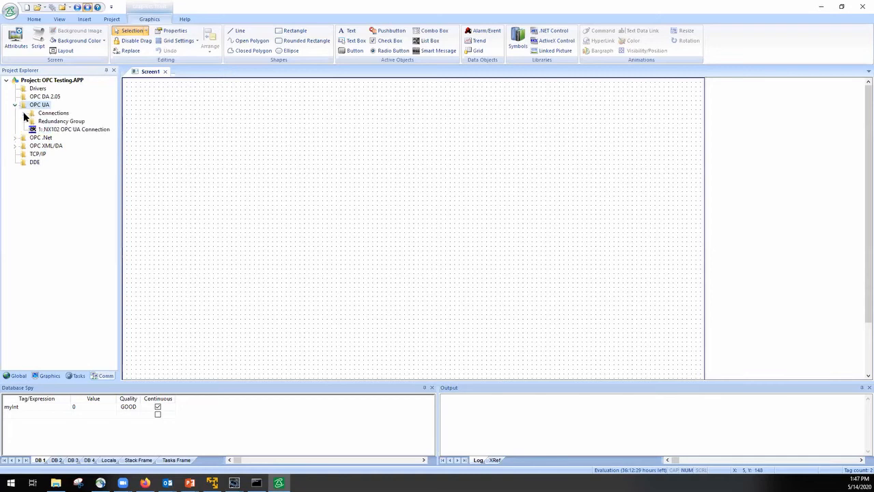
{"action": "left_click", "coordinate": [24, 113]}
{"action": "left_click", "coordinate": [58, 123]}
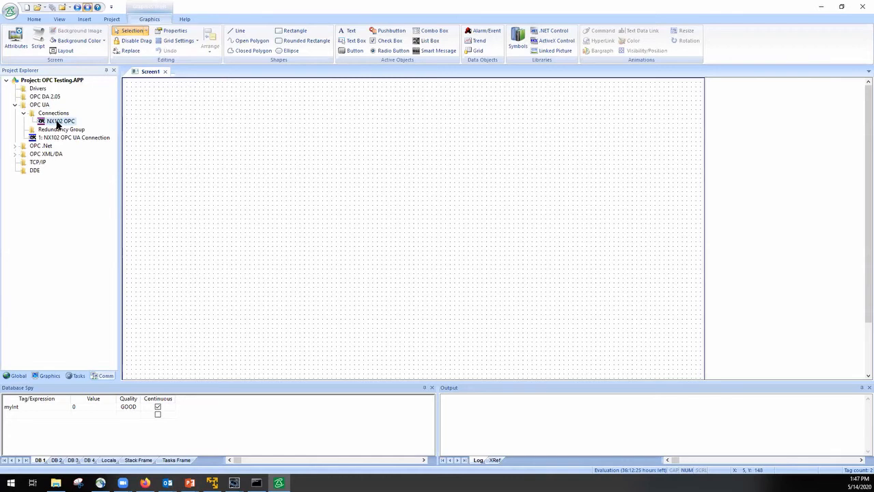
{"action": "double_click", "coordinate": [58, 123]}
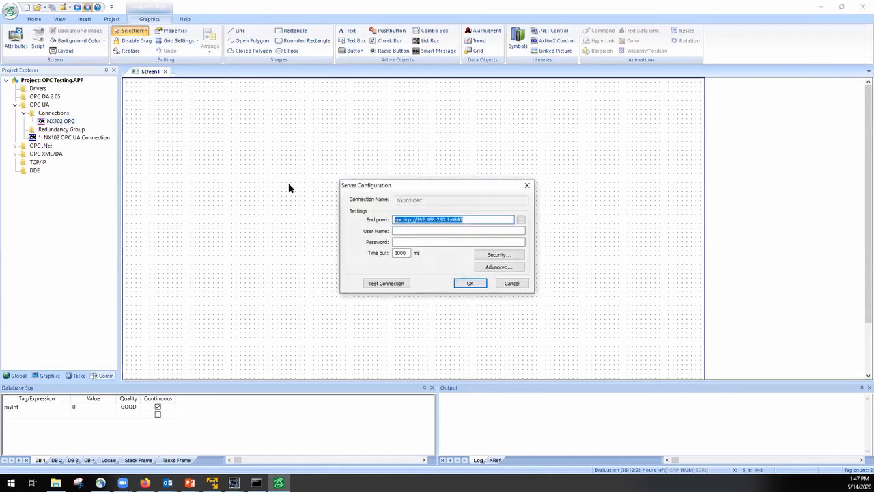
{"action": "left_click_drag", "start_coordinate": [380, 183], "coordinate": [312, 122]}
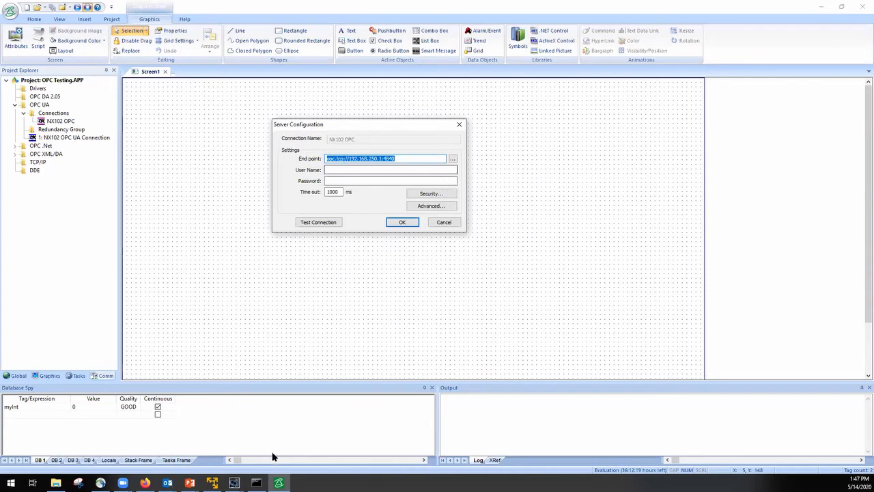
Step: Check the OPC UA server's end point address in the Sysmac Studio NX102 project, and return to the InduSoft server configuration
{"action": "left_click", "coordinate": [234, 482]}
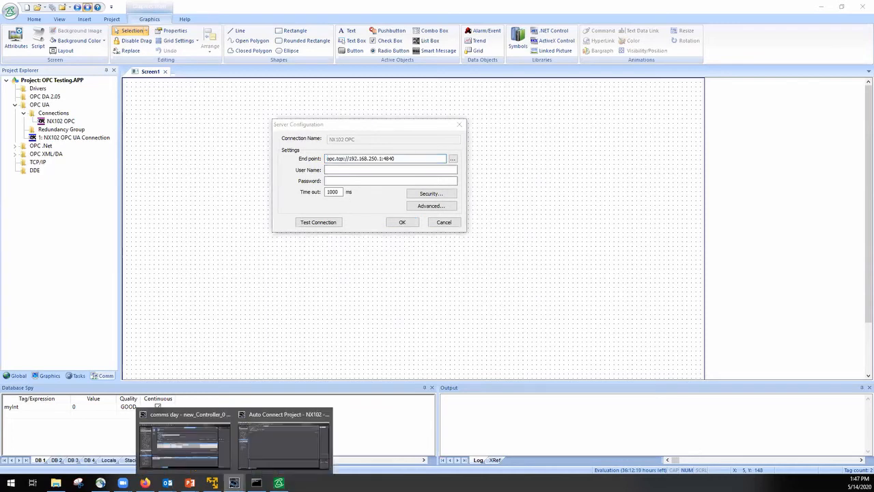
{"action": "left_click", "coordinate": [284, 437]}
{"action": "left_click_drag", "start_coordinate": [251, 84], "coordinate": [157, 83]}
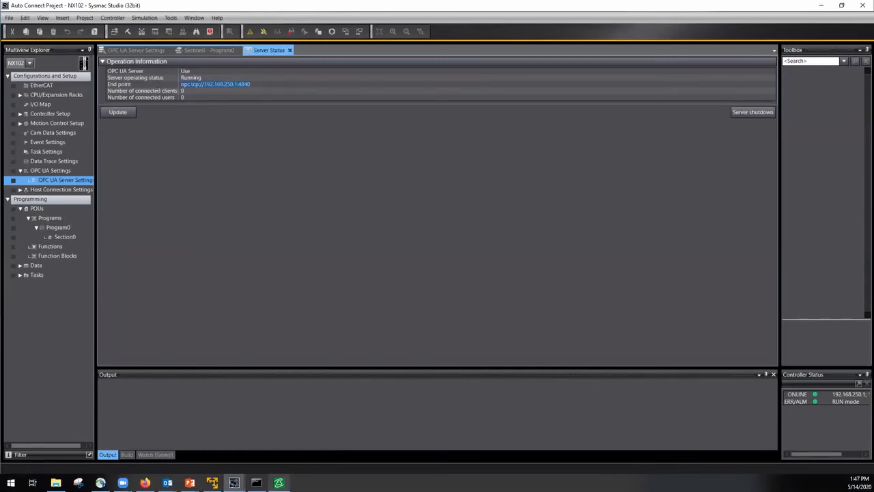
{"action": "left_click", "coordinate": [279, 483]}
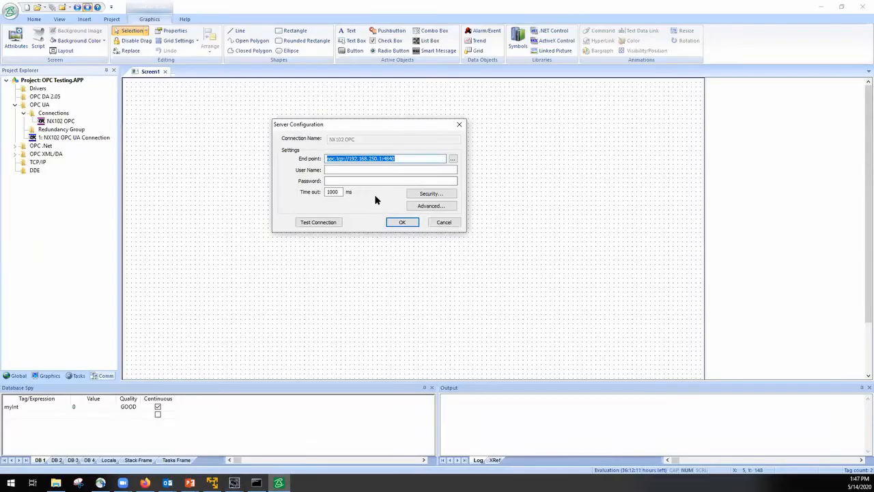
Step: Test the NX102 OPC connection and accept its server configuration
{"action": "left_click", "coordinate": [333, 223]}
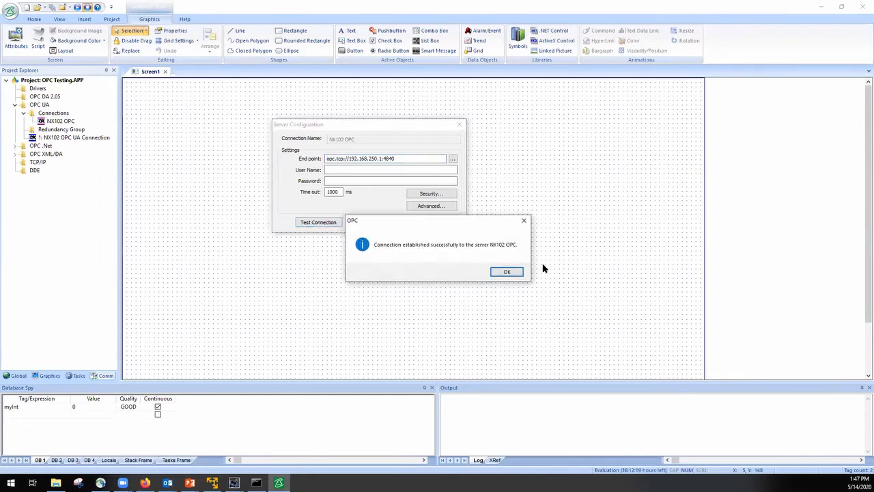
{"action": "left_click", "coordinate": [507, 272]}
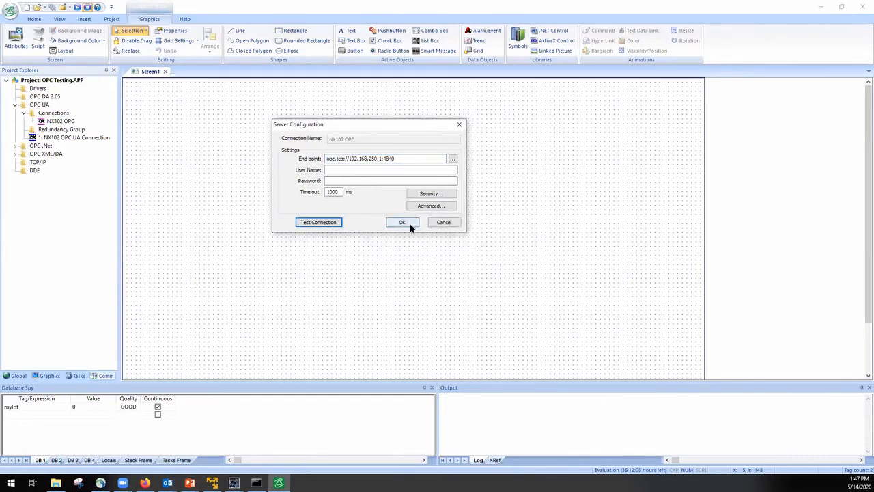
{"action": "left_click", "coordinate": [404, 222]}
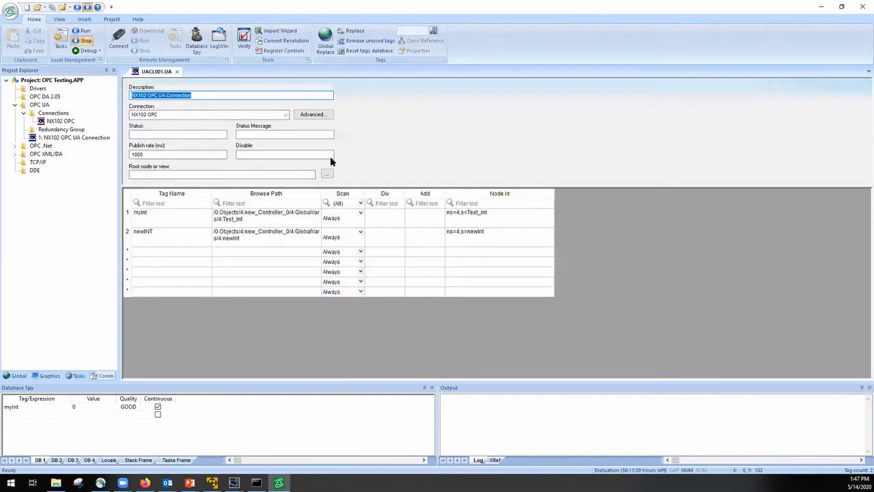
Step: Browse the OPC UA server from the myInt tag's browse path, down to the NX102 GlobalVars
{"action": "left_click", "coordinate": [257, 222]}
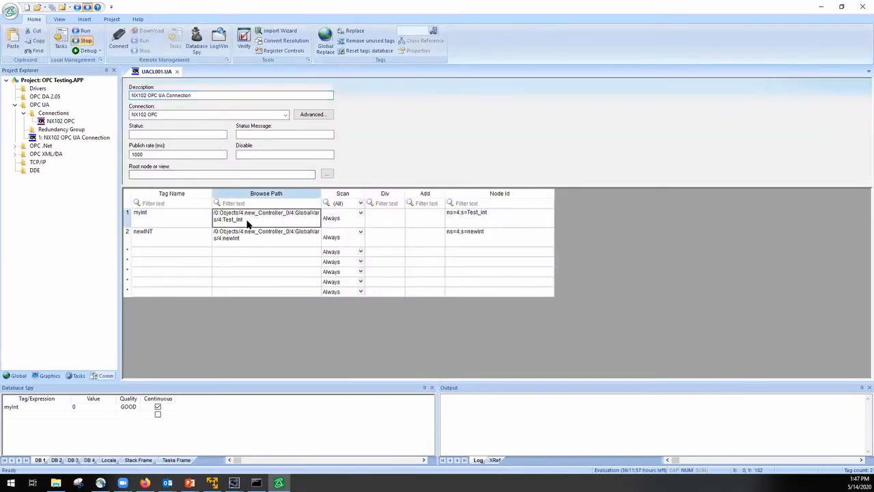
{"action": "right_click", "coordinate": [246, 222]}
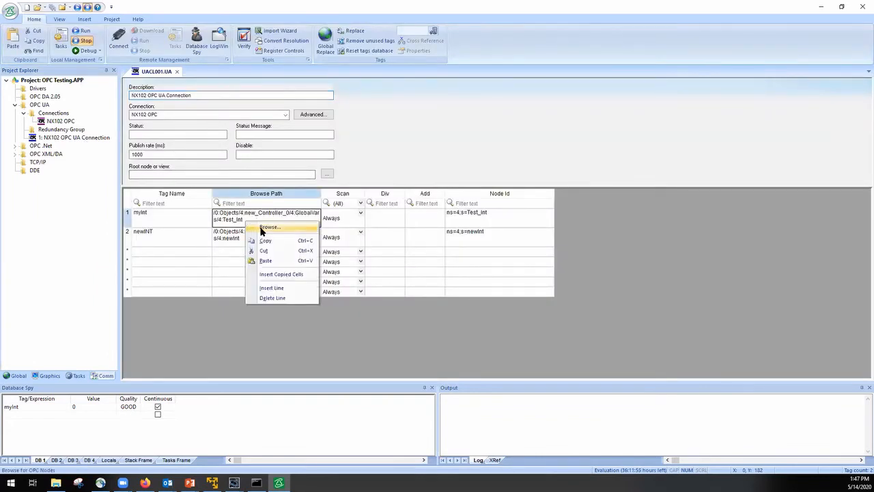
{"action": "left_click", "coordinate": [264, 228]}
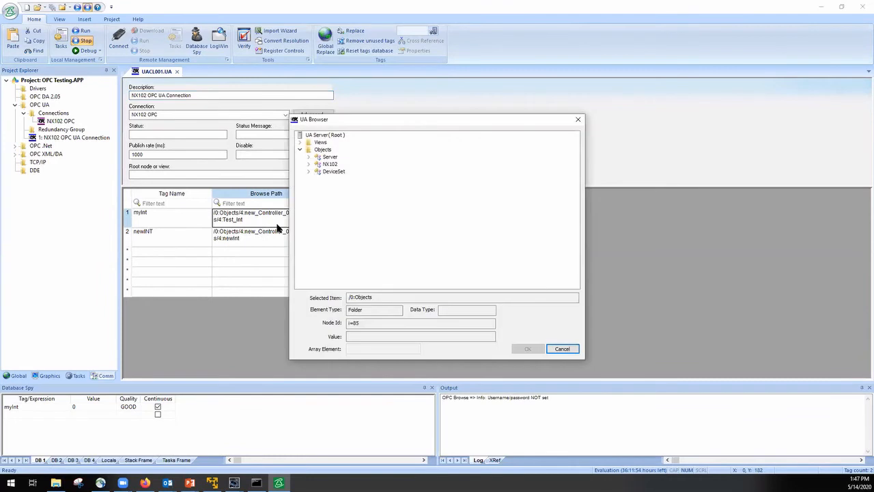
{"action": "left_click", "coordinate": [308, 164]}
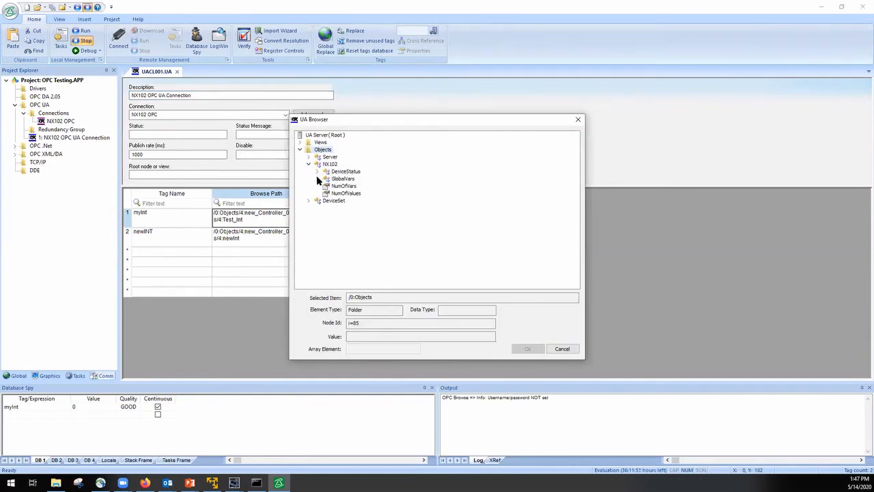
{"action": "left_click", "coordinate": [317, 178]}
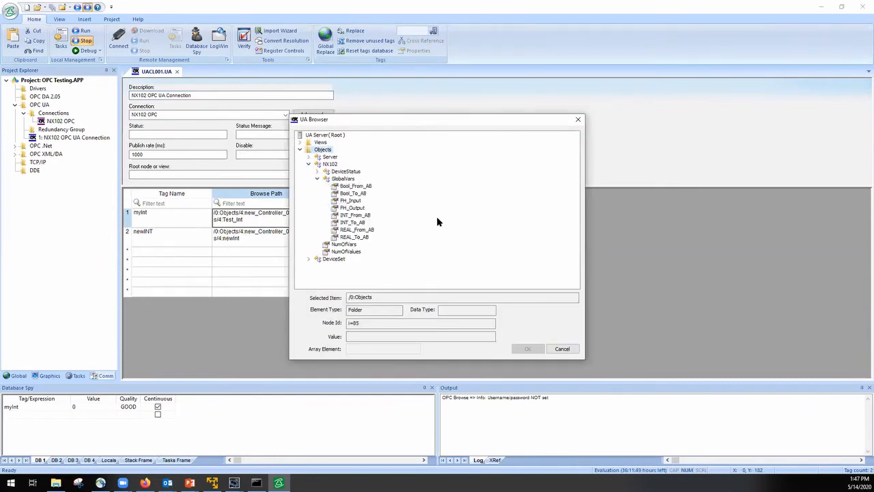
Step: Inspect the details of each published global variable, from REAL_To_AB up to Bool_From_AB
{"action": "left_click", "coordinate": [361, 237]}
{"action": "left_click", "coordinate": [356, 229]}
{"action": "left_click", "coordinate": [353, 222]}
{"action": "left_click", "coordinate": [354, 215]}
{"action": "left_click", "coordinate": [352, 207]}
{"action": "left_click", "coordinate": [351, 200]}
{"action": "left_click", "coordinate": [353, 193]}
{"action": "left_click", "coordinate": [356, 186]}
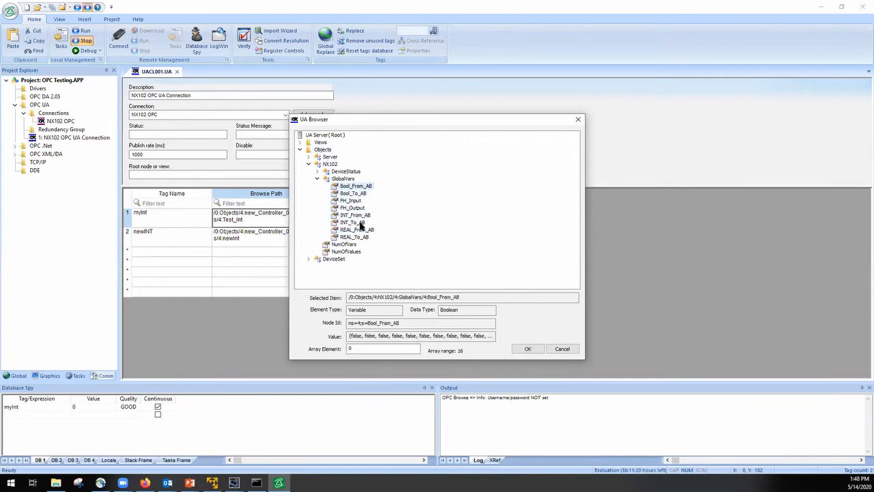
Step: Open the NX102 project's global variables in Sysmac Studio and start an online edit
{"action": "left_click", "coordinate": [234, 483]}
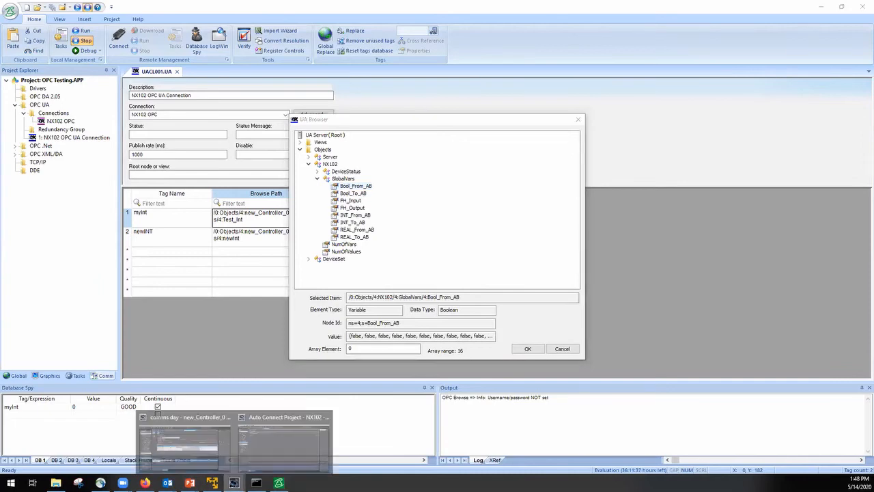
{"action": "left_click", "coordinate": [287, 439]}
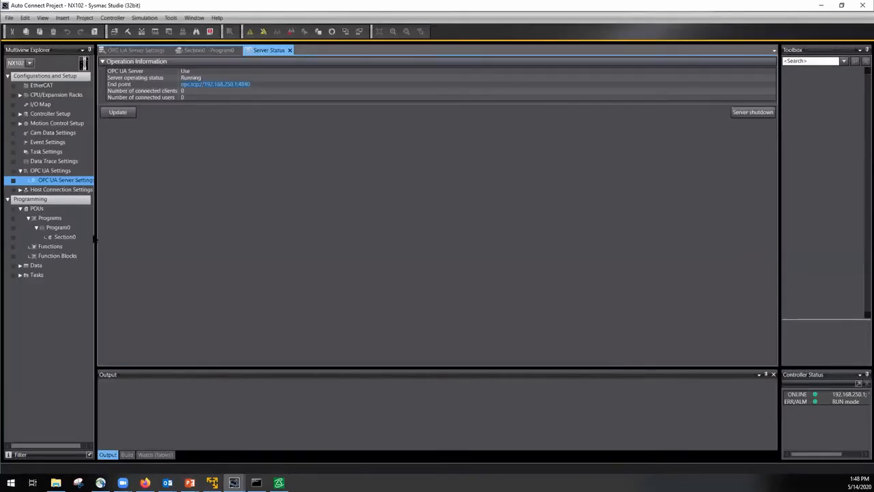
{"action": "left_click", "coordinate": [21, 264]}
{"action": "double_click", "coordinate": [56, 284]}
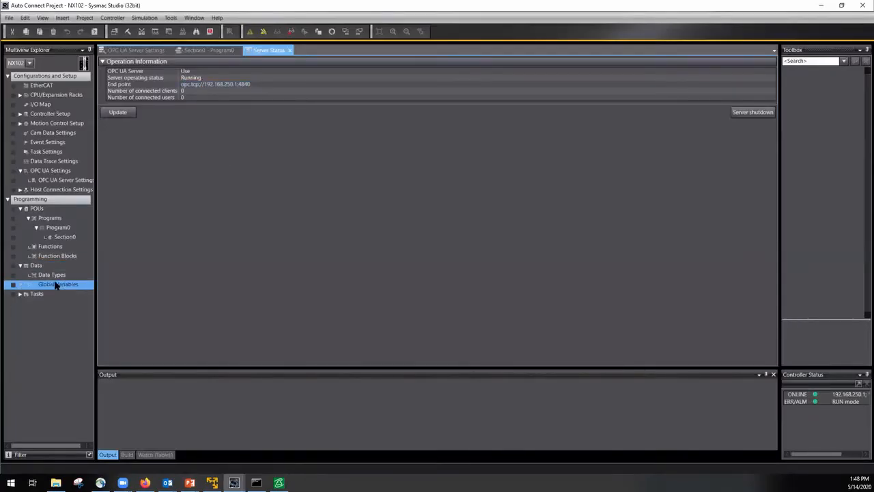
{"action": "left_click", "coordinate": [62, 17]}
{"action": "mouse_move", "coordinate": [85, 18]}
{"action": "mouse_move", "coordinate": [133, 96]}
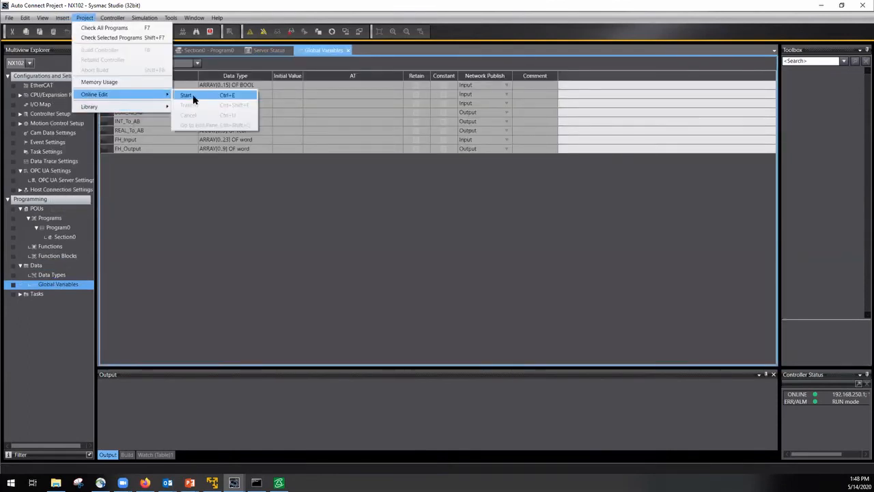
{"action": "left_click", "coordinate": [192, 96]}
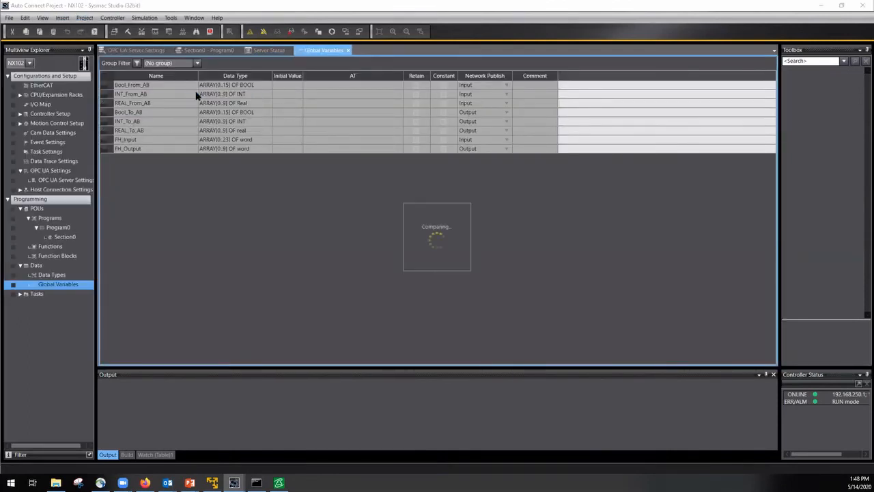
Step: Add a global variable named Online_Variable with data type REAL and network publishing set to Publish Only
{"action": "right_click", "coordinate": [108, 152]}
{"action": "left_click", "coordinate": [131, 153]}
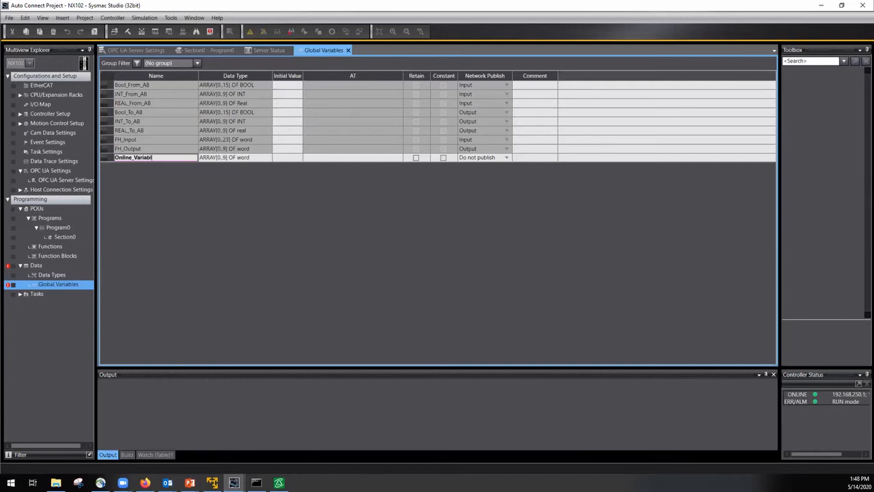
{"action": "left_click", "coordinate": [254, 157]}
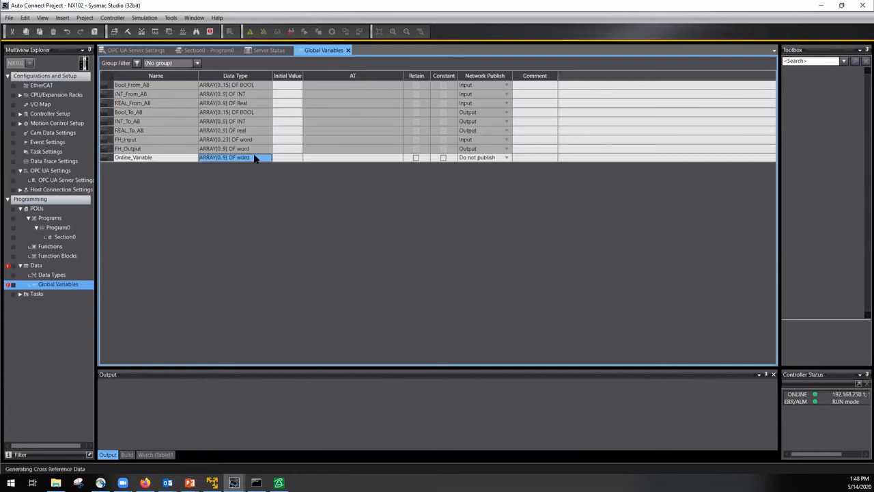
{"action": "type", "text": "REAL"}
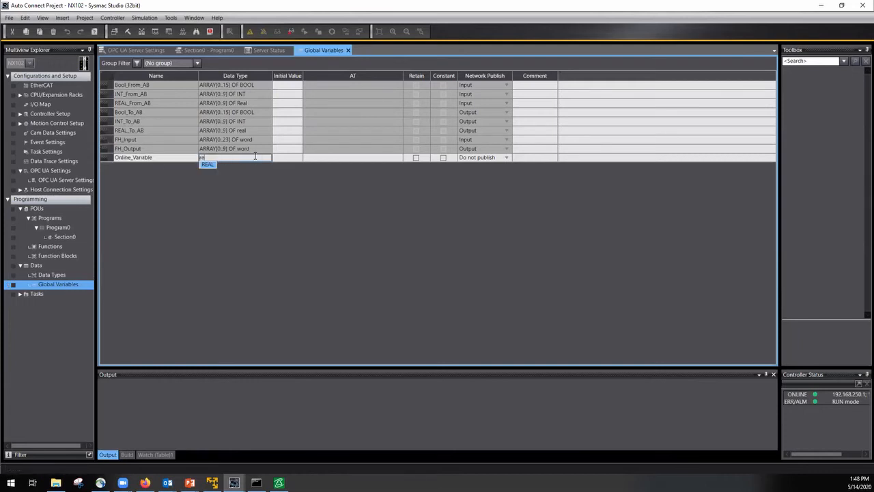
{"action": "left_click", "coordinate": [481, 159]}
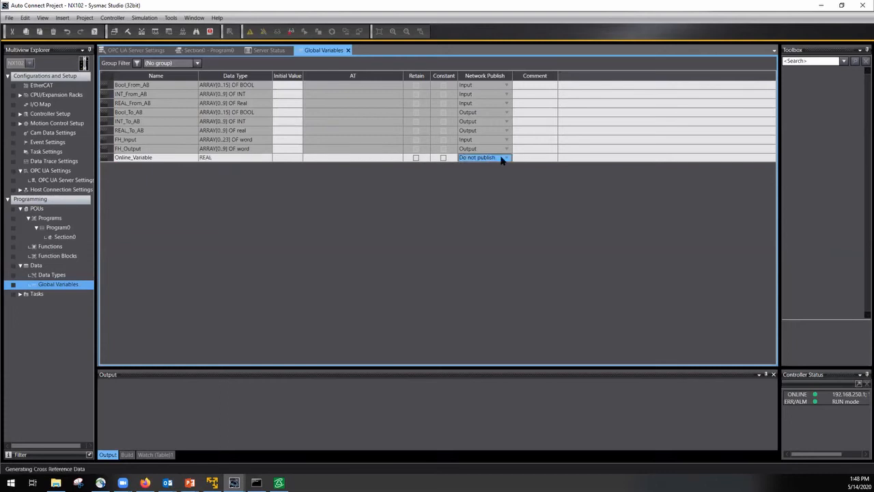
{"action": "left_click", "coordinate": [505, 158]}
{"action": "left_click", "coordinate": [478, 174]}
Step: Transfer the online edit to the controller and confirm that the changes are reflected
{"action": "left_click", "coordinate": [85, 18]}
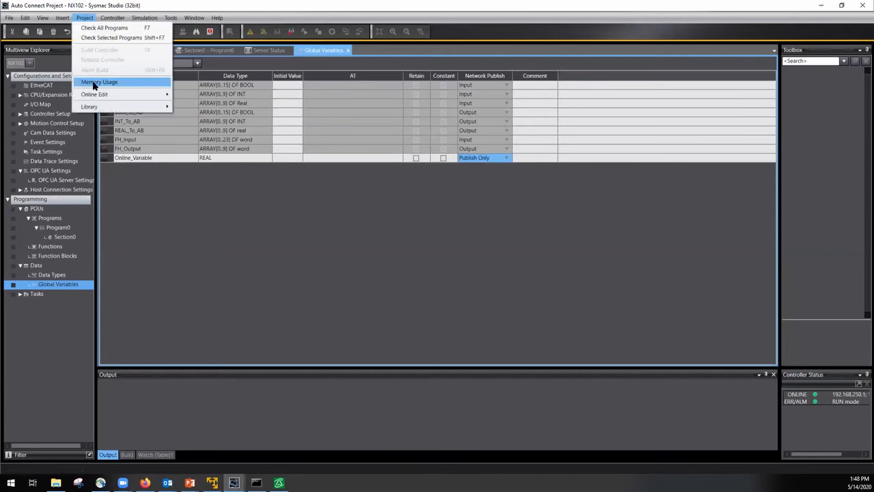
{"action": "mouse_move", "coordinate": [99, 97]}
{"action": "left_click", "coordinate": [210, 111]}
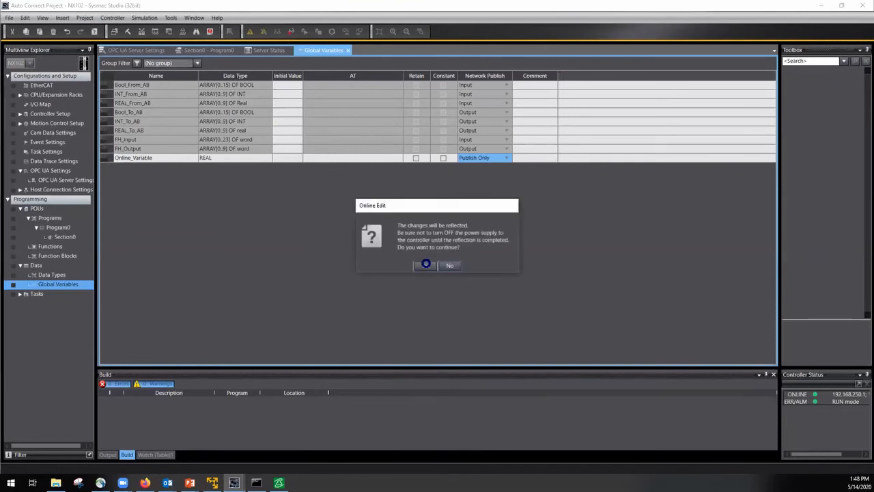
{"action": "left_click", "coordinate": [427, 263]}
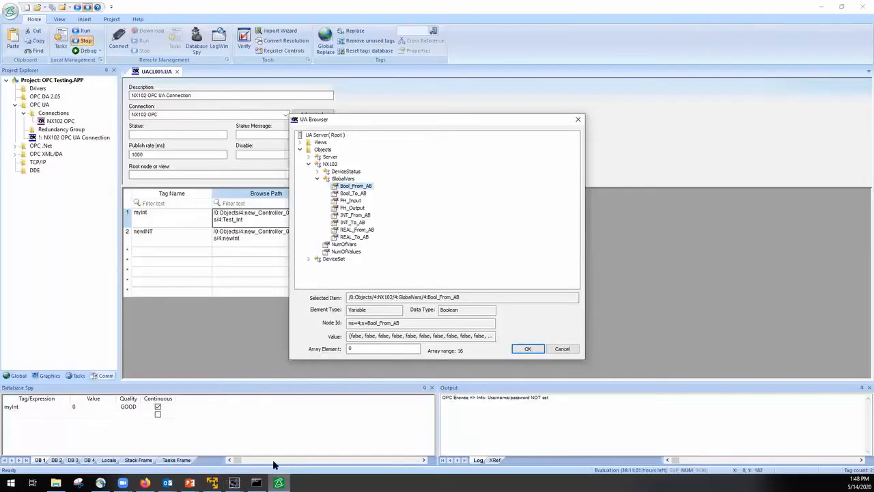
Step: Back in InduSoft Web Studio, reopen the UA browser for the myInt tag and check Online_Variable's data type under NX102 GlobalVars
{"action": "left_click", "coordinate": [278, 482]}
{"action": "left_click", "coordinate": [563, 348]}
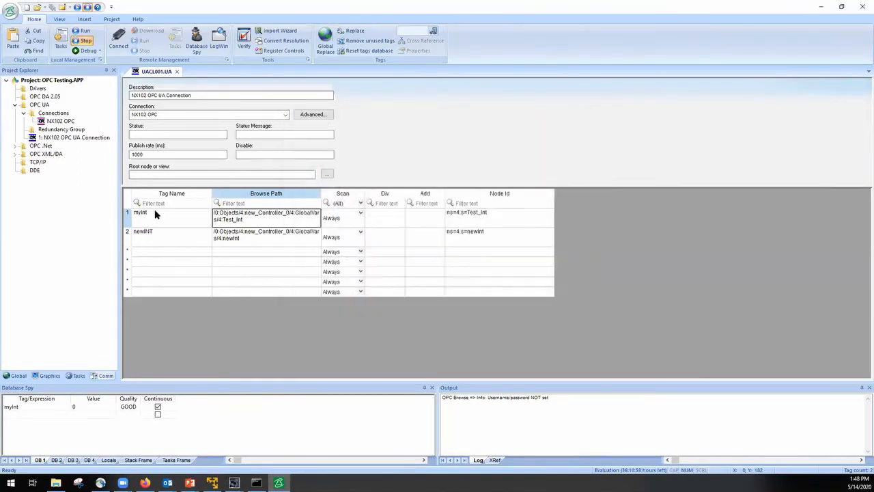
{"action": "right_click", "coordinate": [298, 225]}
{"action": "left_click", "coordinate": [311, 231]}
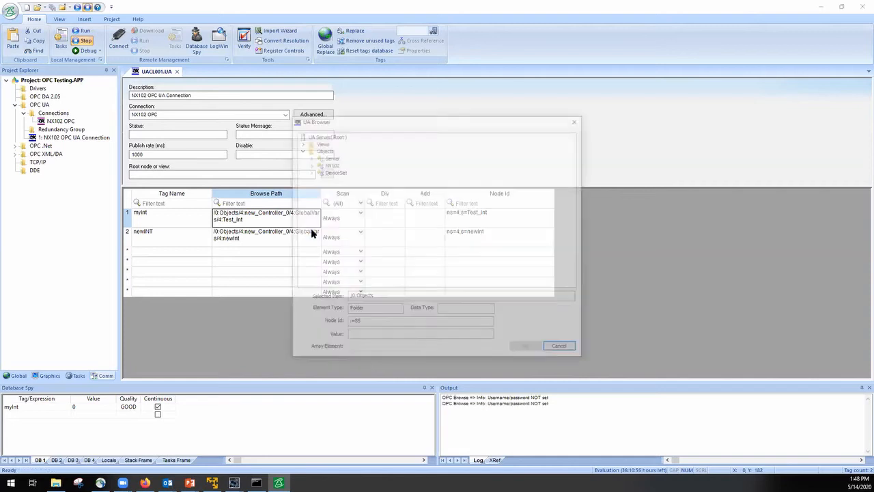
{"action": "left_click", "coordinate": [308, 164]}
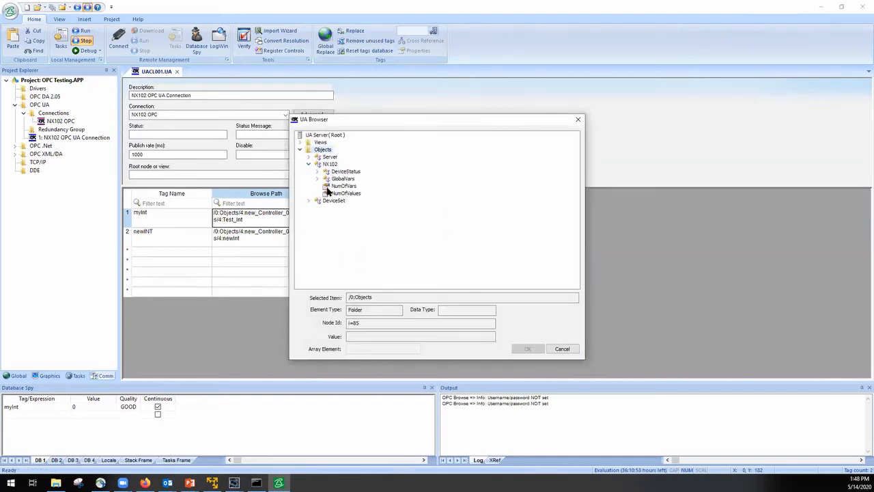
{"action": "left_click", "coordinate": [317, 178]}
{"action": "left_click", "coordinate": [368, 245]}
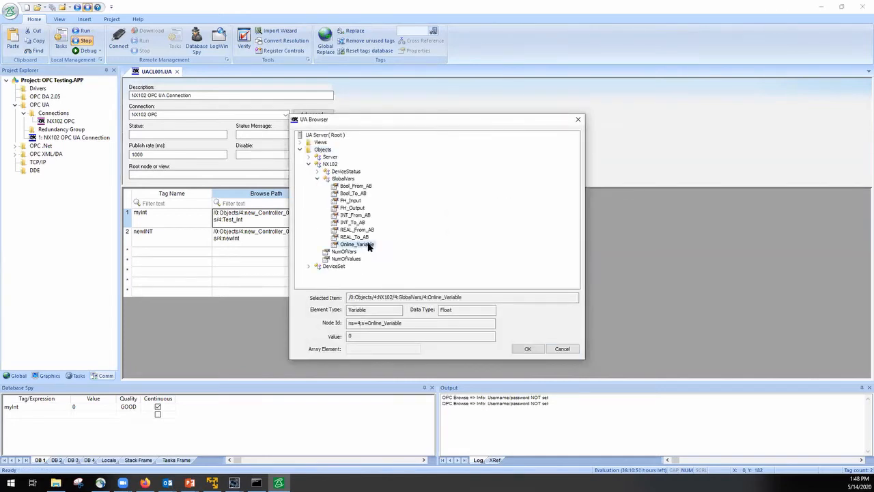
{"action": "double_click", "coordinate": [448, 312]}
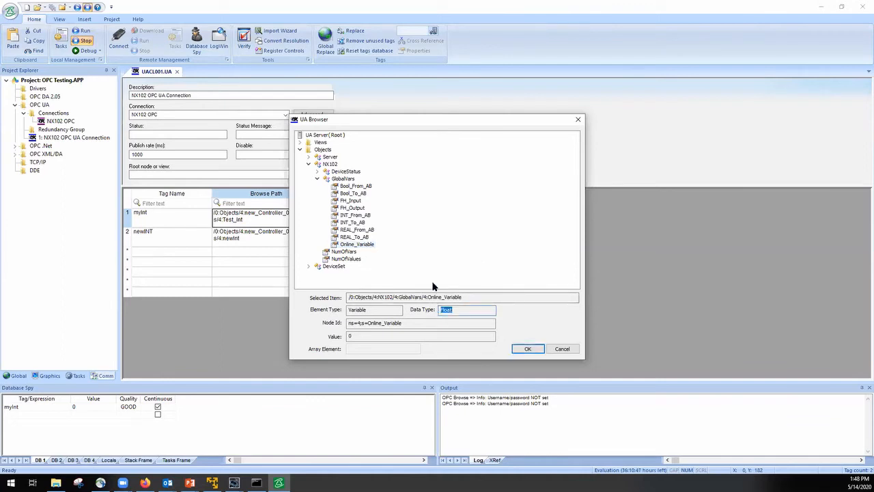
Step: Examine the array values of INT_From_AB in the UA browser and close it without assigning a node
{"action": "left_click", "coordinate": [345, 217]}
{"action": "left_click", "coordinate": [345, 223]}
{"action": "left_click", "coordinate": [348, 215]}
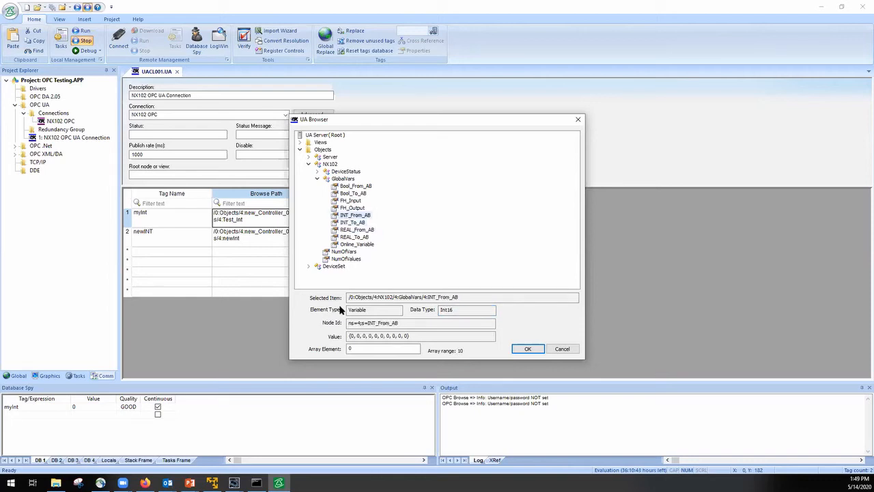
{"action": "left_click", "coordinate": [401, 335]}
{"action": "left_click_drag", "start_coordinate": [411, 335], "coordinate": [337, 333]}
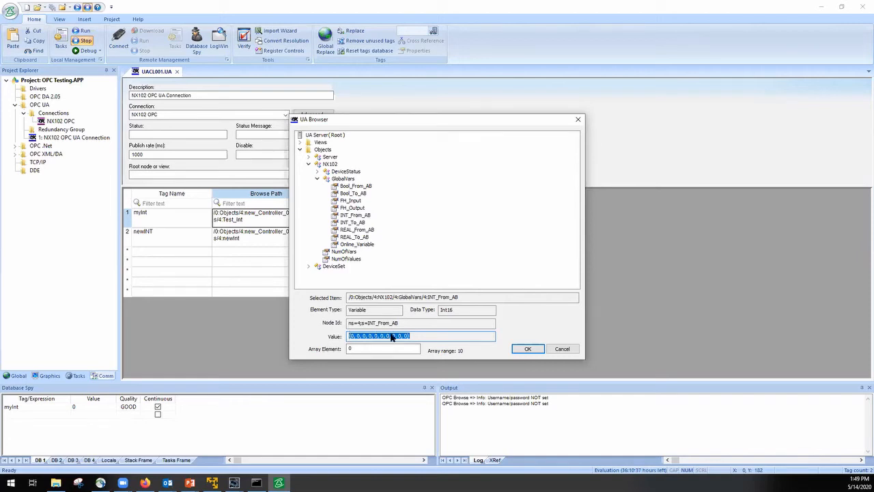
{"action": "left_click", "coordinate": [571, 349]}
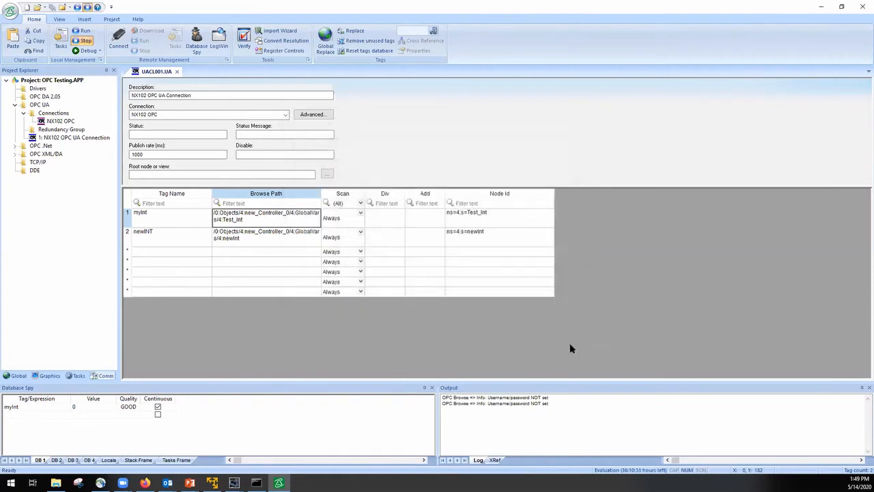
Step: Assign NX102's GlobalVars node Online_Variable to the myInt tag through the UA browser and check myInt's value in Database Spy
{"action": "right_click", "coordinate": [257, 223]}
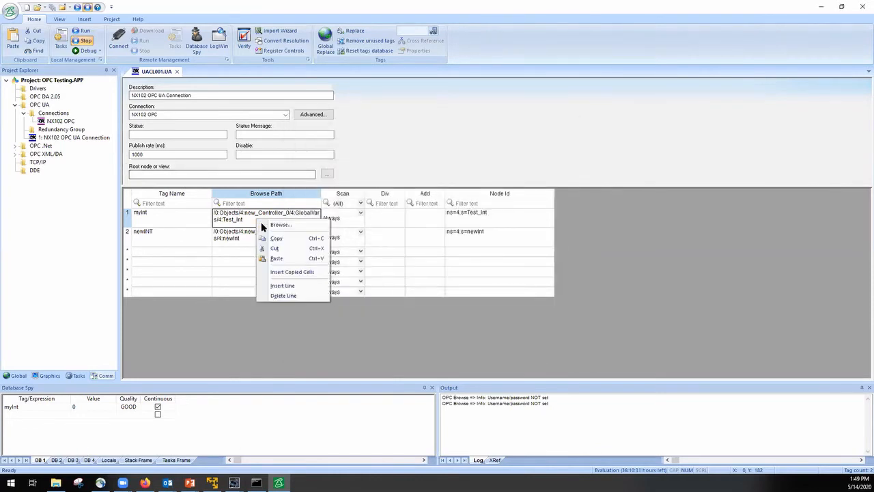
{"action": "left_click", "coordinate": [276, 225]}
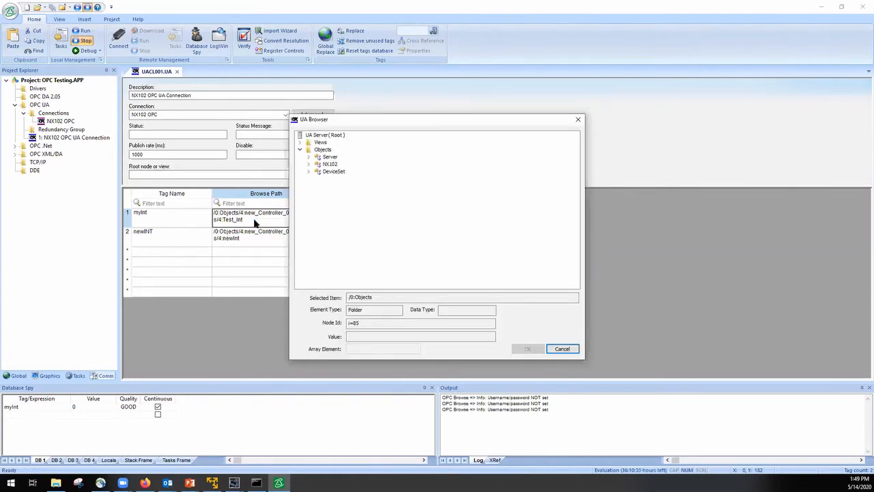
{"action": "left_click", "coordinate": [310, 164]}
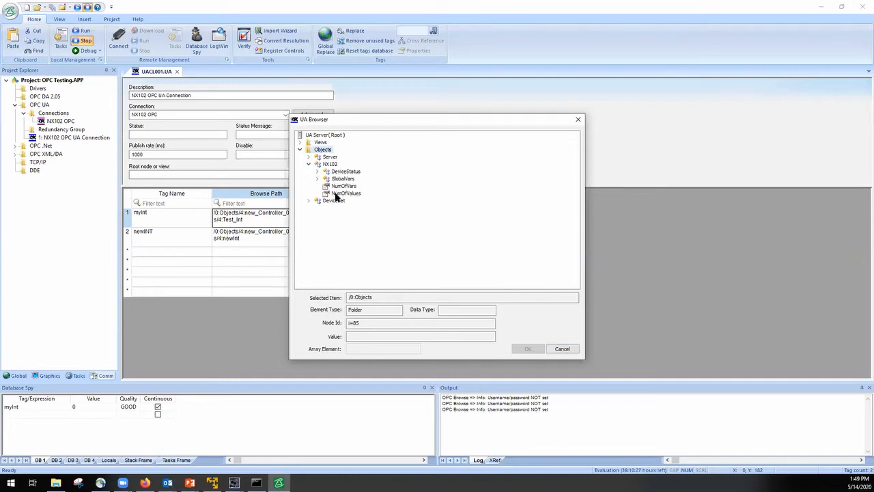
{"action": "left_click", "coordinate": [335, 194]}
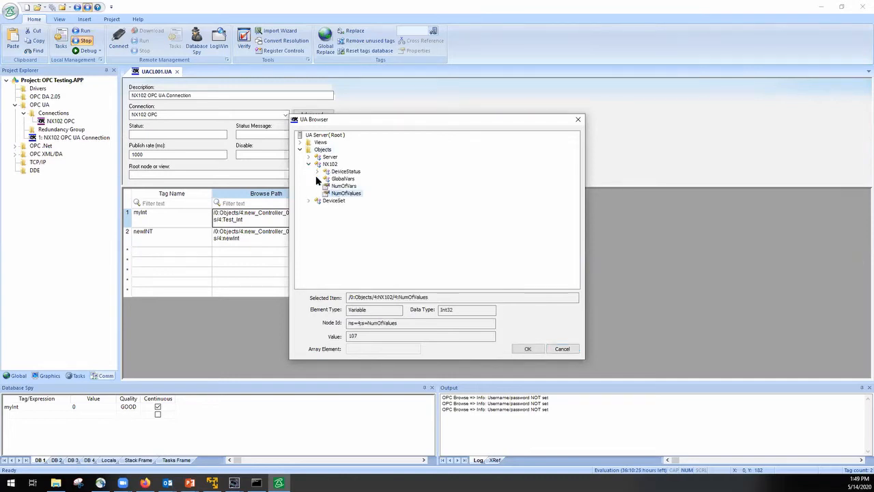
{"action": "left_click", "coordinate": [316, 178]}
{"action": "left_click", "coordinate": [352, 245]}
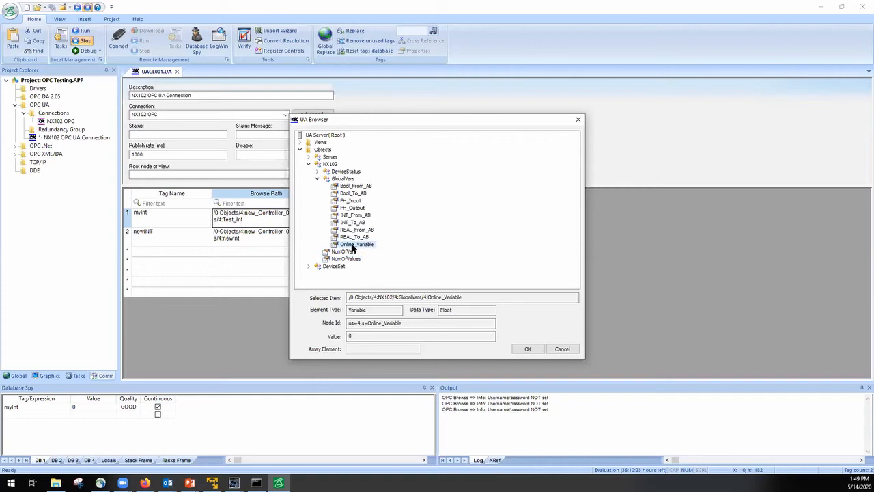
{"action": "left_click", "coordinate": [524, 348]}
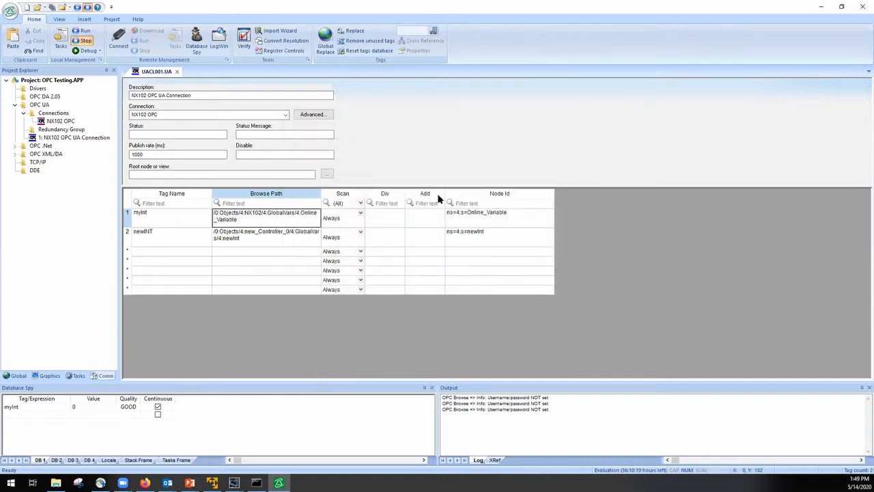
{"action": "left_click", "coordinate": [59, 411]}
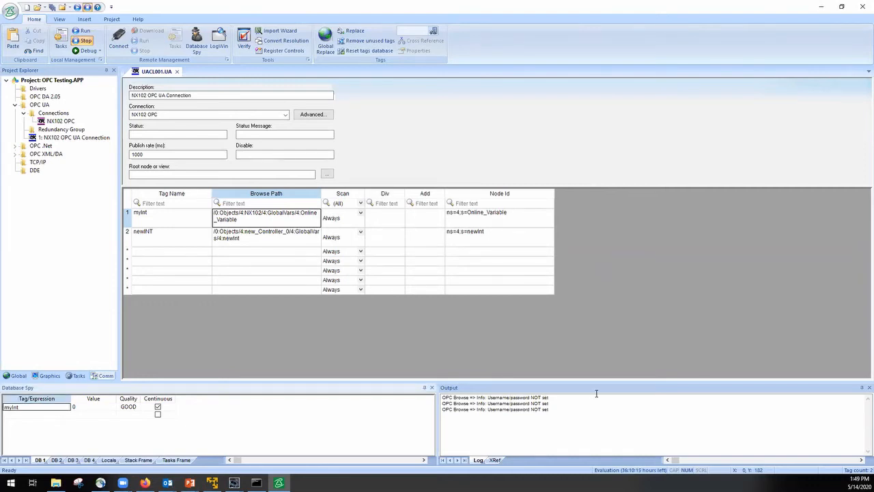
{"action": "left_click", "coordinate": [103, 408]}
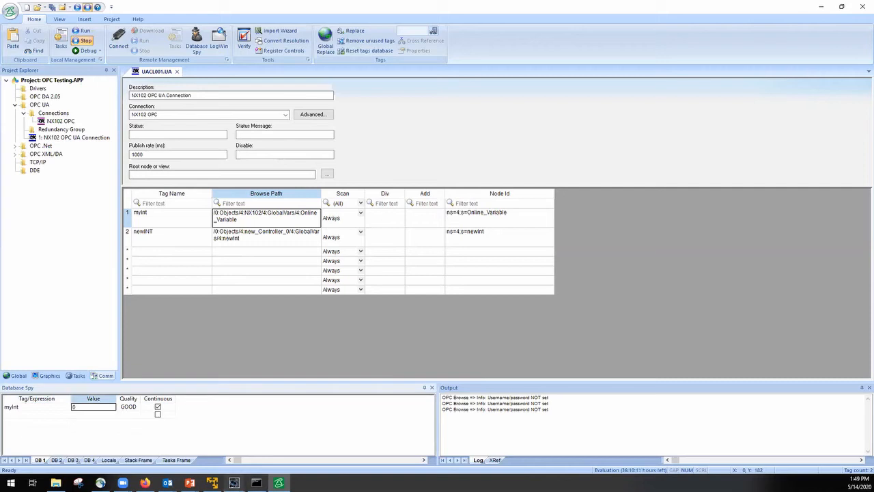
Step: Switch to the Auto Connect Project in Sysmac Studio, open a project watch page and add Online_Variable to it
{"action": "mouse_move", "coordinate": [234, 482]}
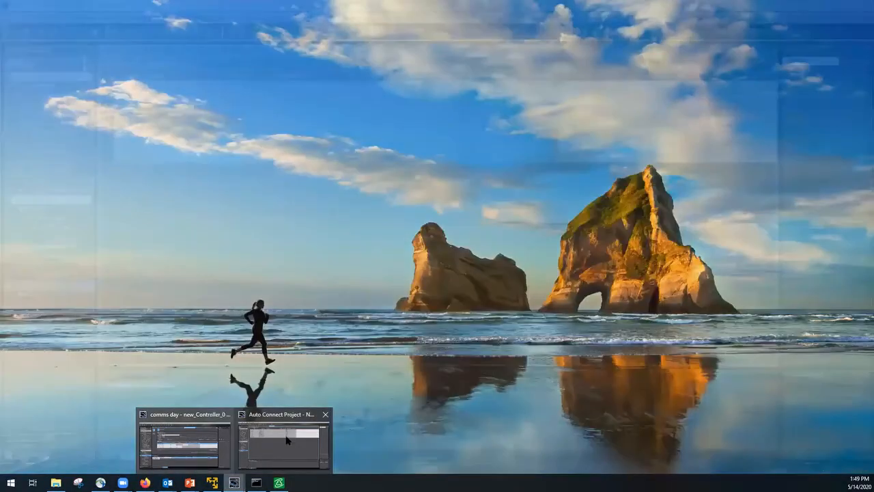
{"action": "left_click", "coordinate": [288, 440]}
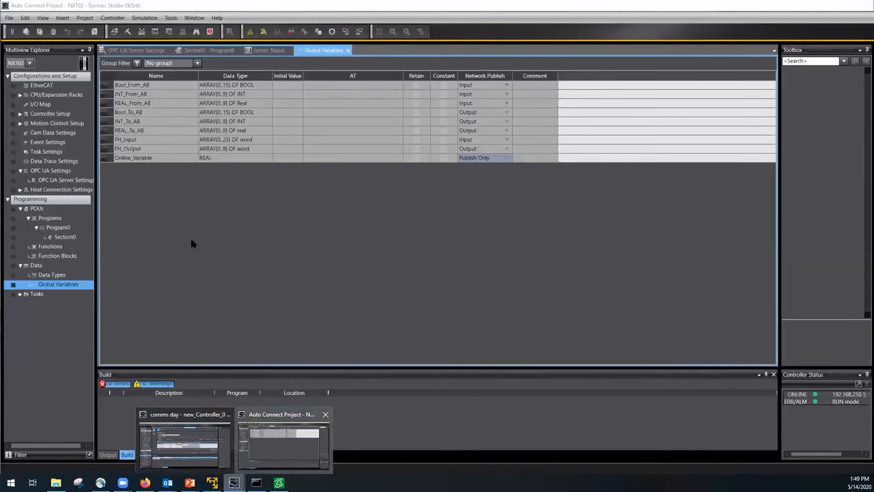
{"action": "left_click", "coordinate": [83, 19]}
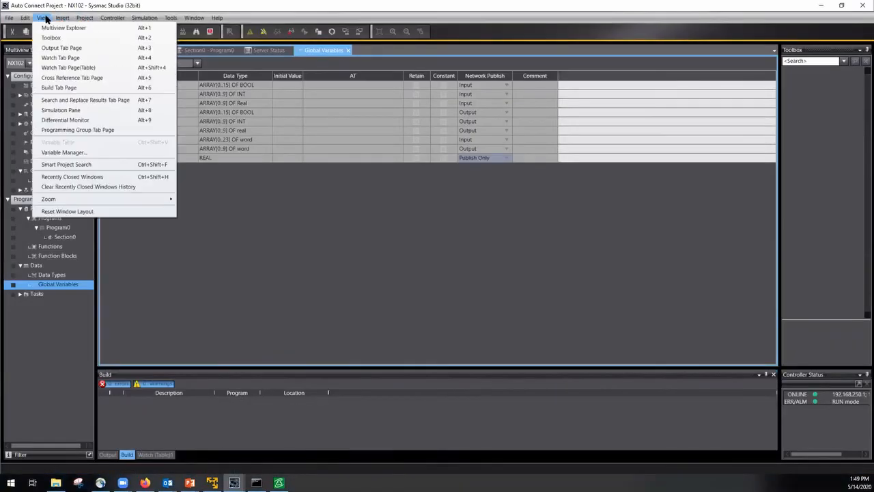
{"action": "left_click", "coordinate": [157, 454]}
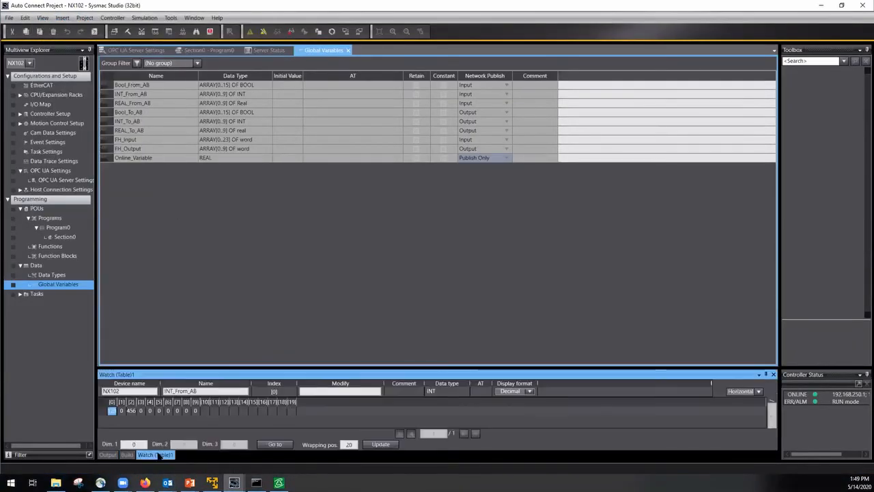
{"action": "left_click", "coordinate": [83, 18]}
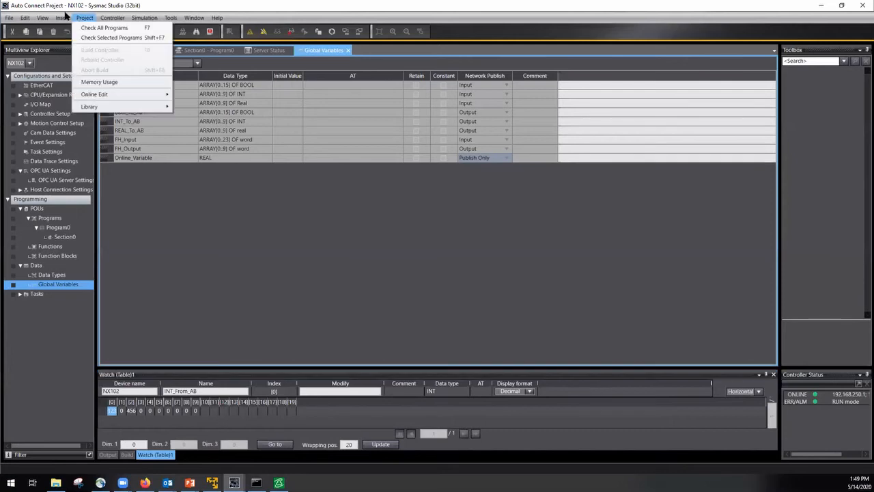
{"action": "left_click", "coordinate": [43, 18]}
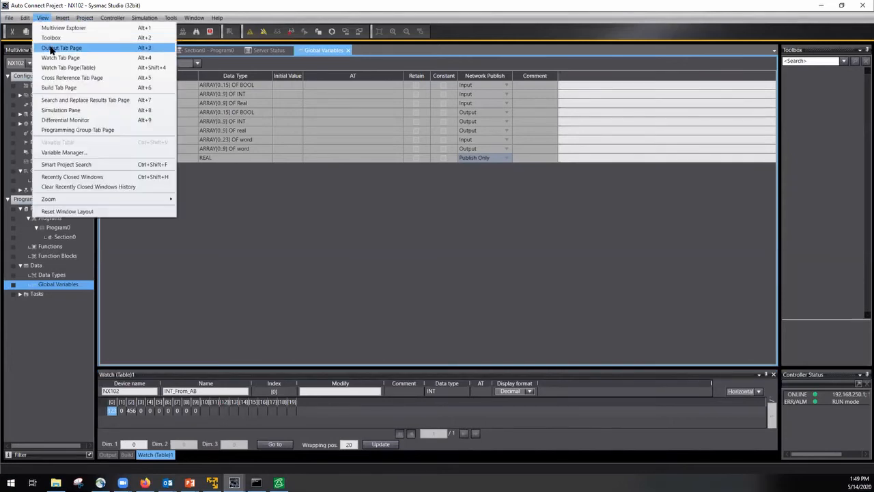
{"action": "left_click", "coordinate": [61, 58]}
{"action": "left_click", "coordinate": [191, 391]}
{"action": "type", "text": "Online_Variable"}
{"action": "key", "text": "Return"}
{"action": "key", "text": "Return"}
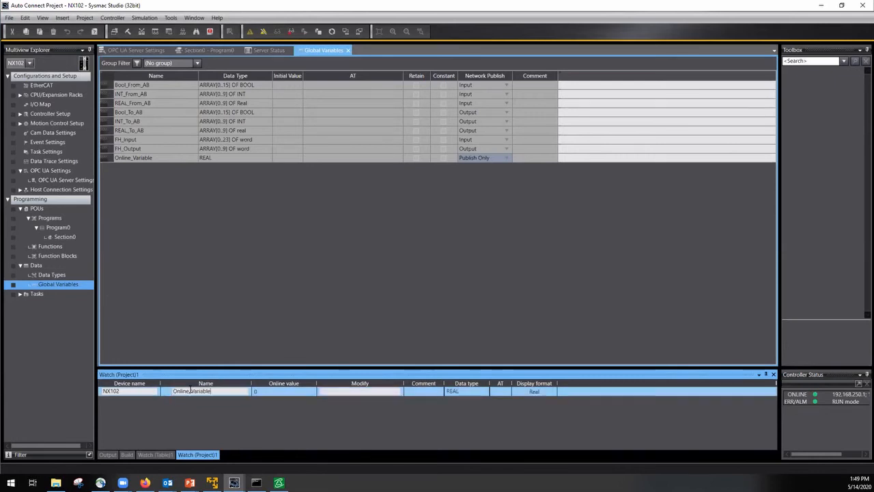
Step: Modify Online_Variable's value to 123.456 in the watch page and switch back to InduSoft Web Studio
{"action": "left_click", "coordinate": [356, 392]}
{"action": "type", "text": "123.456"}
{"action": "key", "text": "Return"}
{"action": "left_click", "coordinate": [278, 482]}
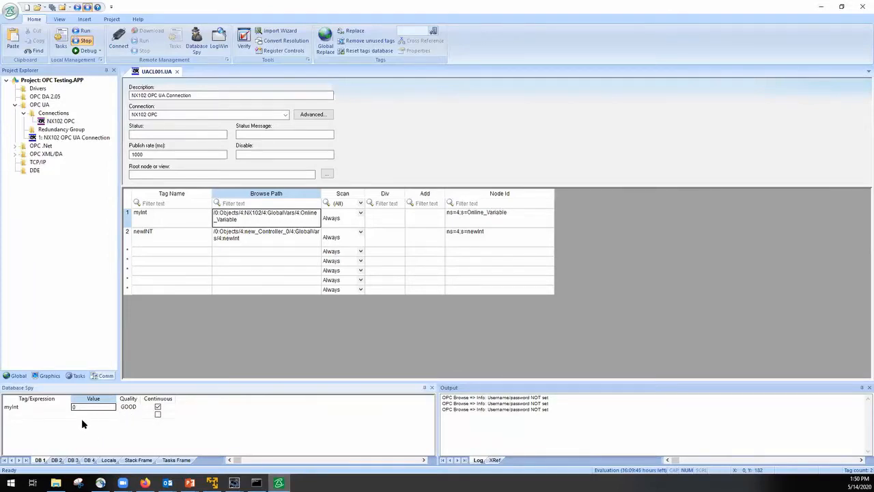
{"action": "left_click", "coordinate": [28, 407]}
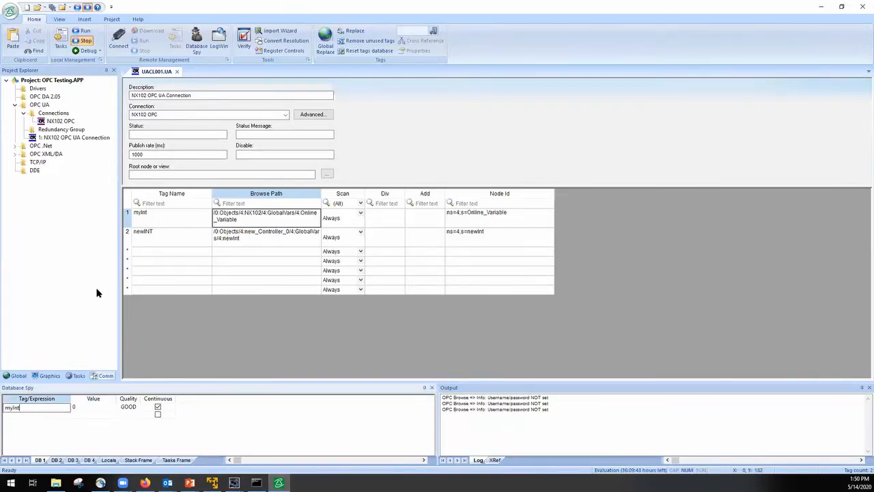
{"action": "left_click", "coordinate": [138, 223]}
{"action": "right_click", "coordinate": [162, 219]}
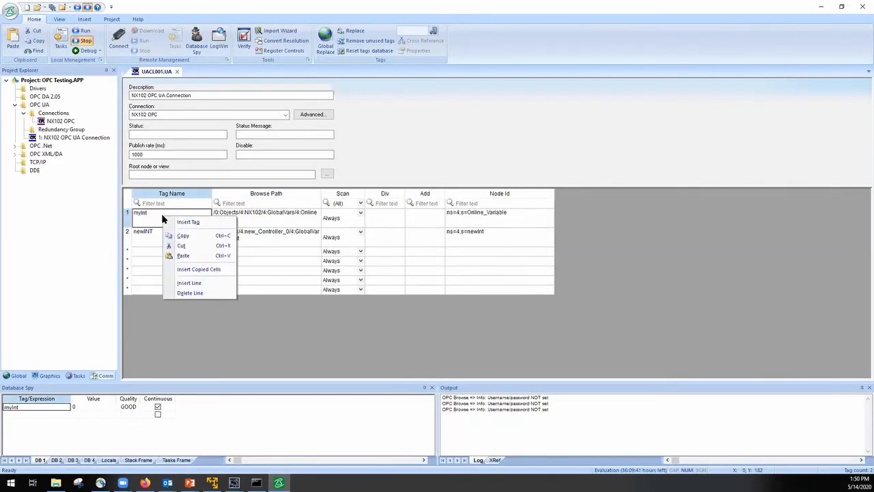
{"action": "left_click", "coordinate": [144, 220]}
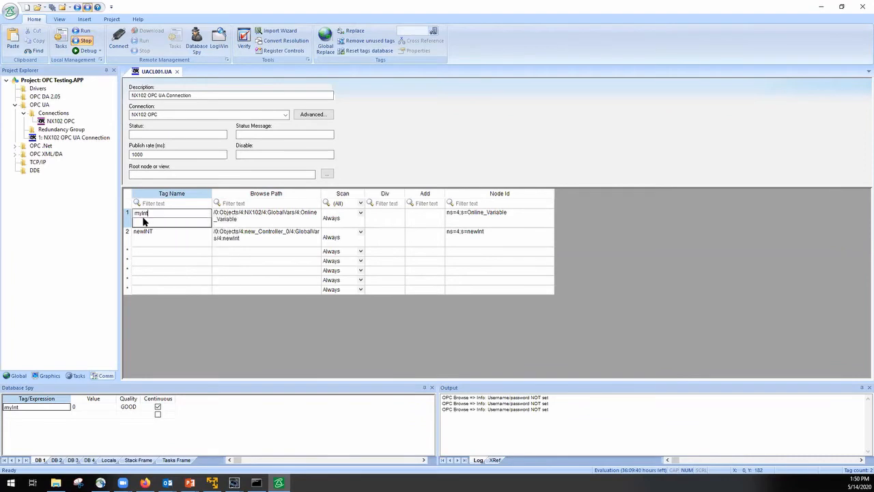
{"action": "left_click", "coordinate": [128, 220]}
Step: Add a tag named Online_Variable in the first empty row, choose its data type and create it in the project
{"action": "left_click", "coordinate": [146, 252]}
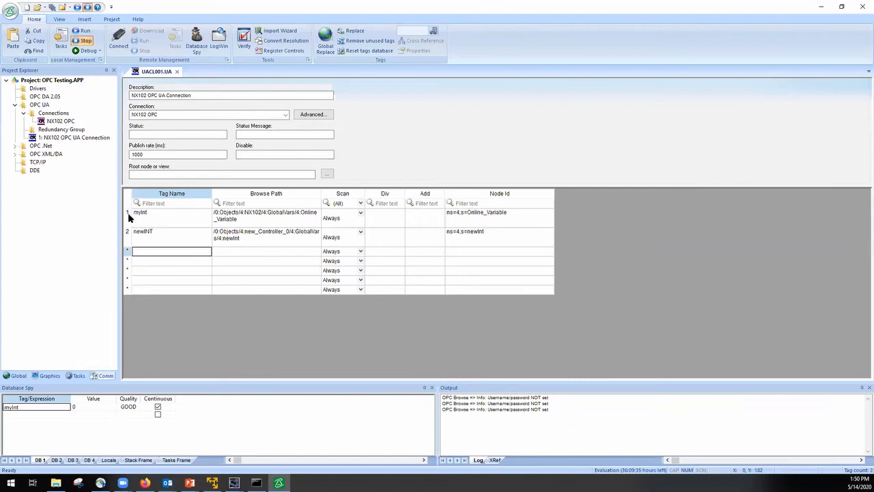
{"action": "left_click", "coordinate": [144, 253]}
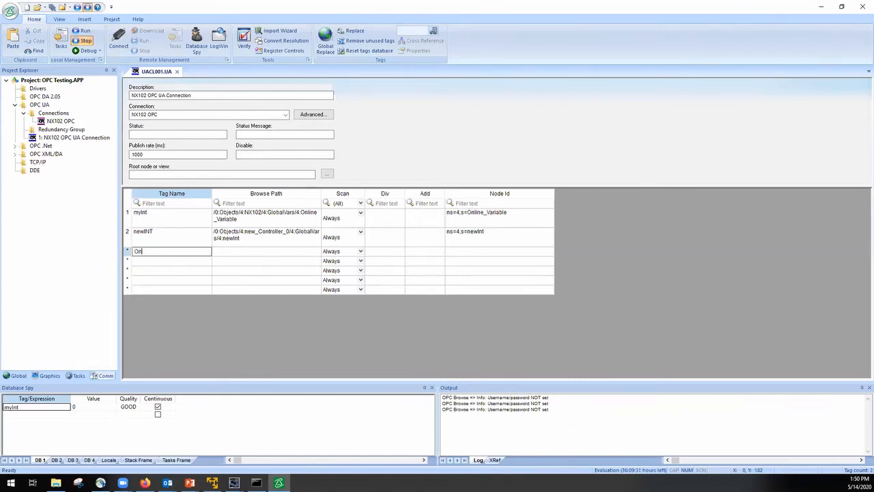
{"action": "type", "text": "Online_Variable"}
{"action": "left_click", "coordinate": [268, 257]}
{"action": "left_click", "coordinate": [439, 273]}
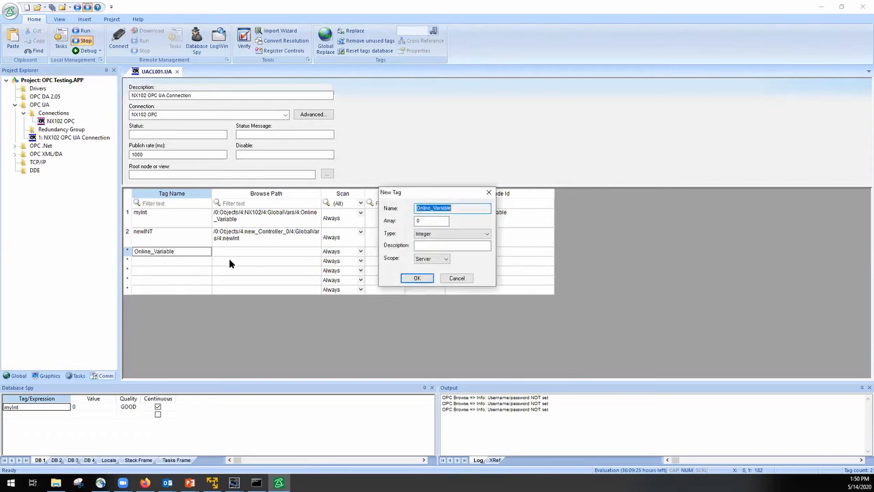
{"action": "left_click", "coordinate": [451, 233]}
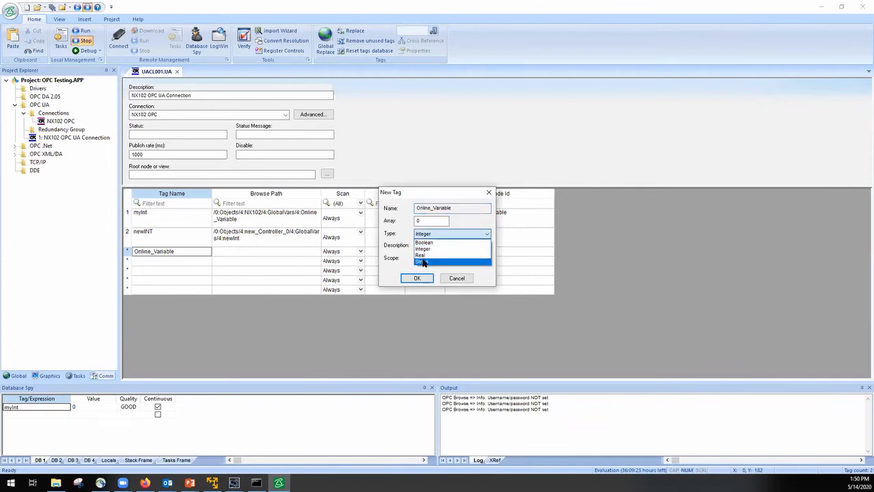
{"action": "left_click", "coordinate": [426, 261]}
{"action": "left_click", "coordinate": [417, 278]}
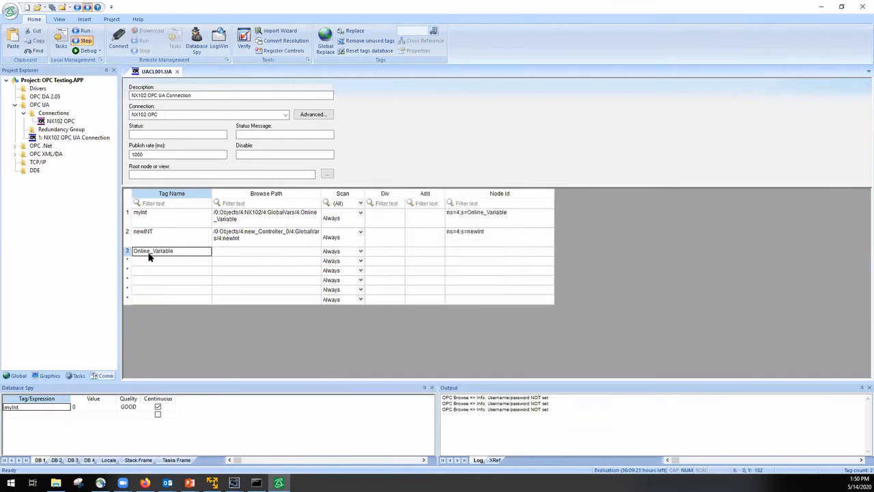
Step: Browse the UA server for the Online_Variable tag and assign it the Online_Variable node under NX102's GlobalVars
{"action": "right_click", "coordinate": [244, 254]}
{"action": "left_click", "coordinate": [284, 256]}
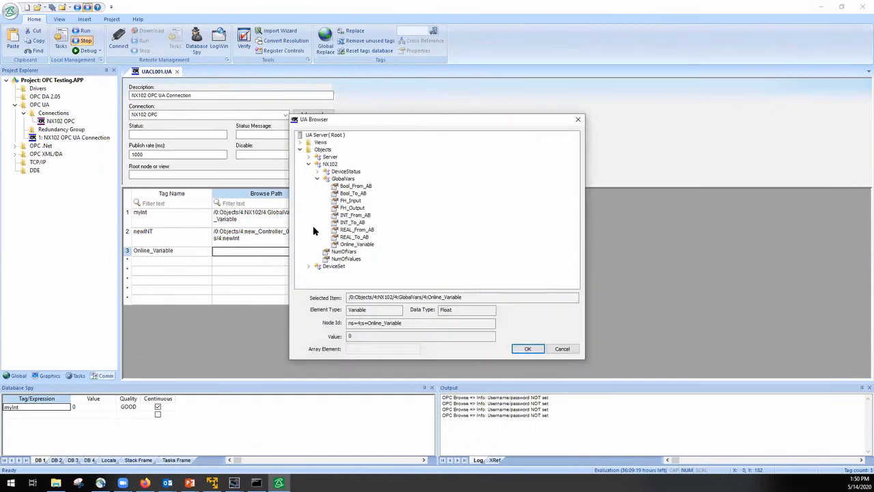
{"action": "left_click", "coordinate": [355, 245]}
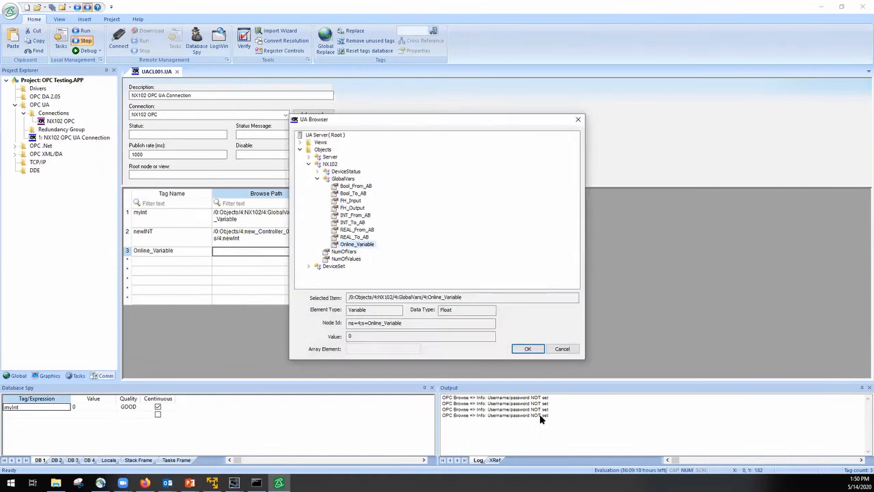
{"action": "left_click", "coordinate": [528, 349]}
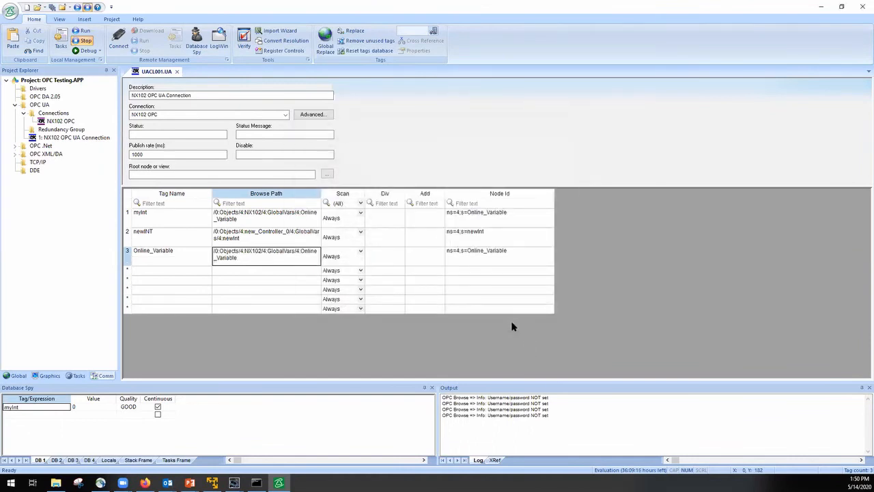
Step: Replace myInt with Online_Variable as the monitored expression in Database Spy and check its value
{"action": "left_click", "coordinate": [26, 408]}
{"action": "type", "text": "o"}
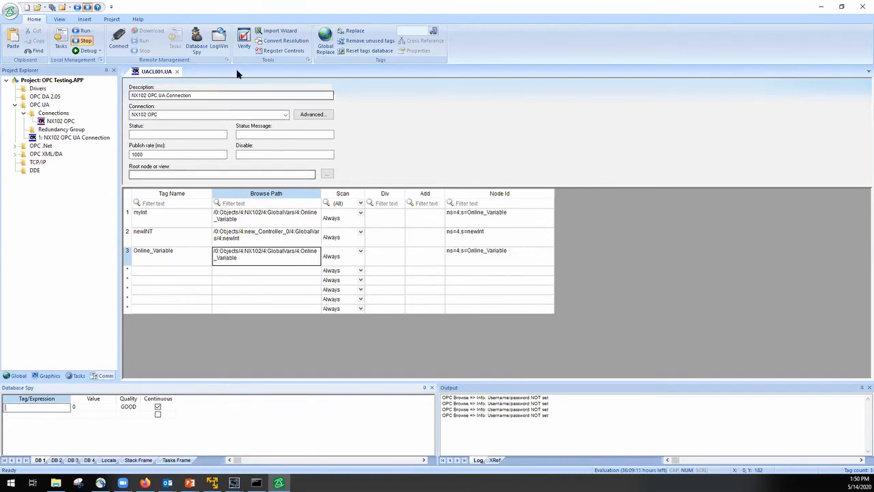
{"action": "right_click", "coordinate": [151, 73]}
{"action": "left_click", "coordinate": [157, 80]}
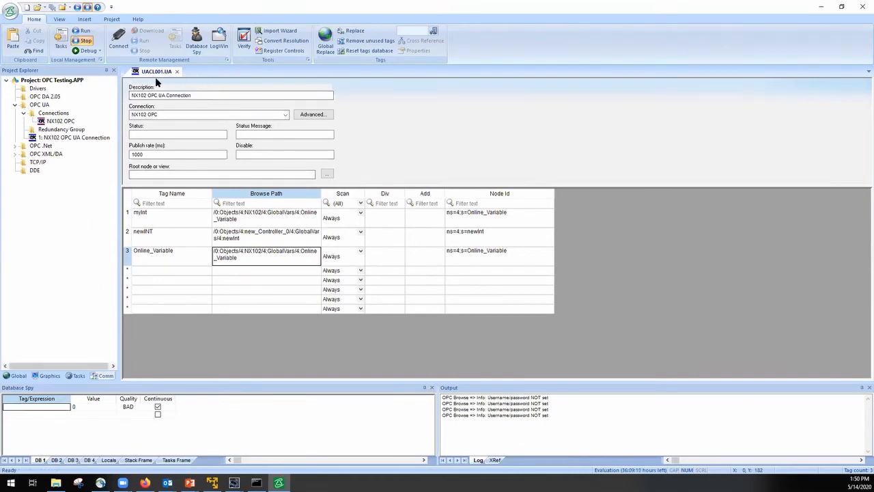
{"action": "left_click", "coordinate": [24, 408]}
{"action": "type", "text": "Online_Variable"}
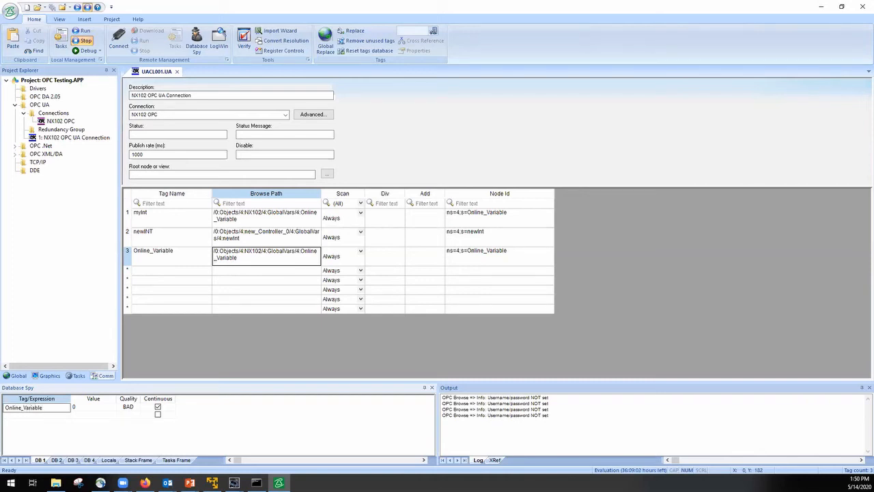
{"action": "key", "text": "Return"}
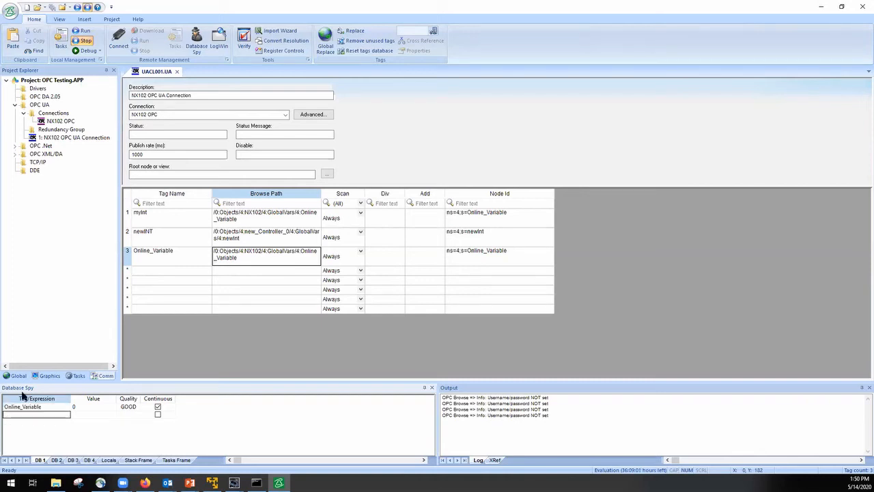
{"action": "left_click", "coordinate": [99, 415]}
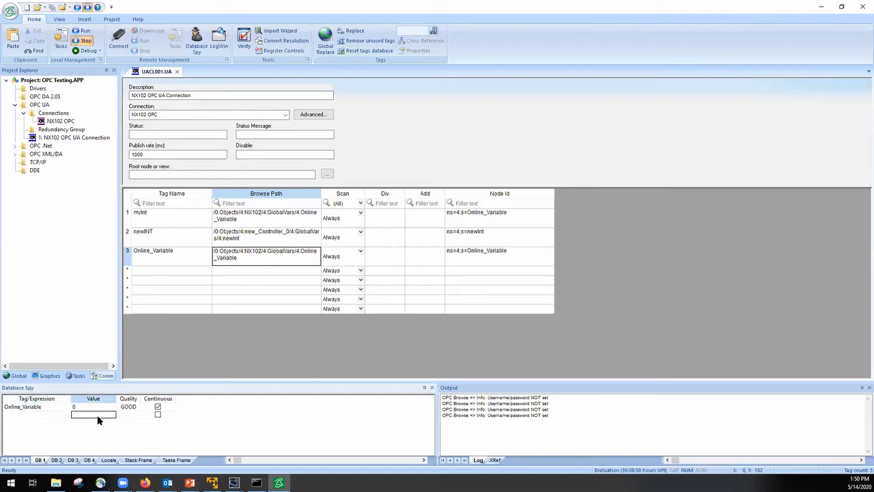
Step: Close the UACL001.UA worksheet and check the status of OPC UA Client Runtime among the project's execution tasks
{"action": "left_click", "coordinate": [177, 71]}
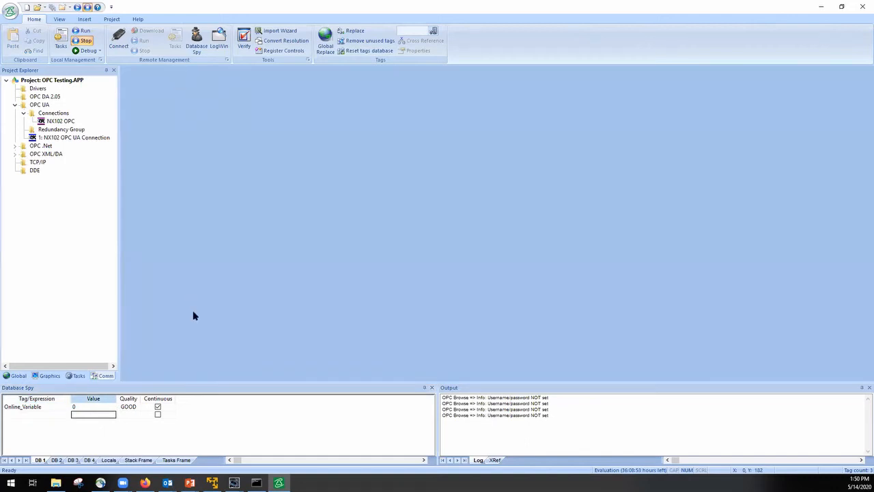
{"action": "left_click", "coordinate": [65, 38]}
{"action": "left_click", "coordinate": [435, 280]}
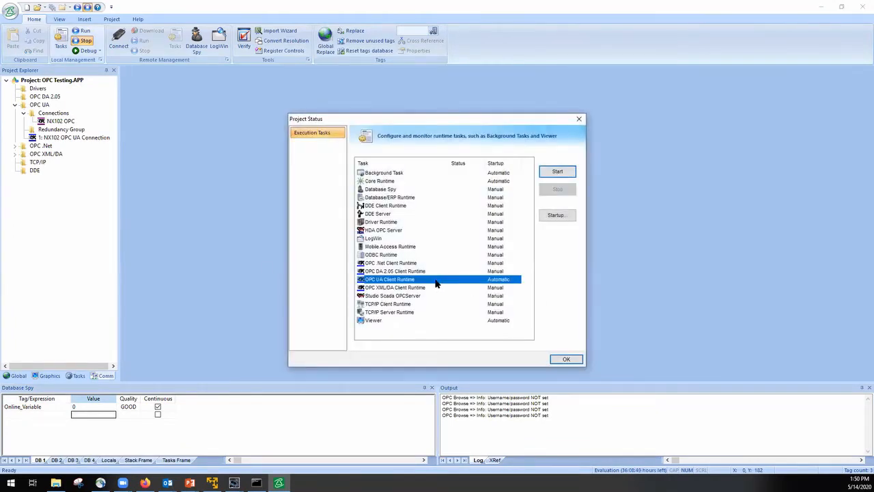
{"action": "left_click", "coordinate": [573, 360]}
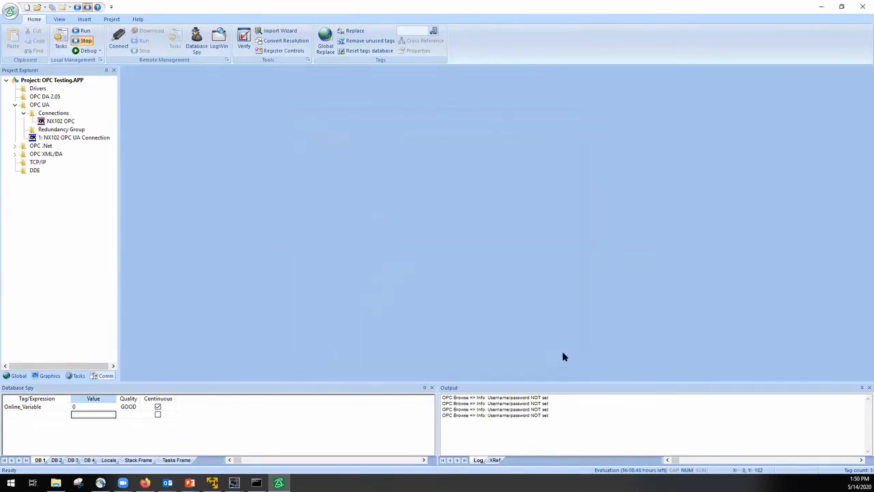
{"action": "left_click", "coordinate": [35, 408]}
{"action": "left_click", "coordinate": [32, 413]}
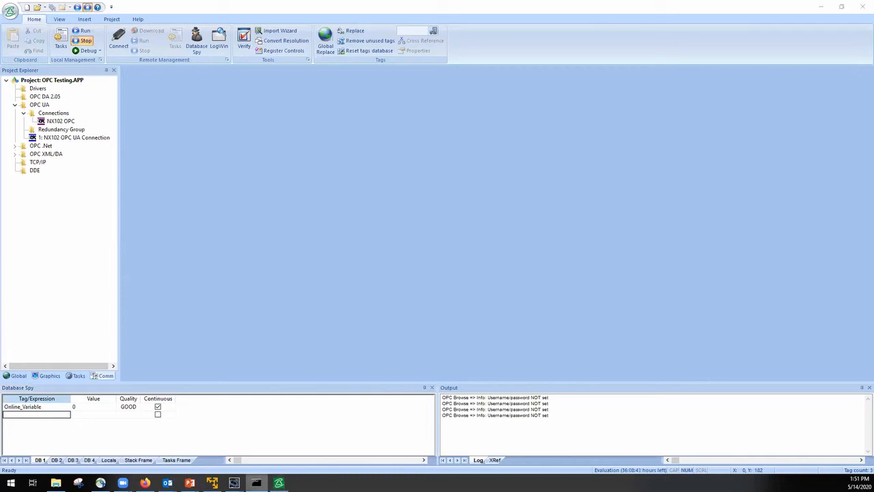
{"action": "mouse_move", "coordinate": [233, 482]}
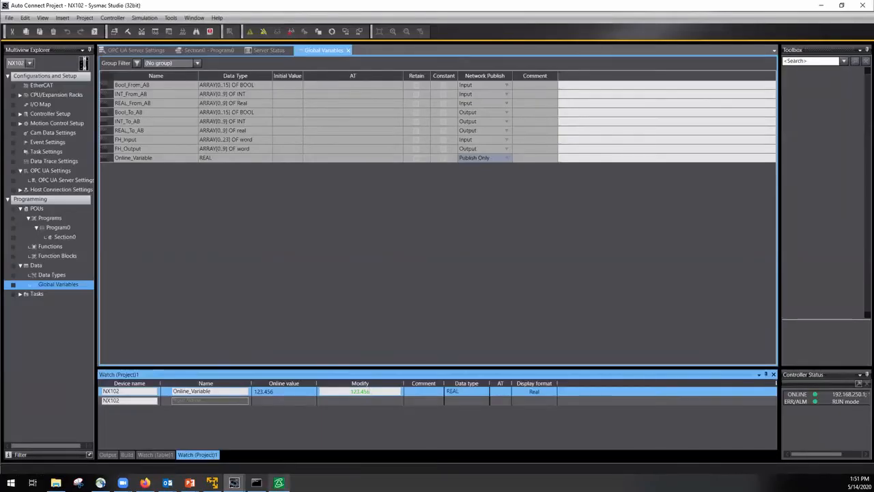
{"action": "left_click", "coordinate": [278, 482]}
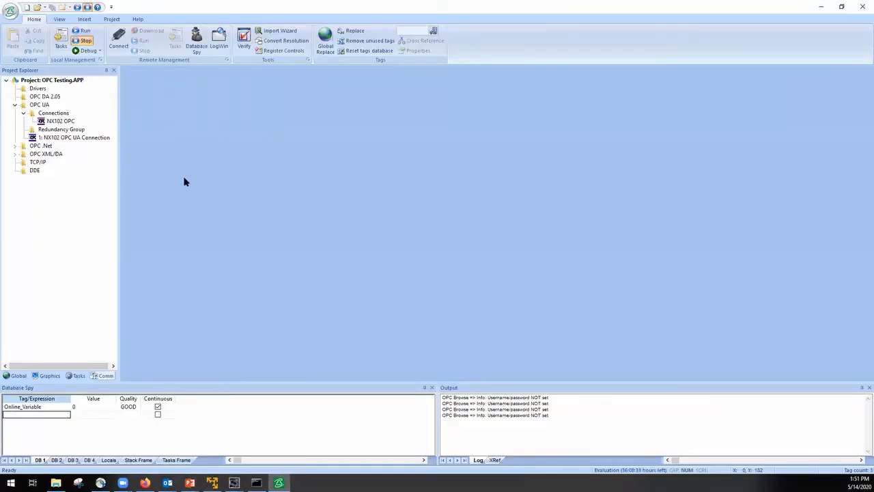
Step: Add the myInt tag as a second monitored expression in Database Spy, below Online_Variable
{"action": "left_click", "coordinate": [96, 414]}
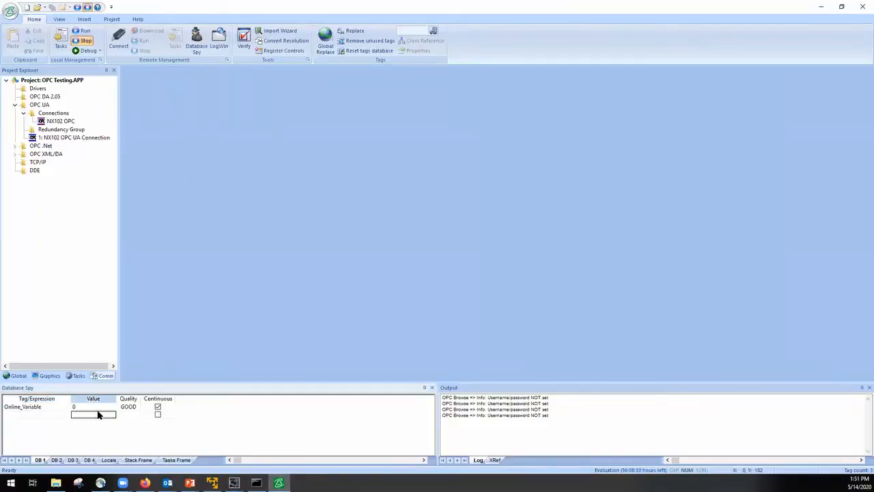
{"action": "left_click", "coordinate": [33, 407]}
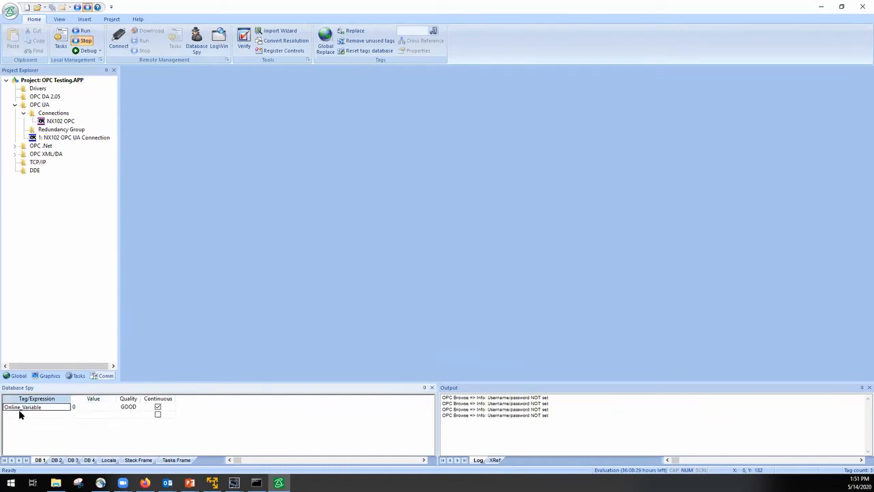
{"action": "right_click", "coordinate": [20, 417]}
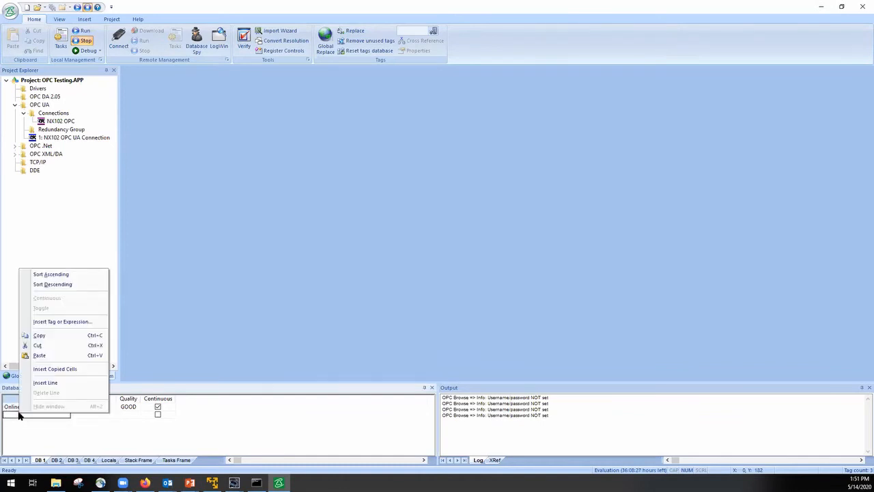
{"action": "left_click", "coordinate": [37, 322]}
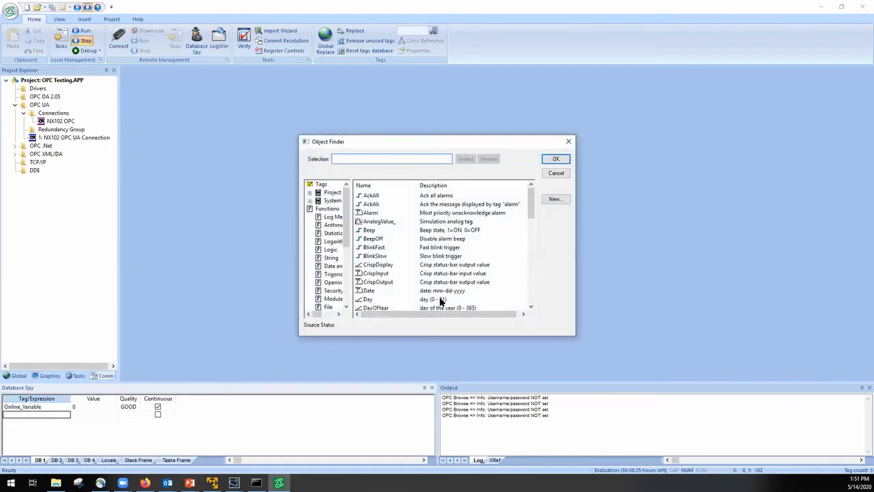
{"action": "type", "text": "my"}
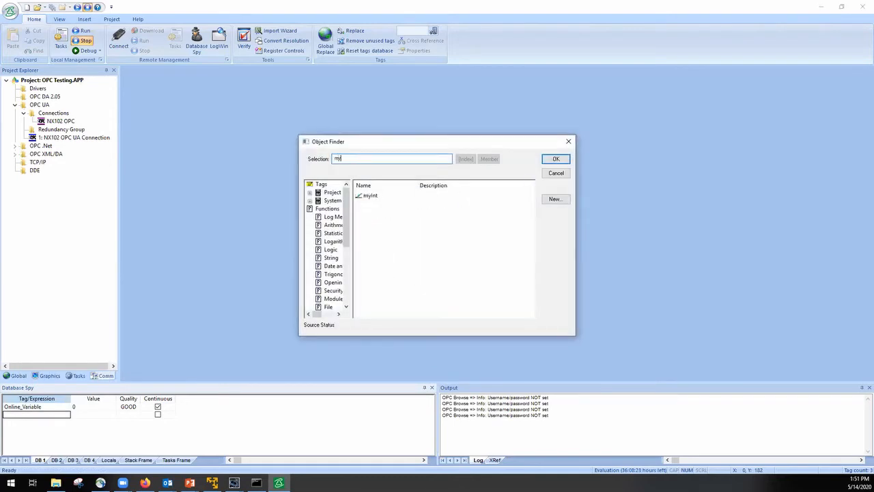
{"action": "left_click", "coordinate": [366, 197]}
{"action": "double_click", "coordinate": [366, 197]}
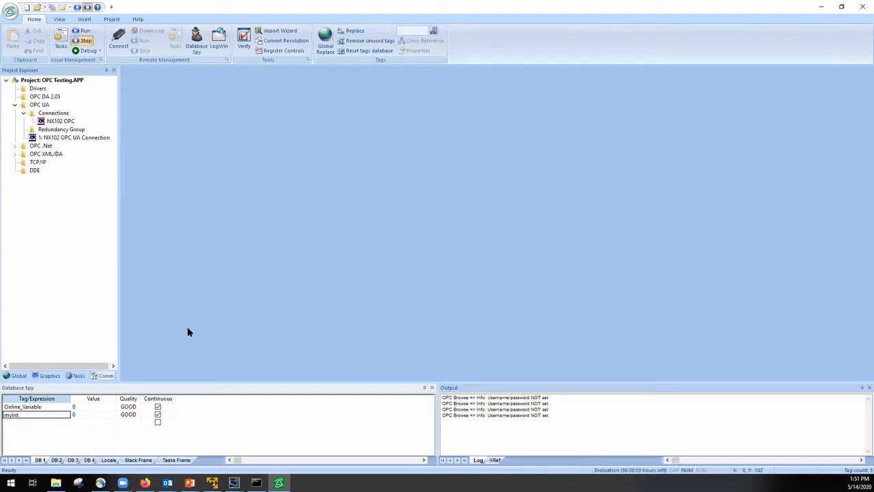
Step: Open the NX102 OPC UA Connection worksheet, browse the UA server and examine the variables under NX102 and its GlobalVars
{"action": "double_click", "coordinate": [65, 137]}
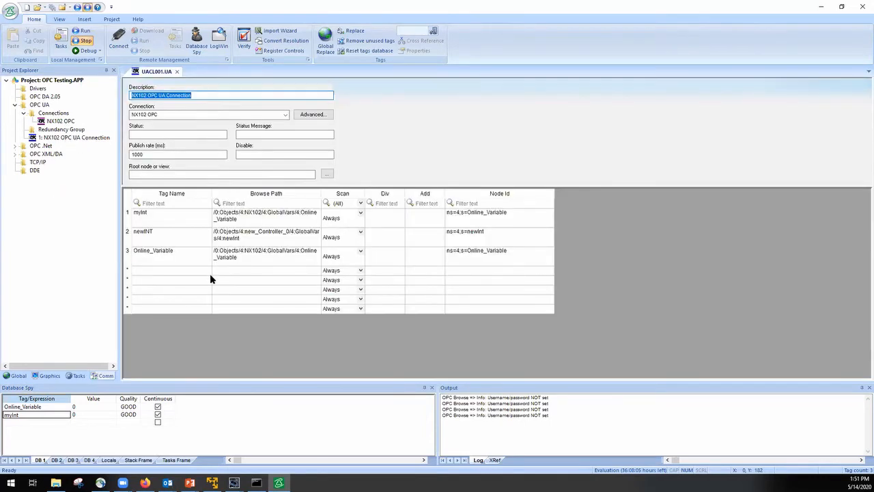
{"action": "right_click", "coordinate": [218, 271]}
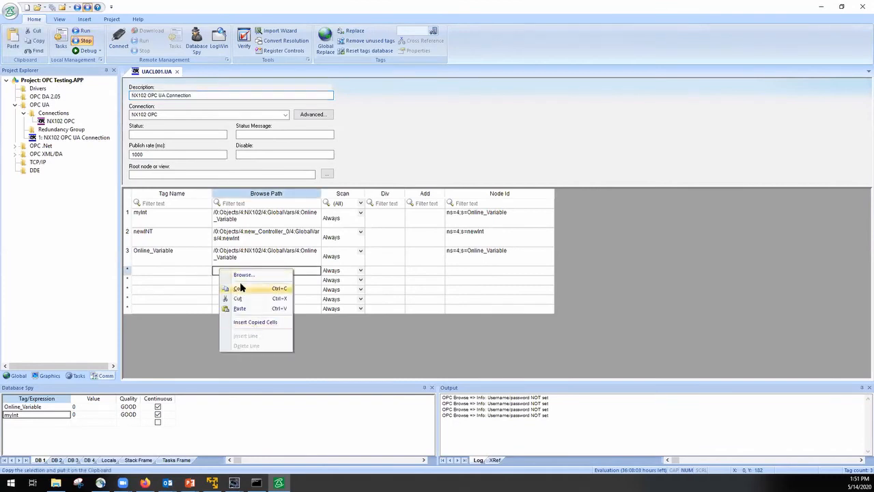
{"action": "left_click", "coordinate": [244, 276]}
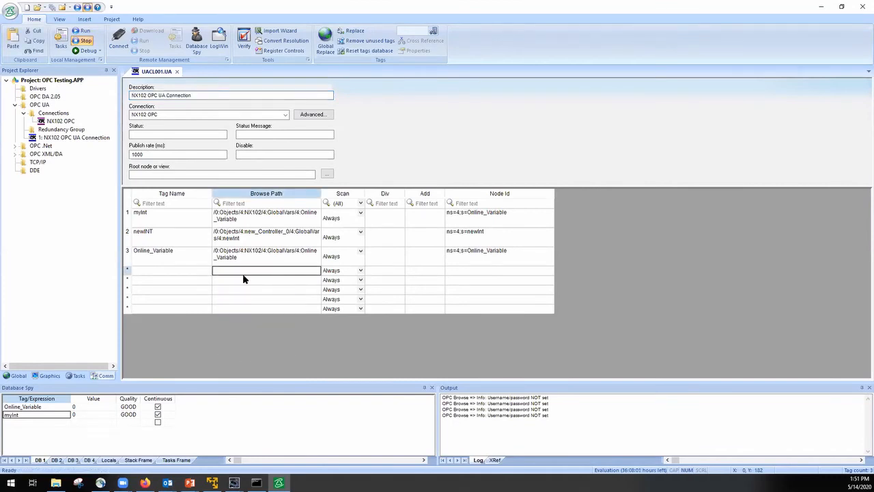
{"action": "left_click", "coordinate": [348, 179]}
{"action": "left_click", "coordinate": [351, 187]}
{"action": "left_click", "coordinate": [354, 194]}
{"action": "left_click", "coordinate": [355, 202]}
{"action": "left_click", "coordinate": [359, 215]}
{"action": "left_click", "coordinate": [358, 222]}
{"action": "left_click", "coordinate": [352, 244]}
{"action": "left_click", "coordinate": [350, 252]}
{"action": "left_click", "coordinate": [344, 265]}
{"action": "left_click", "coordinate": [348, 258]}
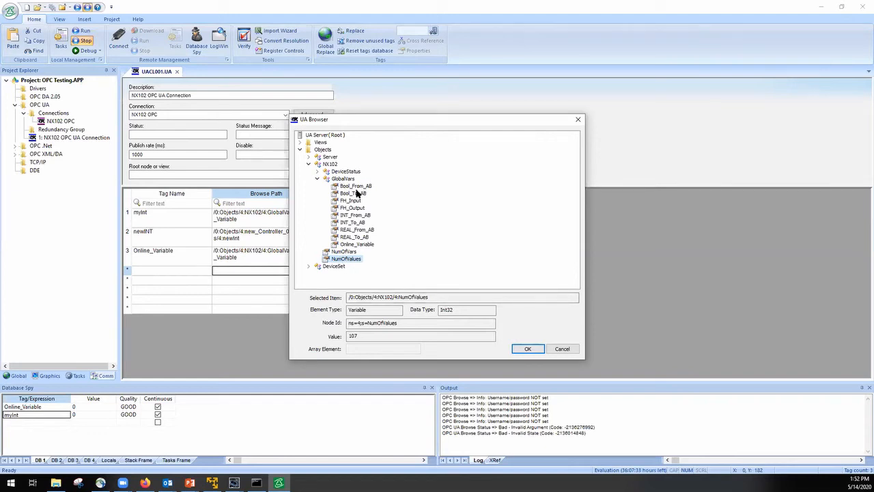
Step: Inspect the INT_From_AB array's data type, node ID and array elements, and leave the UA Browser without assigning a node
{"action": "left_click", "coordinate": [352, 215]}
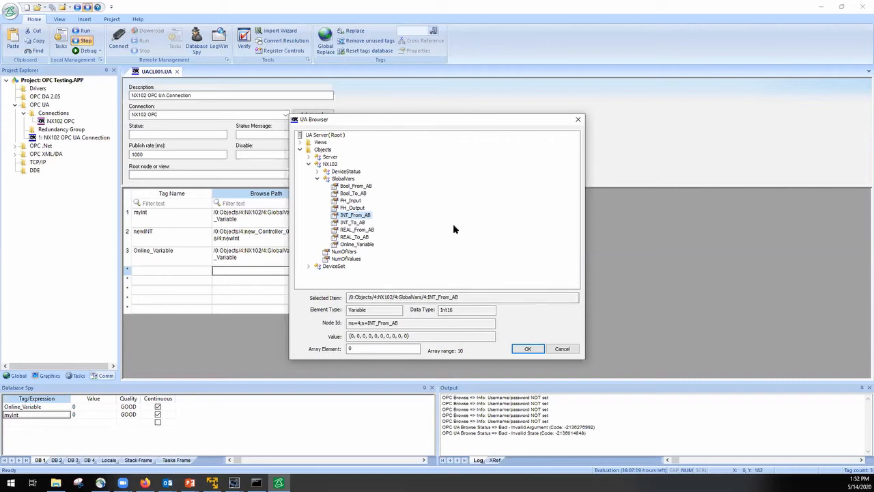
{"action": "left_click", "coordinate": [527, 349]}
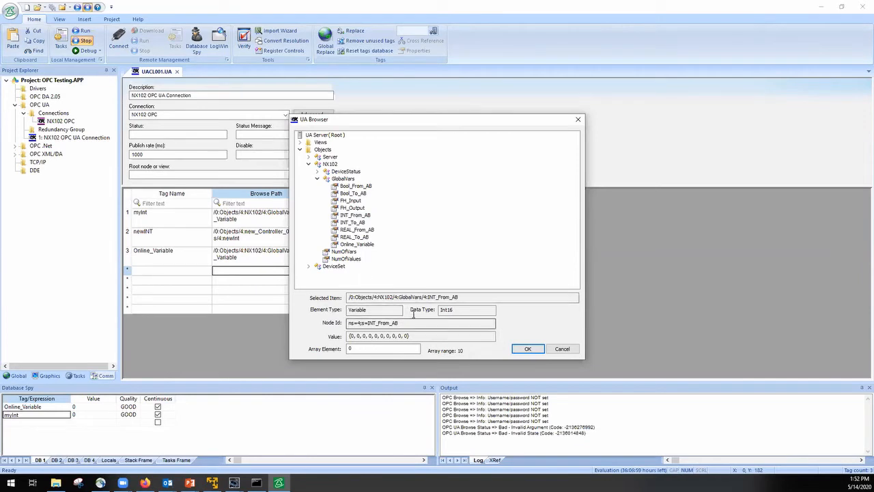
{"action": "left_click", "coordinate": [564, 349]}
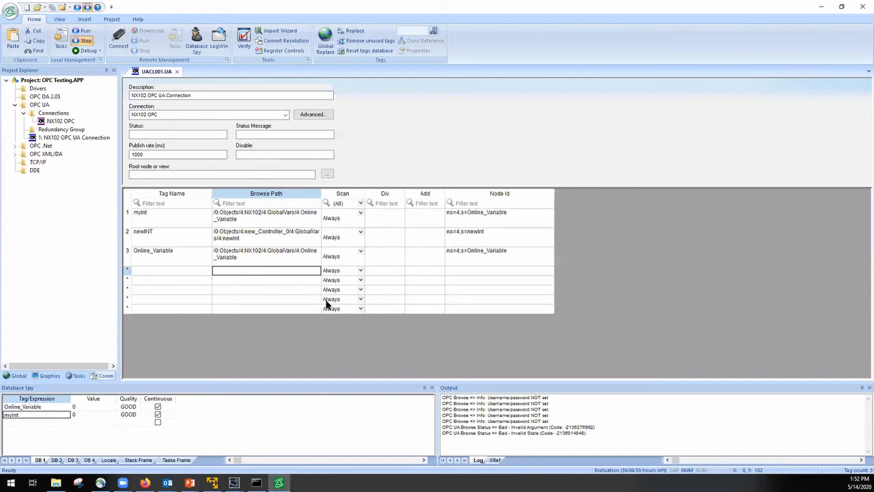
{"action": "left_click", "coordinate": [171, 217]}
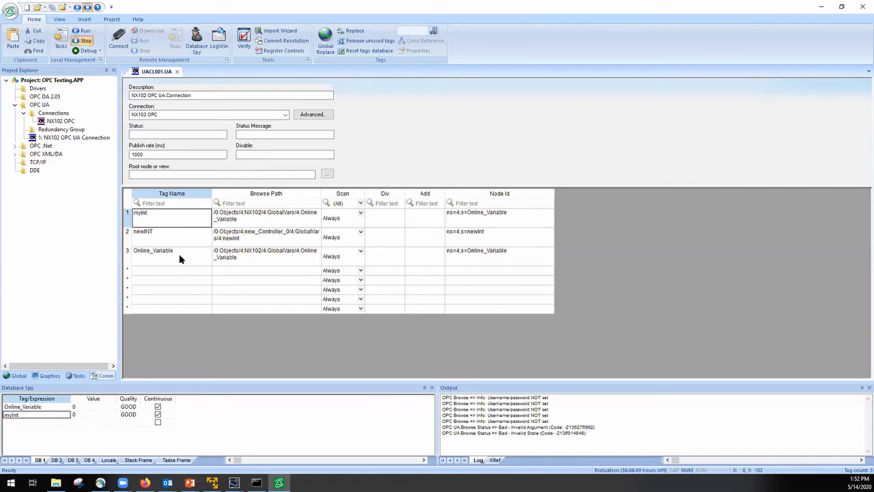
{"action": "left_click", "coordinate": [165, 269]}
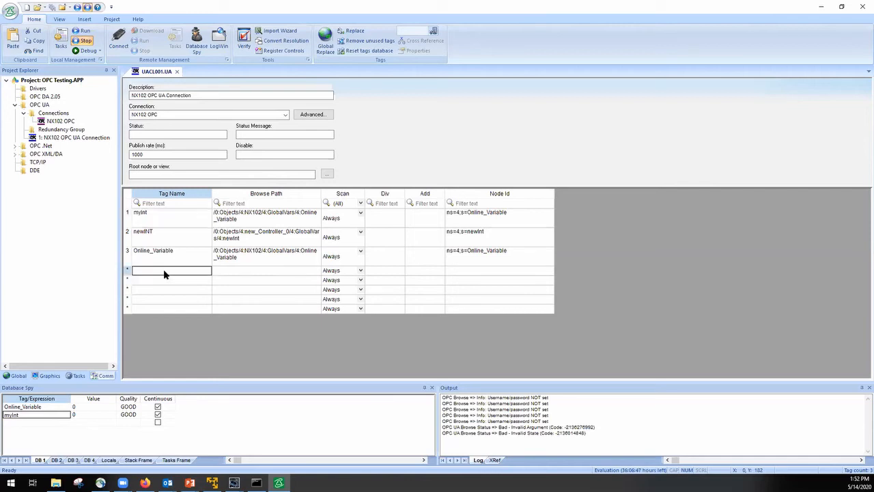
{"action": "right_click", "coordinate": [164, 269]}
{"action": "left_click", "coordinate": [196, 274]}
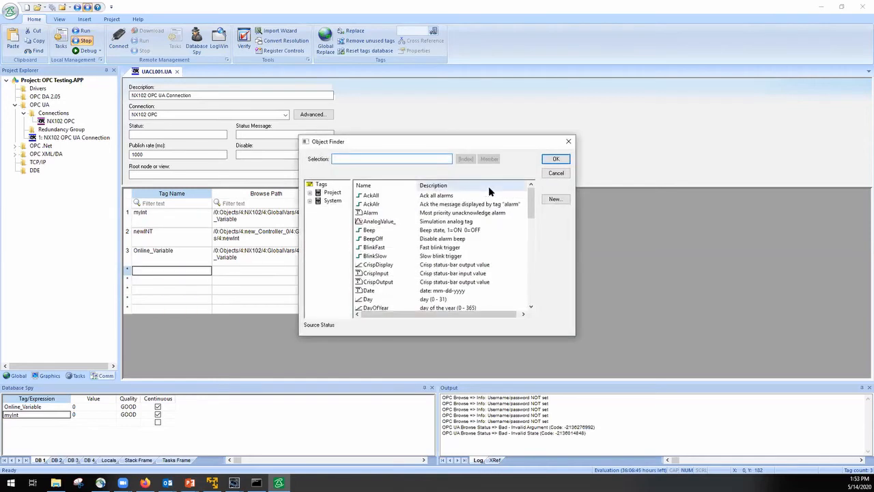
{"action": "left_click", "coordinate": [556, 173]}
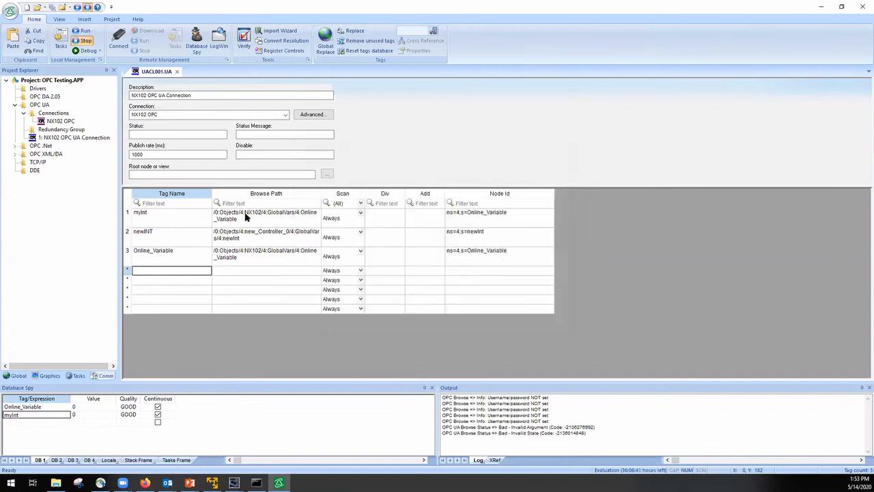
Step: Delete the myInt, newINT and Online_Variable lines from the UACL001.UA worksheet
{"action": "left_click", "coordinate": [173, 218]}
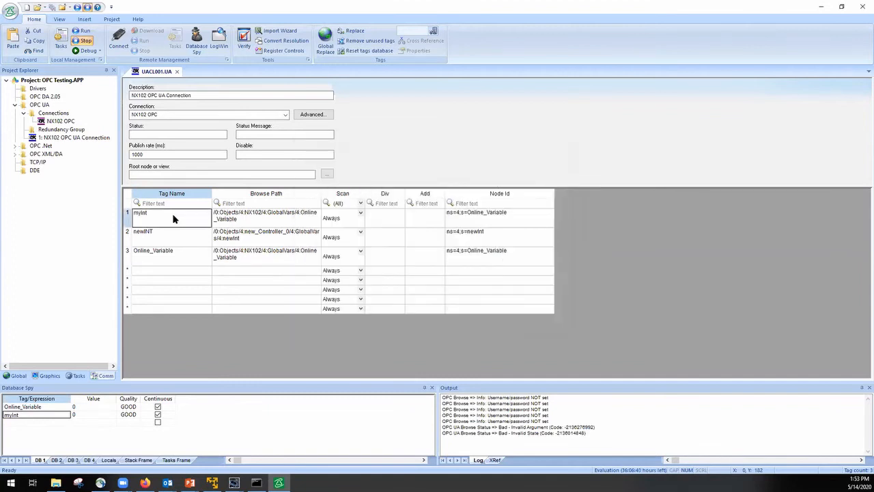
{"action": "right_click", "coordinate": [129, 216]}
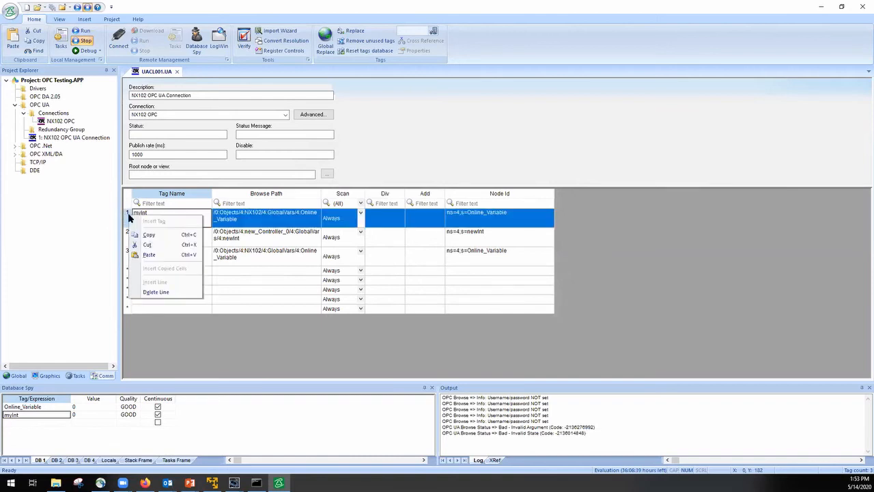
{"action": "left_click", "coordinate": [156, 292]}
{"action": "left_click", "coordinate": [421, 270]}
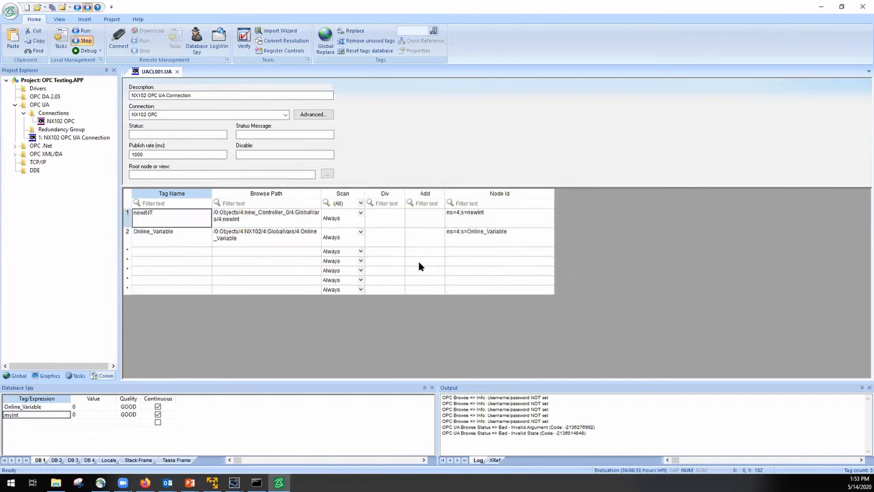
{"action": "right_click", "coordinate": [129, 216]}
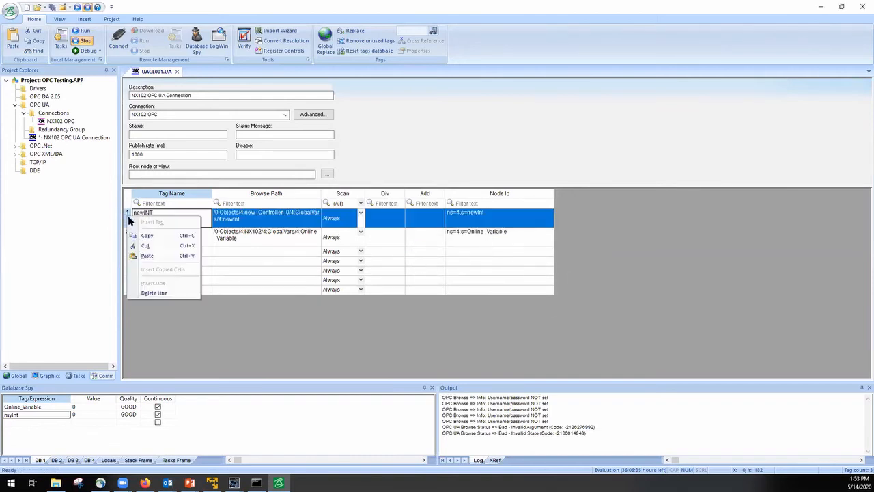
{"action": "left_click", "coordinate": [161, 292]}
{"action": "left_click", "coordinate": [422, 272]}
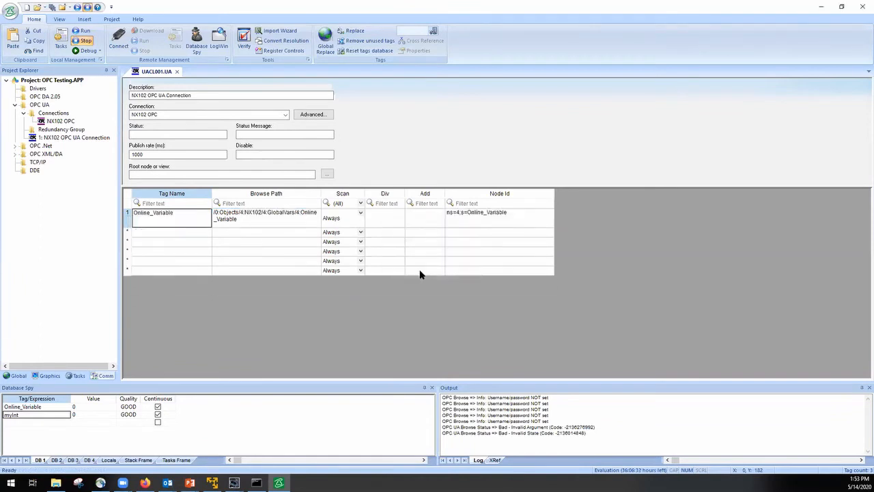
{"action": "right_click", "coordinate": [129, 217]}
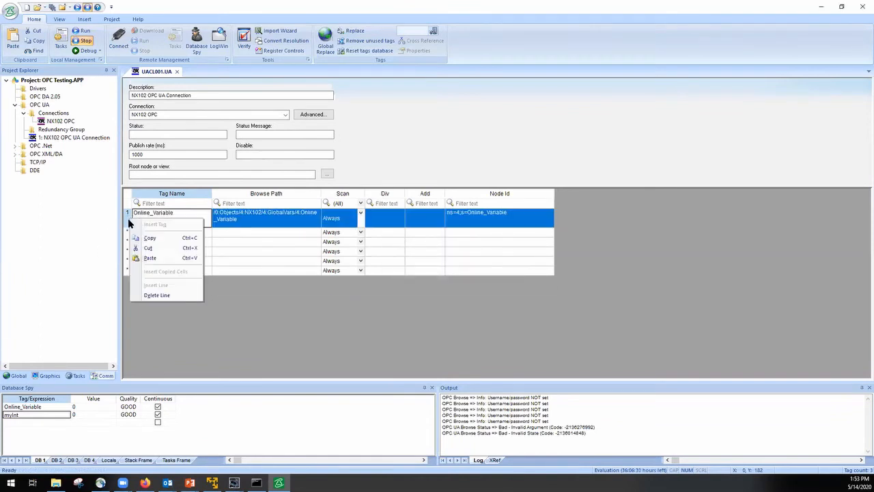
{"action": "left_click", "coordinate": [157, 296]}
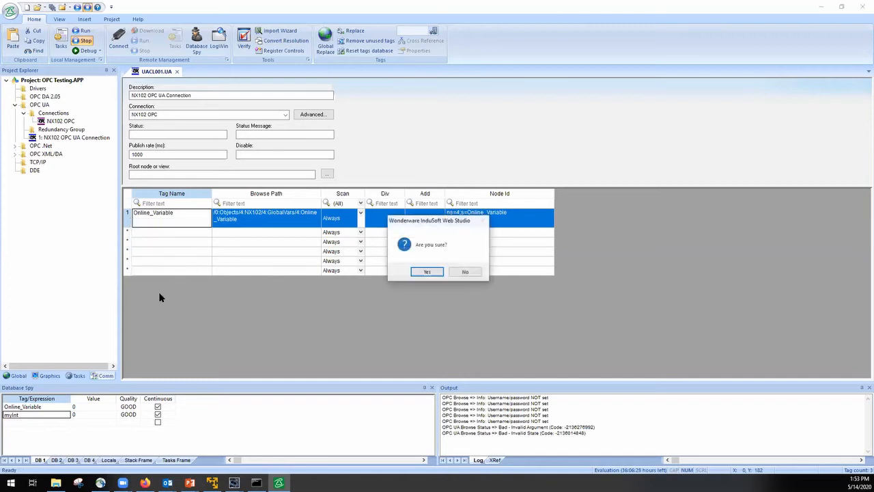
{"action": "left_click", "coordinate": [427, 273]}
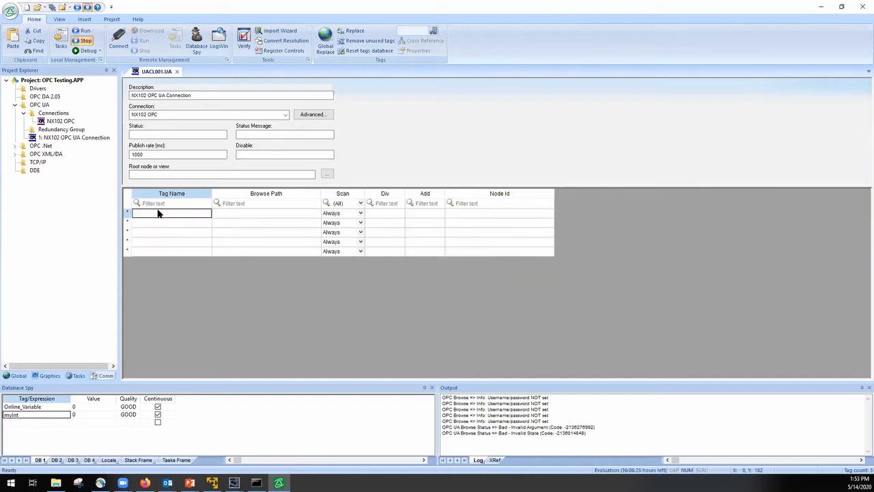
Step: Browse the UA server for the first empty row's path and assign it element 0 of INT_To_AB under NX102's GlobalVars
{"action": "left_click", "coordinate": [244, 214]}
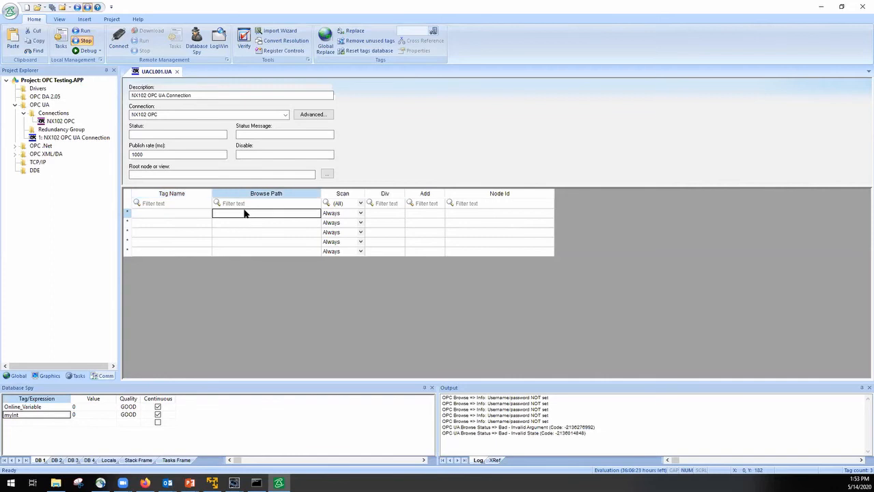
{"action": "right_click", "coordinate": [244, 214]}
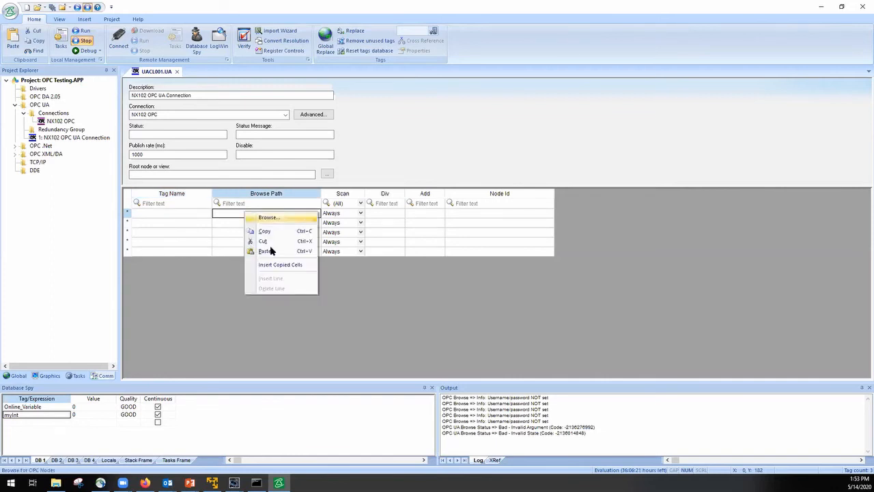
{"action": "left_click", "coordinate": [272, 218]}
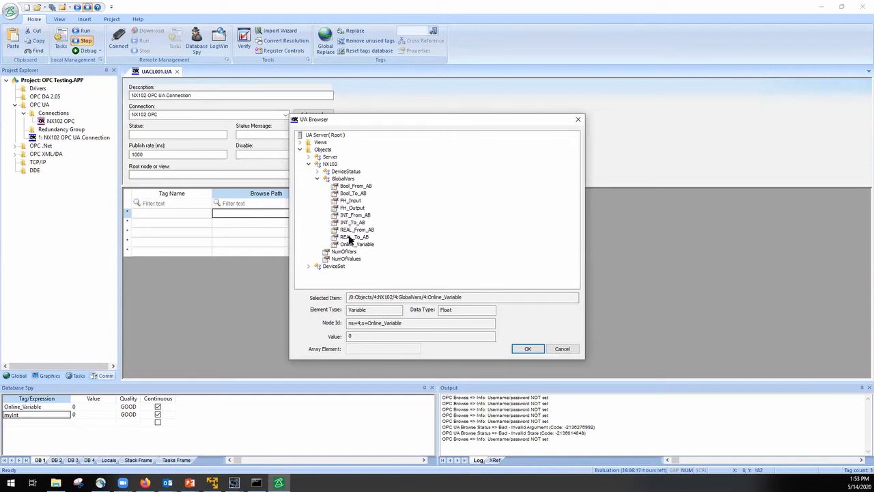
{"action": "left_click", "coordinate": [350, 244]}
{"action": "left_click", "coordinate": [353, 222]}
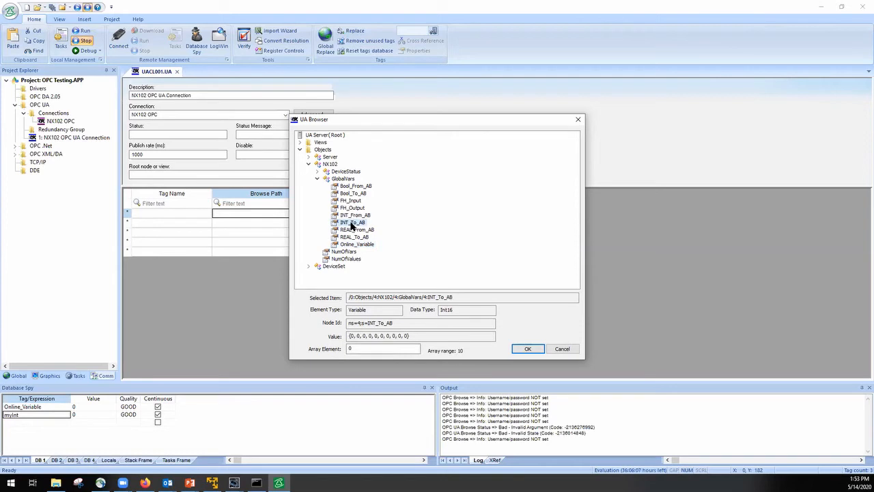
{"action": "left_click", "coordinate": [528, 348]}
{"action": "left_click", "coordinate": [170, 222]}
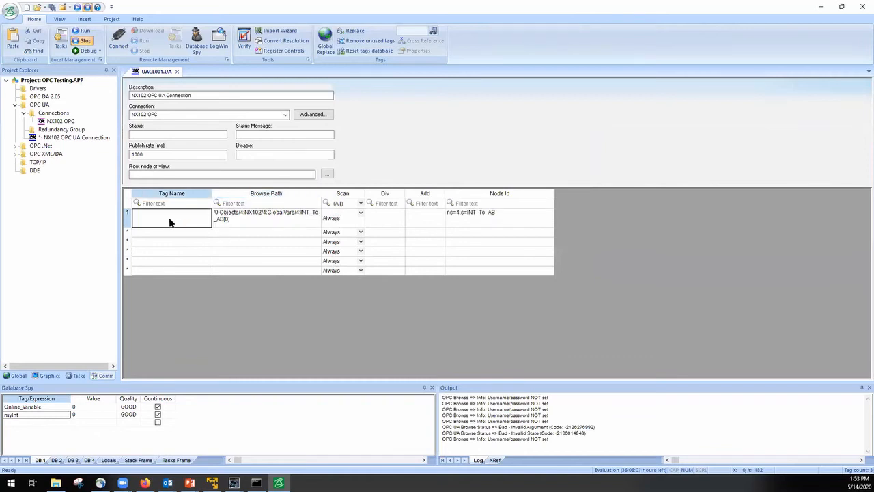
{"action": "double_click", "coordinate": [171, 222]}
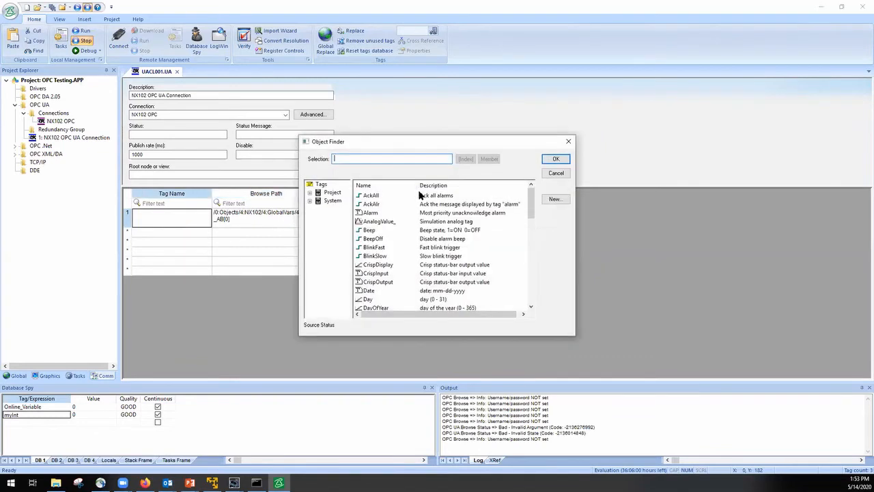
{"action": "left_click", "coordinate": [555, 175]}
Step: Name the INT_To_AB[0] row's tag Test and create it as a new Integer tag with Server scope and array size 0
{"action": "left_click", "coordinate": [163, 219]}
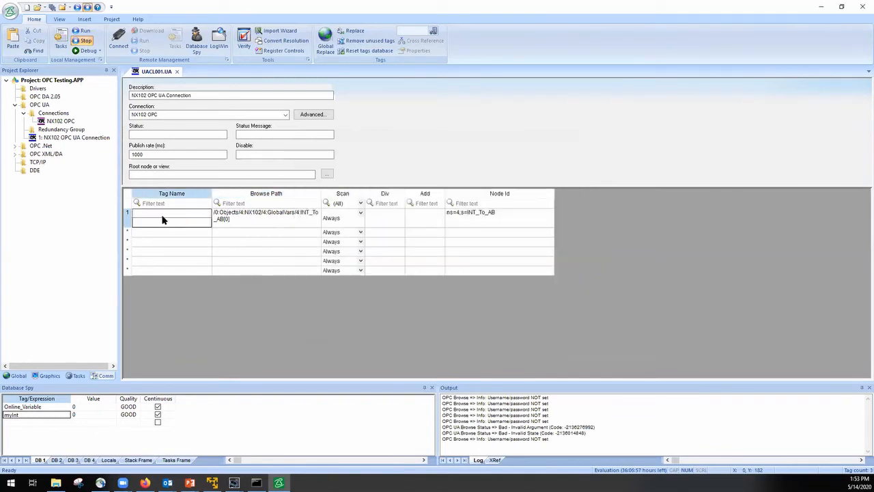
{"action": "type", "text": "Test"}
{"action": "left_click", "coordinate": [275, 289]}
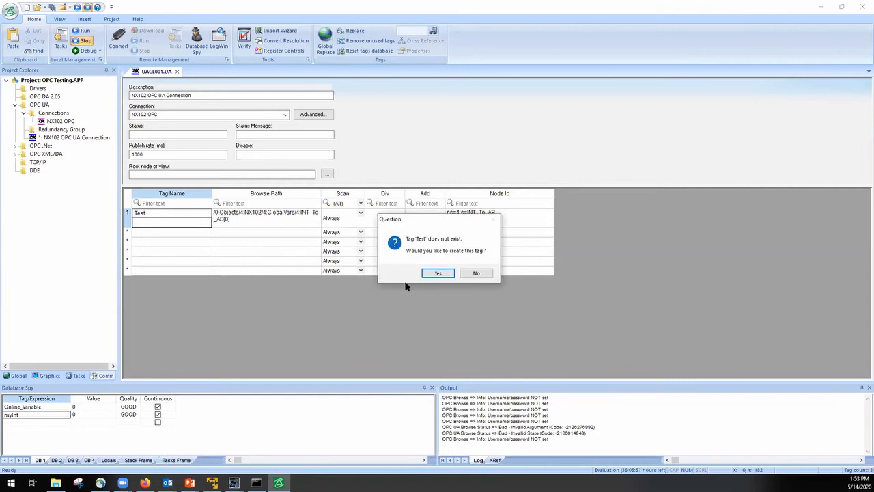
{"action": "left_click", "coordinate": [434, 273]}
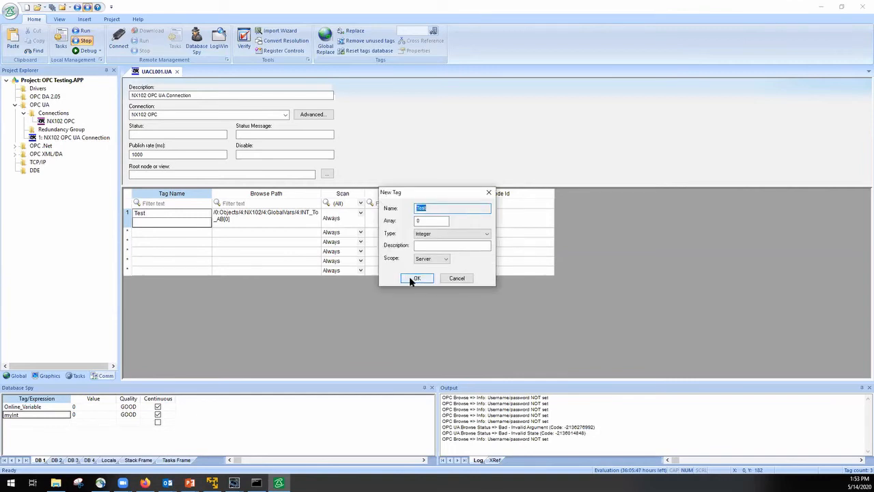
{"action": "left_click", "coordinate": [415, 279]}
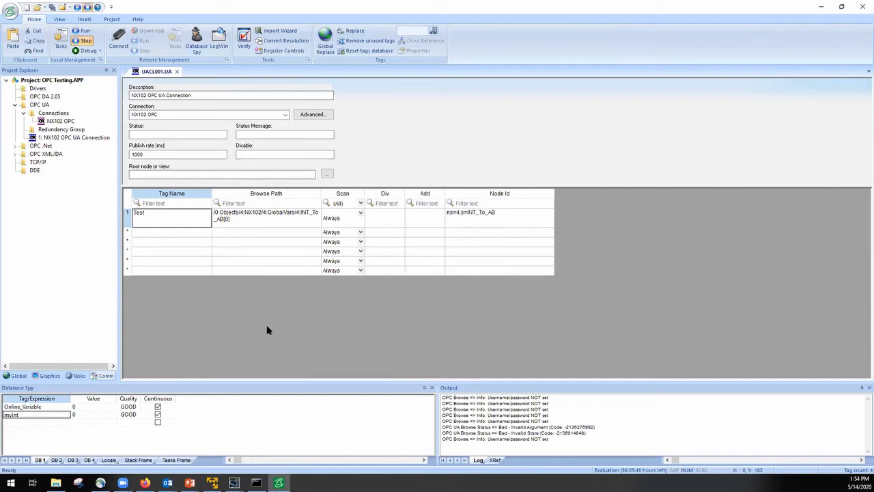
Step: Add the Test tag to the first empty row of the Database Spy
{"action": "right_click", "coordinate": [34, 421]}
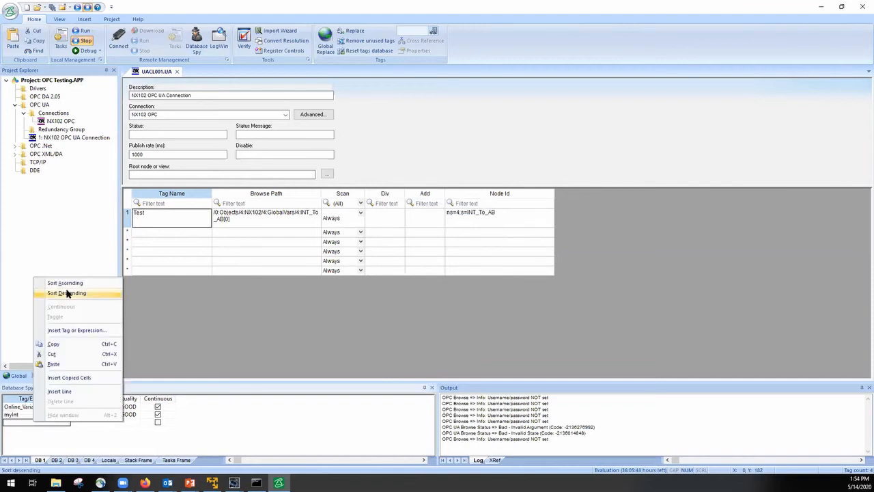
{"action": "left_click", "coordinate": [71, 330]}
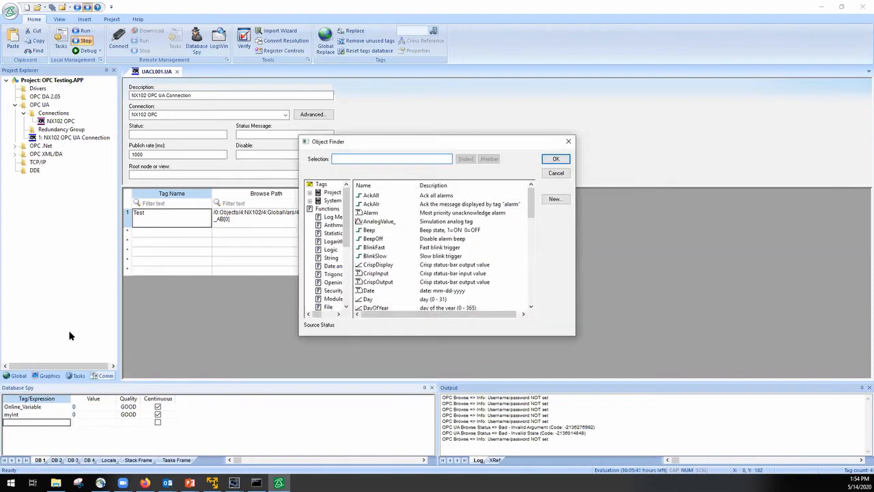
{"action": "type", "text": "test"}
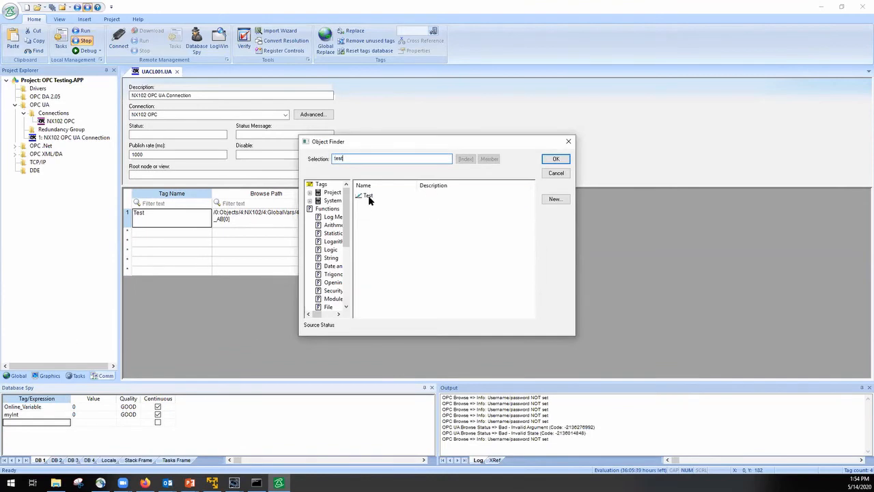
{"action": "left_click", "coordinate": [369, 197]}
{"action": "left_click", "coordinate": [555, 158]}
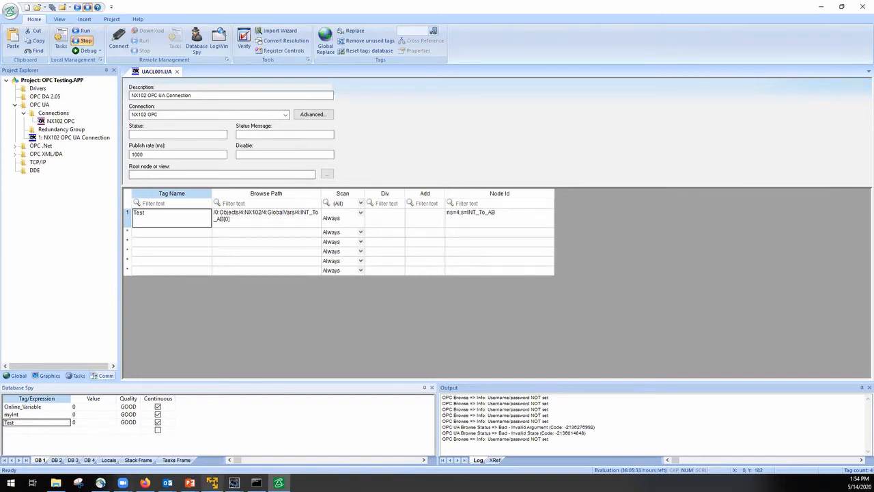
Step: Switch to the NX102 project in Sysmac Studio and change the Watch Table entry to INT_To_AB
{"action": "mouse_move", "coordinate": [234, 483]}
{"action": "left_click", "coordinate": [305, 443]}
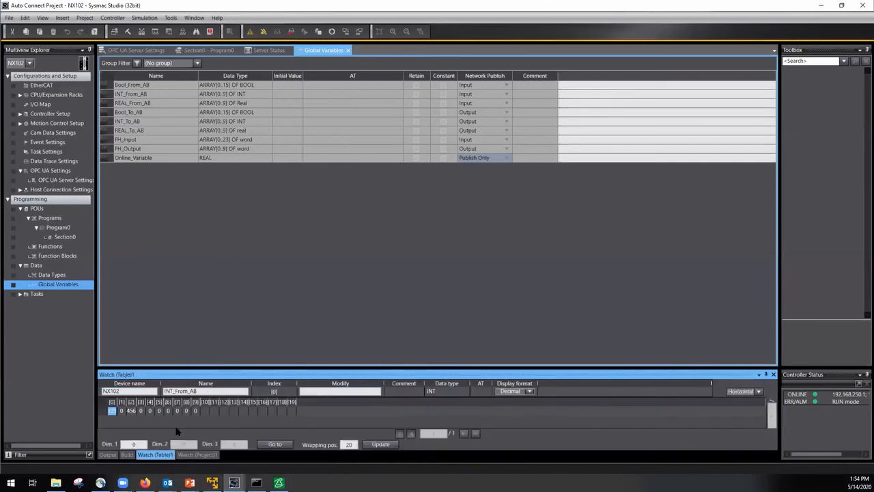
{"action": "left_click", "coordinate": [199, 391]}
{"action": "left_click_drag", "start_coordinate": [198, 392], "coordinate": [125, 390]}
{"action": "type", "text": "int"}
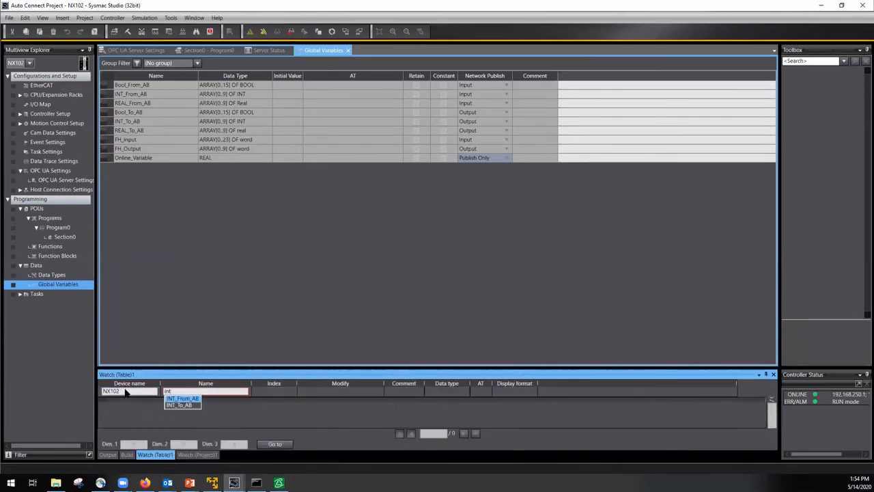
{"action": "key", "text": "Down"}
{"action": "key", "text": "Return"}
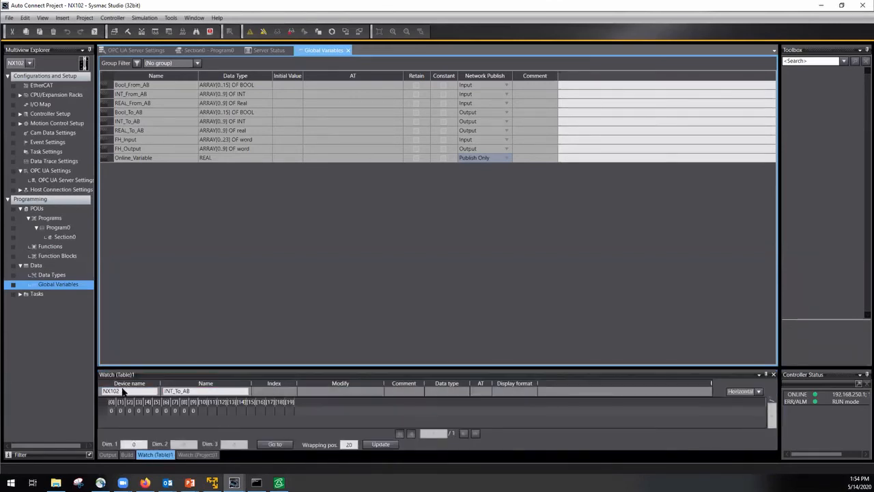
Step: Modify element 0 of INT_To_AB to 123 in the Watch Table
{"action": "left_click", "coordinate": [111, 411]}
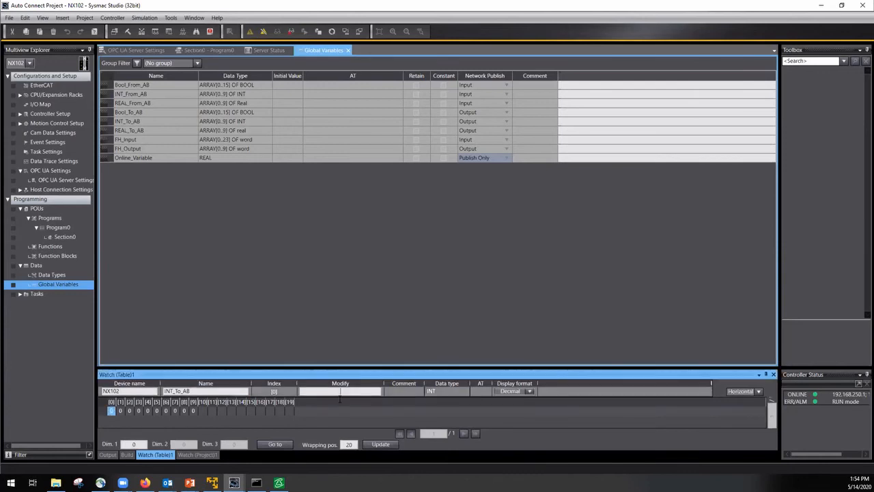
{"action": "type", "text": "123"}
{"action": "key", "text": "Return"}
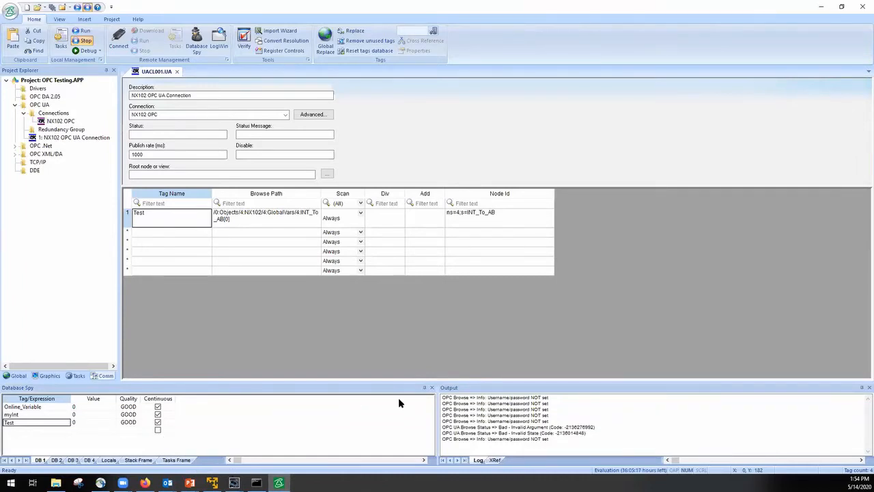
Step: In InduSoft Web Studio's Database Spy, toggle the Test tag and set its value to 100
{"action": "right_click", "coordinate": [16, 419]}
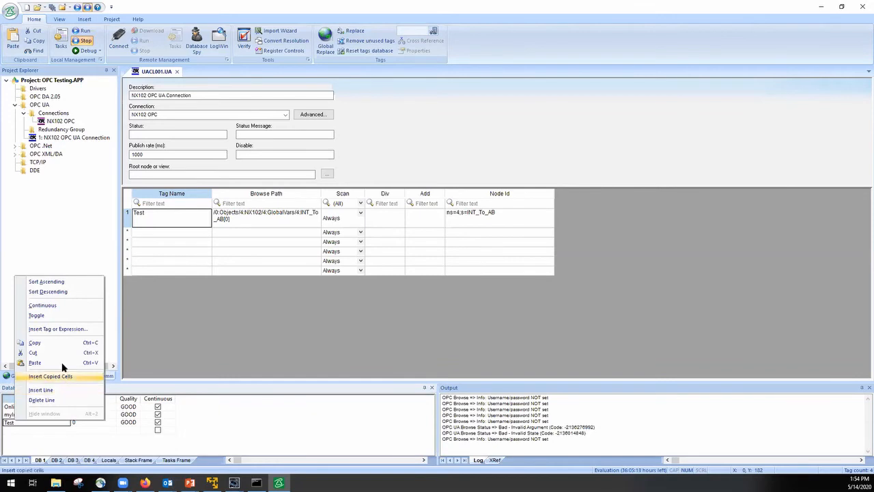
{"action": "left_click", "coordinate": [37, 316]}
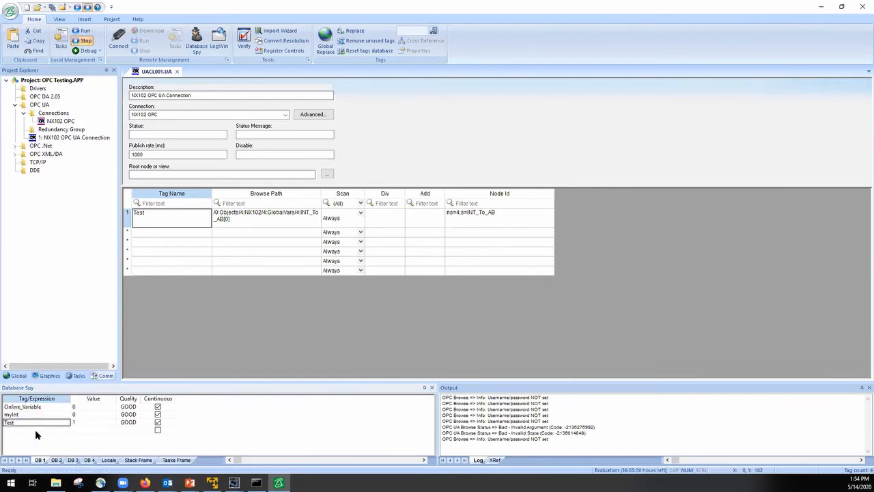
{"action": "left_click", "coordinate": [92, 423]}
{"action": "left_click", "coordinate": [92, 423]}
{"action": "type", "text": "00"}
{"action": "key", "text": "Return"}
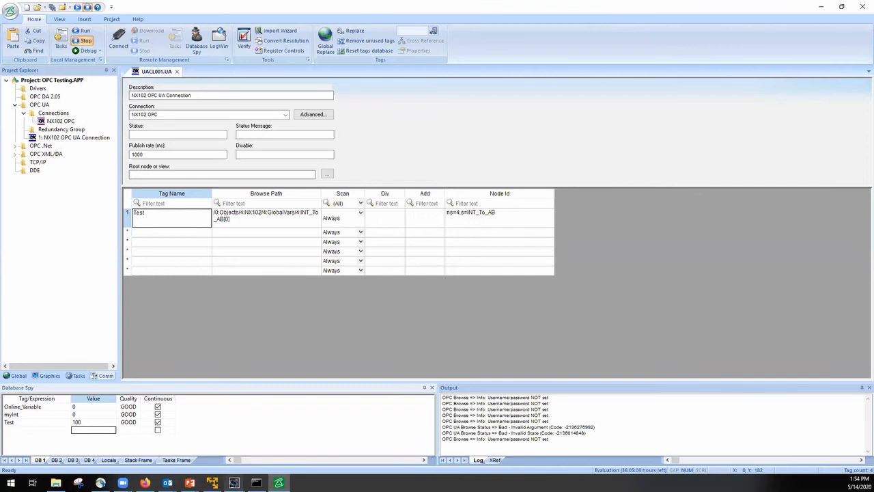
Step: Check INT_To_AB's element 0 in Sysmac Studio's NX102 project, and return to the worksheet in InduSoft Web Studio
{"action": "left_click", "coordinate": [234, 483]}
{"action": "mouse_move", "coordinate": [272, 437]}
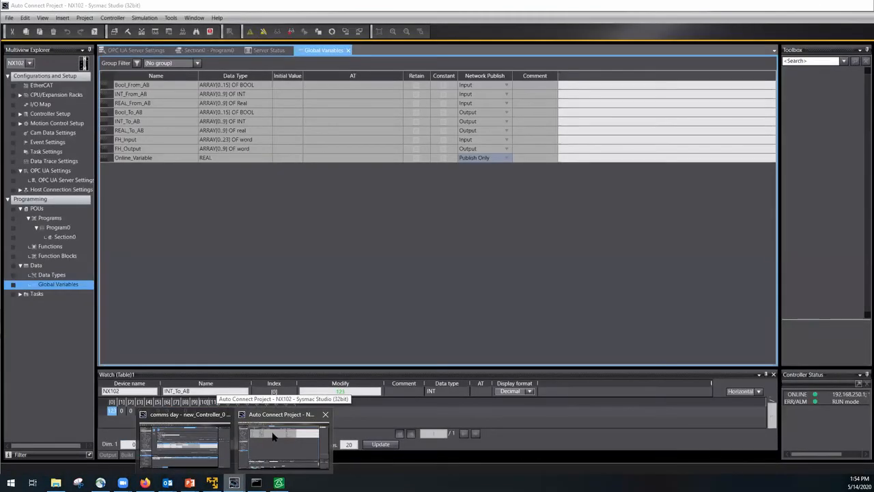
{"action": "left_click", "coordinate": [349, 244]}
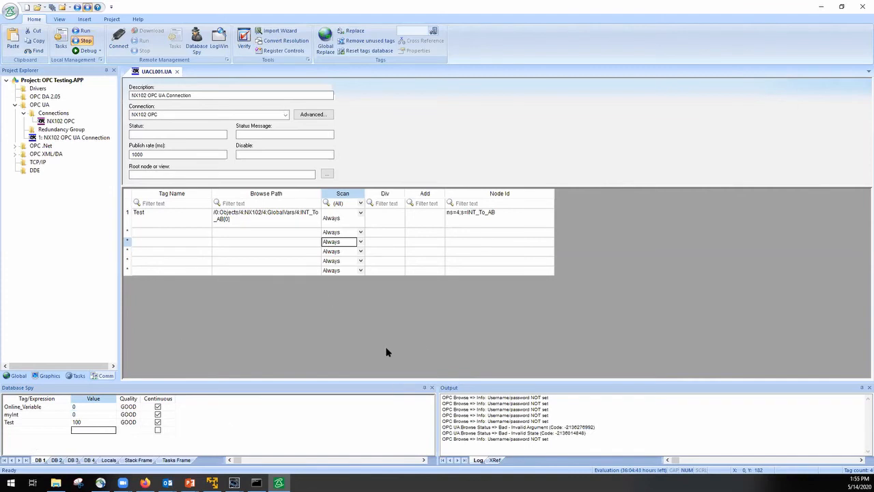
Step: Close InduSoft Web Studio without saving the changes to UACL001.UA
{"action": "left_click", "coordinate": [862, 7]}
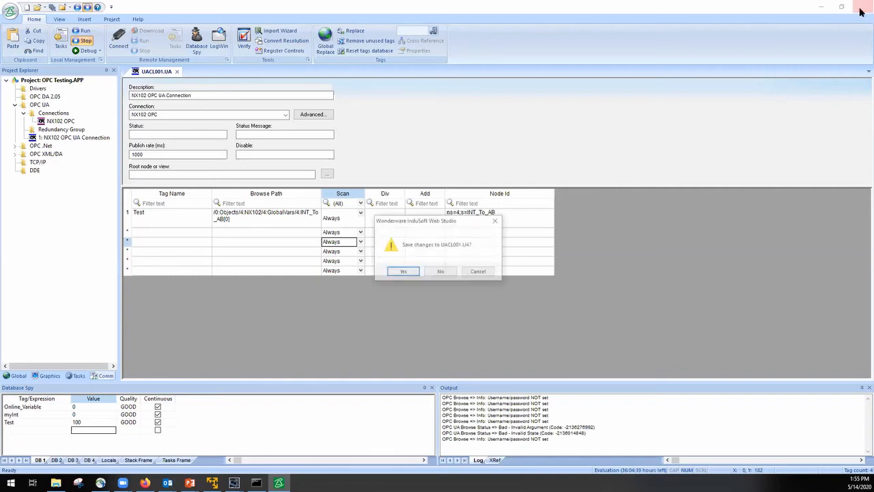
{"action": "left_click", "coordinate": [443, 272]}
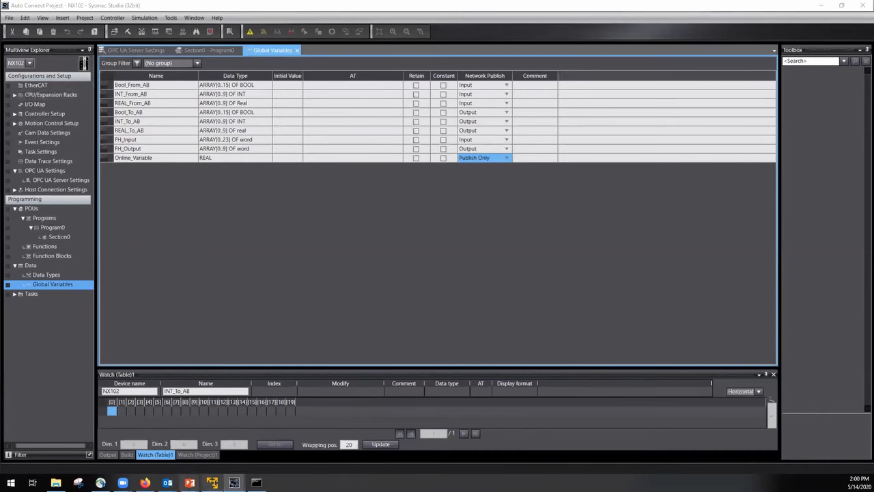
Step: Switch to the PowerPoint slide show and advance to the slide on Modbus TCP messaging with the S8VK-X power supply
{"action": "mouse_move", "coordinate": [189, 482]}
{"action": "left_click", "coordinate": [202, 443]}
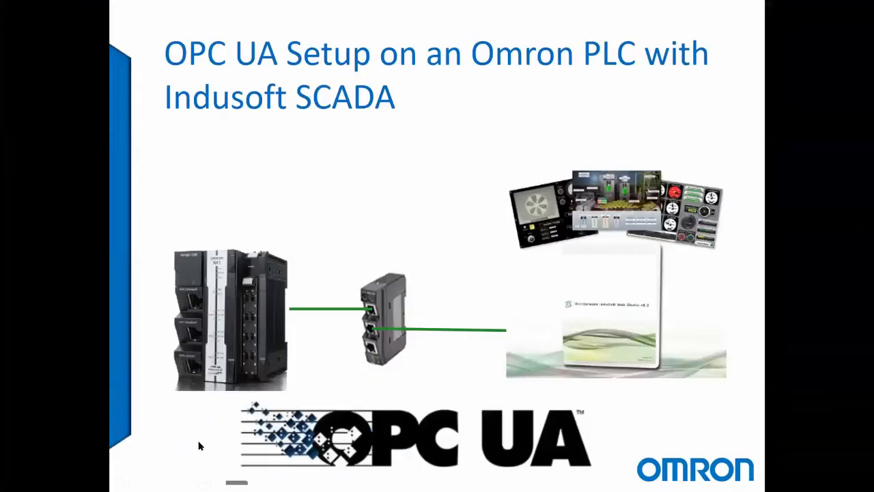
{"action": "left_click", "coordinate": [448, 196]}
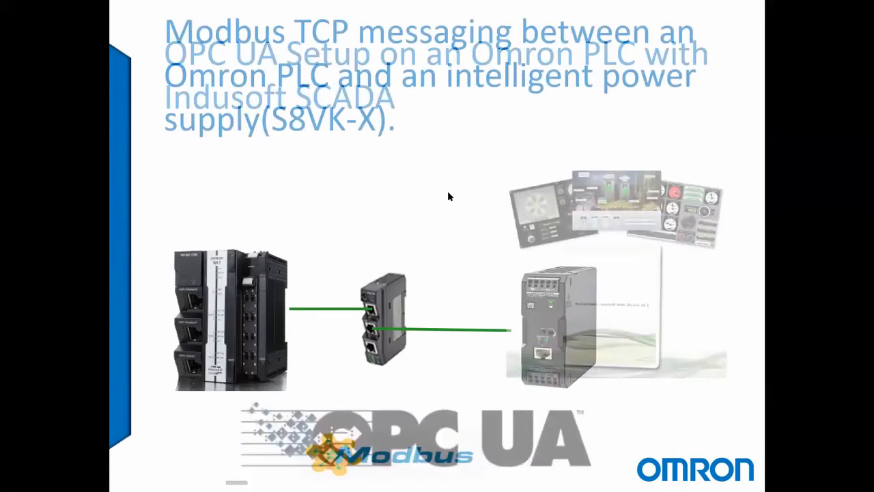
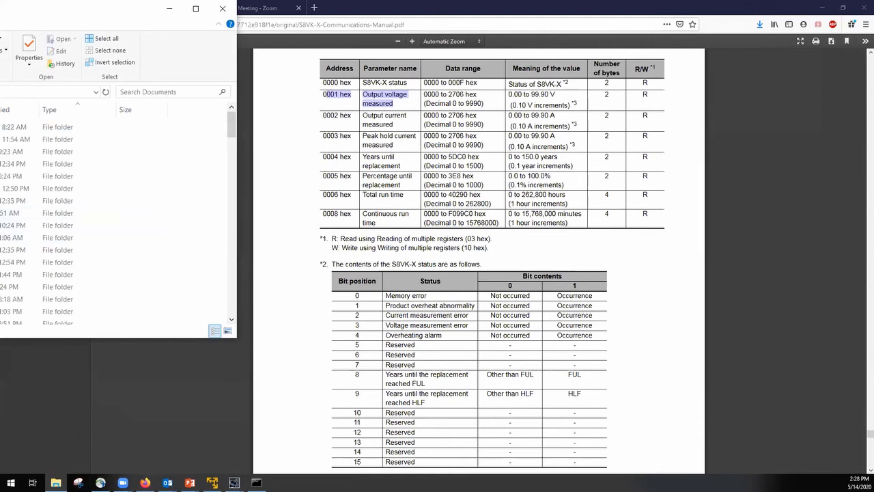
Step: Move the File Explorer window fully into view, open the EDS Files folder in Documents and look through its device folders
{"action": "left_click_drag", "start_coordinate": [3, 8], "coordinate": [649, 80]}
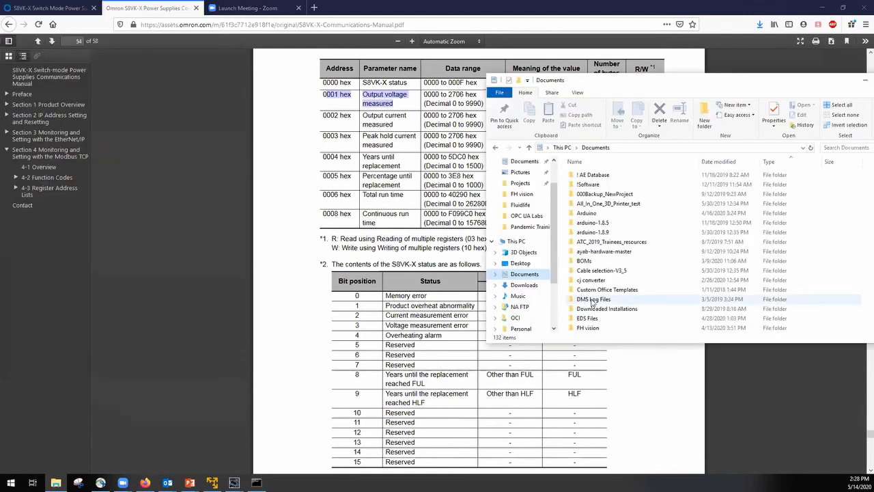
{"action": "double_click", "coordinate": [589, 321]}
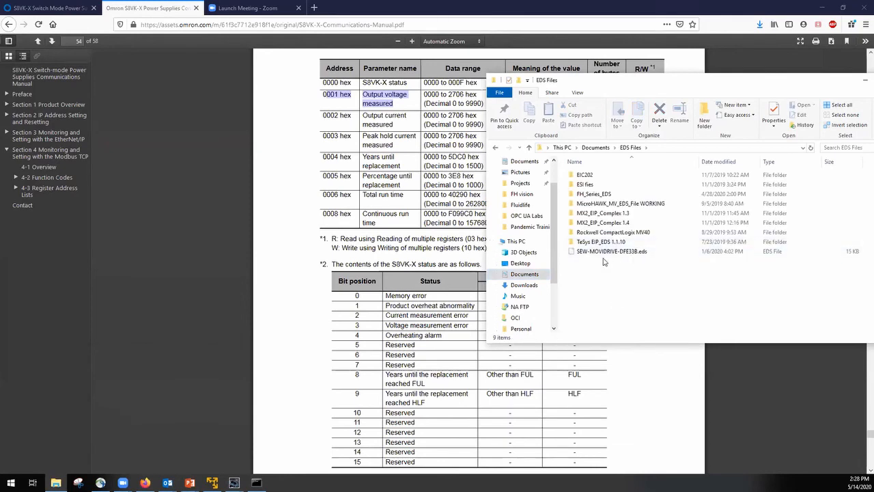
{"action": "left_click", "coordinate": [588, 244]}
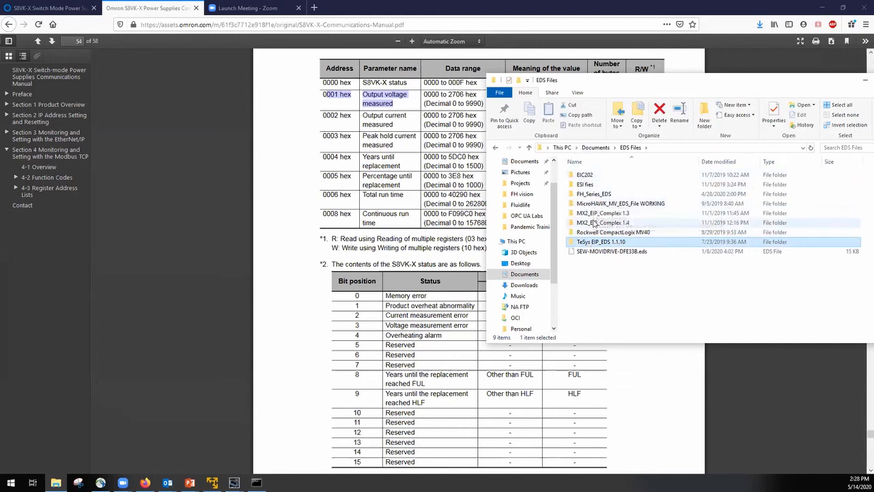
{"action": "left_click", "coordinate": [585, 225]}
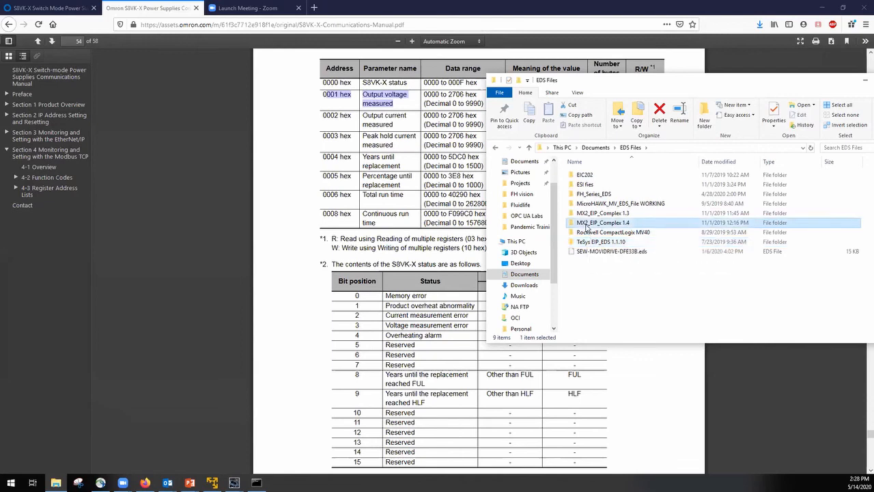
Step: Search the web in a new Firefox tab for "powerflex 800 eds file" and open Rockwell Automation's Electronic Data Sheets result
{"action": "left_click", "coordinate": [324, 7]}
{"action": "left_click", "coordinate": [315, 7]}
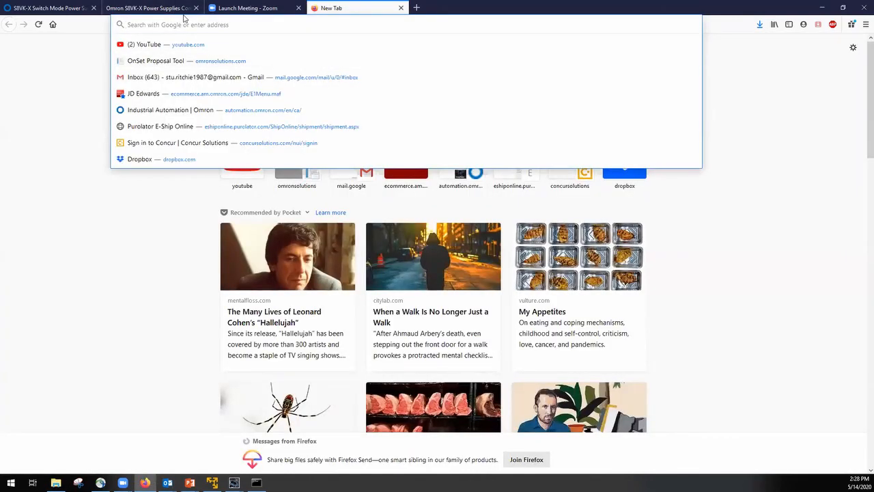
{"action": "type", "text": "powe"}
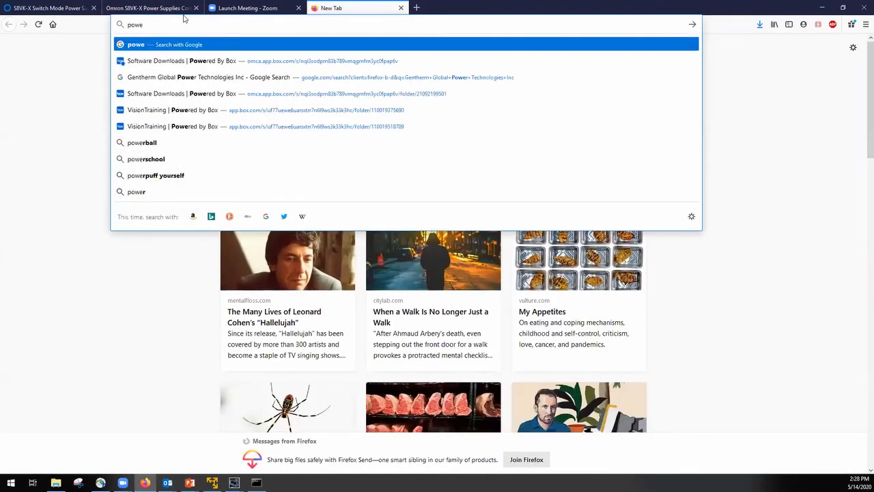
{"action": "type", "text": "rfl"}
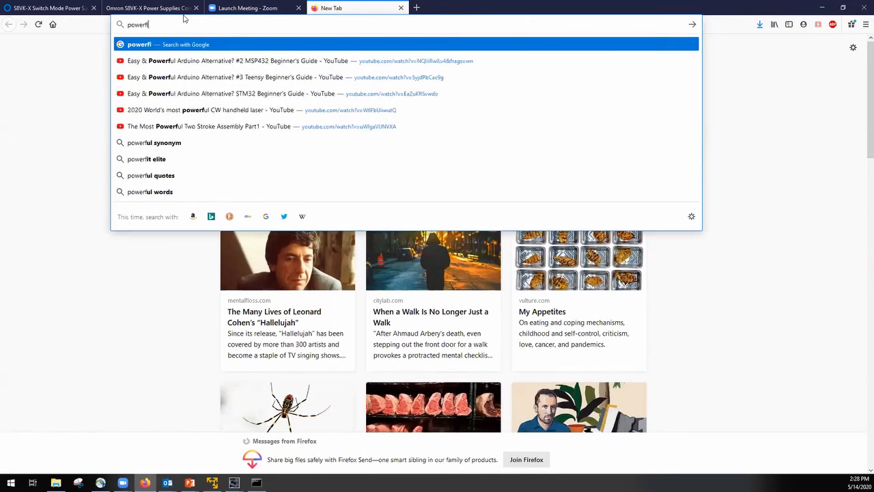
{"action": "type", "text": "ex 800"}
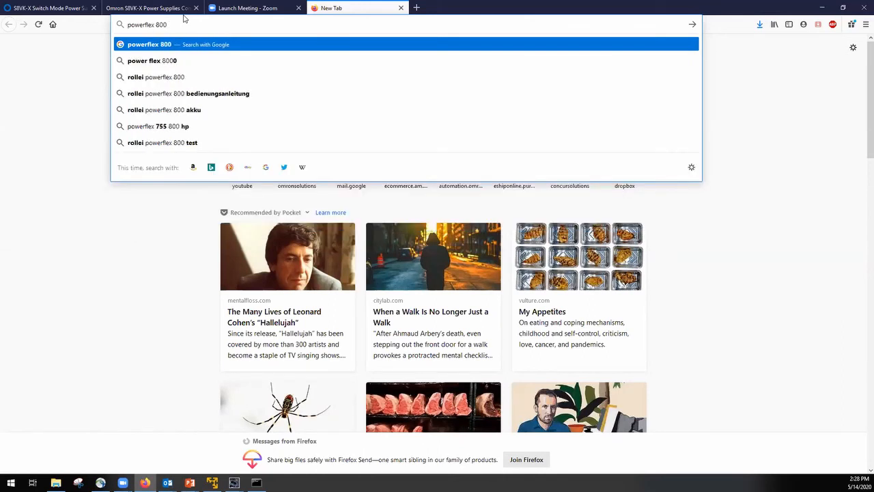
{"action": "type", "text": " eds file"}
{"action": "key", "text": "Return"}
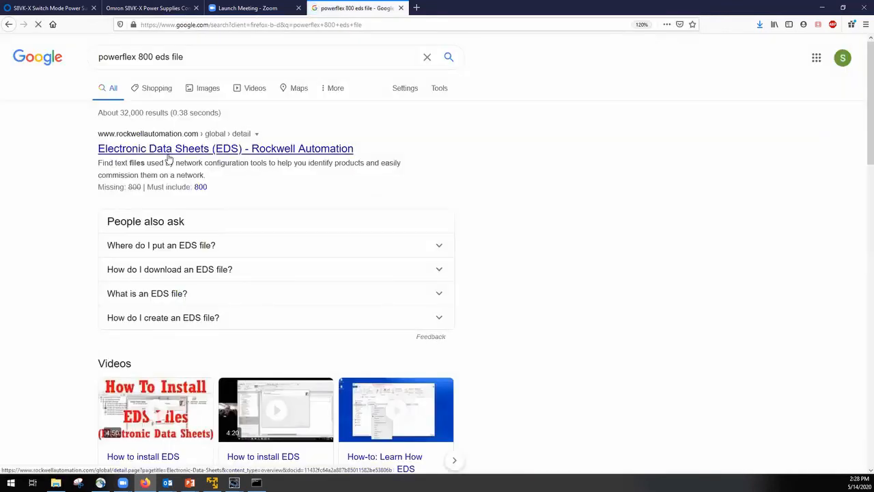
{"action": "left_click", "coordinate": [172, 151]}
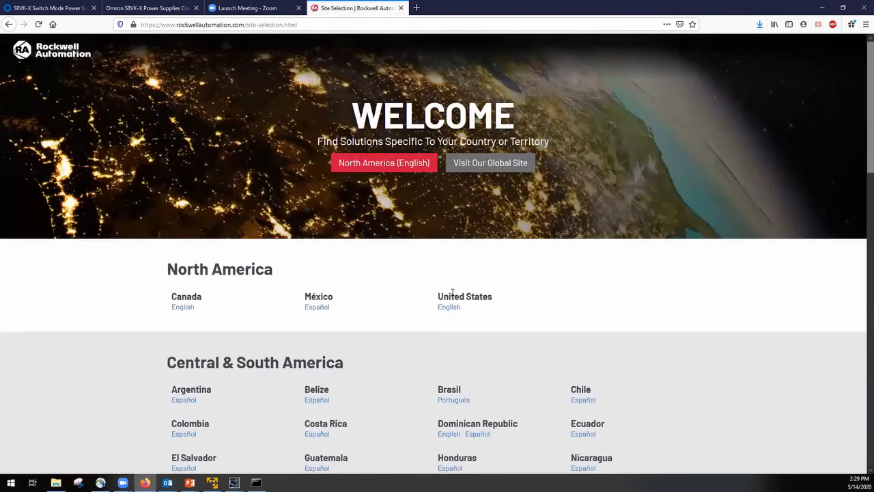
Step: Choose the Canada English site and go to Rockwell Automation's PCDC download search for EDS files
{"action": "left_click", "coordinate": [182, 308]}
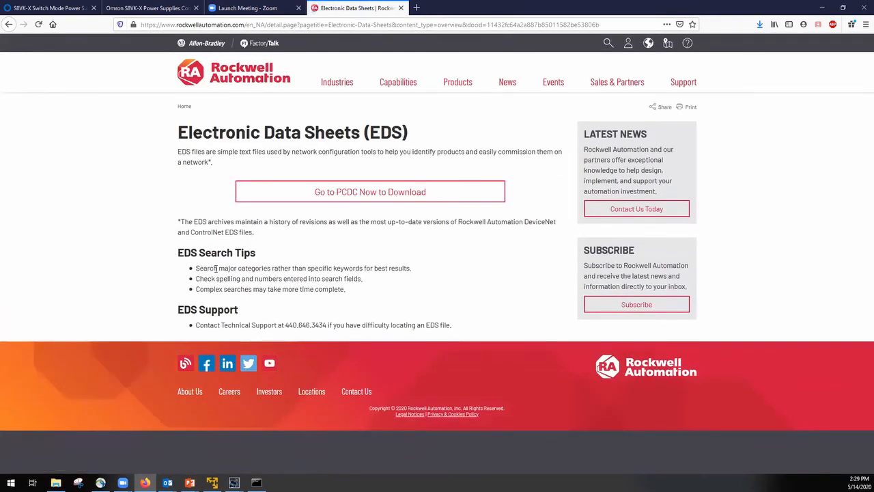
{"action": "left_click", "coordinate": [356, 198]}
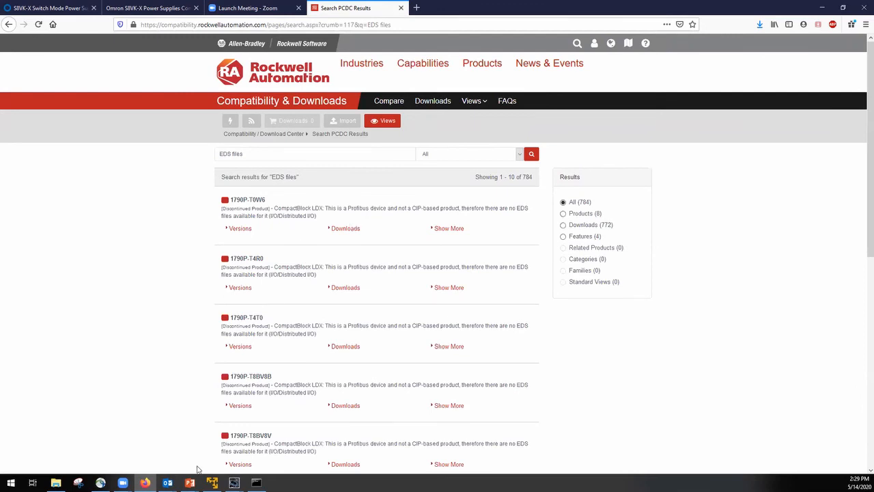
Step: Switch to Logix Designer in the virtual machine, dismiss the activation notice and start adding a new module under Ethernet
{"action": "left_click", "coordinate": [213, 482]}
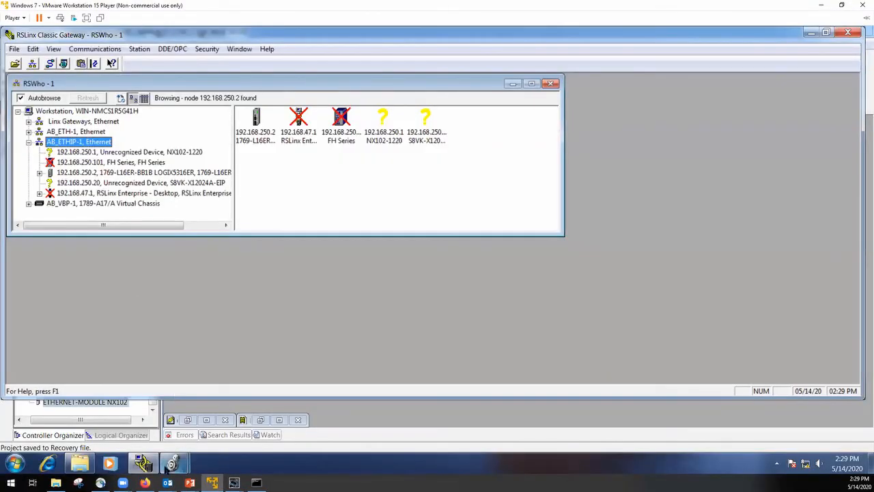
{"action": "left_click", "coordinate": [173, 463]}
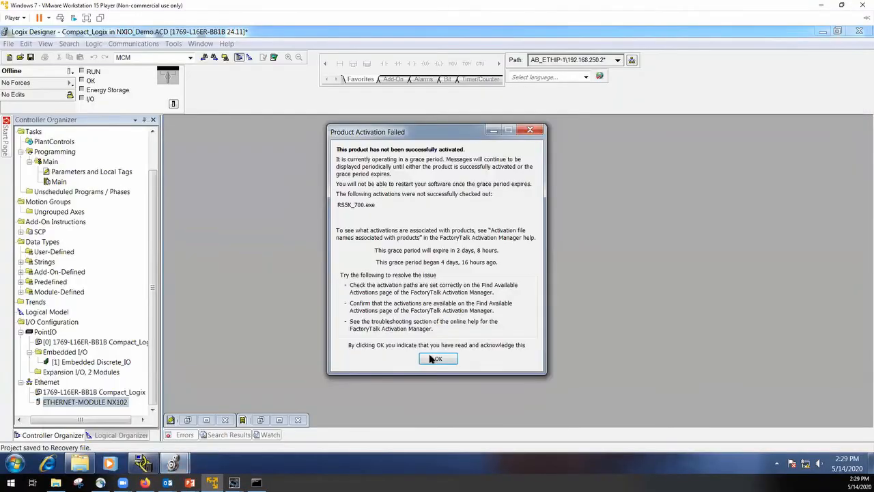
{"action": "left_click", "coordinate": [431, 355]}
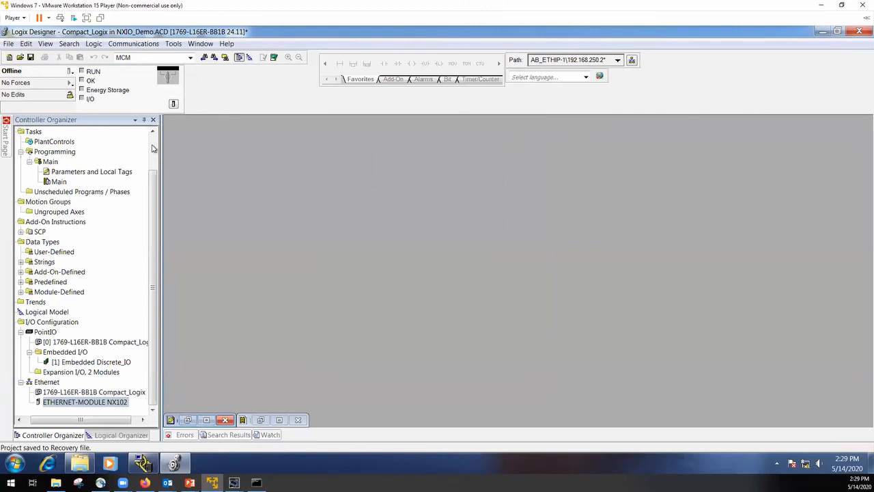
{"action": "left_click_drag", "start_coordinate": [153, 177], "coordinate": [156, 367]}
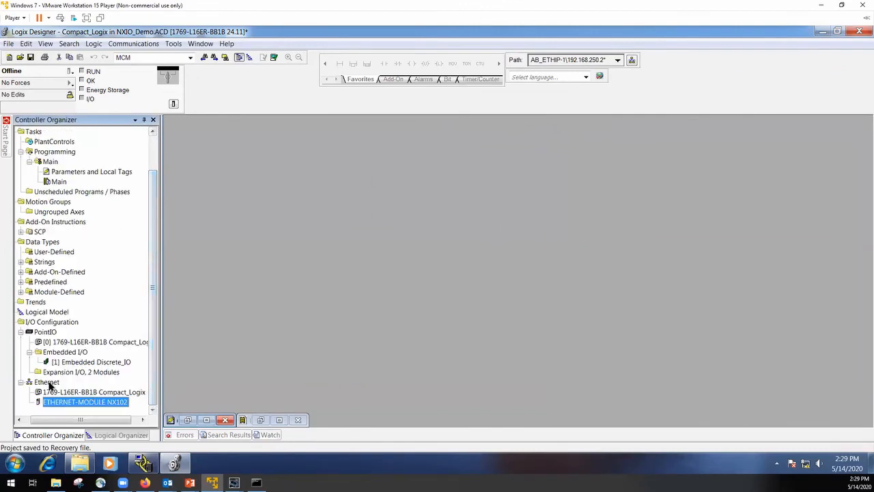
{"action": "right_click", "coordinate": [48, 383]}
{"action": "left_click", "coordinate": [83, 311]}
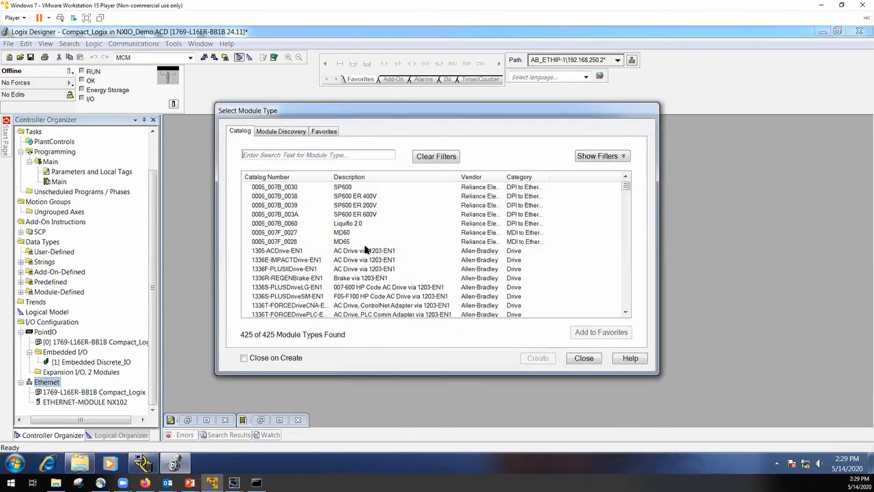
{"action": "left_click", "coordinate": [363, 250]}
{"action": "left_click", "coordinate": [314, 263]}
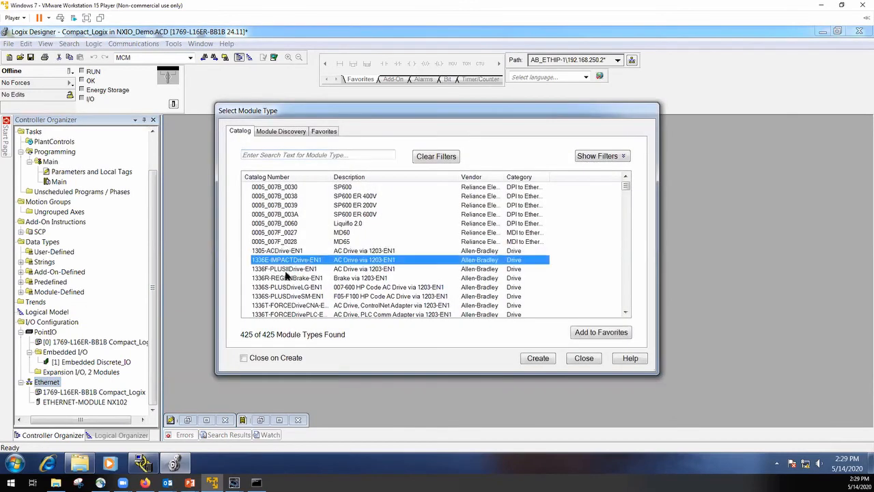
{"action": "left_click", "coordinate": [287, 272]}
{"action": "left_click", "coordinate": [353, 262]}
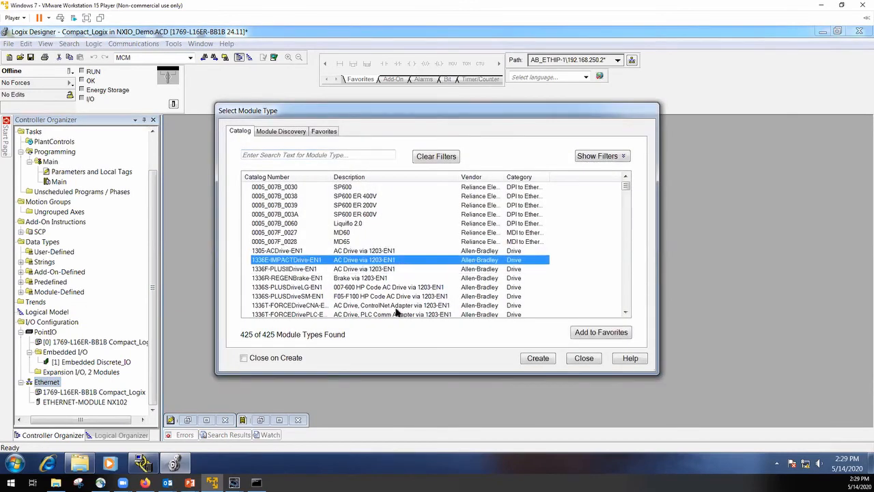
{"action": "left_click", "coordinate": [537, 356]}
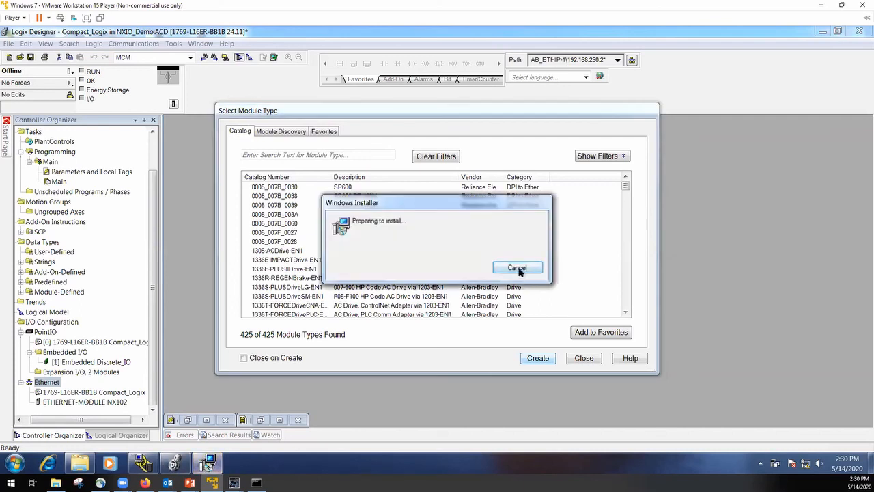
{"action": "left_click", "coordinate": [517, 269]}
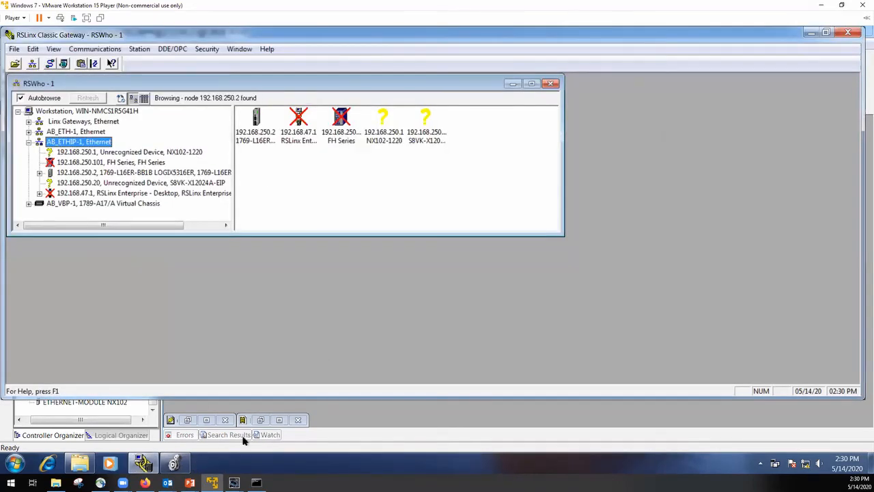
{"action": "left_click", "coordinate": [176, 464]}
{"action": "left_click", "coordinate": [183, 463]}
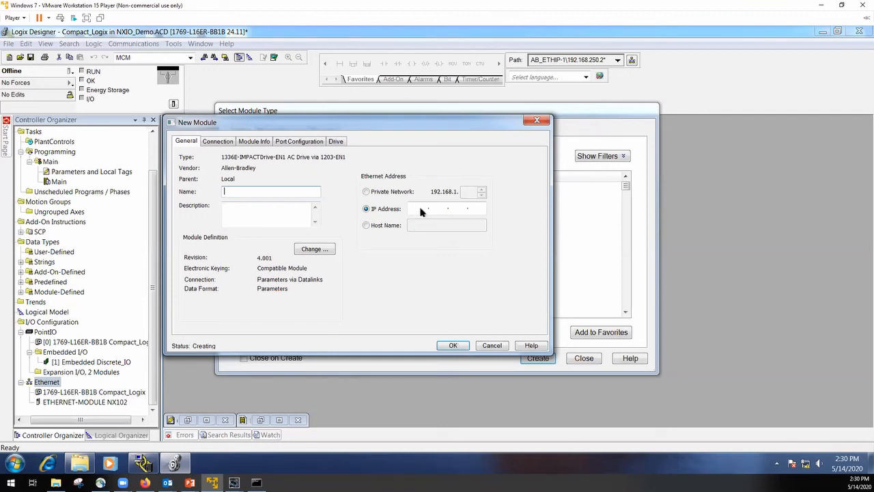
{"action": "left_click", "coordinate": [491, 346]}
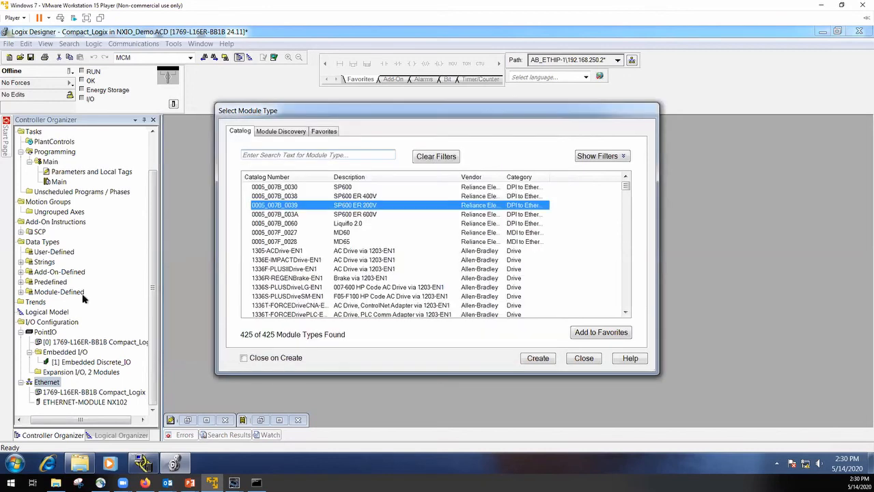
Step: Create a 1426-M6E-CNT-A PowerMonitor 5000 module named wweffewqwe at IP address 192.168.250.33 and close the module catalog
{"action": "scroll", "coordinate": [406, 273], "scroll_direction": "down", "scroll_amount": 10}
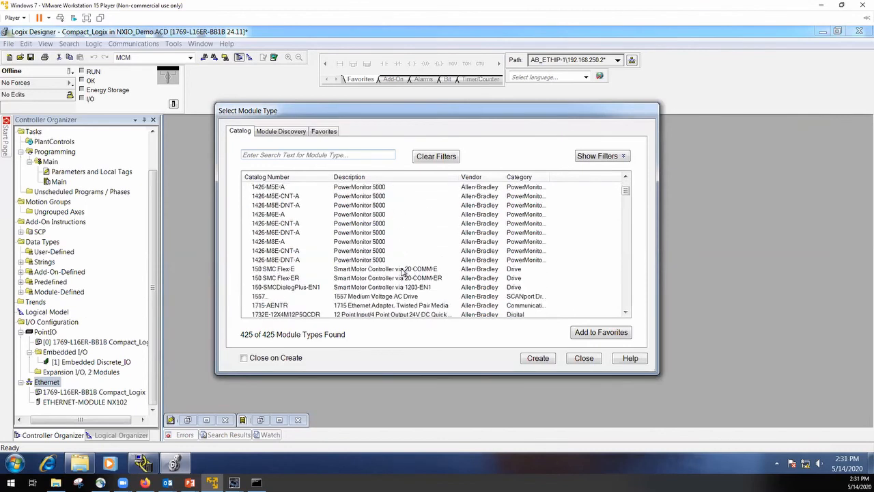
{"action": "scroll", "coordinate": [406, 273], "scroll_direction": "up", "scroll_amount": 3}
{"action": "left_click", "coordinate": [341, 224]}
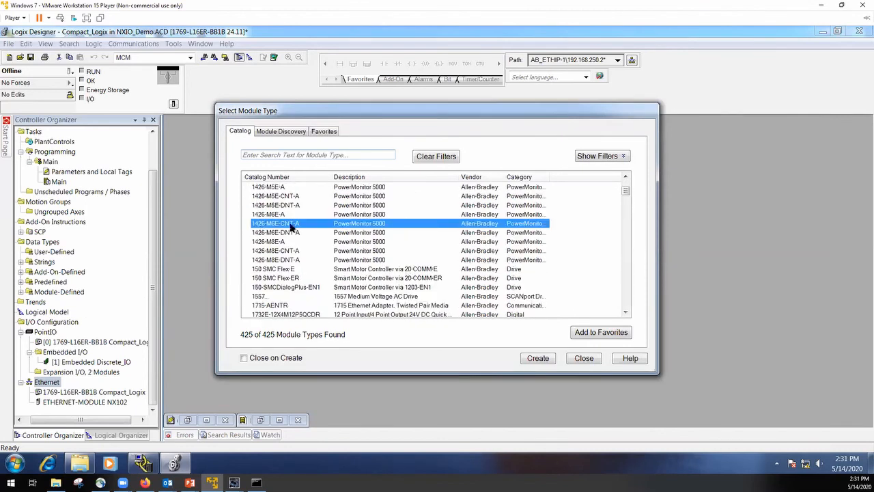
{"action": "left_click", "coordinate": [536, 359]}
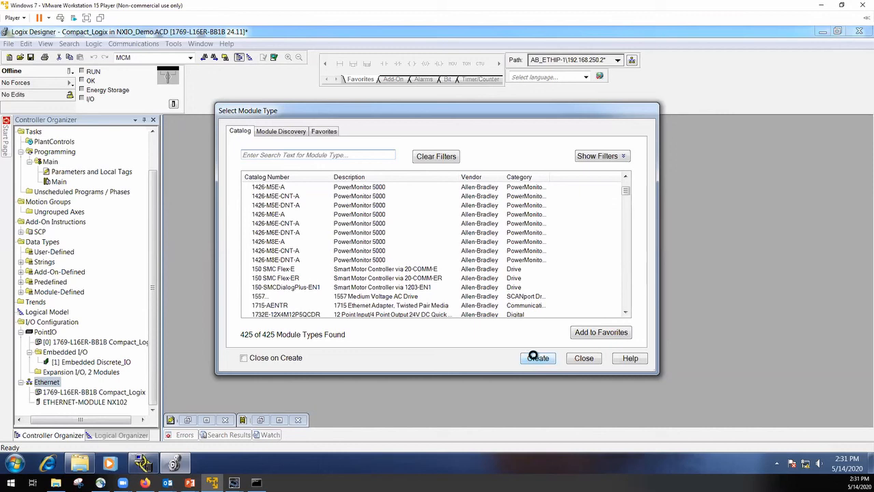
{"action": "left_click", "coordinate": [512, 218]}
{"action": "type", "text": "192 . "}
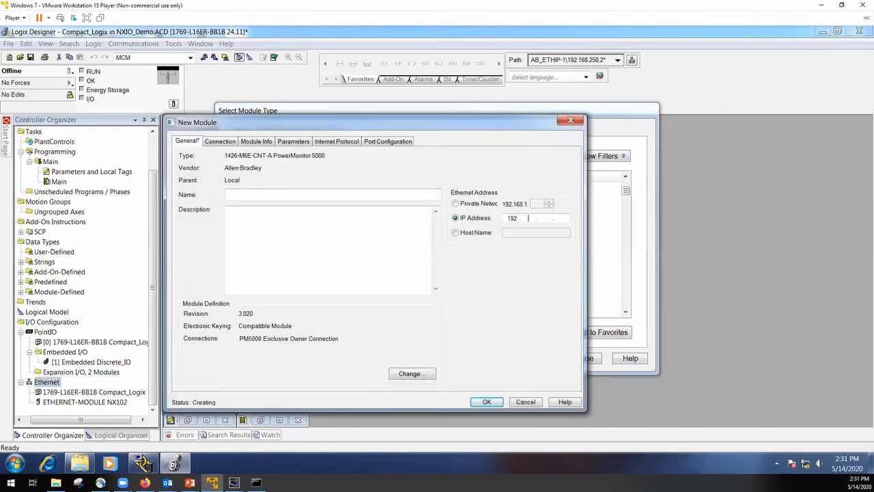
{"action": "type", "text": "168"}
{"action": "left_click", "coordinate": [232, 194]}
{"action": "type", "text": "wweffewqwe"}
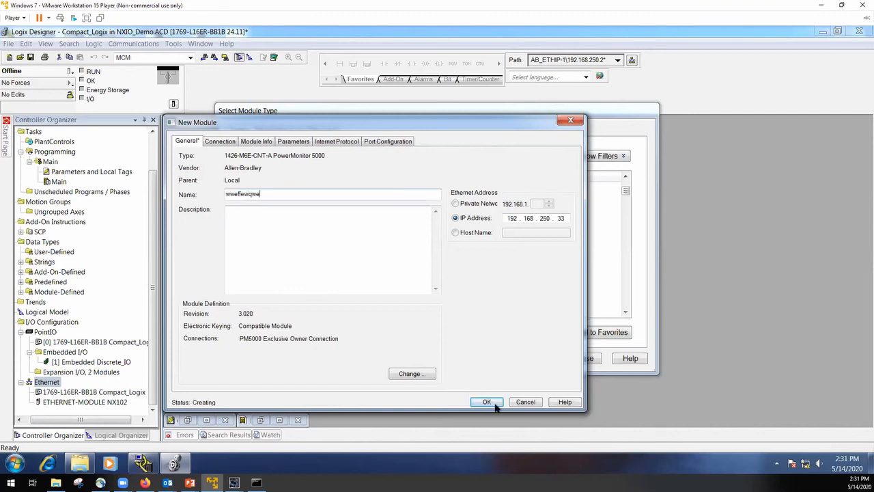
{"action": "left_click", "coordinate": [486, 400]}
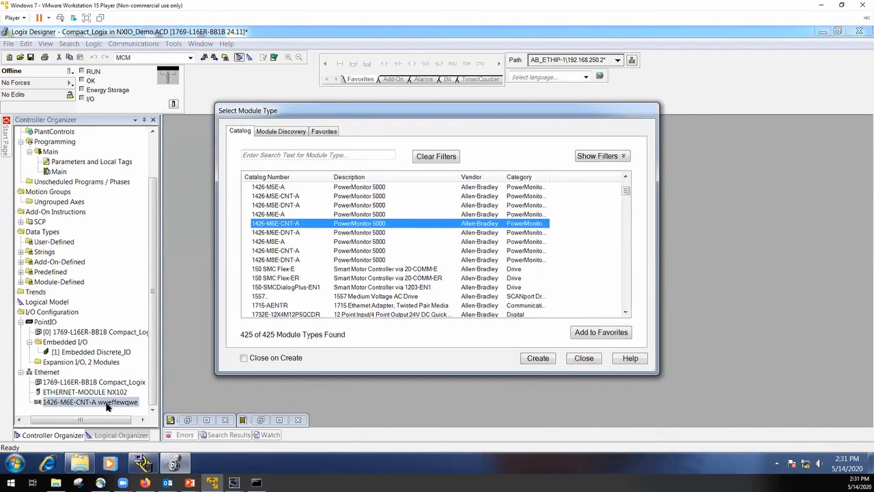
{"action": "left_click", "coordinate": [152, 291]}
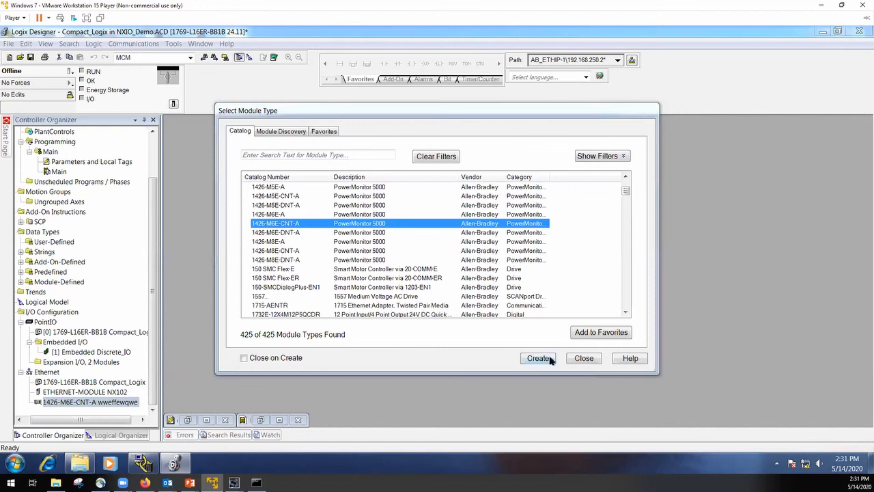
{"action": "left_click", "coordinate": [584, 358]}
Step: Open the Controller Tags, collapse NX102:O and expand the wweffewqwe:I tag
{"action": "scroll", "coordinate": [123, 157], "scroll_direction": "up", "scroll_amount": 2}
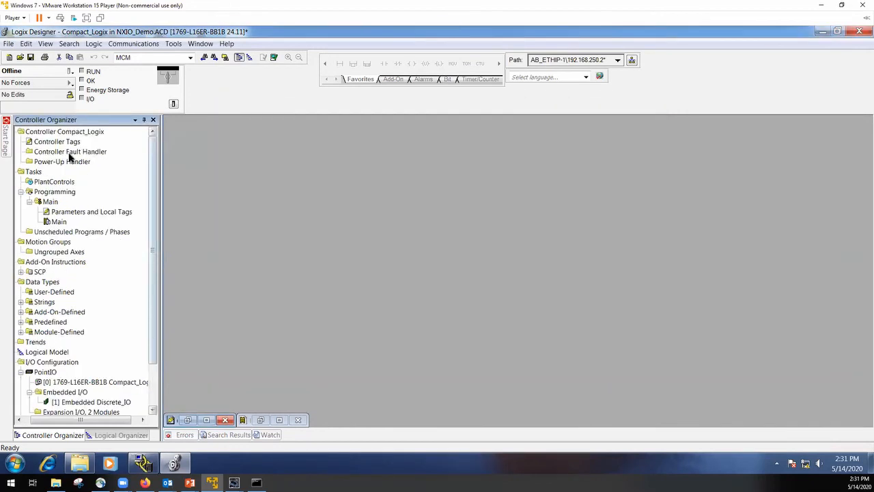
{"action": "double_click", "coordinate": [59, 141]}
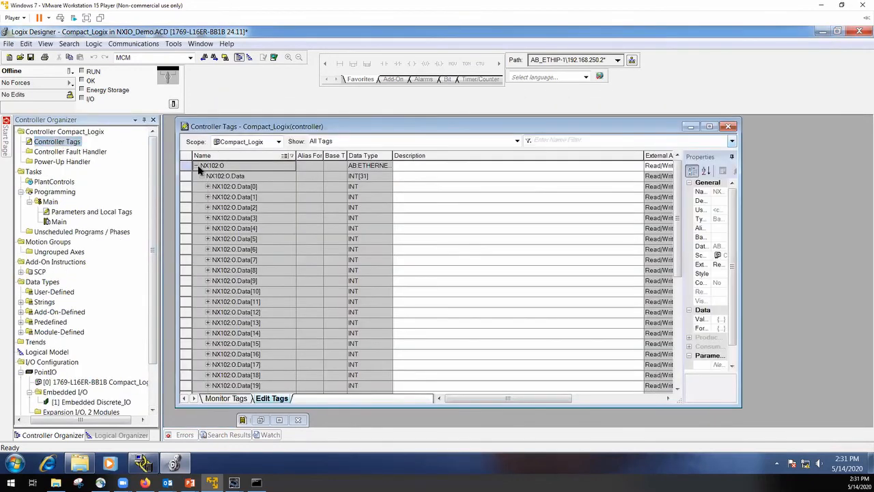
{"action": "left_click", "coordinate": [196, 166]}
{"action": "left_click", "coordinate": [196, 239]}
Step: Look through the wweffewqwe:I members, including the time, PFLeadLag and voltage tags and their data types
{"action": "left_click", "coordinate": [252, 249]}
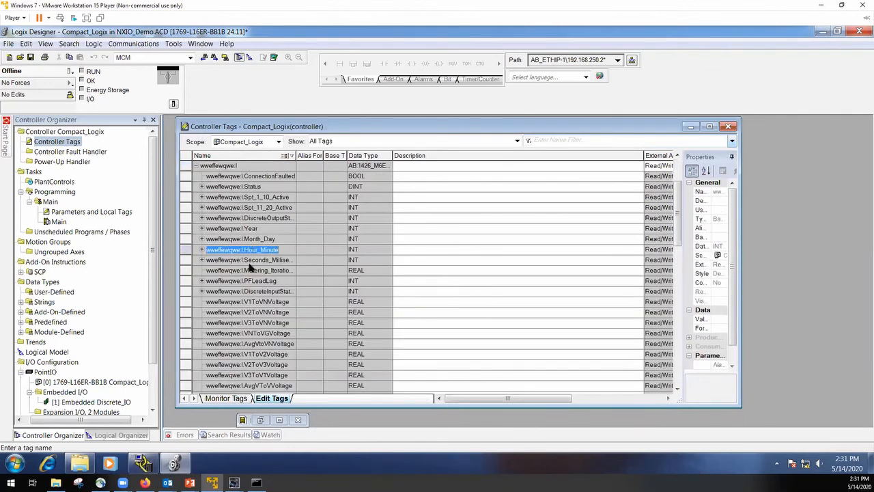
{"action": "left_click", "coordinate": [253, 280]}
{"action": "left_click", "coordinate": [256, 312]}
{"action": "left_click", "coordinate": [269, 386]}
{"action": "left_click", "coordinate": [265, 364]}
{"action": "left_click", "coordinate": [263, 354]}
{"action": "left_click", "coordinate": [260, 322]}
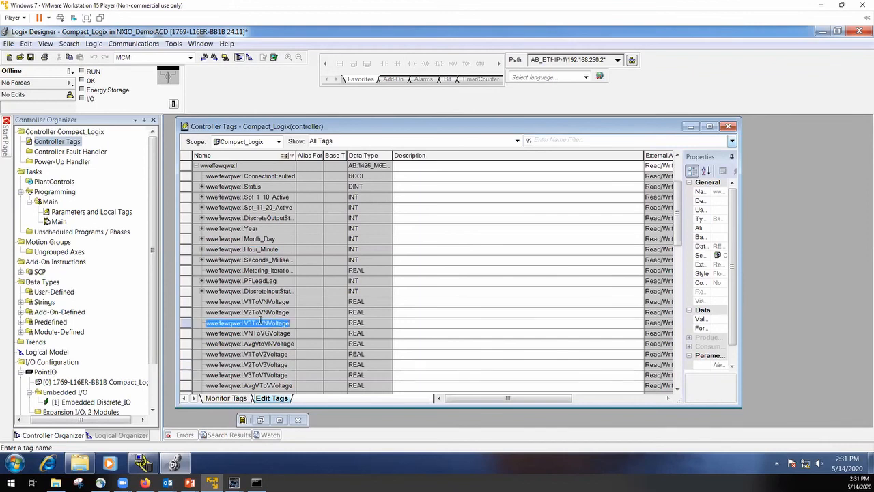
{"action": "left_click", "coordinate": [263, 280]}
{"action": "left_click", "coordinate": [197, 280]}
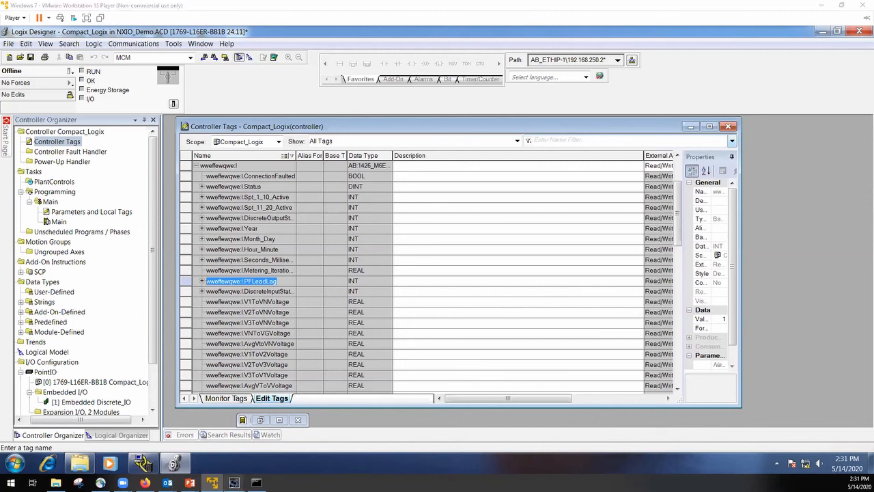
Step: Switch to Sysmac Studio, review the ModbusTCPRead rung in Section0 and browse the available tool commands
{"action": "left_click", "coordinate": [235, 451]}
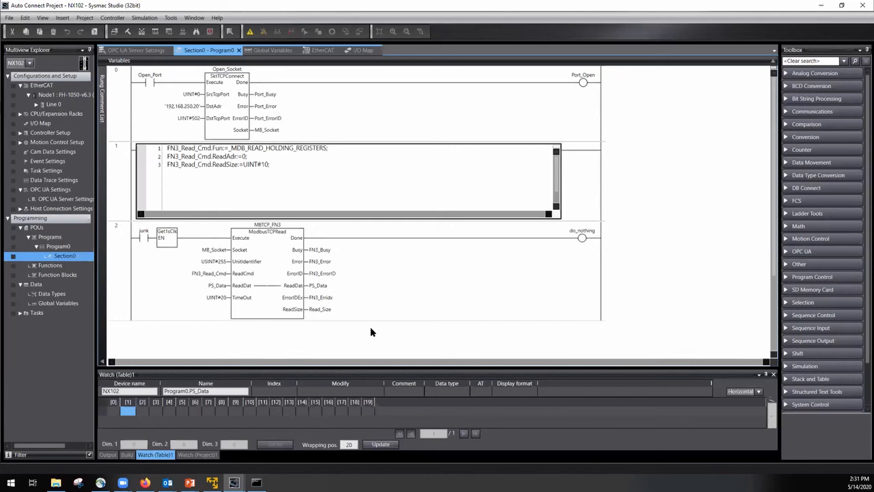
{"action": "mouse_move", "coordinate": [180, 234]}
{"action": "mouse_move", "coordinate": [243, 226]}
{"action": "left_click", "coordinate": [153, 19]}
{"action": "left_click", "coordinate": [170, 18]}
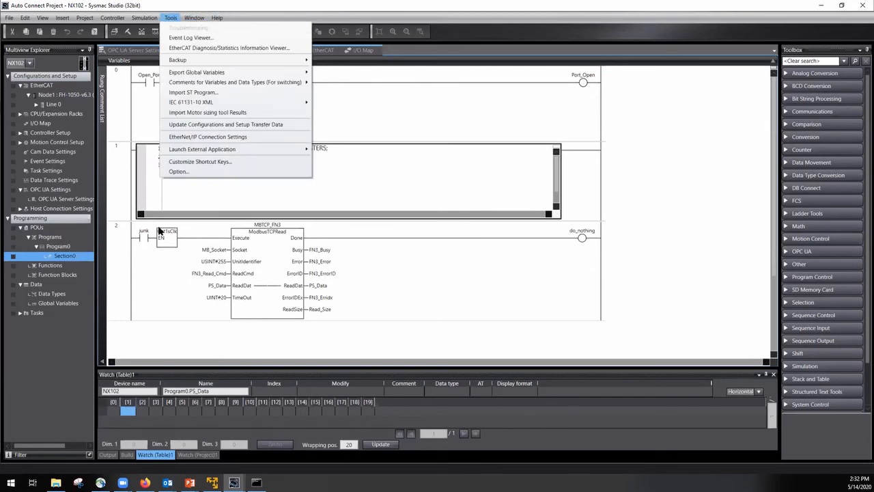
Step: Switch to the S8VK-X communications manual in Firefox and review the Change IP Address example and the Exception Code List
{"action": "left_click", "coordinate": [145, 482]}
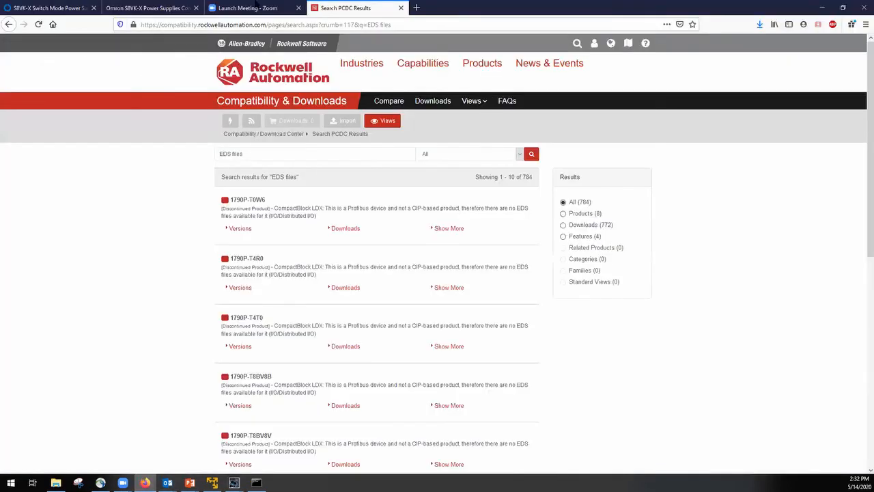
{"action": "left_click", "coordinate": [246, 8]}
{"action": "left_click", "coordinate": [149, 9]}
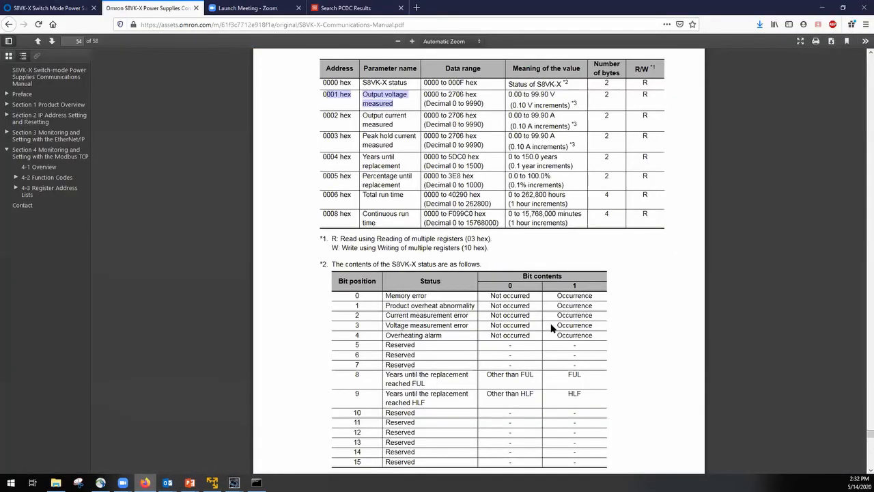
{"action": "scroll", "coordinate": [553, 328], "scroll_direction": "up", "scroll_amount": 10}
{"action": "scroll", "coordinate": [520, 295], "scroll_direction": "up", "scroll_amount": 12}
{"action": "scroll", "coordinate": [531, 286], "scroll_direction": "down", "scroll_amount": 8}
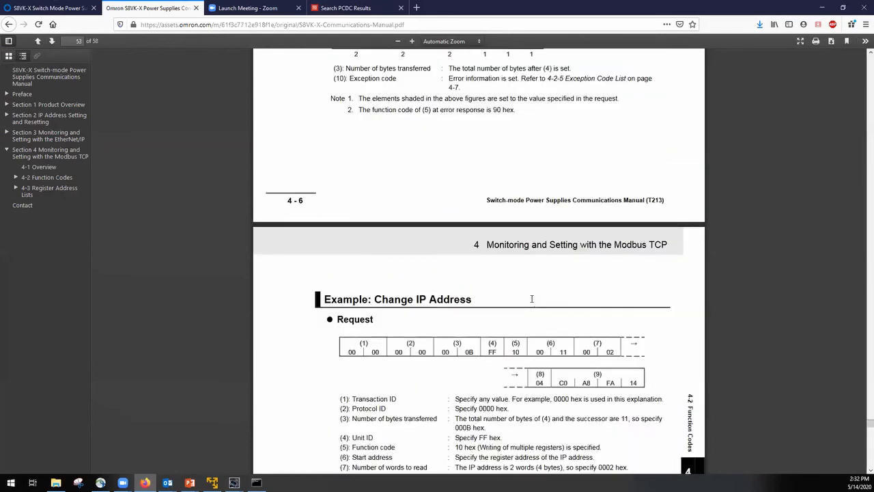
{"action": "scroll", "coordinate": [531, 299], "scroll_direction": "down", "scroll_amount": 5}
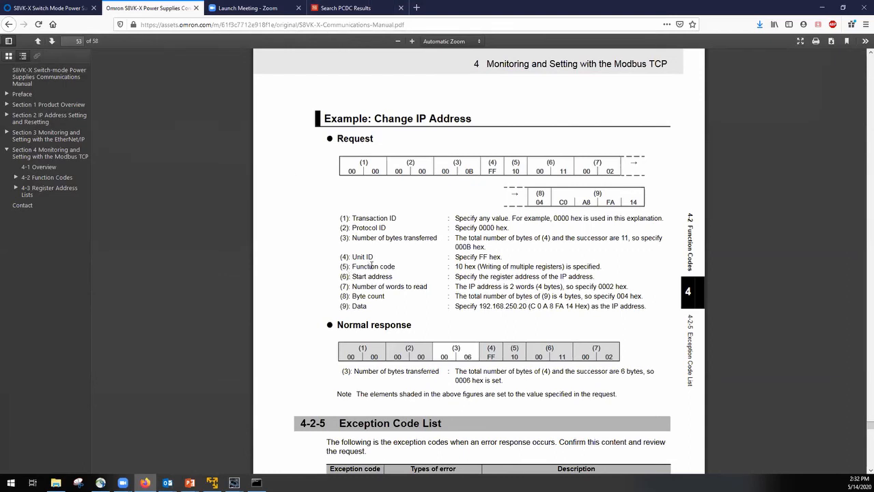
{"action": "scroll", "coordinate": [480, 262], "scroll_direction": "down", "scroll_amount": 3}
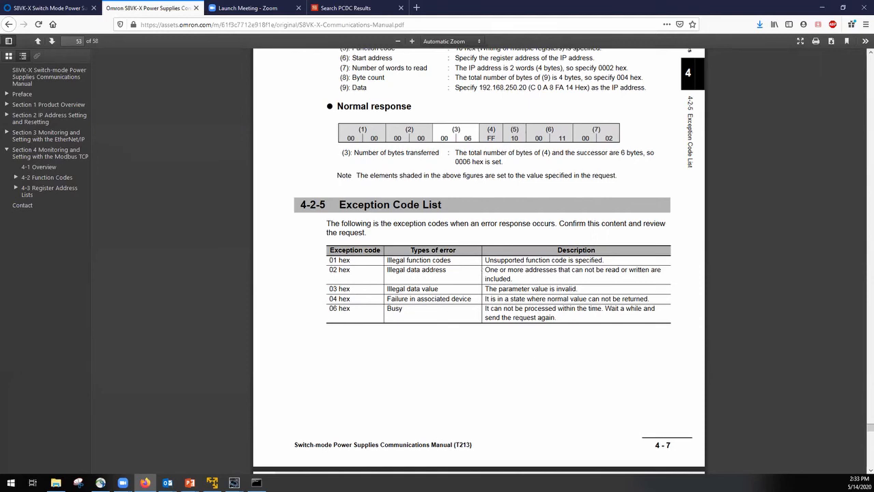
Step: Switch back to Logix Designer in the virtual machine, review the wweffewqwe:I tags and minimize the virtual machine
{"action": "left_click", "coordinate": [212, 482]}
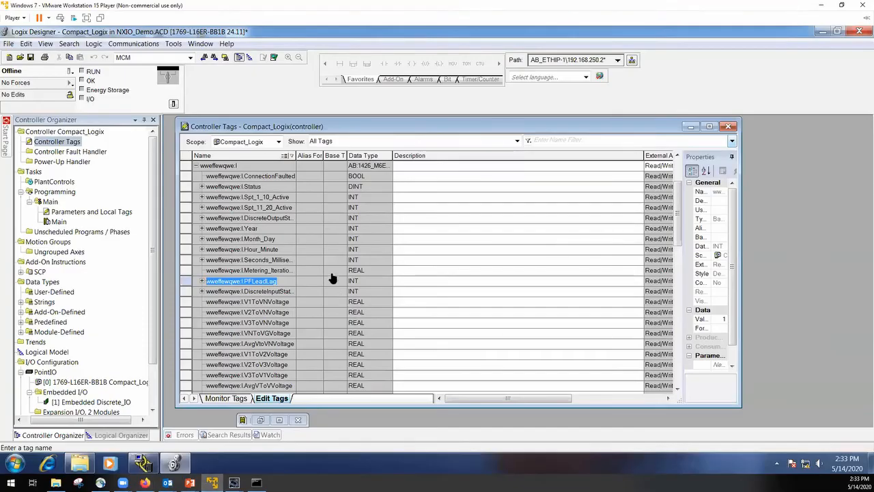
{"action": "scroll", "coordinate": [528, 291], "scroll_direction": "up", "scroll_amount": 2}
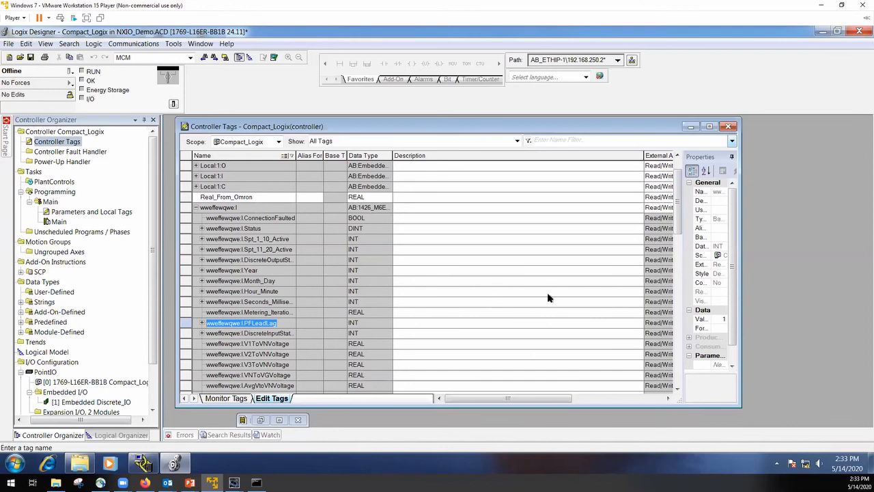
{"action": "left_click", "coordinate": [821, 5]}
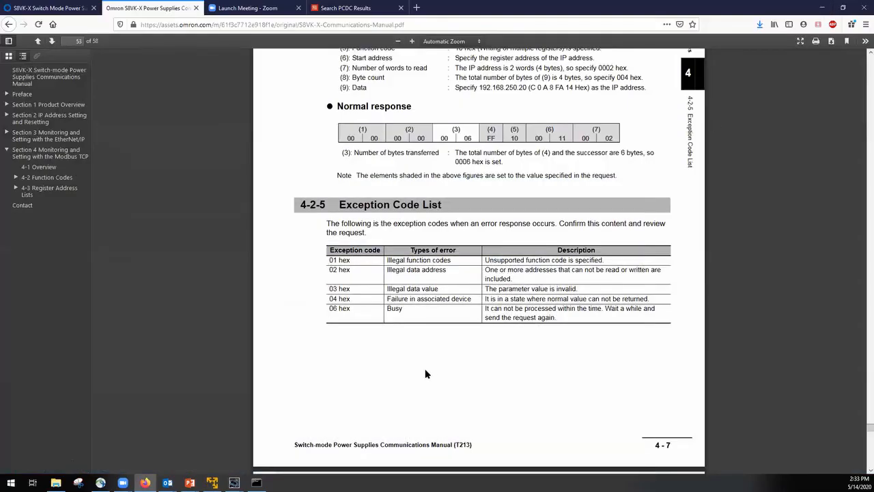